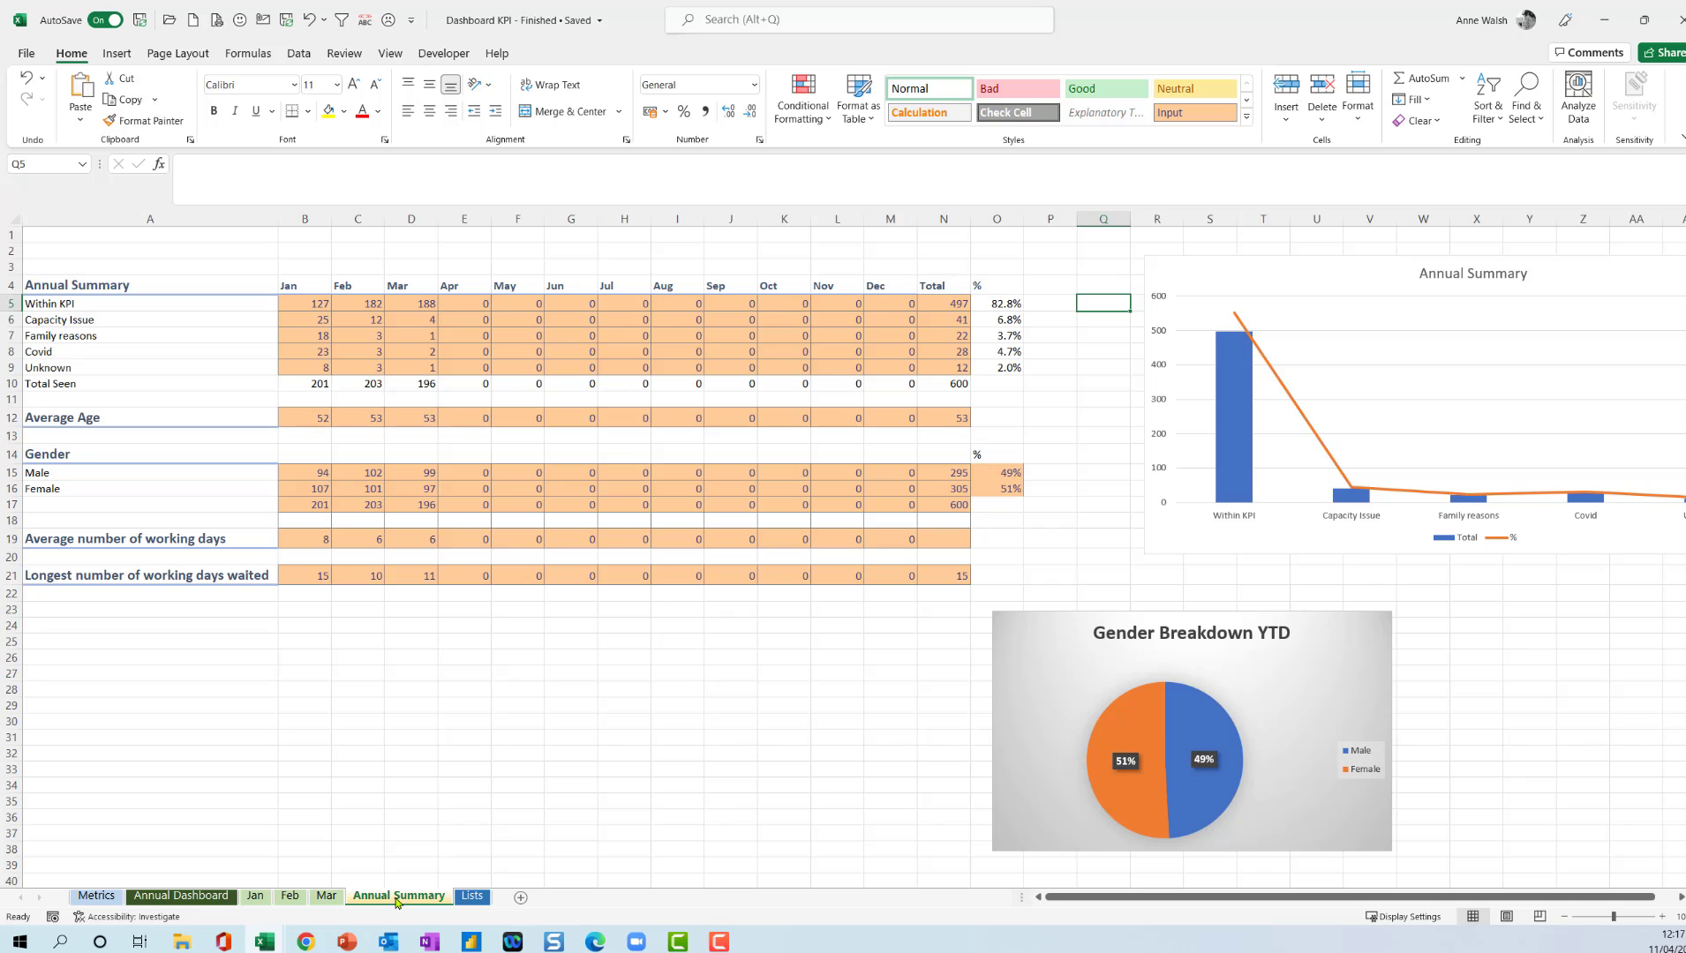
Open the Annual Dashboard sheet of the finished workbook and choose Feb as the month in B3.
{"action": "left_click", "coordinate": [181, 896]}
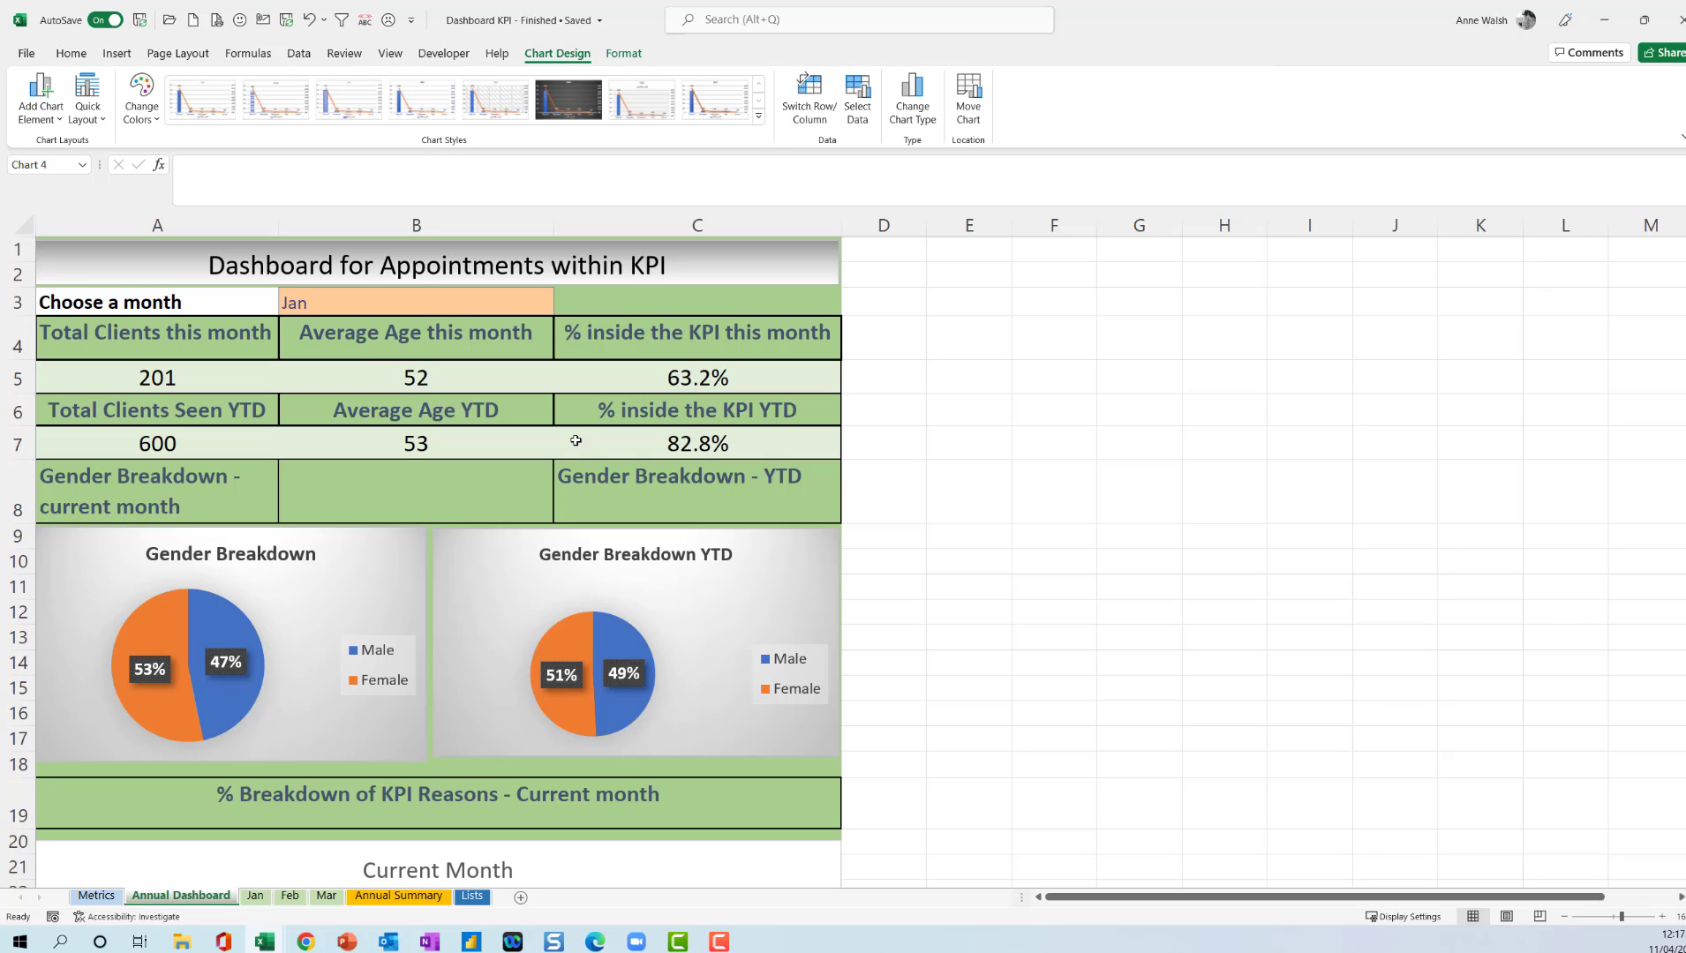
{"action": "left_click", "coordinate": [422, 300]}
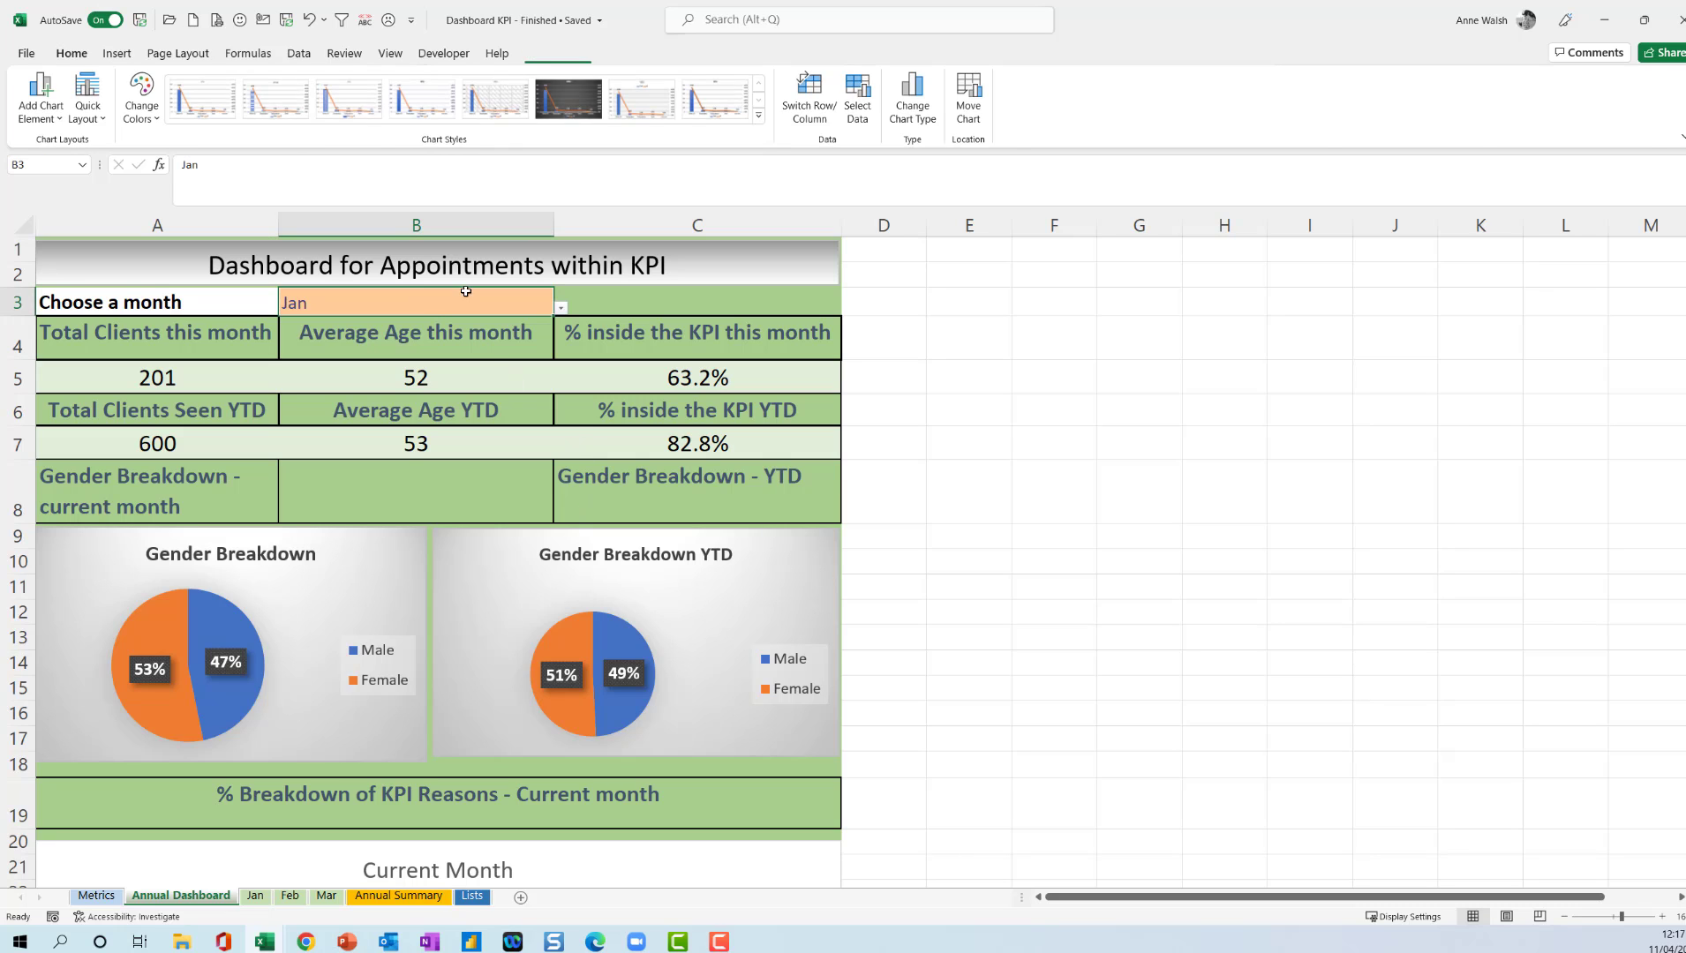
{"action": "left_click", "coordinate": [560, 308]}
{"action": "left_click", "coordinate": [474, 343]}
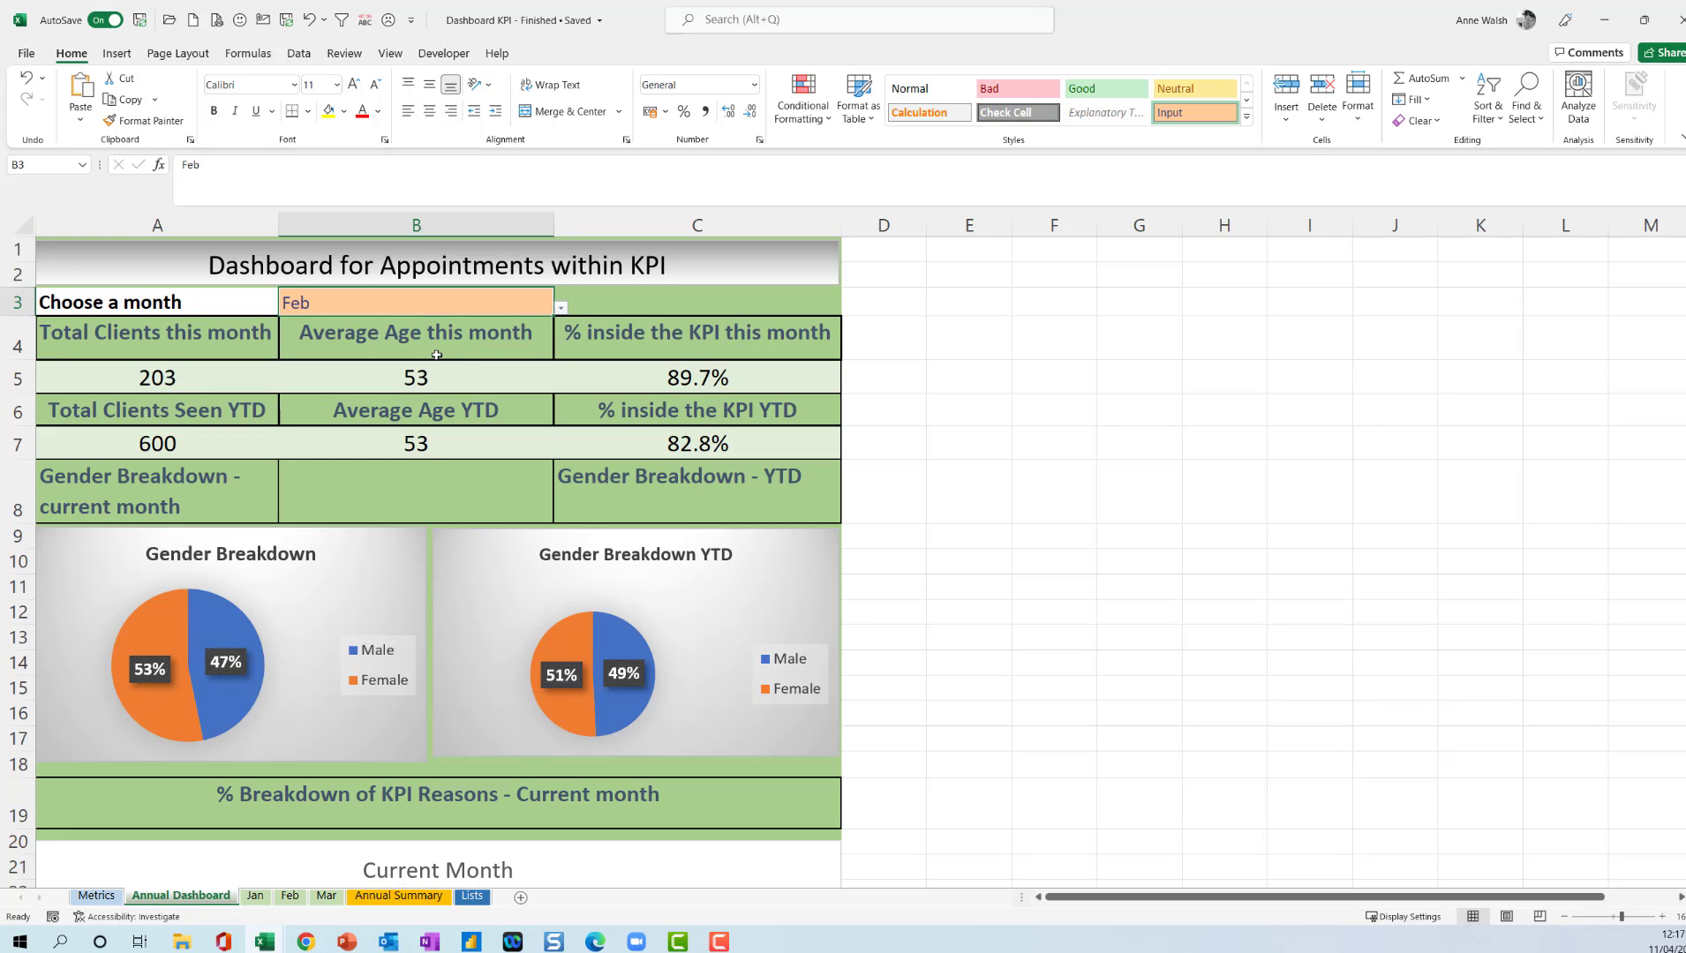
Examine the formulas behind the monthly figures in row 5 and the year-to-date figures in row 7.
{"action": "left_click", "coordinate": [187, 382]}
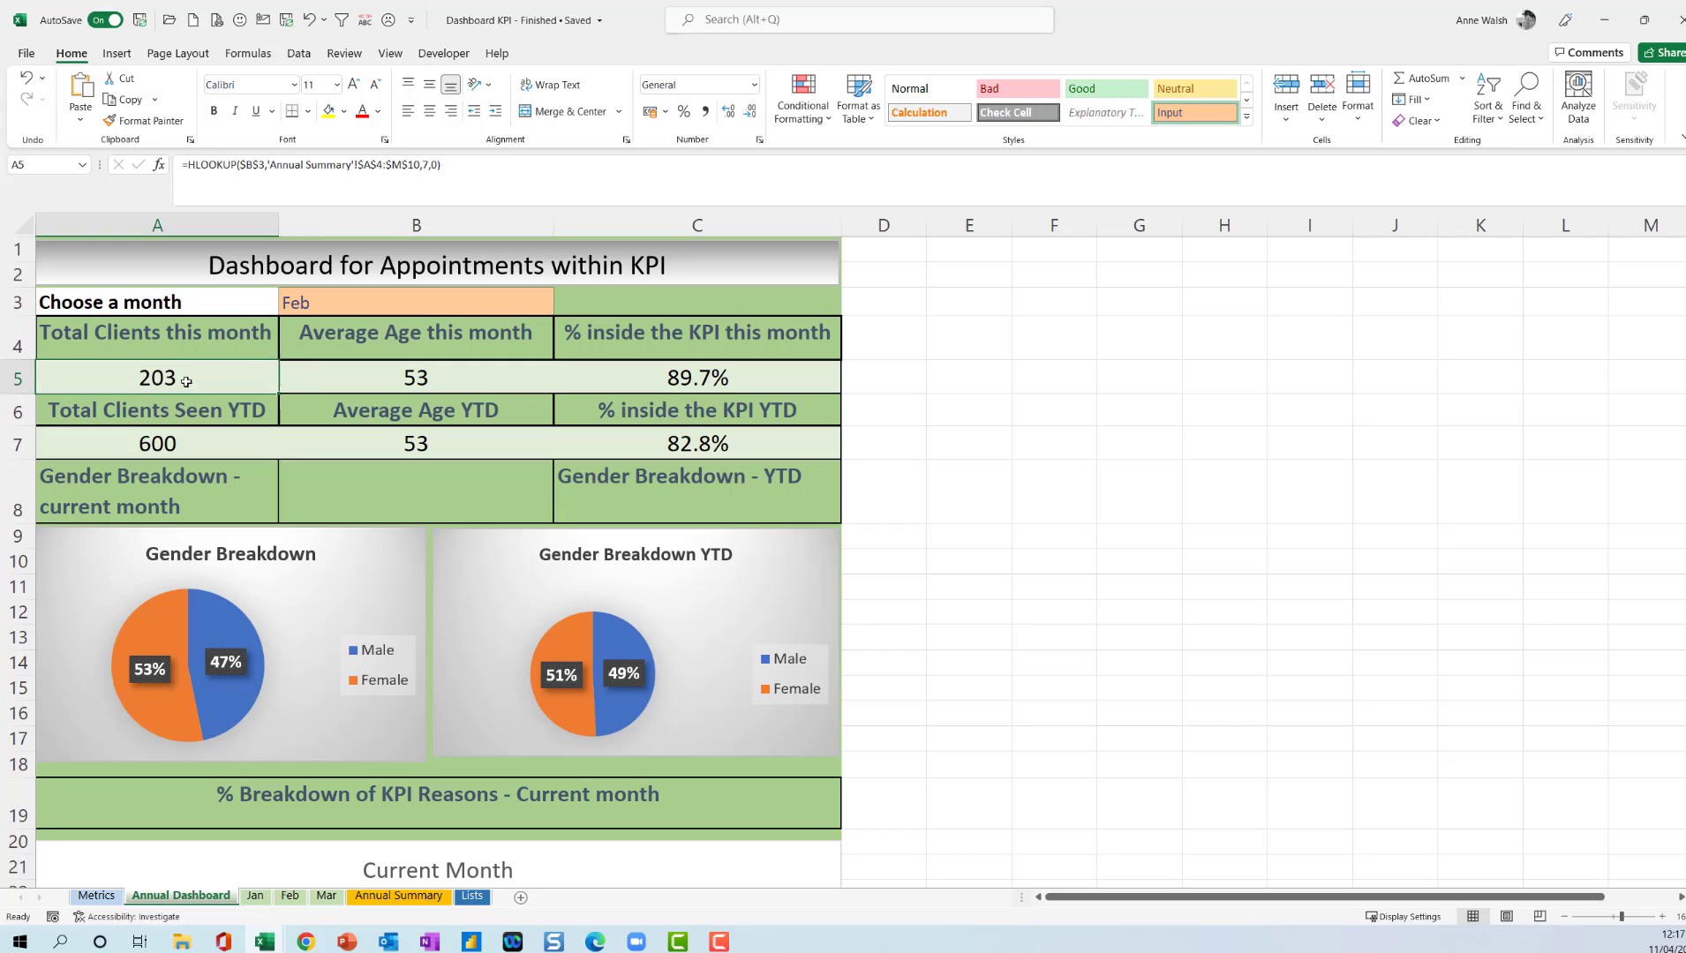
{"action": "left_click", "coordinate": [399, 377]}
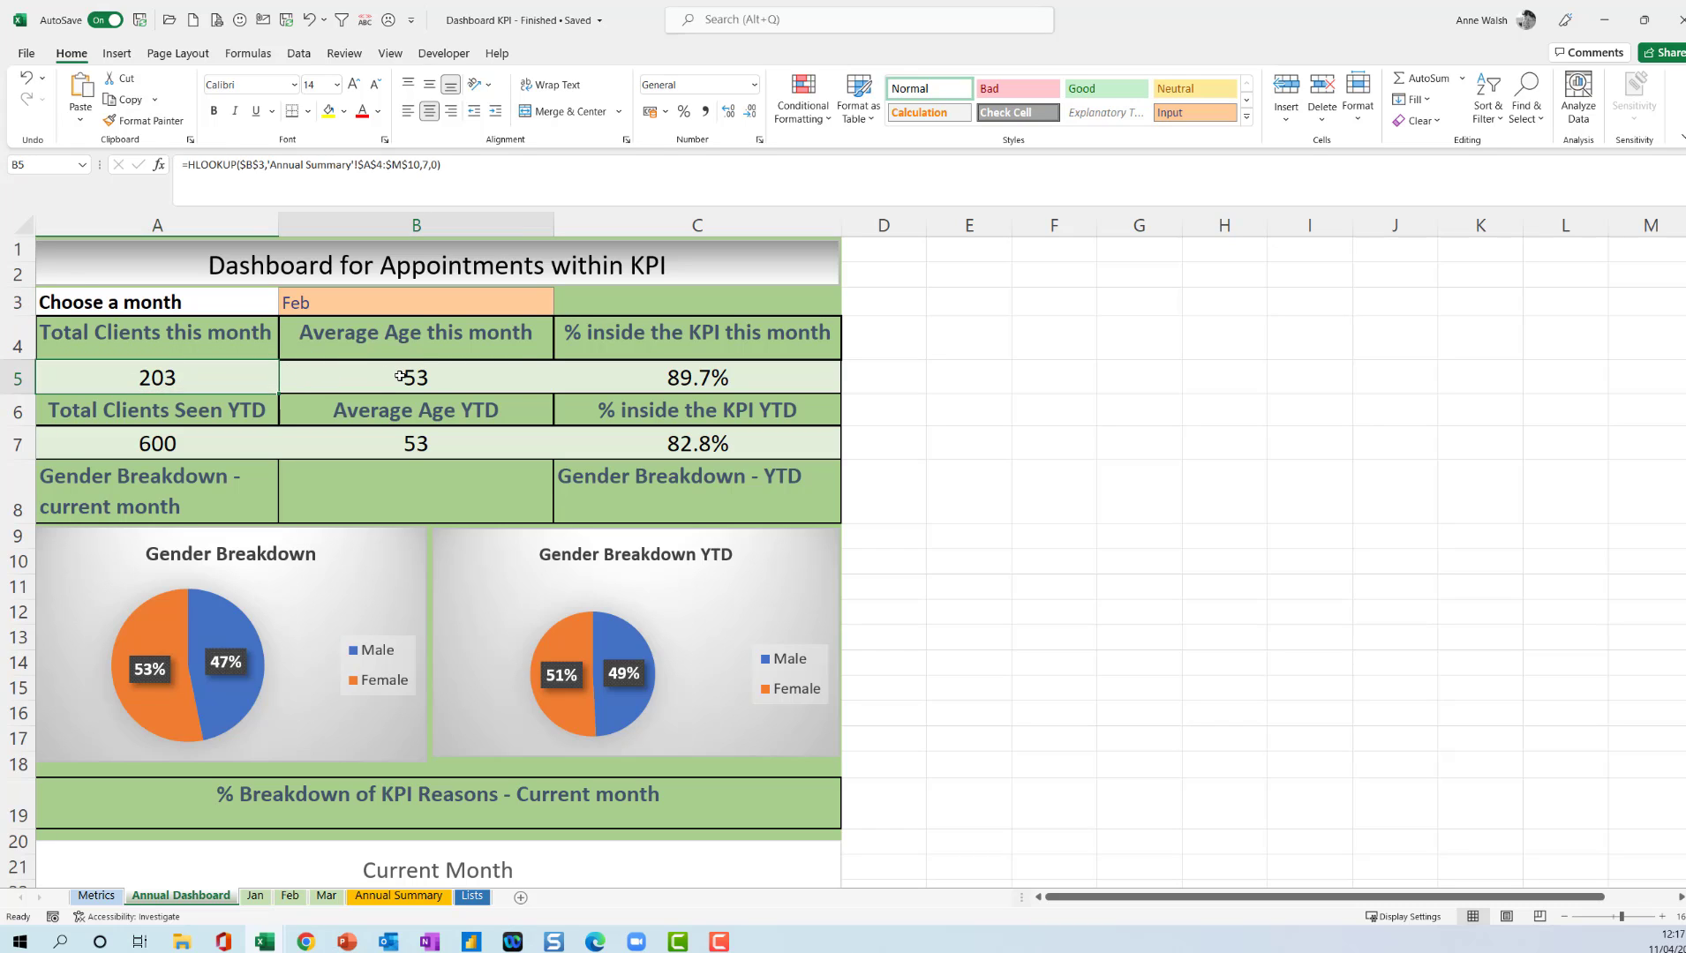
{"action": "left_click", "coordinate": [758, 372]}
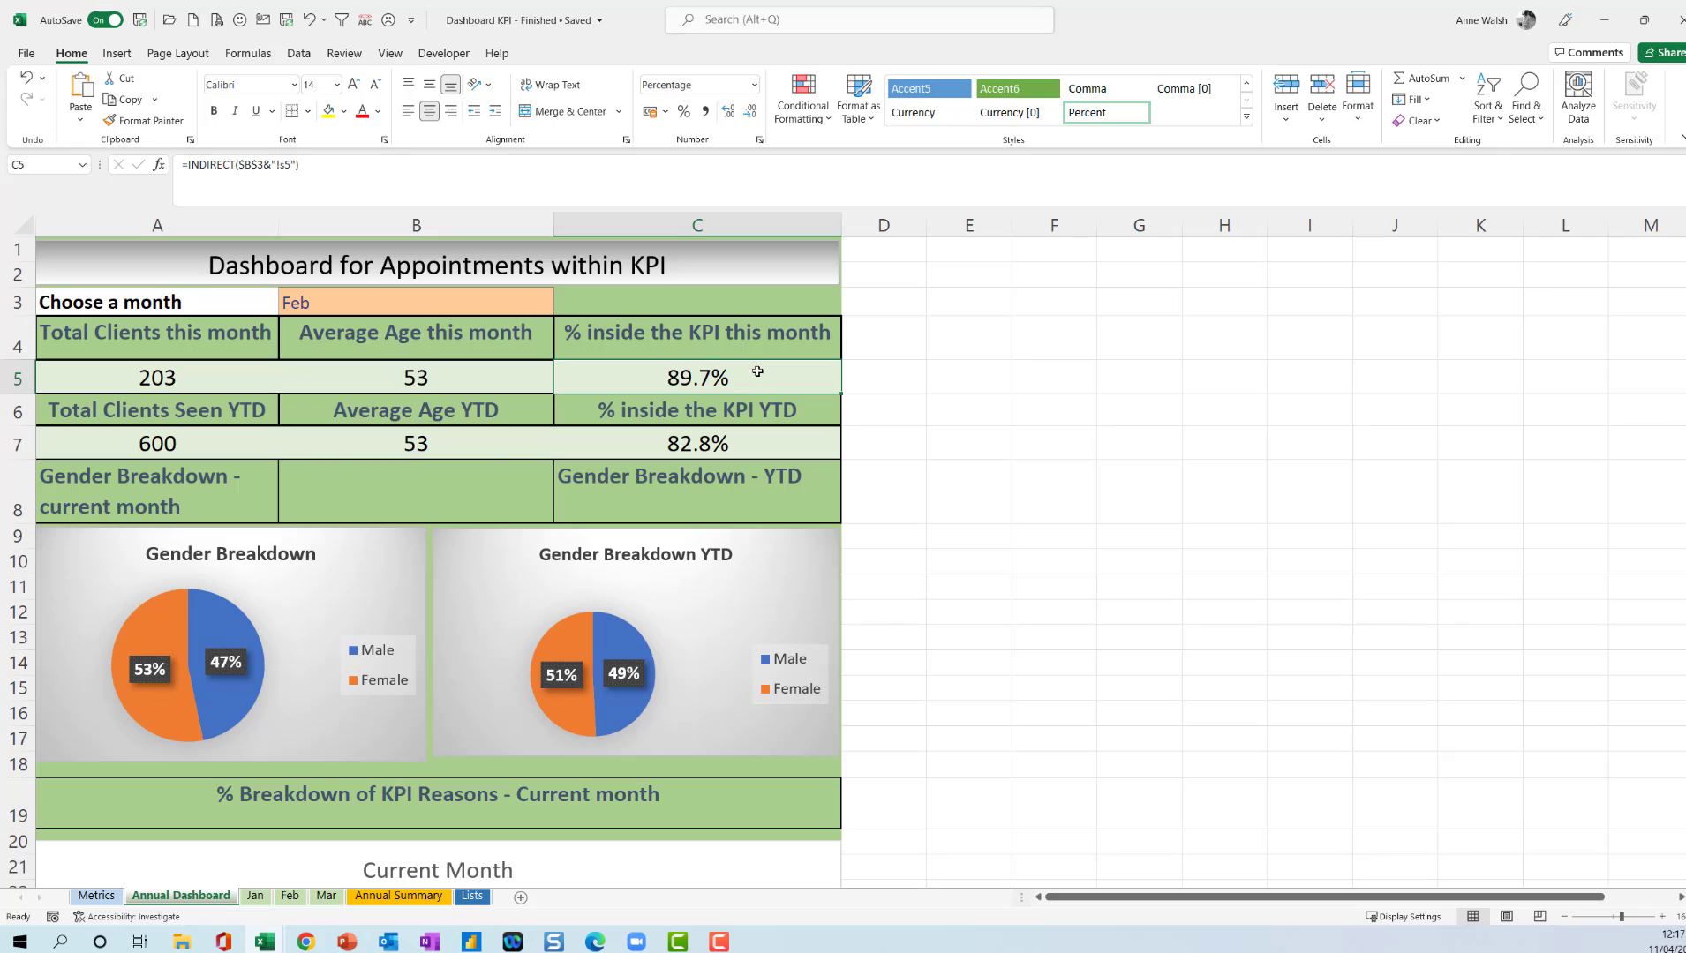
{"action": "left_click", "coordinate": [154, 443]}
{"action": "left_click", "coordinate": [466, 436]}
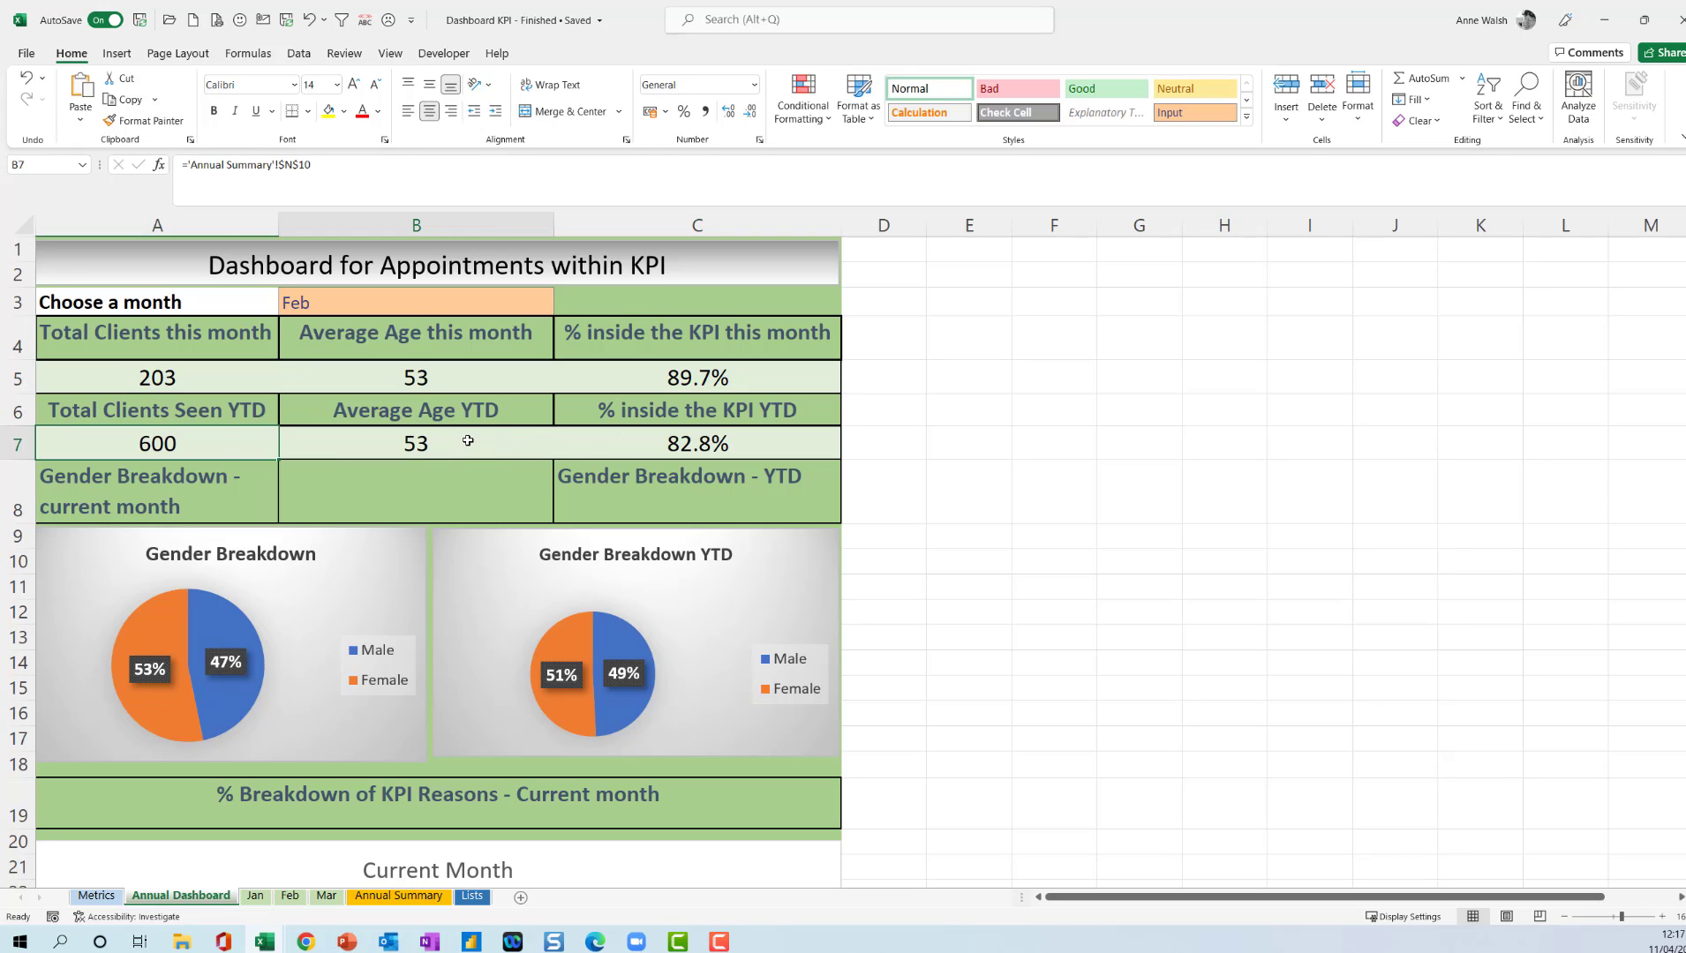
{"action": "left_click", "coordinate": [762, 438]}
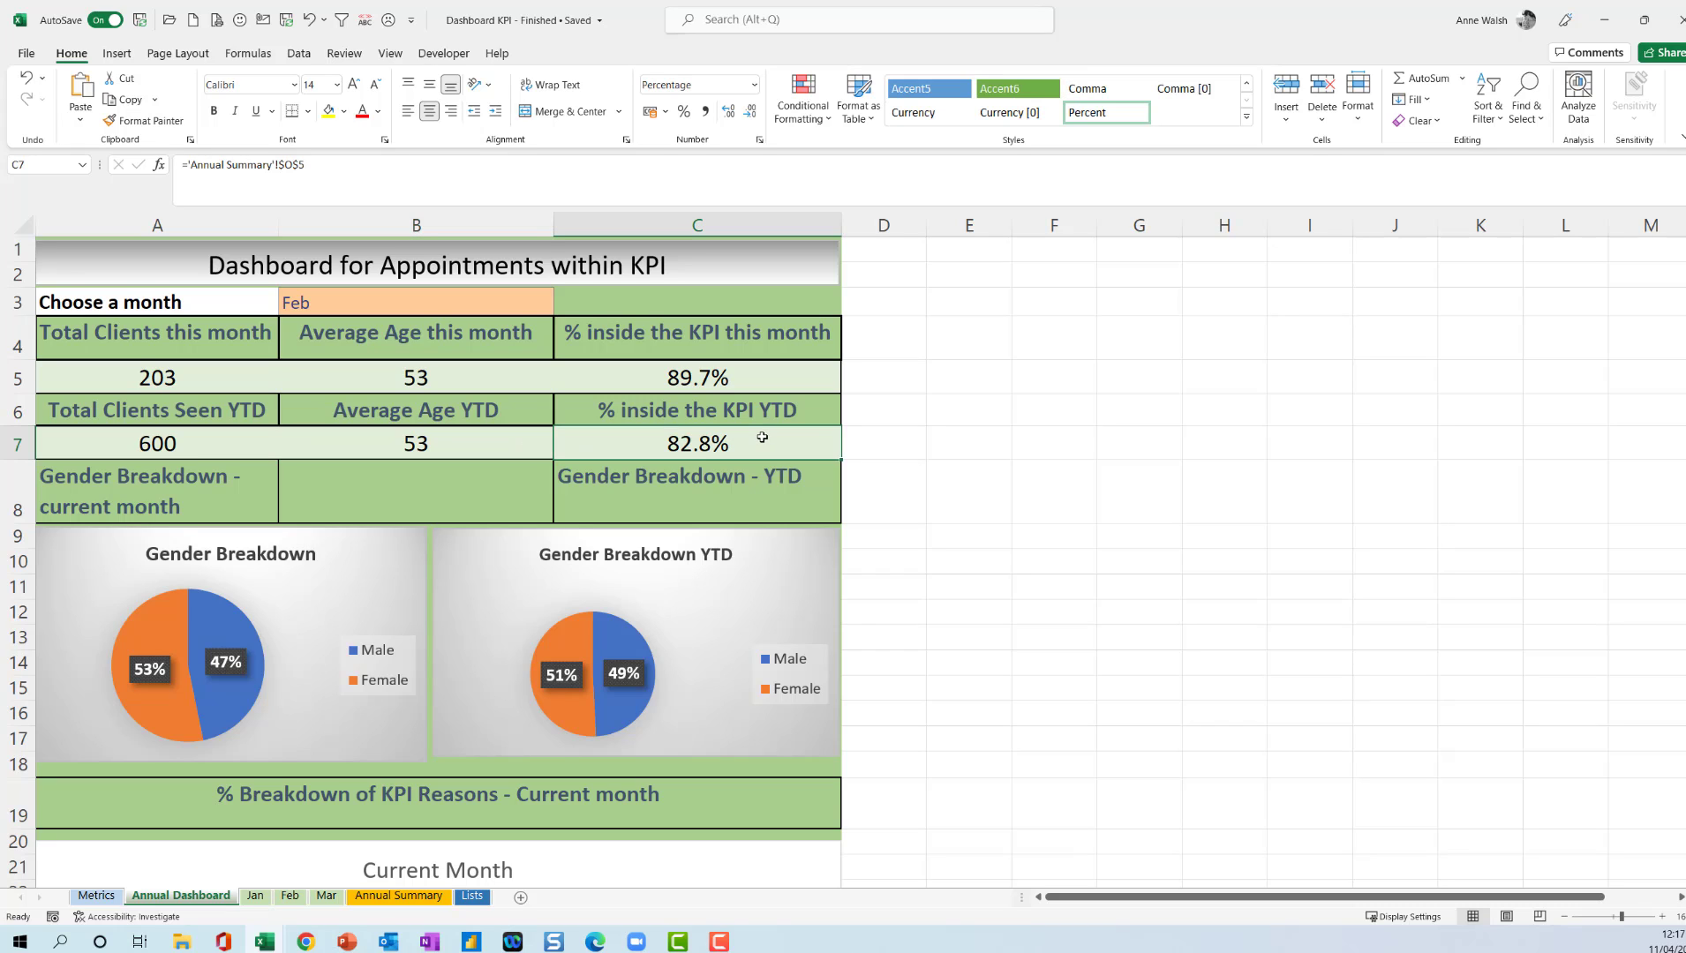
Review the two gender breakdown pie charts and the current-month and YTD charts of KPI reasons.
{"action": "scroll", "coordinate": [762, 437], "scroll_direction": "down", "scroll_amount": 1}
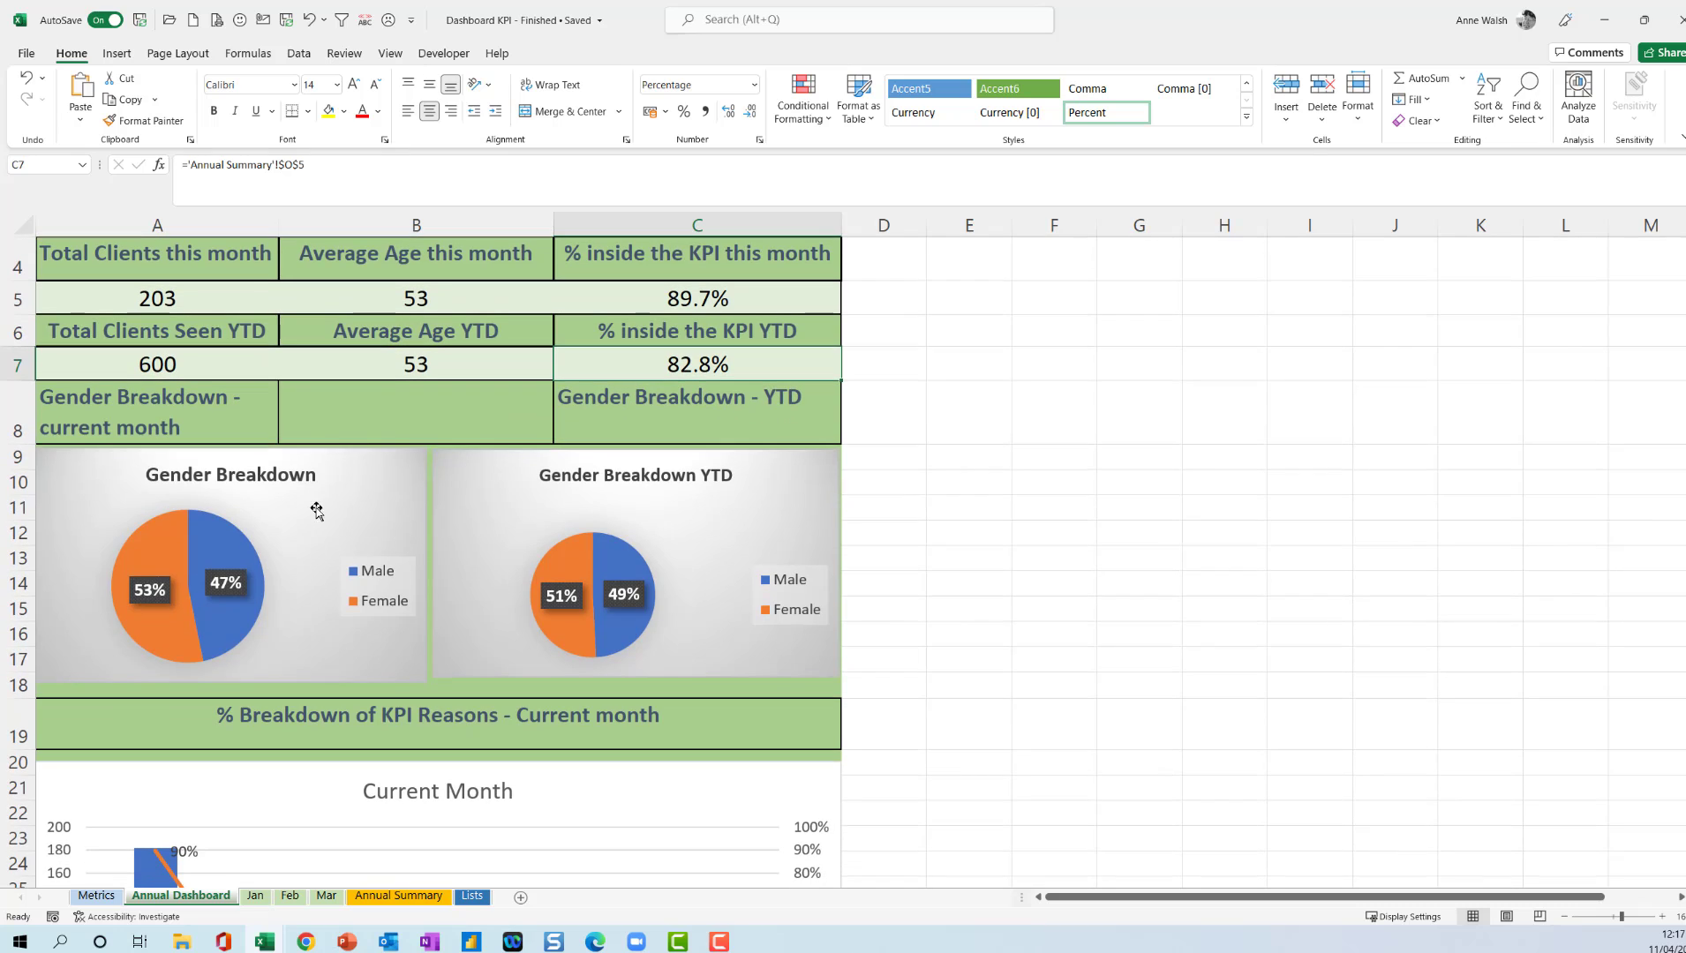
{"action": "left_click", "coordinate": [339, 515]}
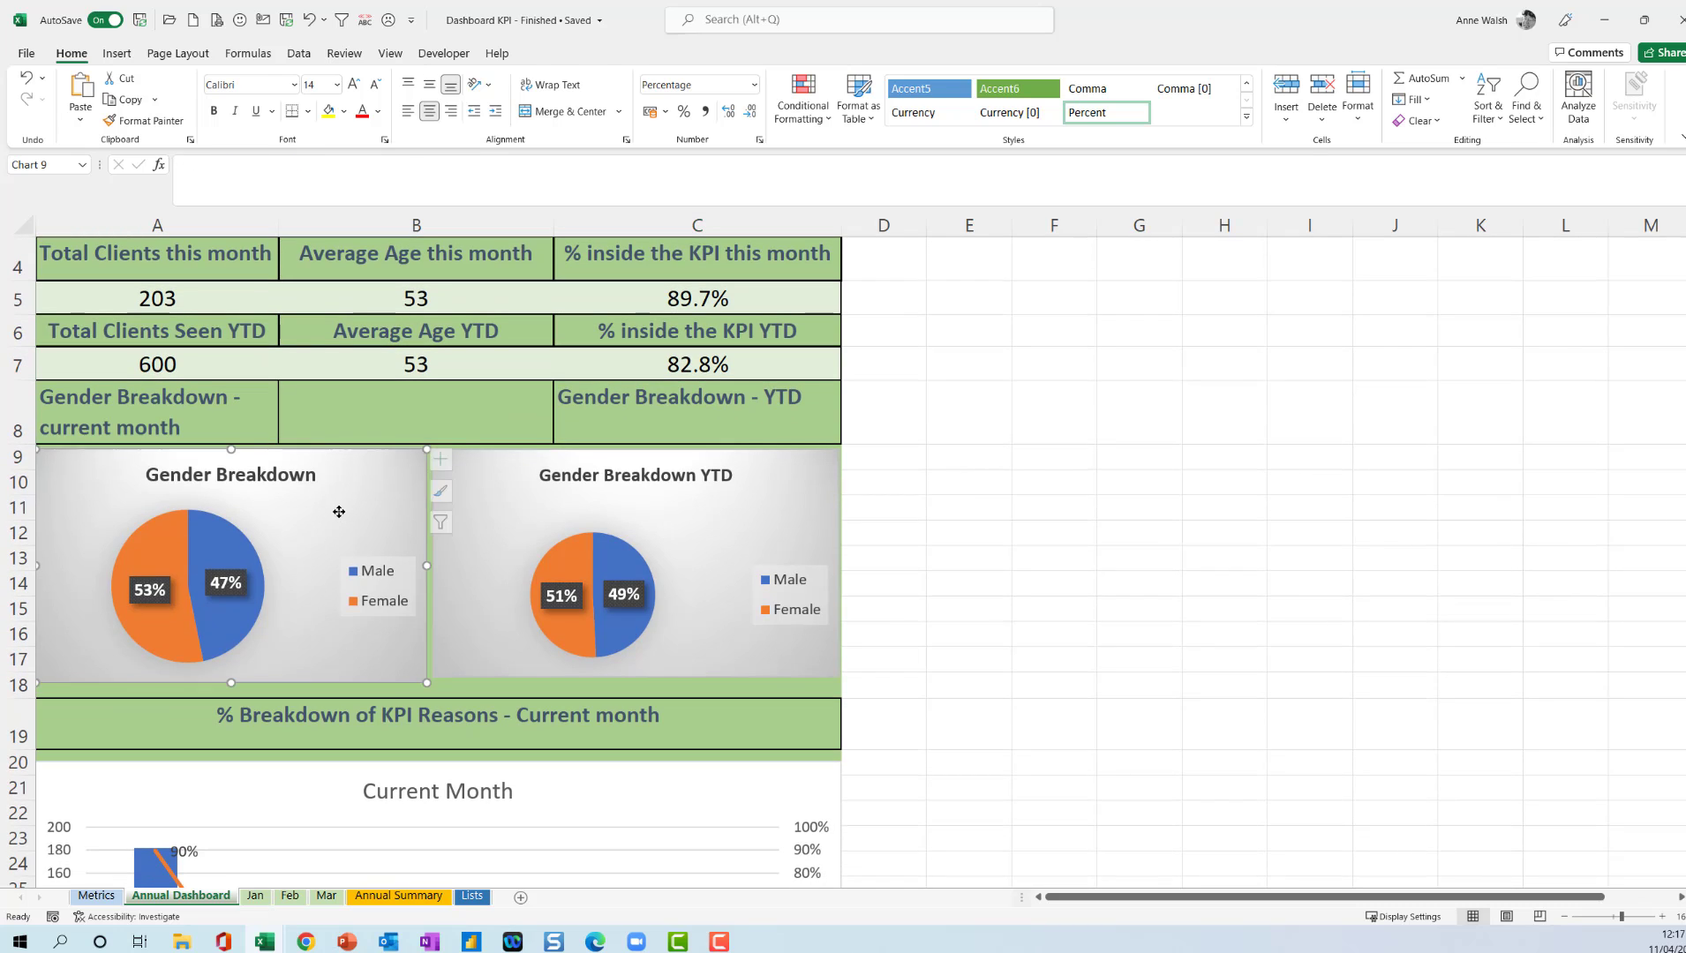
{"action": "left_click", "coordinate": [674, 516]}
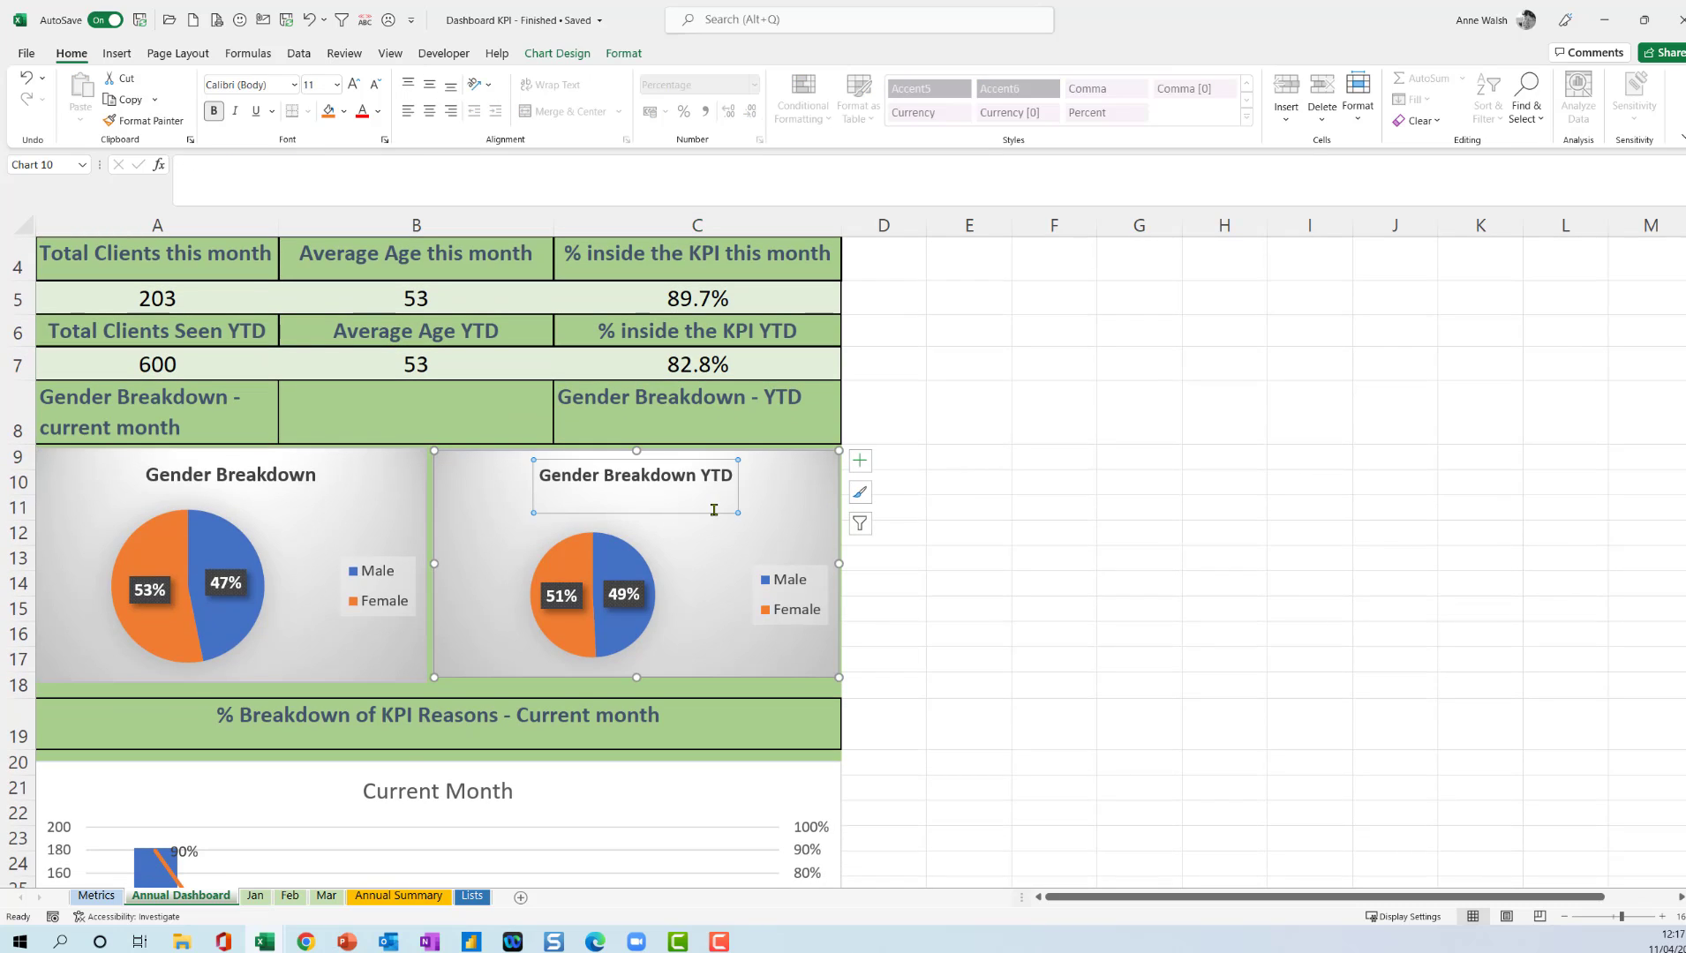
{"action": "scroll", "coordinate": [707, 512], "scroll_direction": "down", "scroll_amount": 2}
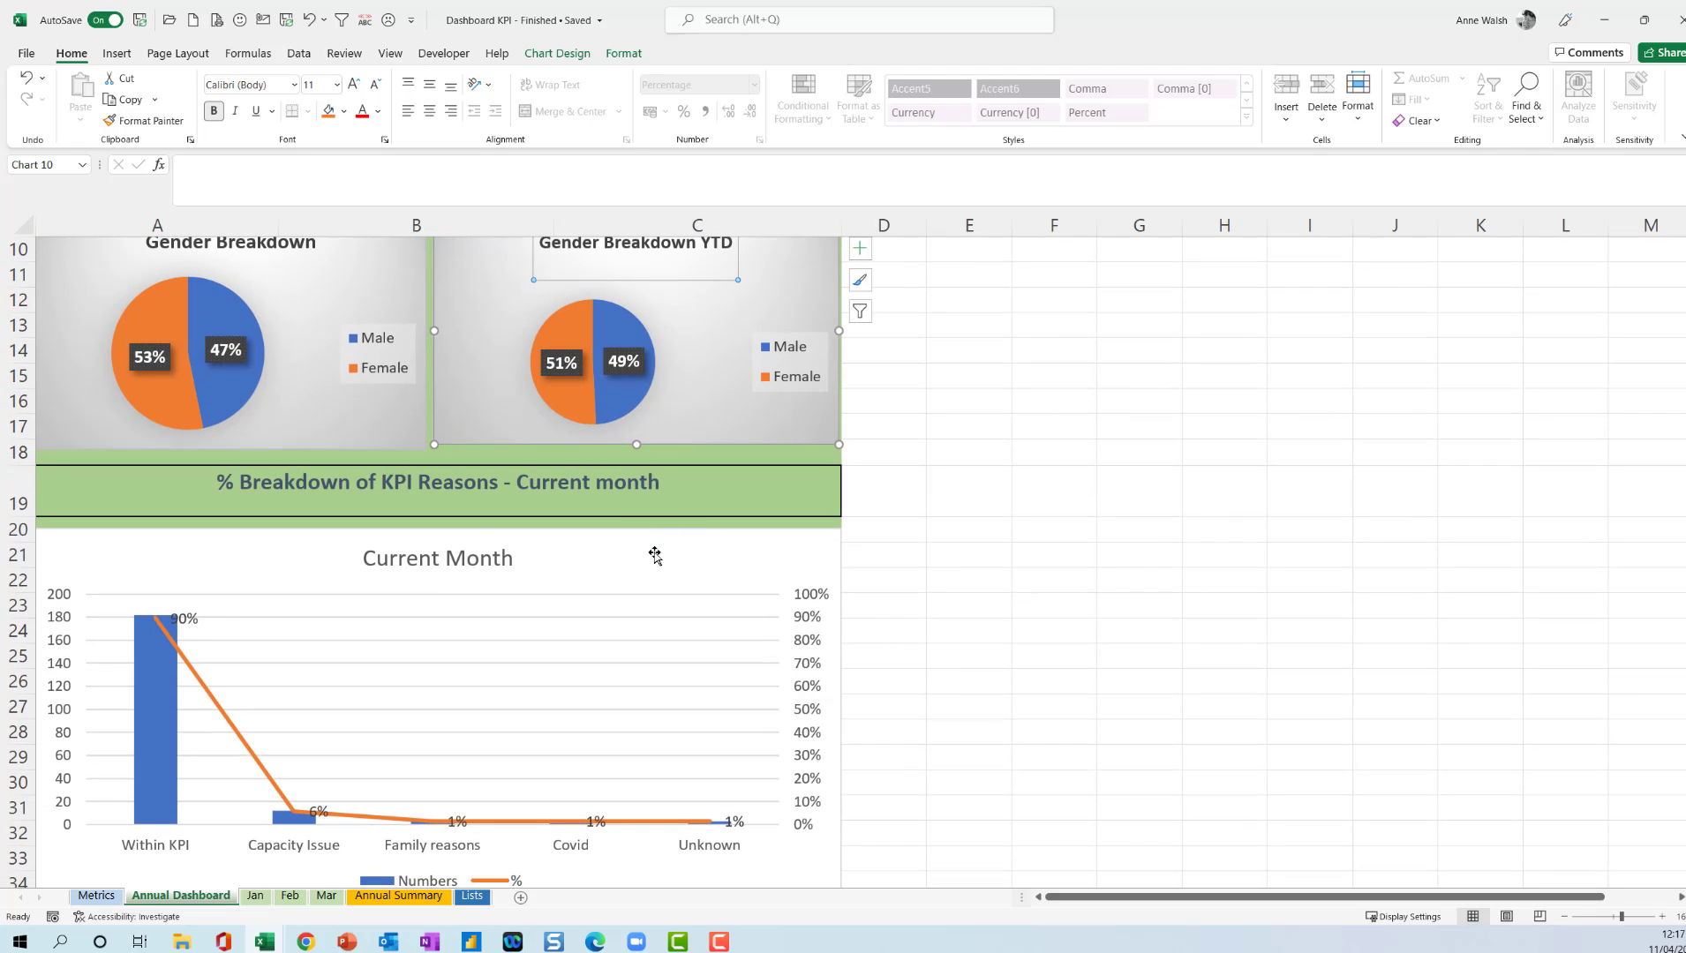
{"action": "scroll", "coordinate": [626, 577], "scroll_direction": "down", "scroll_amount": 2}
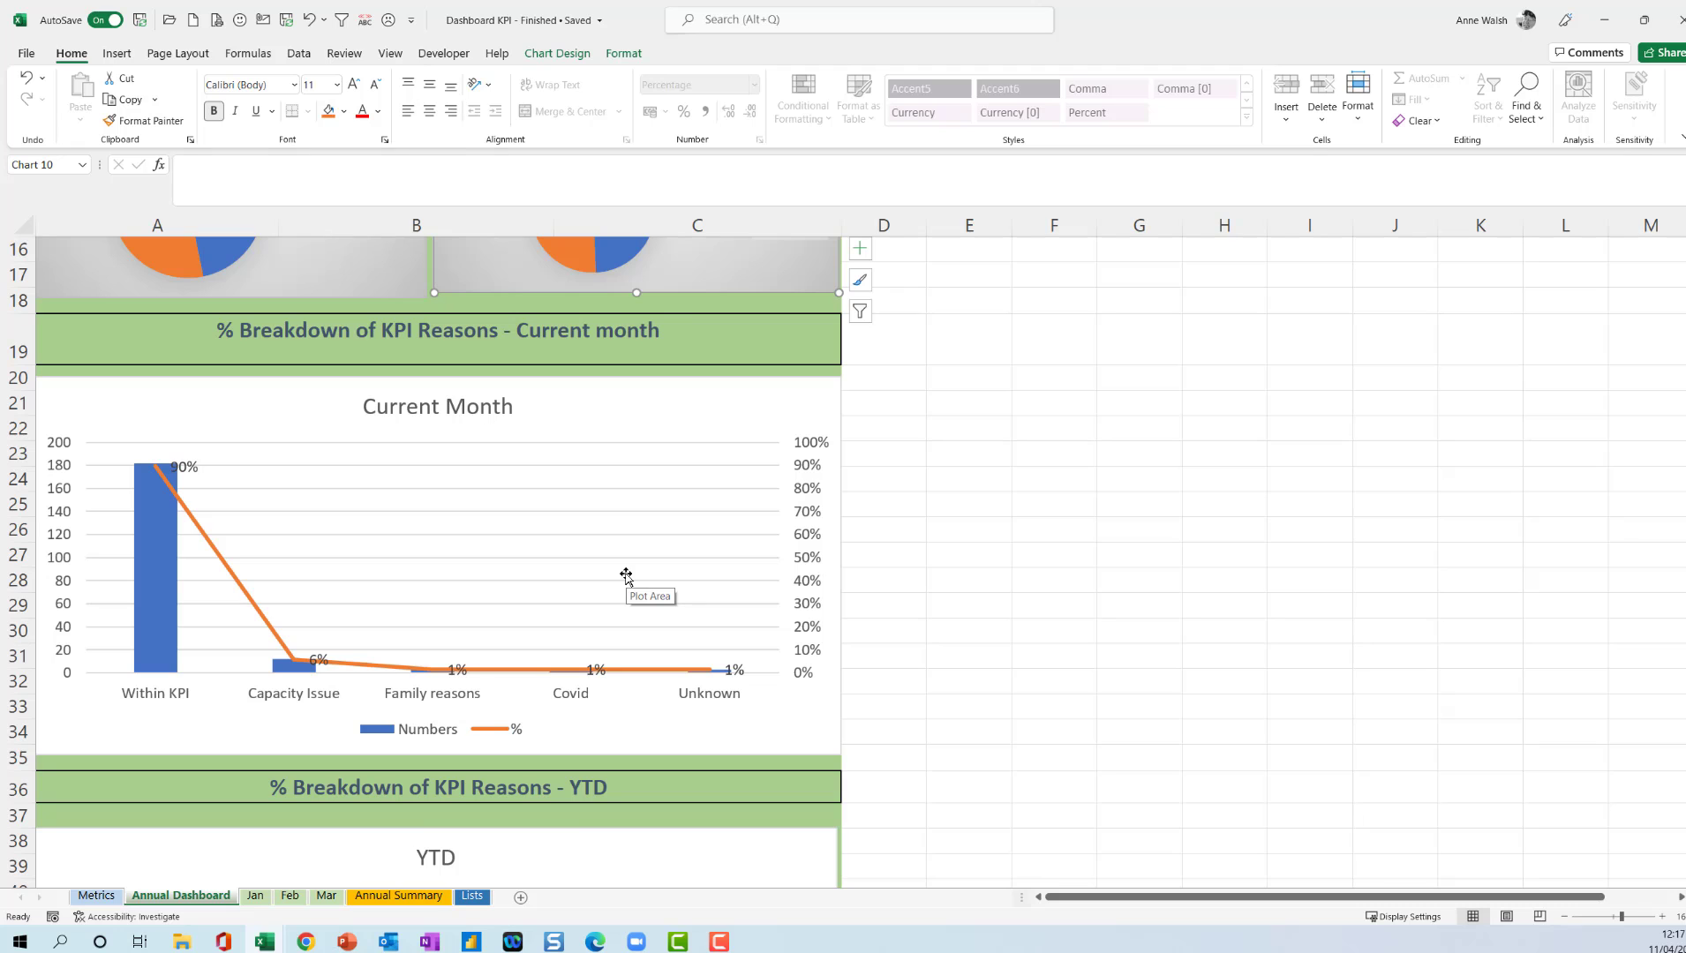
{"action": "scroll", "coordinate": [626, 576], "scroll_direction": "down", "scroll_amount": 3}
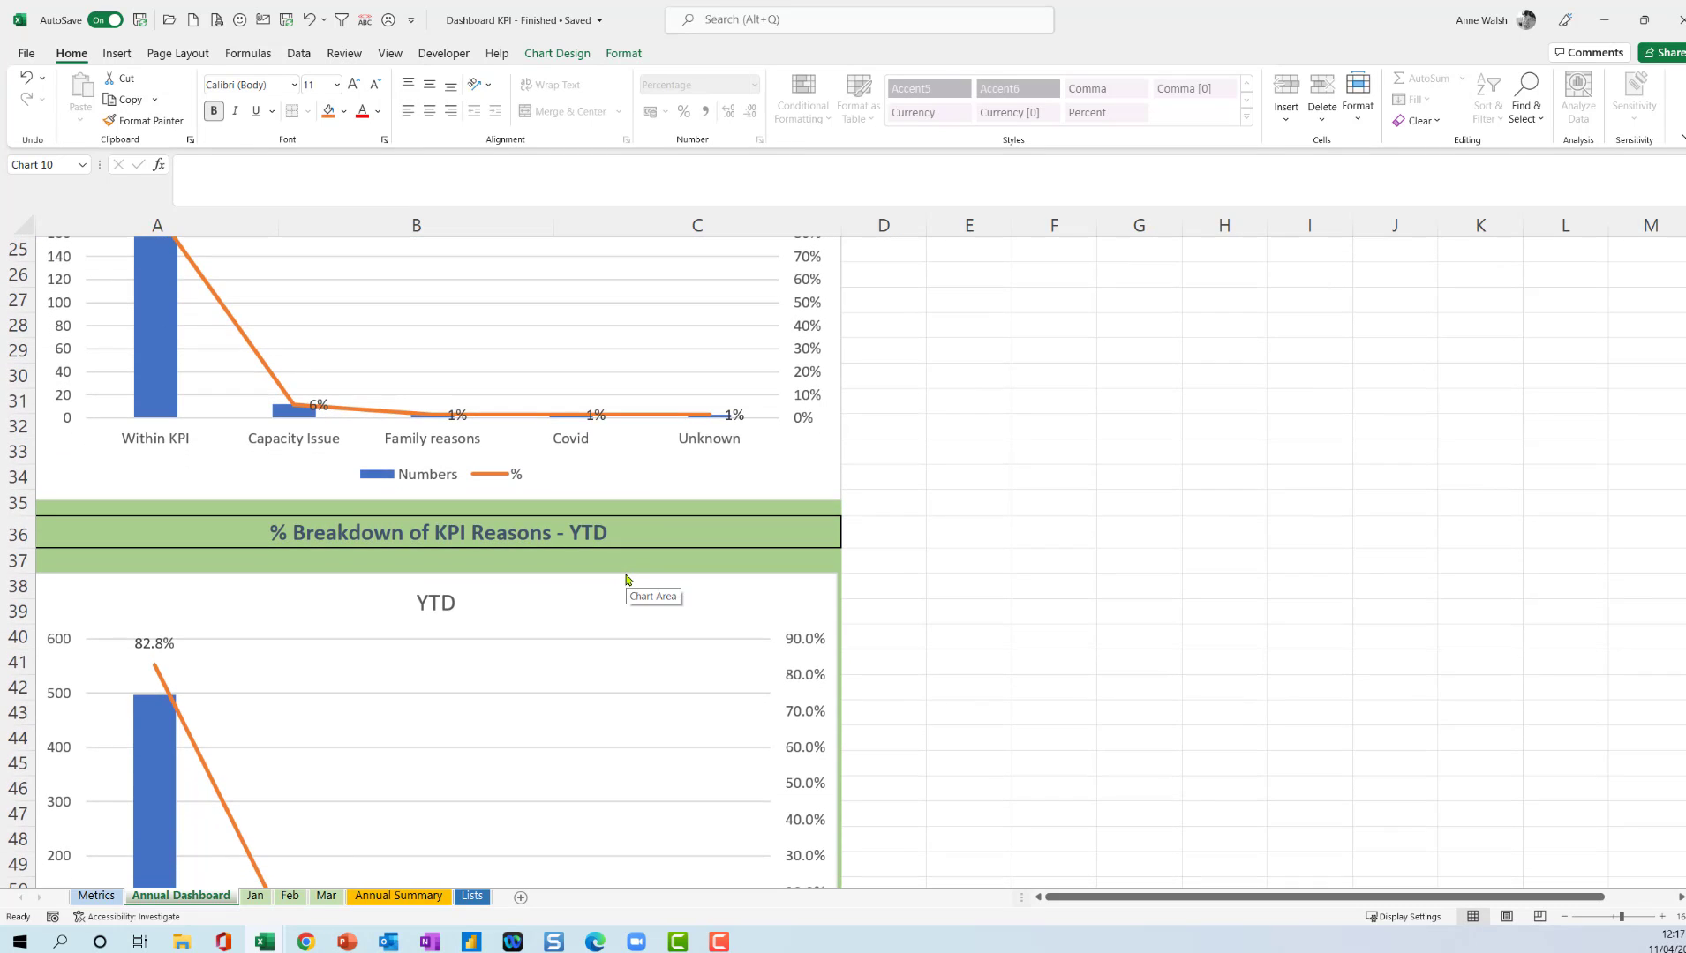
{"action": "scroll", "coordinate": [626, 577], "scroll_direction": "up", "scroll_amount": 8}
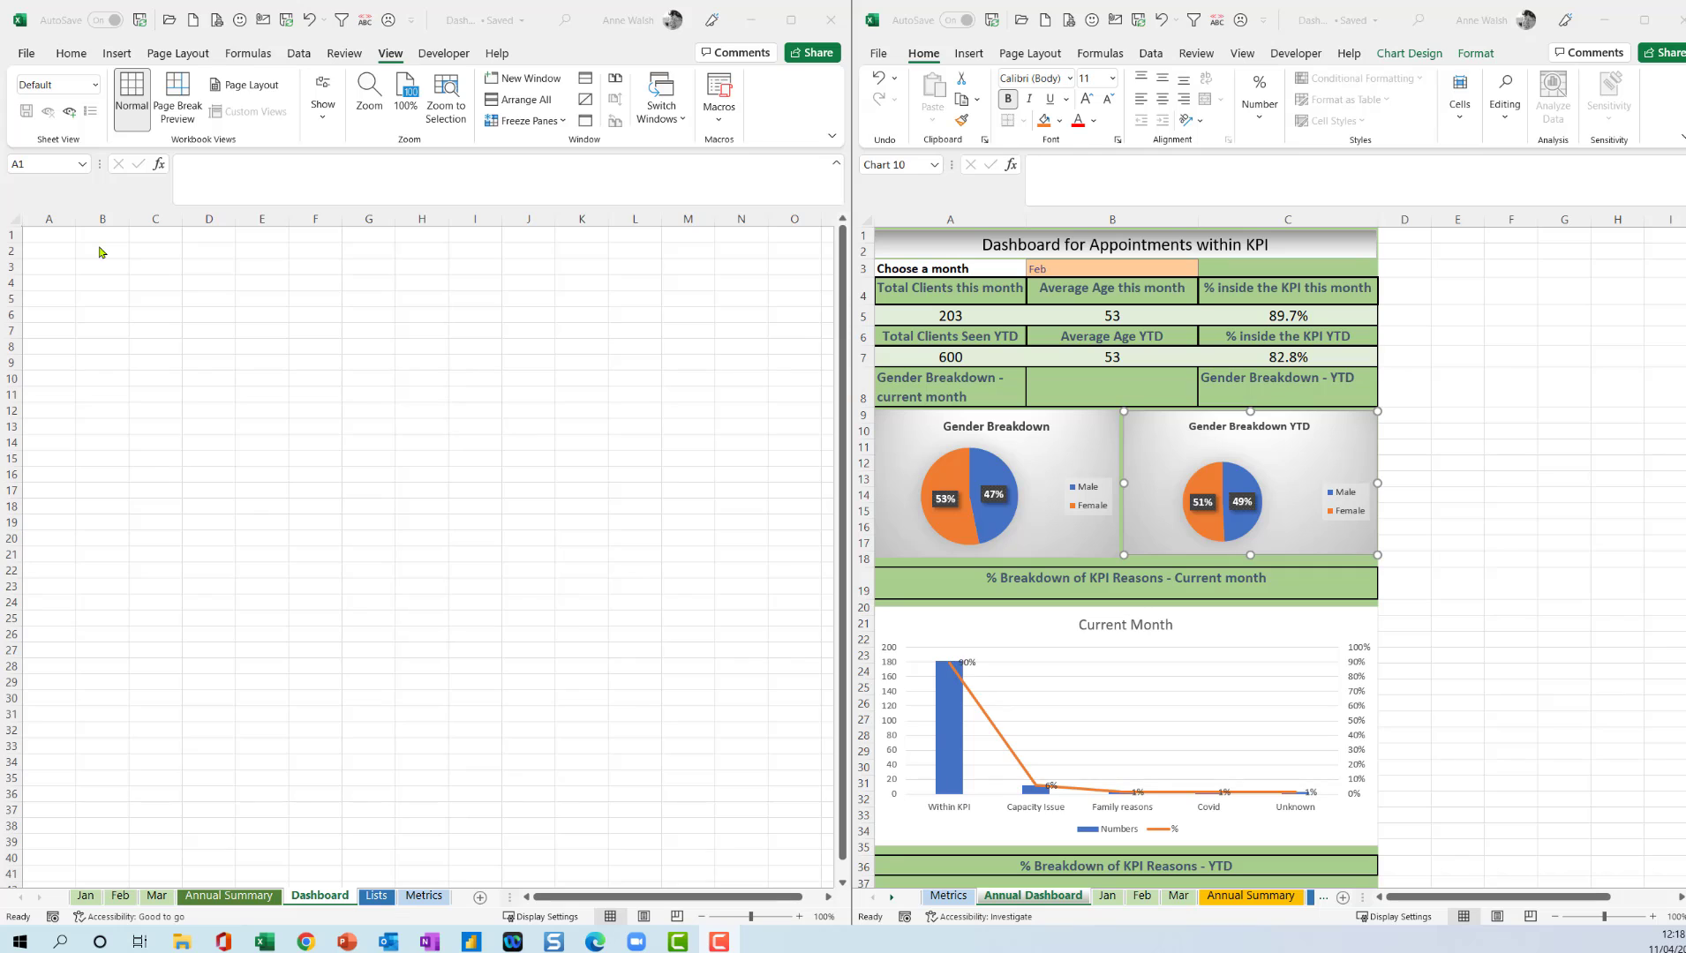
Fill cells A1:F35 on the blank Dashboard sheet with the same light green as the finished dashboard.
{"action": "left_click", "coordinate": [51, 238]}
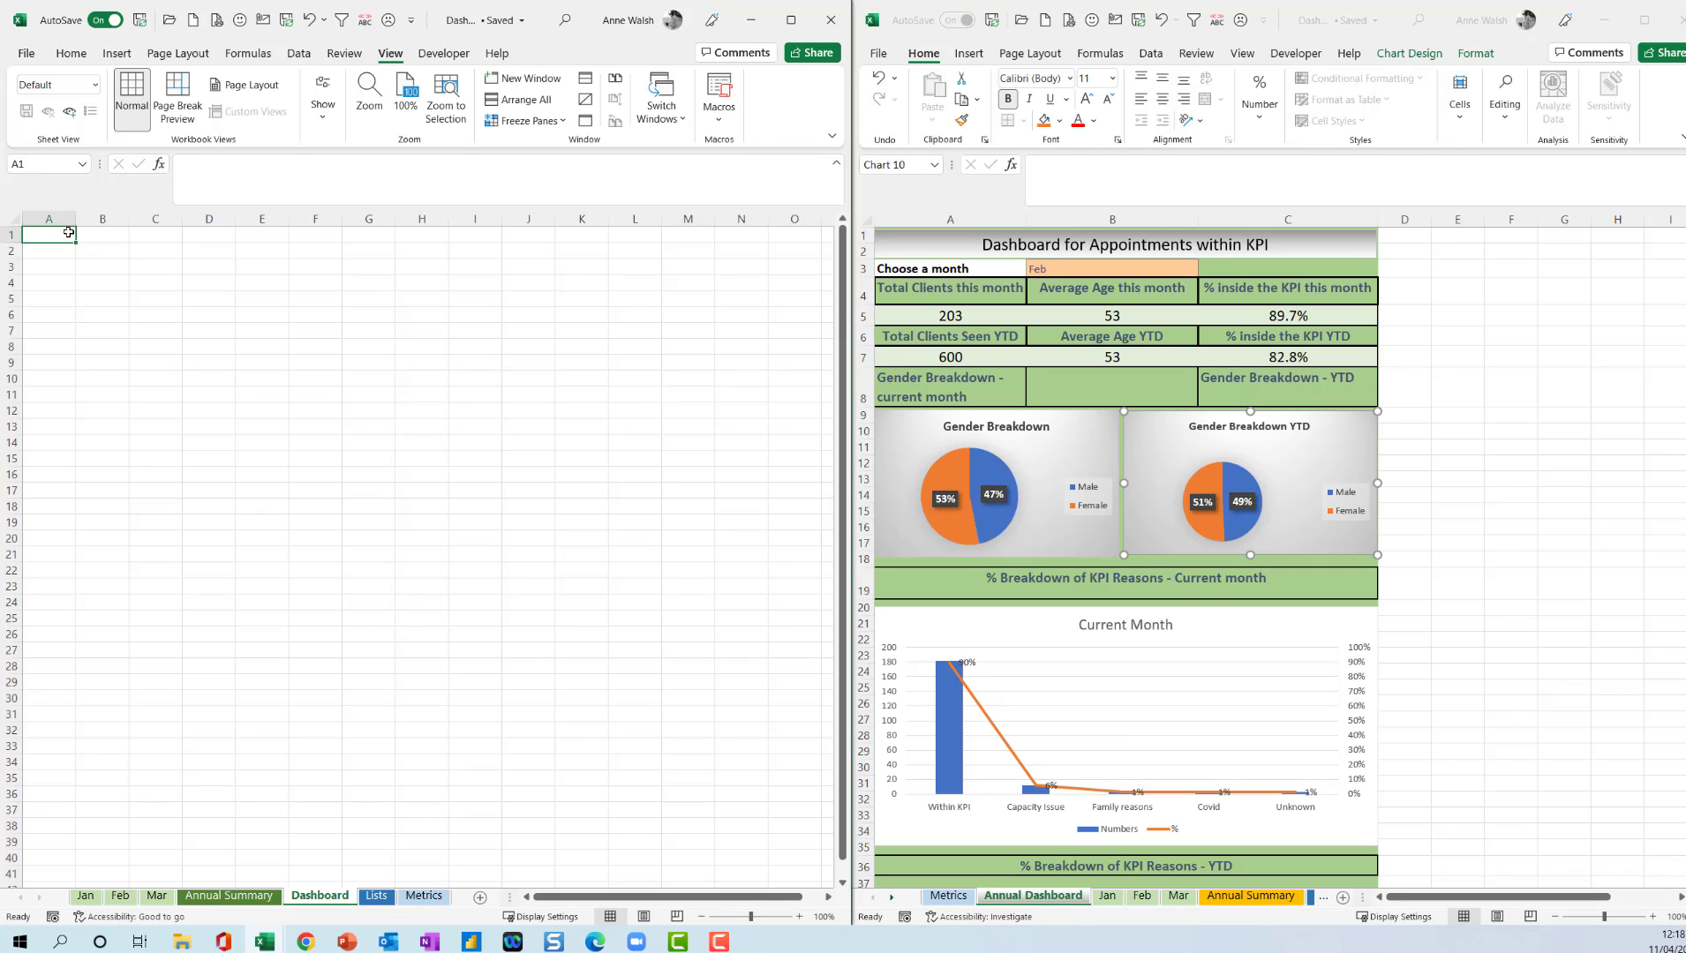
{"action": "left_click_drag", "start_coordinate": [69, 232], "coordinate": [307, 777]}
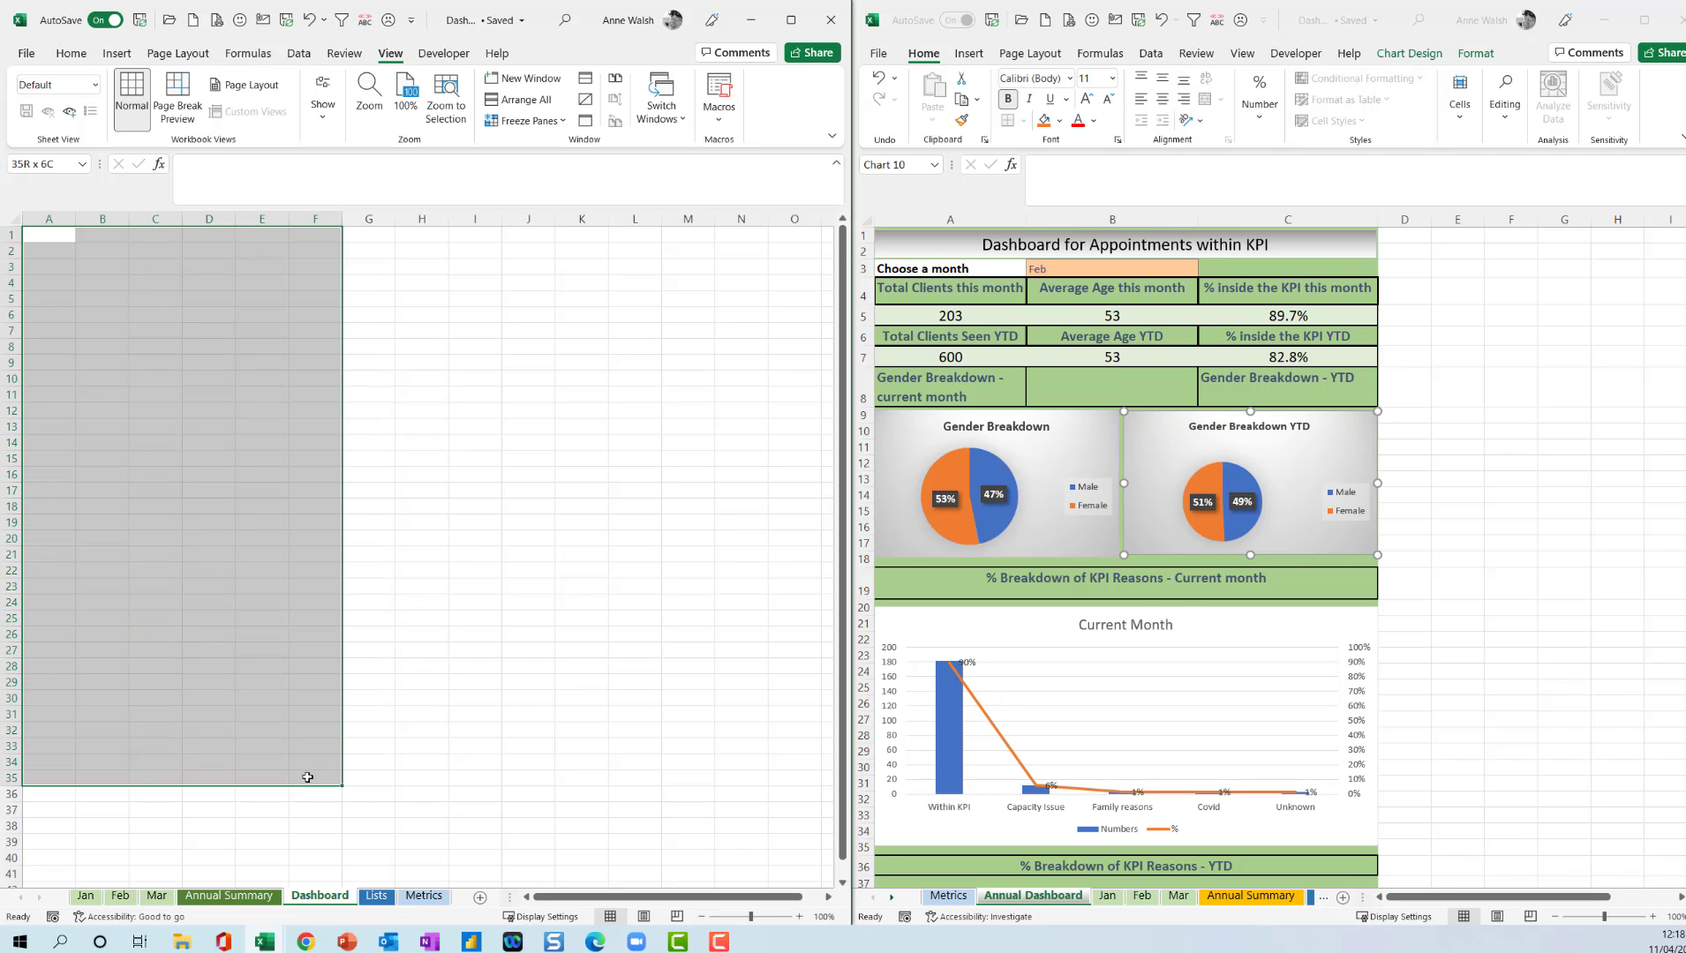
{"action": "left_click", "coordinate": [72, 53]}
{"action": "left_click", "coordinate": [206, 121]}
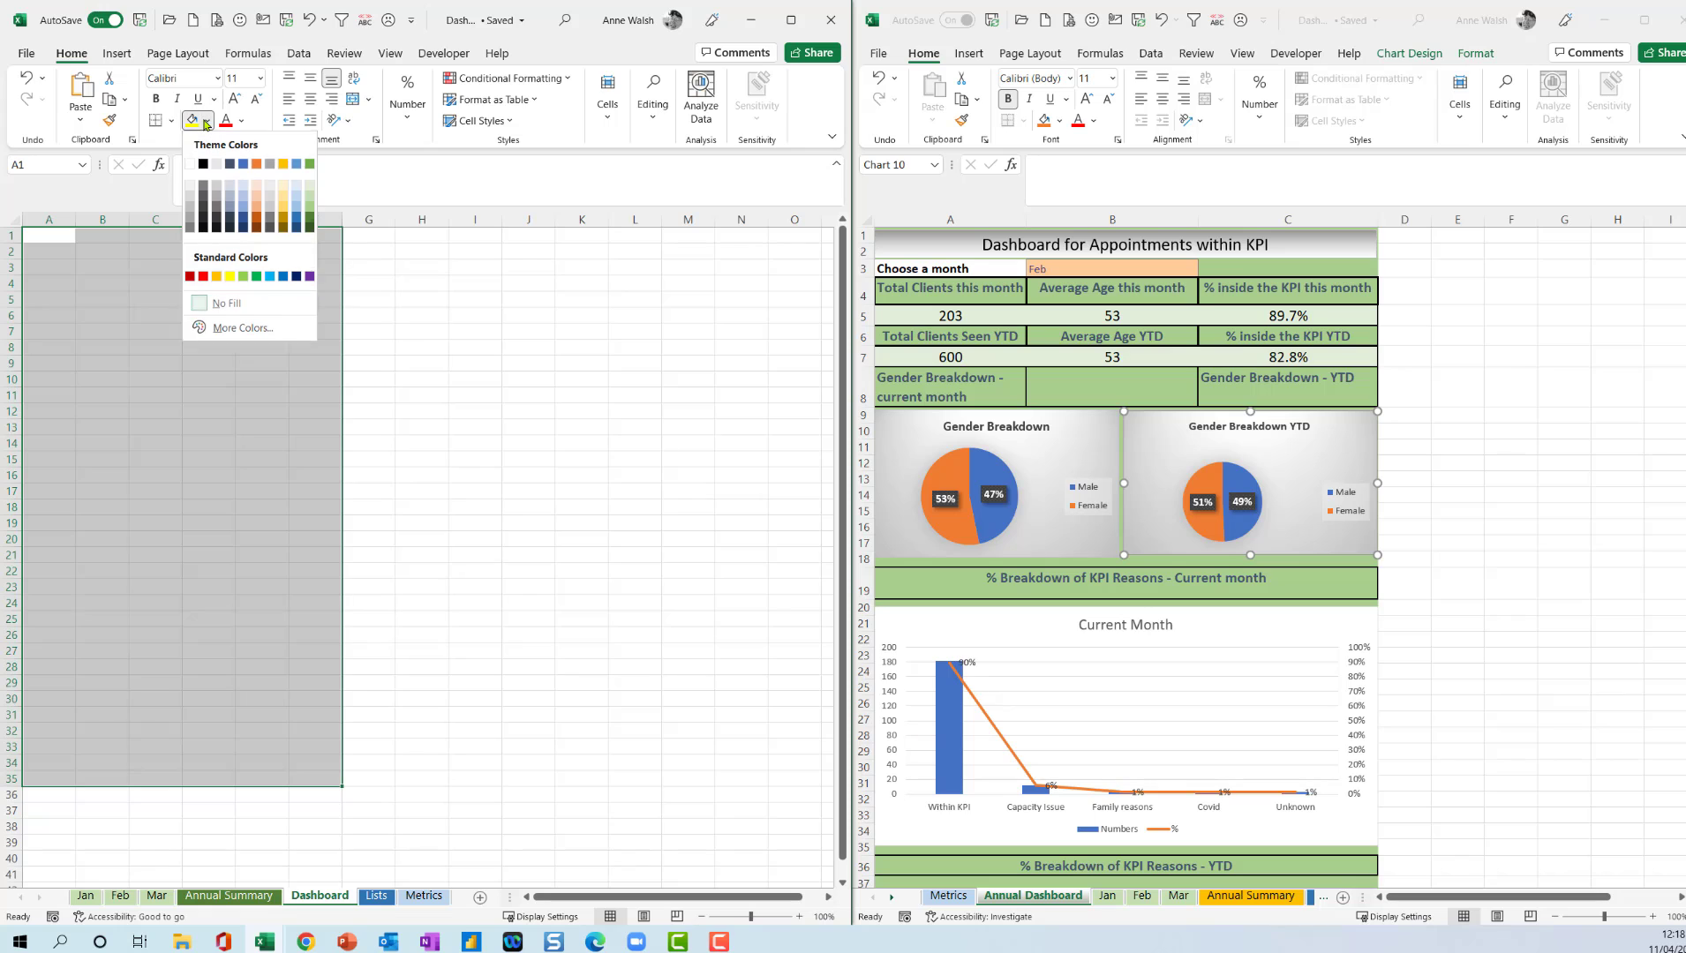
{"action": "left_click", "coordinate": [311, 212]}
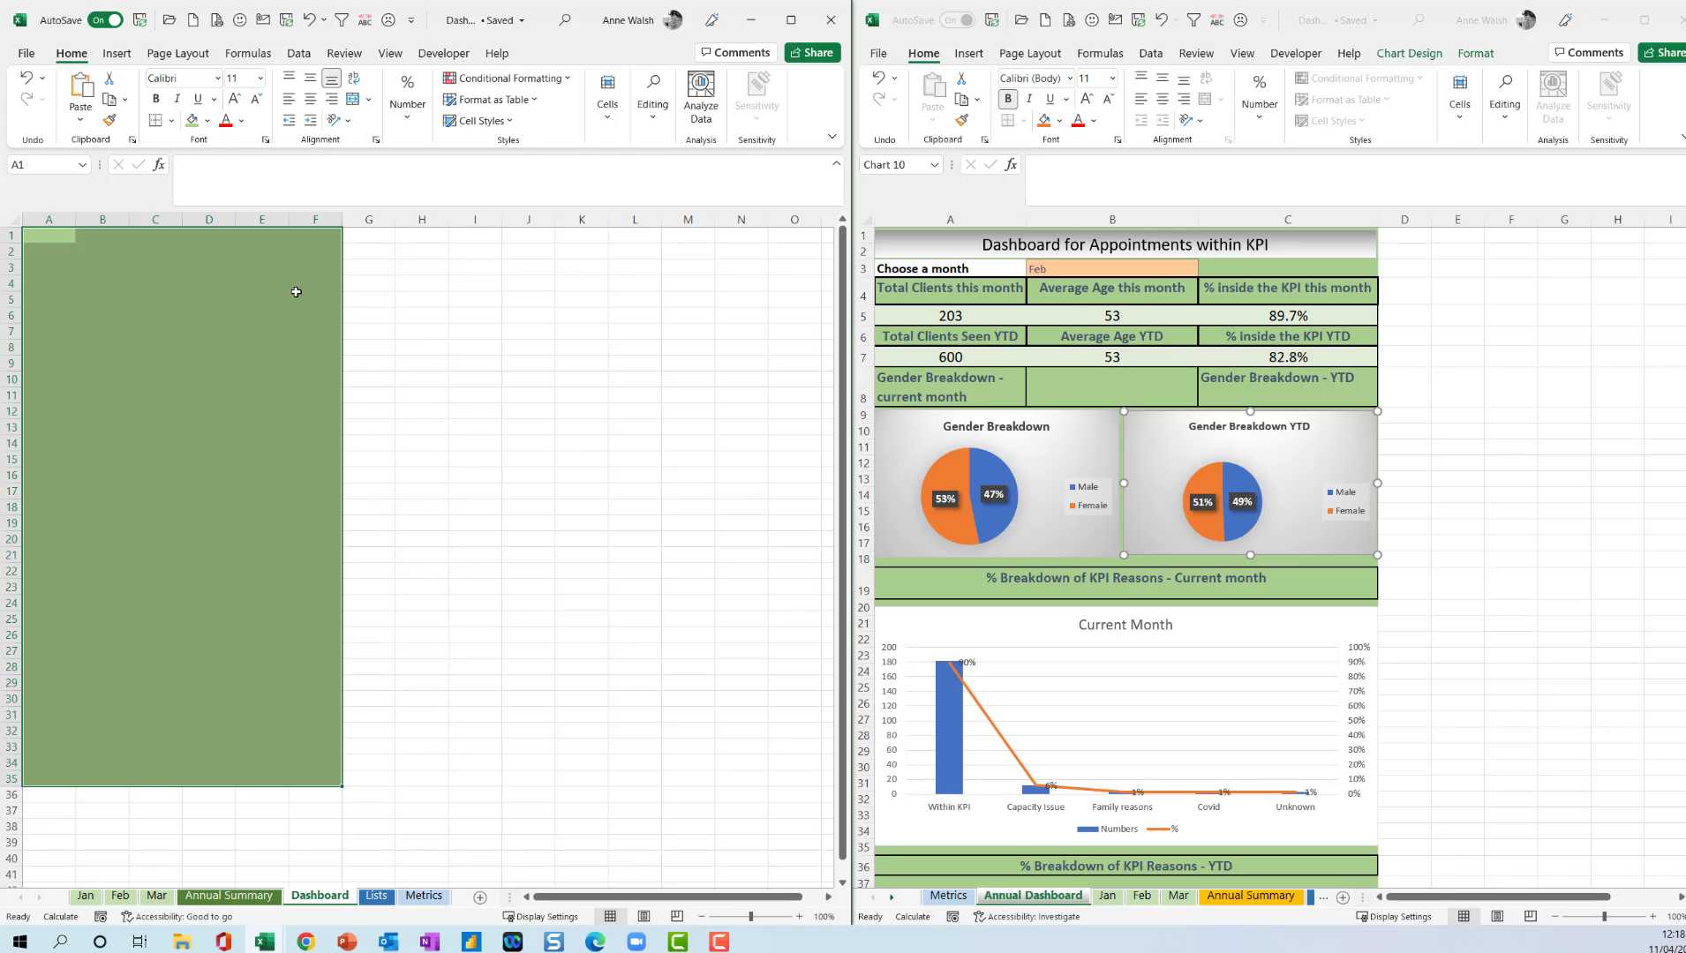
{"action": "left_click", "coordinate": [261, 265]}
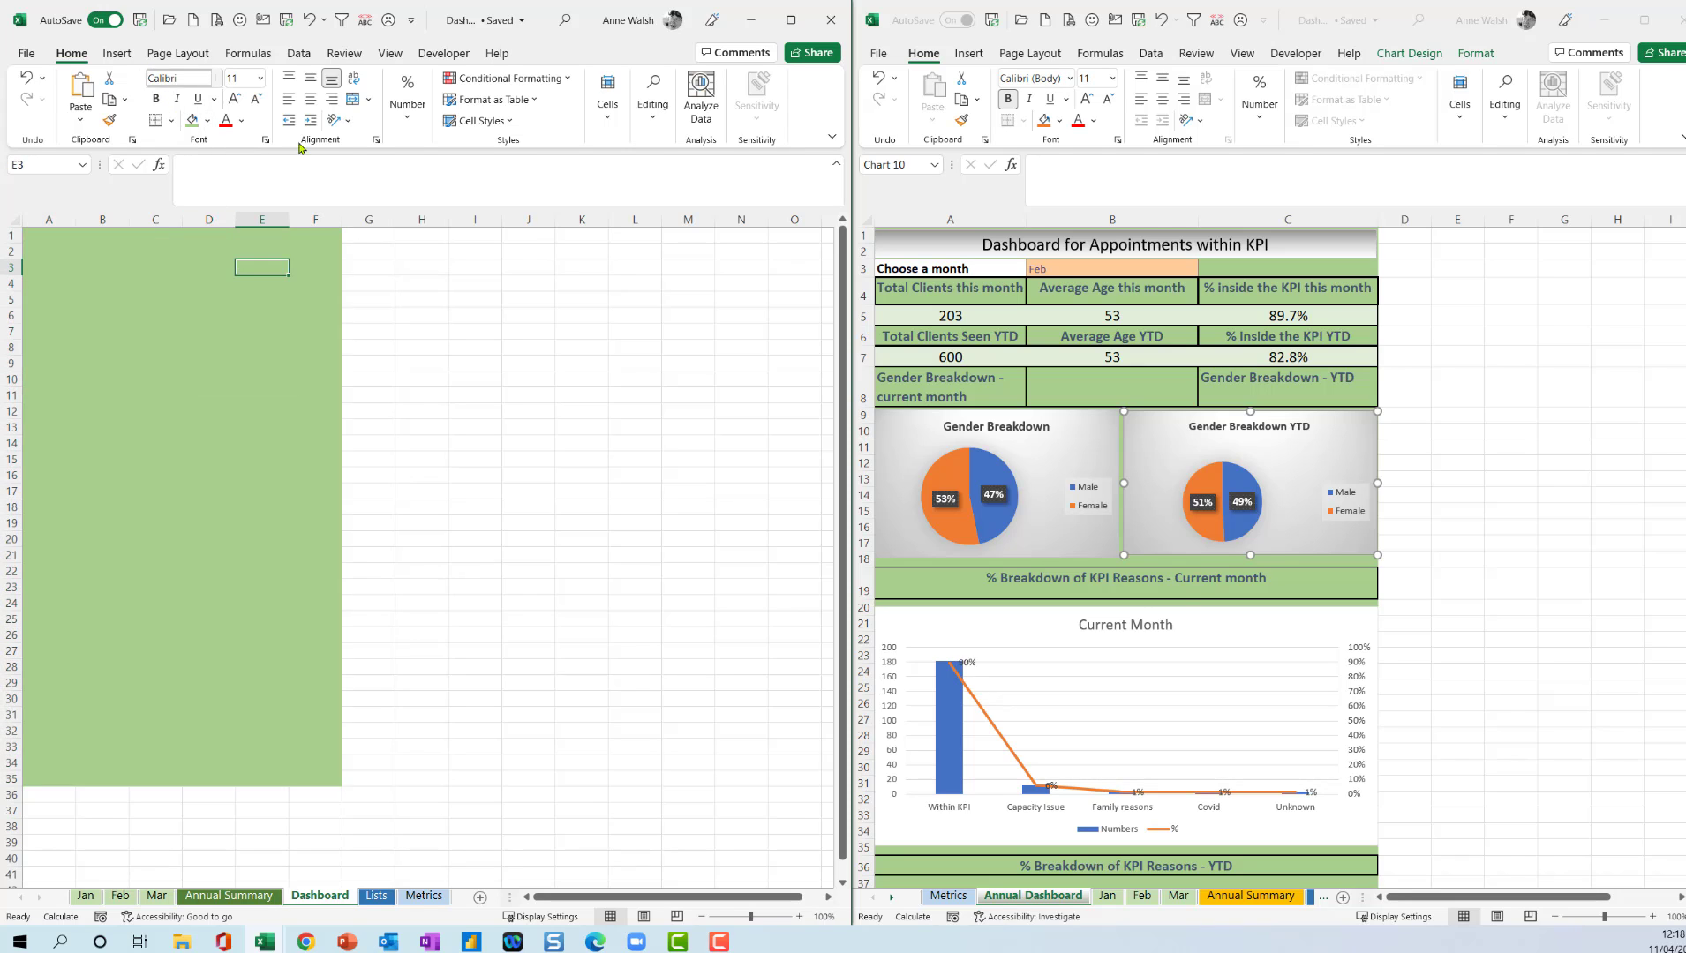
Insert a text box across columns A to F over rows 1 to 3, reading "Dashboard for Appointments - KPI Analysis".
{"action": "left_click", "coordinate": [115, 58]}
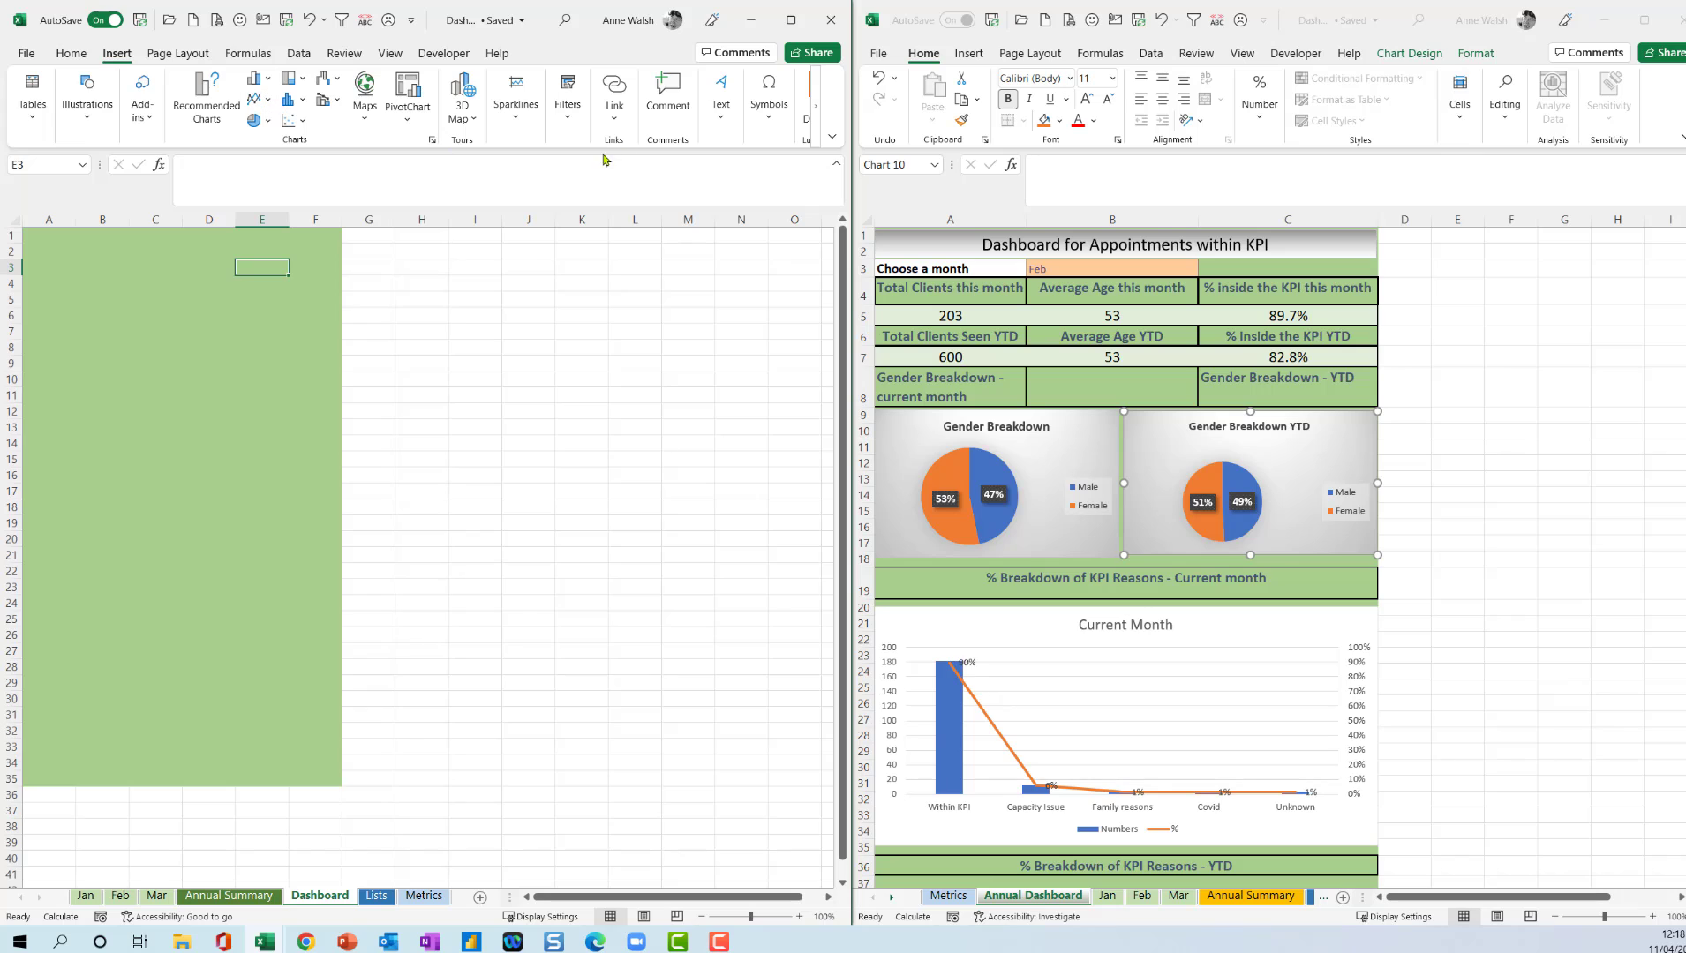
{"action": "left_click", "coordinate": [721, 104]}
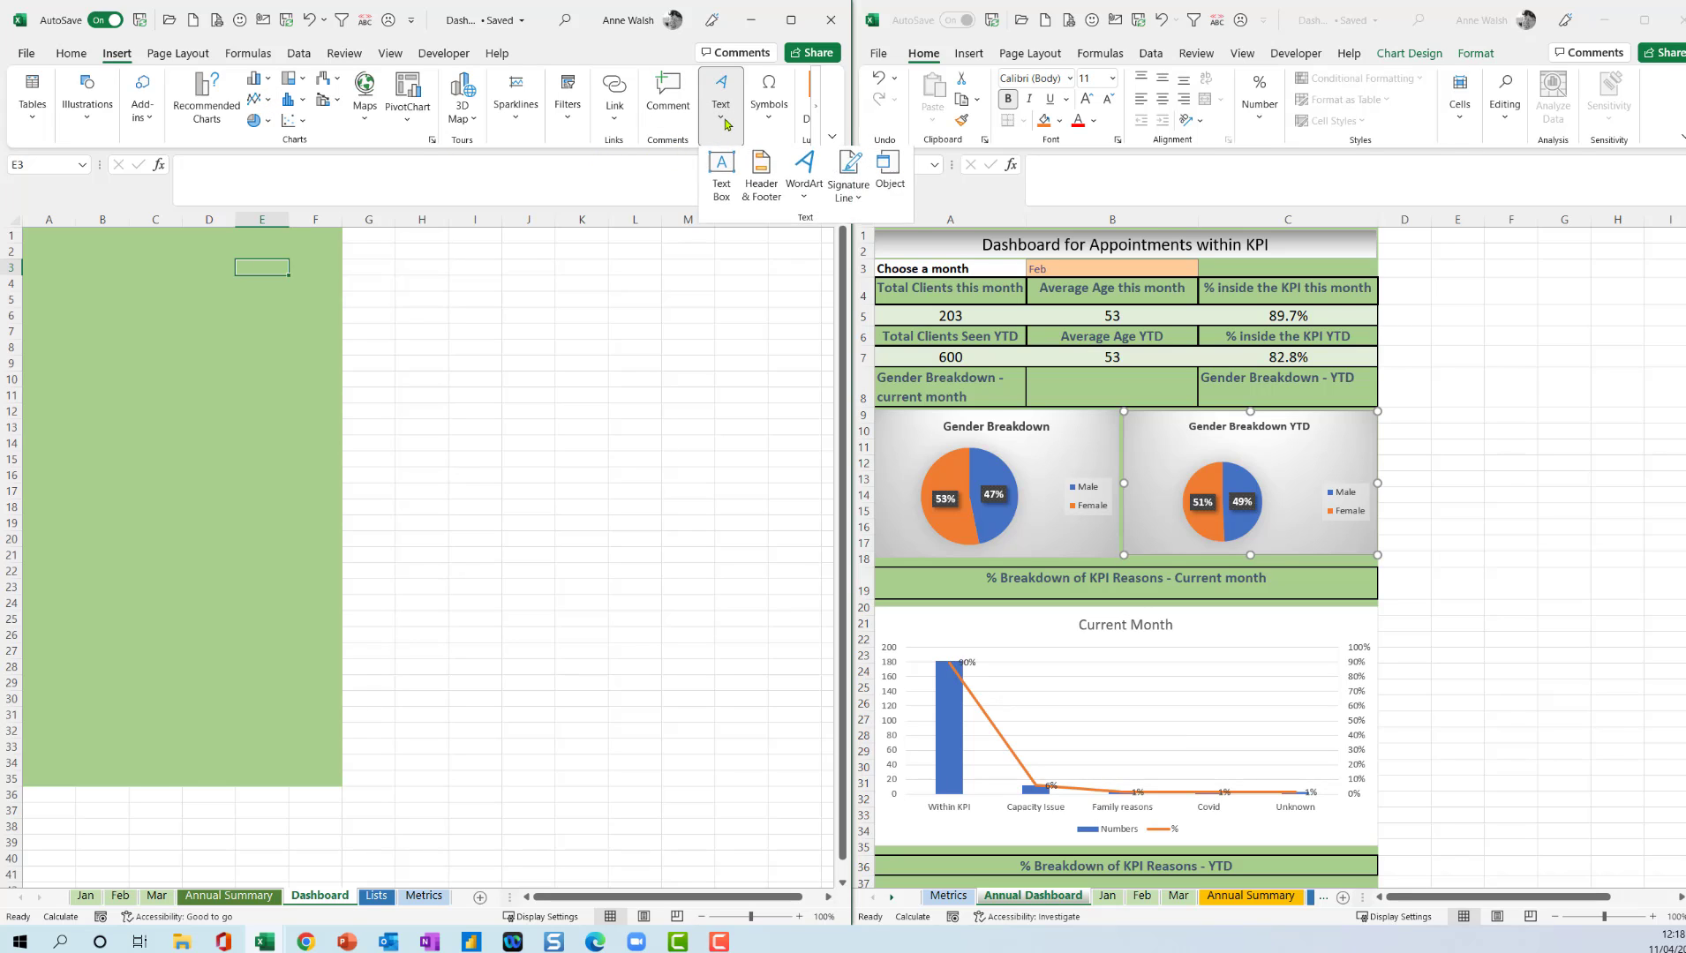
{"action": "left_click", "coordinate": [721, 163]}
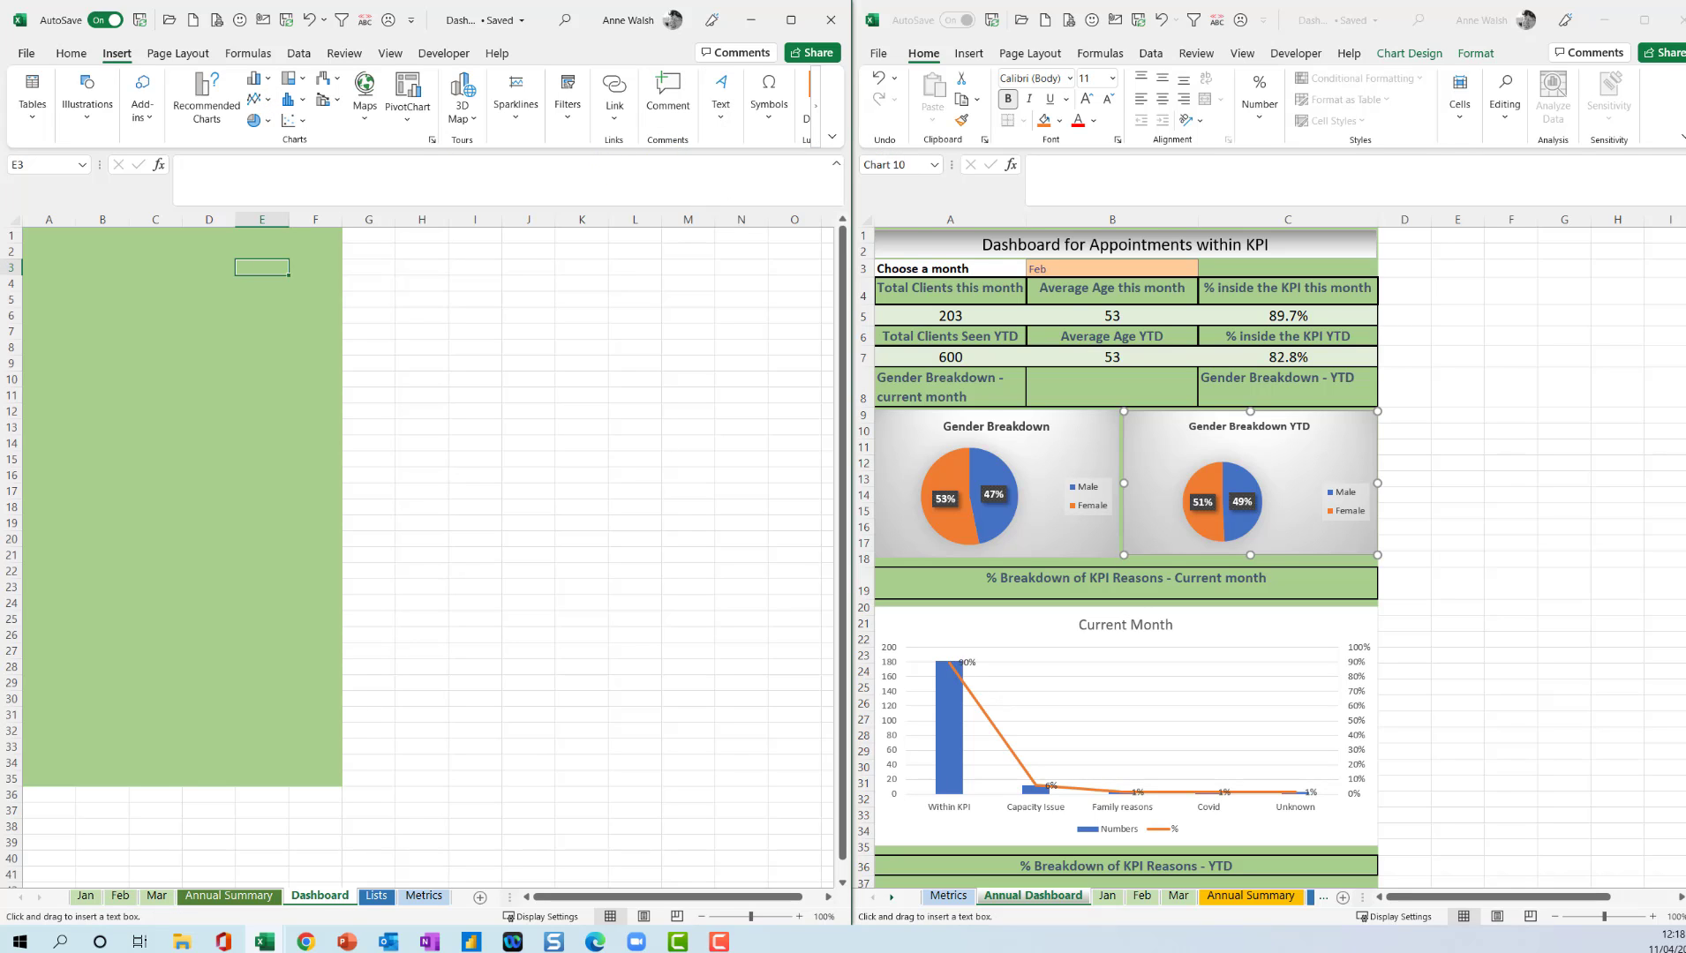
{"action": "left_click_drag", "start_coordinate": [25, 230], "coordinate": [339, 276]}
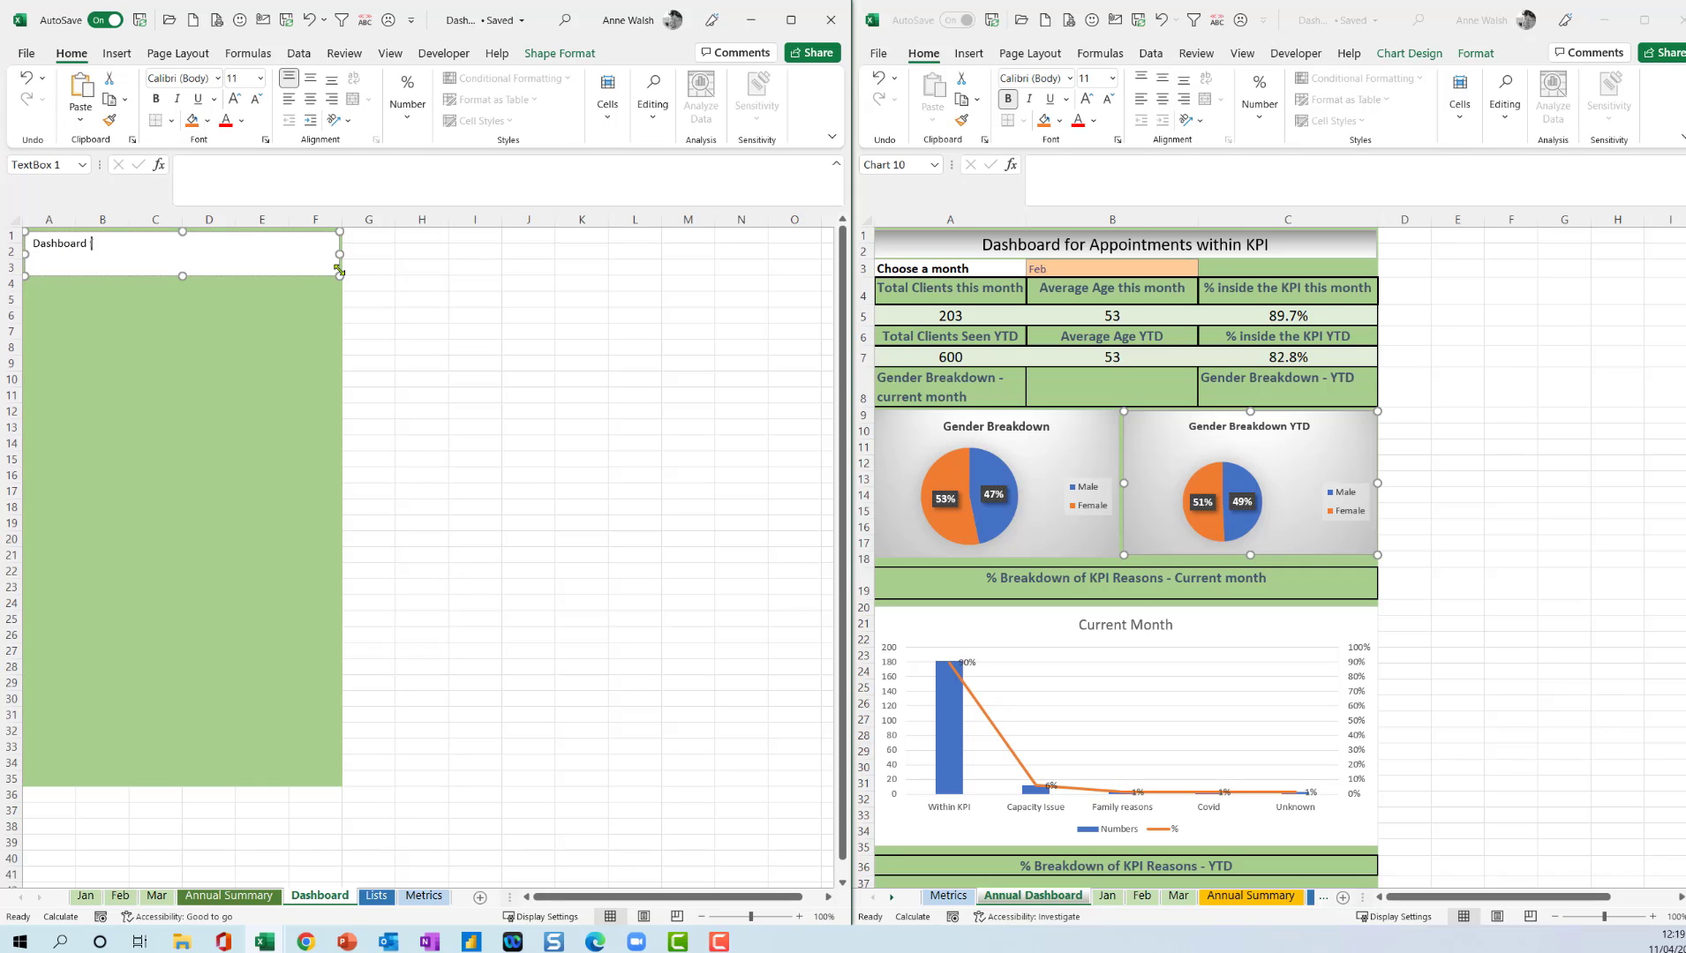
{"action": "type", "text": "Dashboard for Appointme"}
{"action": "key", "text": "BackSpace"}
{"action": "key", "text": "BackSpace"}
{"action": "key", "text": "BackSpace"}
{"action": "key", "text": "BackSpace"}
Reduce the title box's height slightly and give it a gradient fill fading from dark grey at its upper edge to white.
{"action": "left_click_drag", "start_coordinate": [180, 277], "coordinate": [32, 247]}
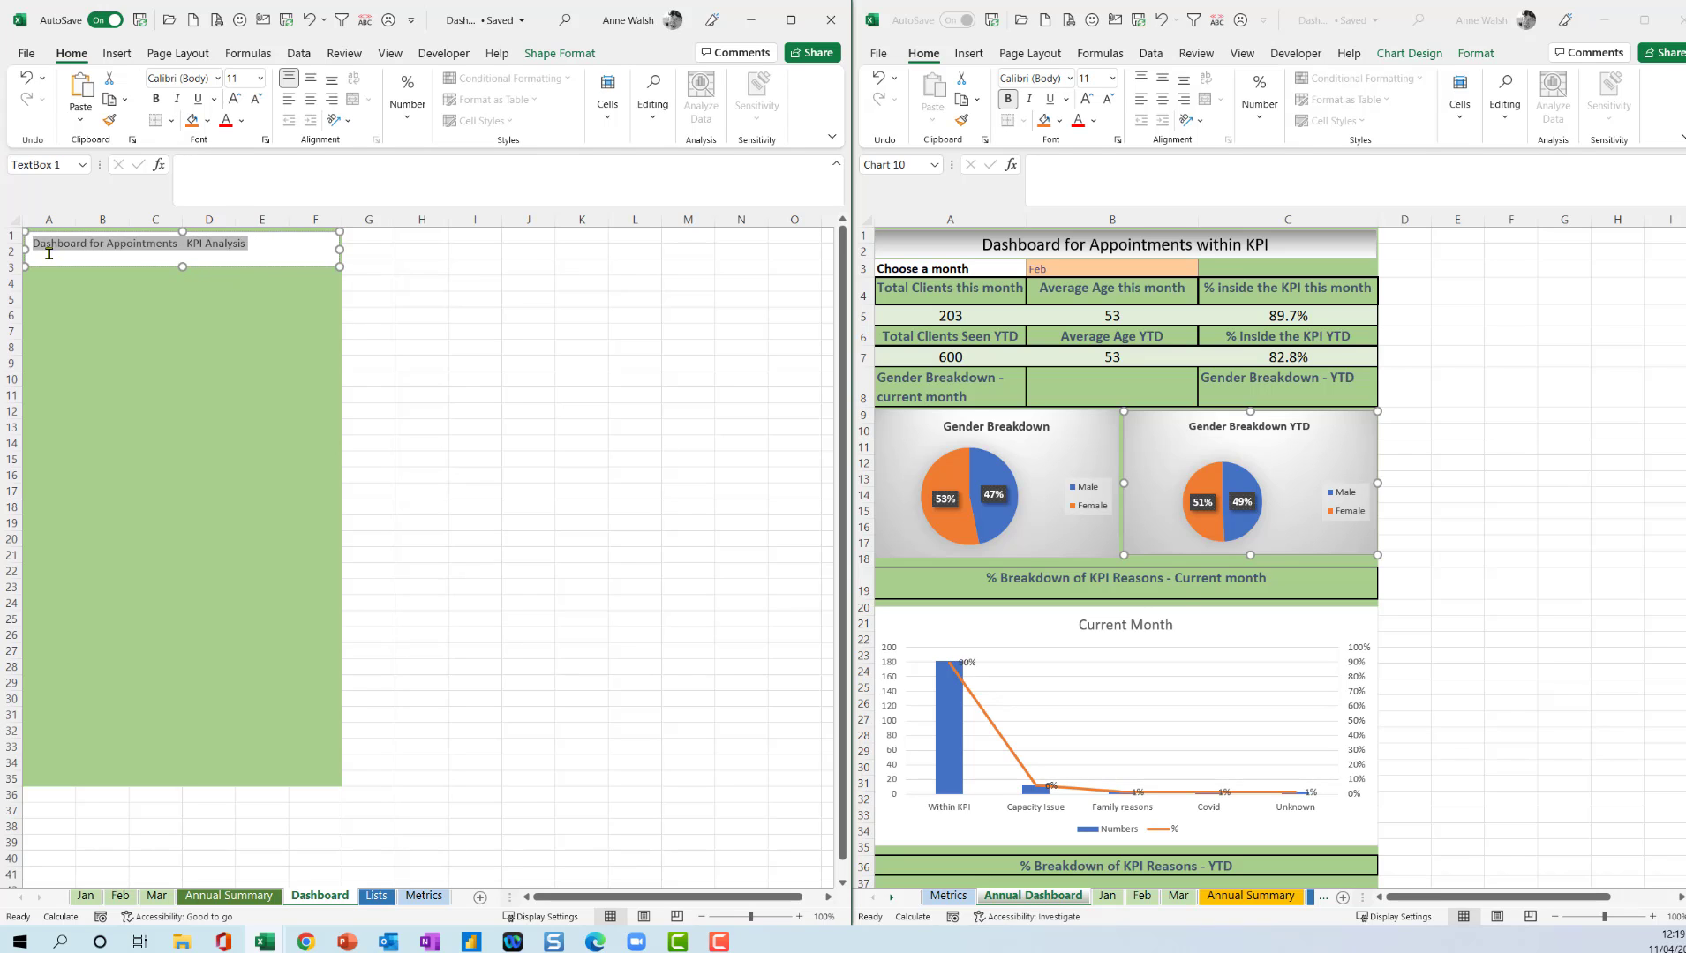
{"action": "left_click", "coordinate": [560, 55]}
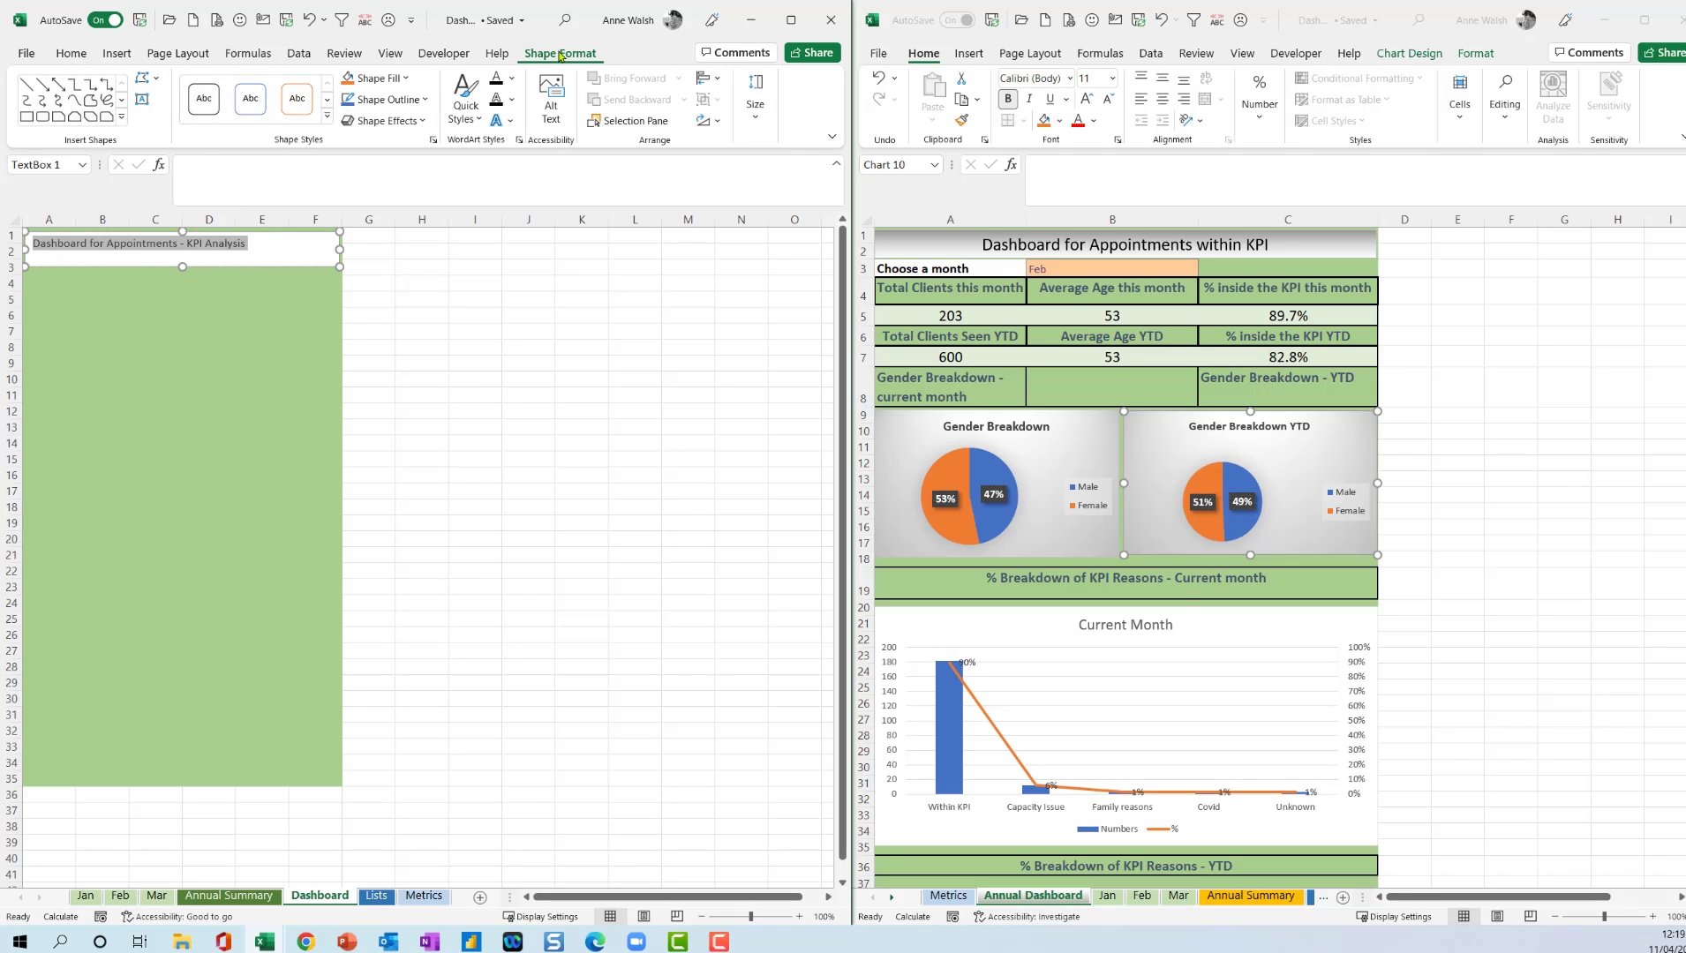
{"action": "left_click", "coordinate": [411, 80]}
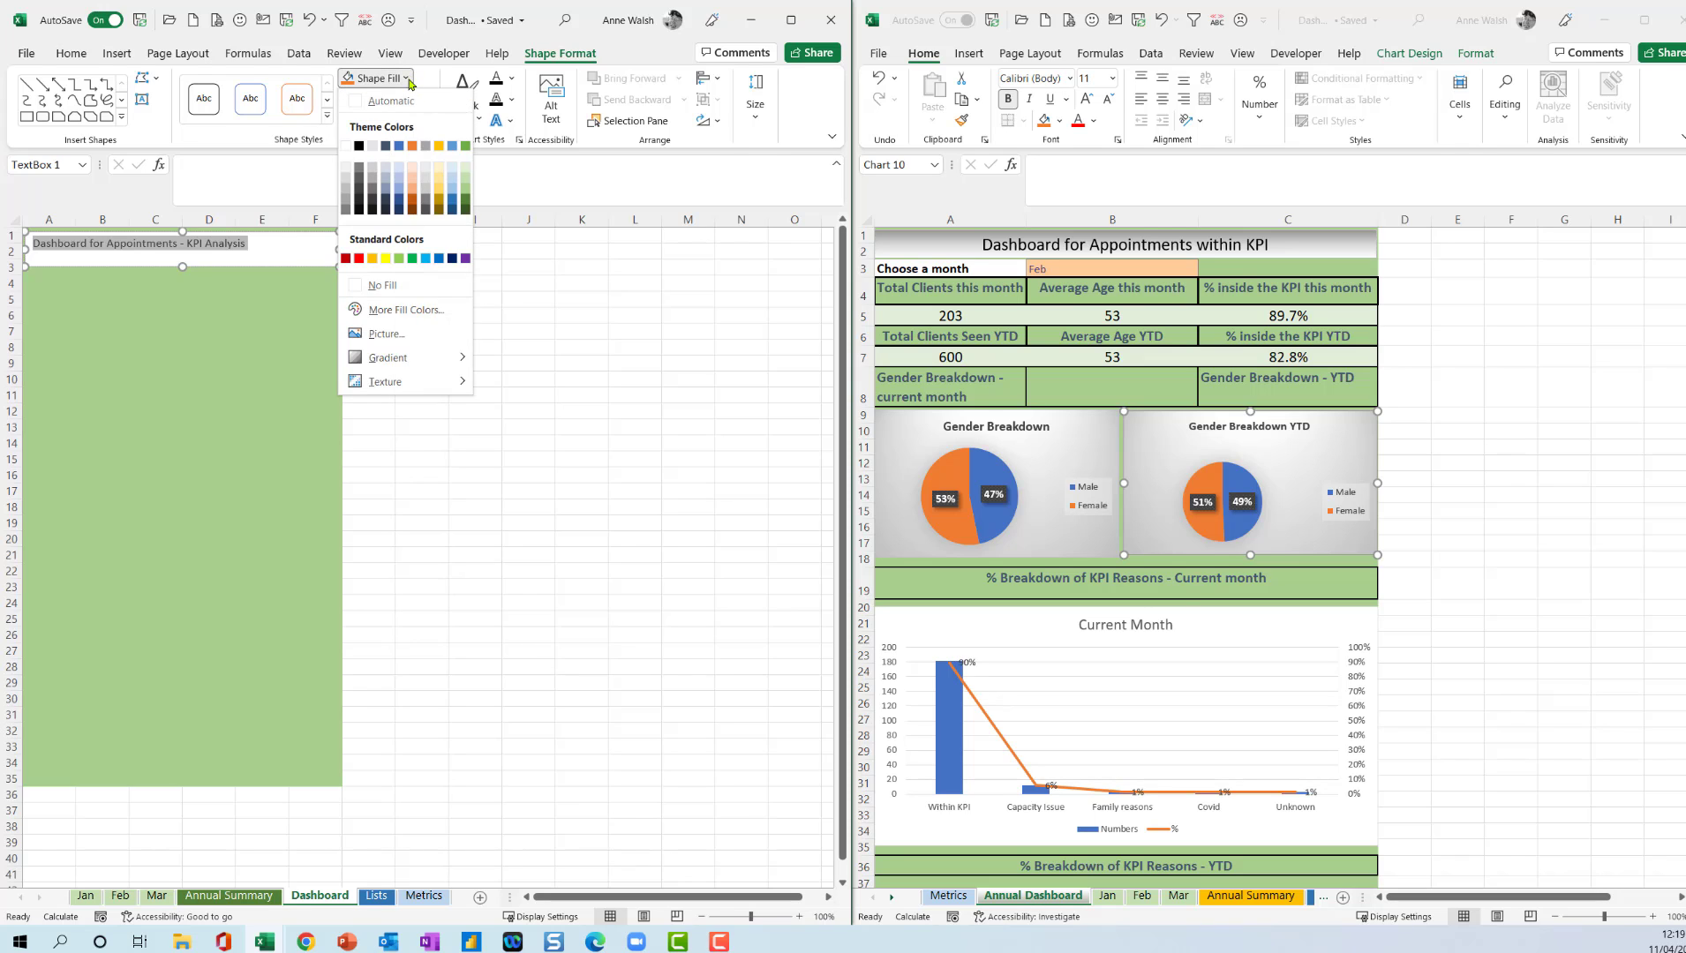
{"action": "mouse_move", "coordinate": [454, 358]}
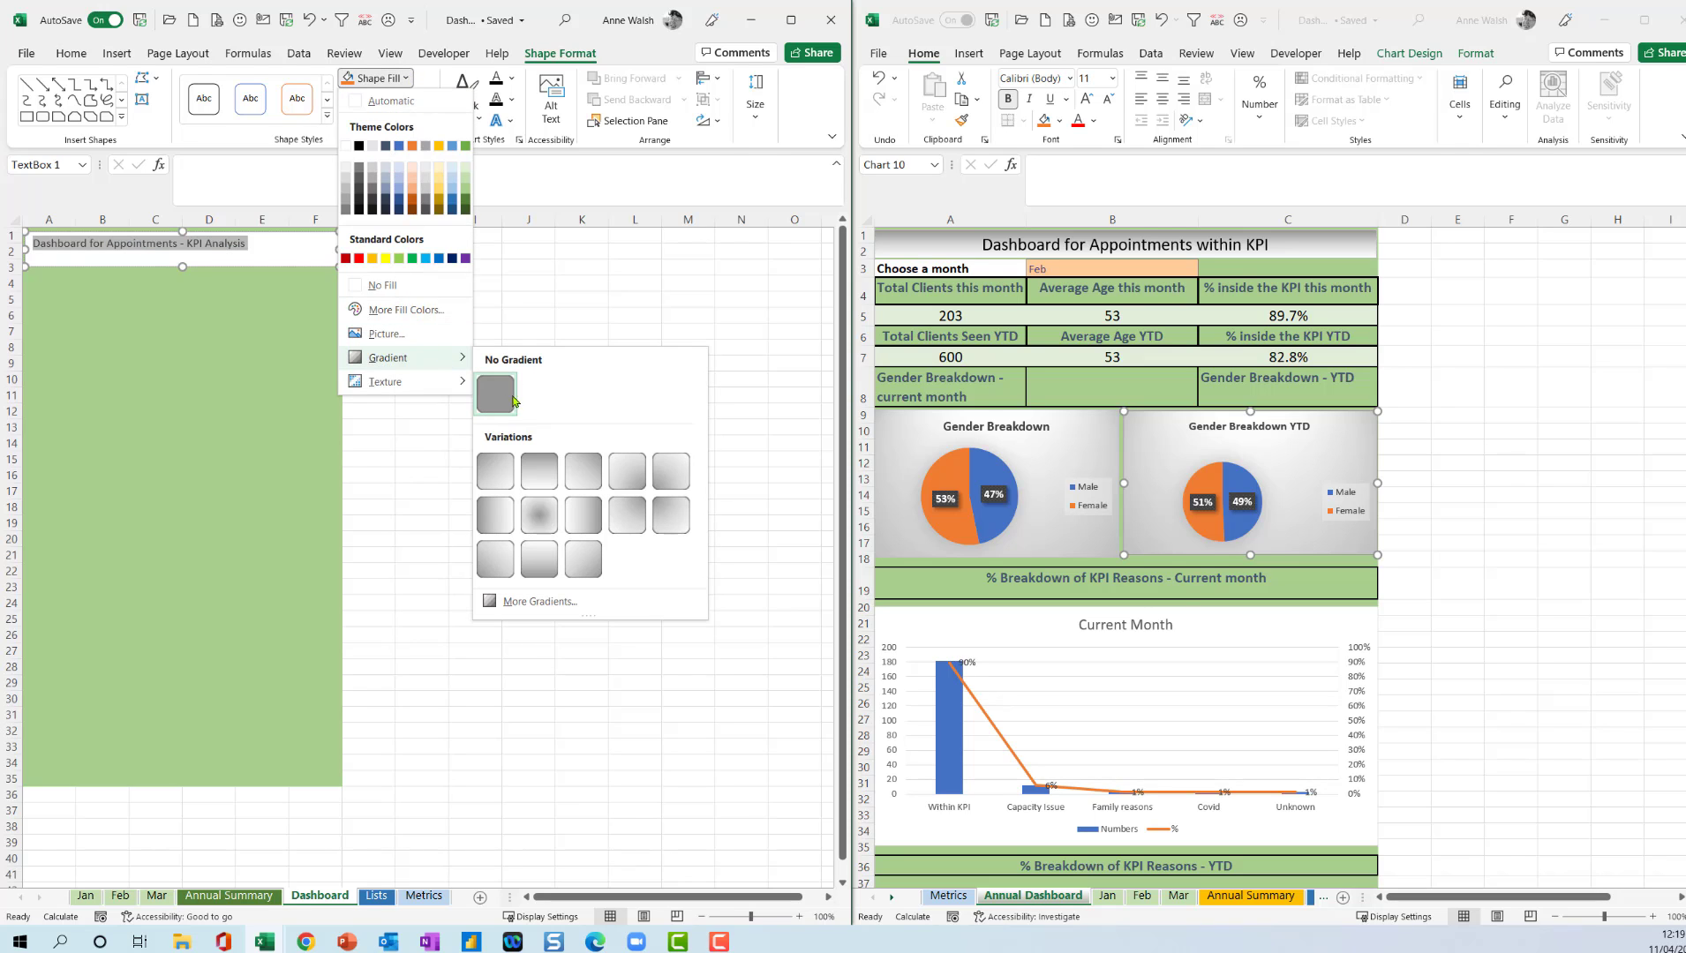
{"action": "left_click", "coordinate": [539, 474]}
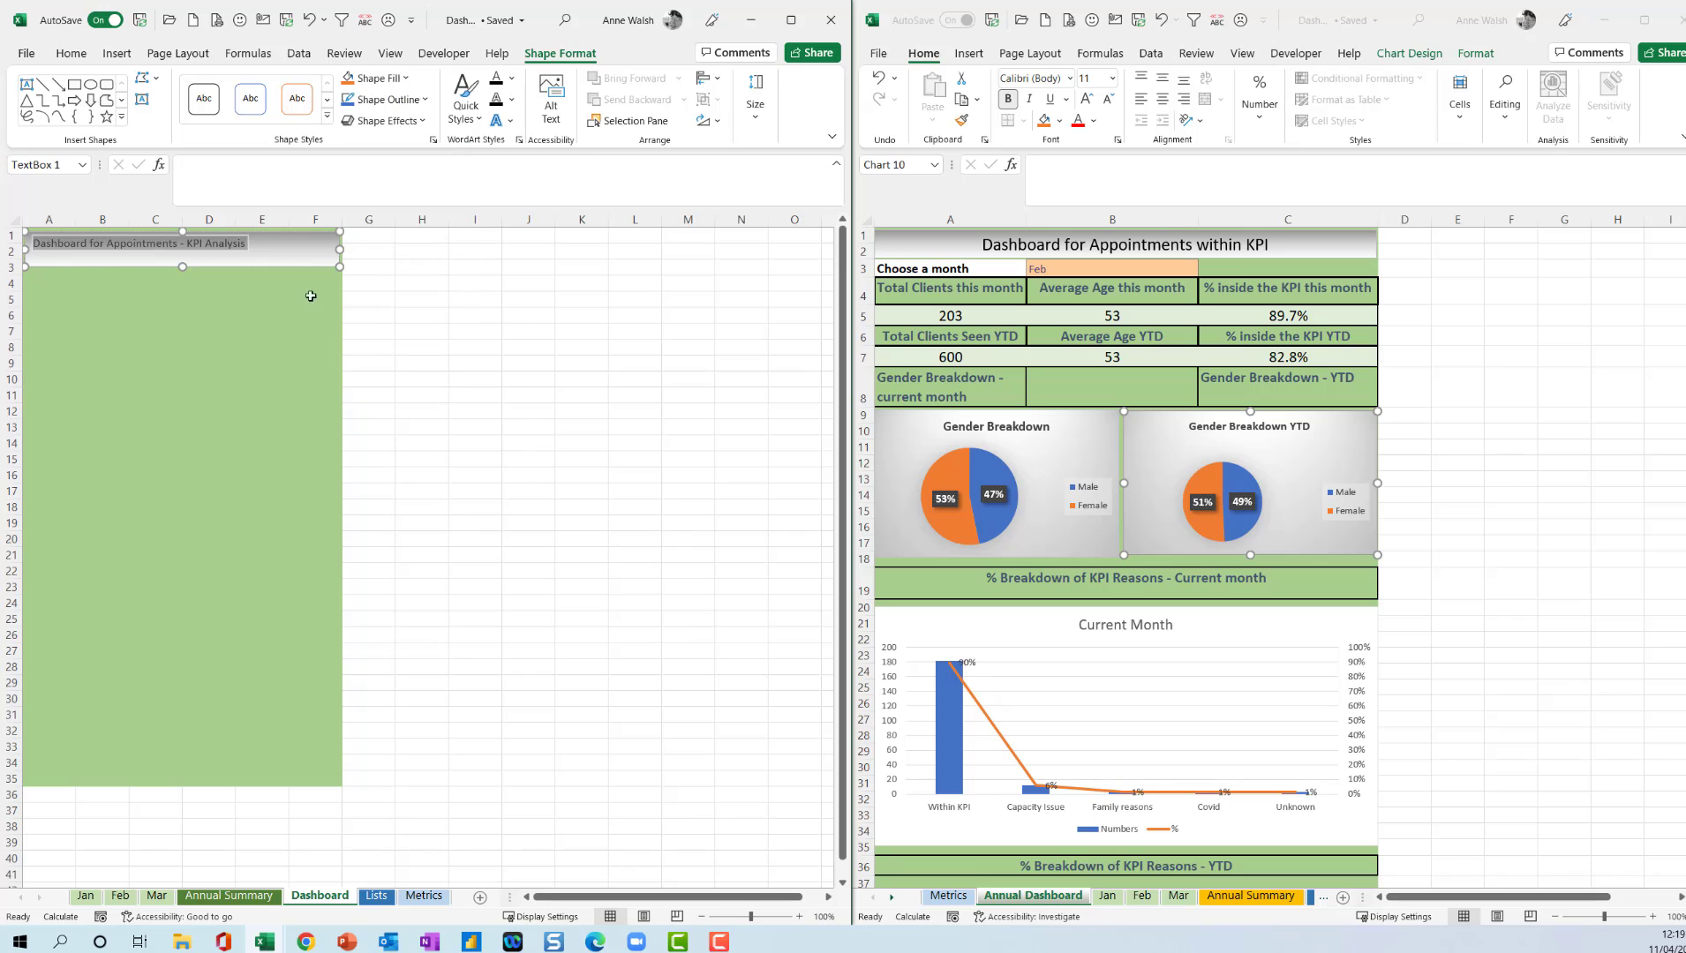
Format the dashboard title as centred 14 pt text and fit its box to rows 1 and 2.
{"action": "left_click", "coordinate": [75, 54]}
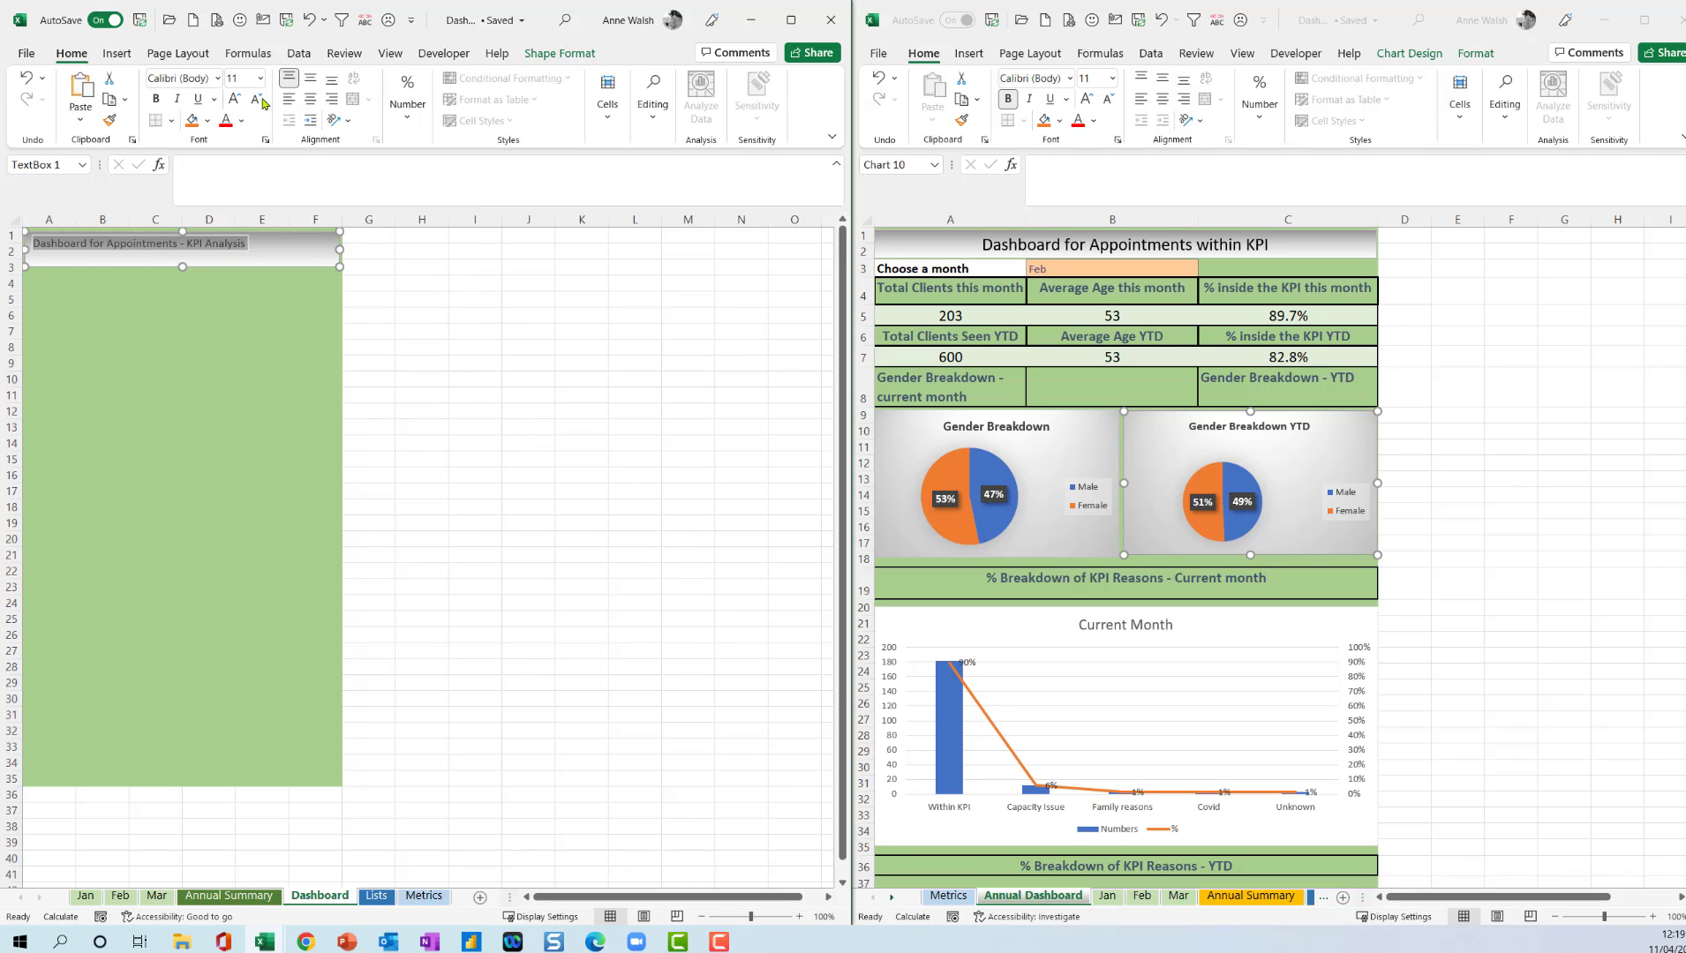
{"action": "left_click", "coordinate": [235, 100]}
{"action": "left_click", "coordinate": [235, 100]}
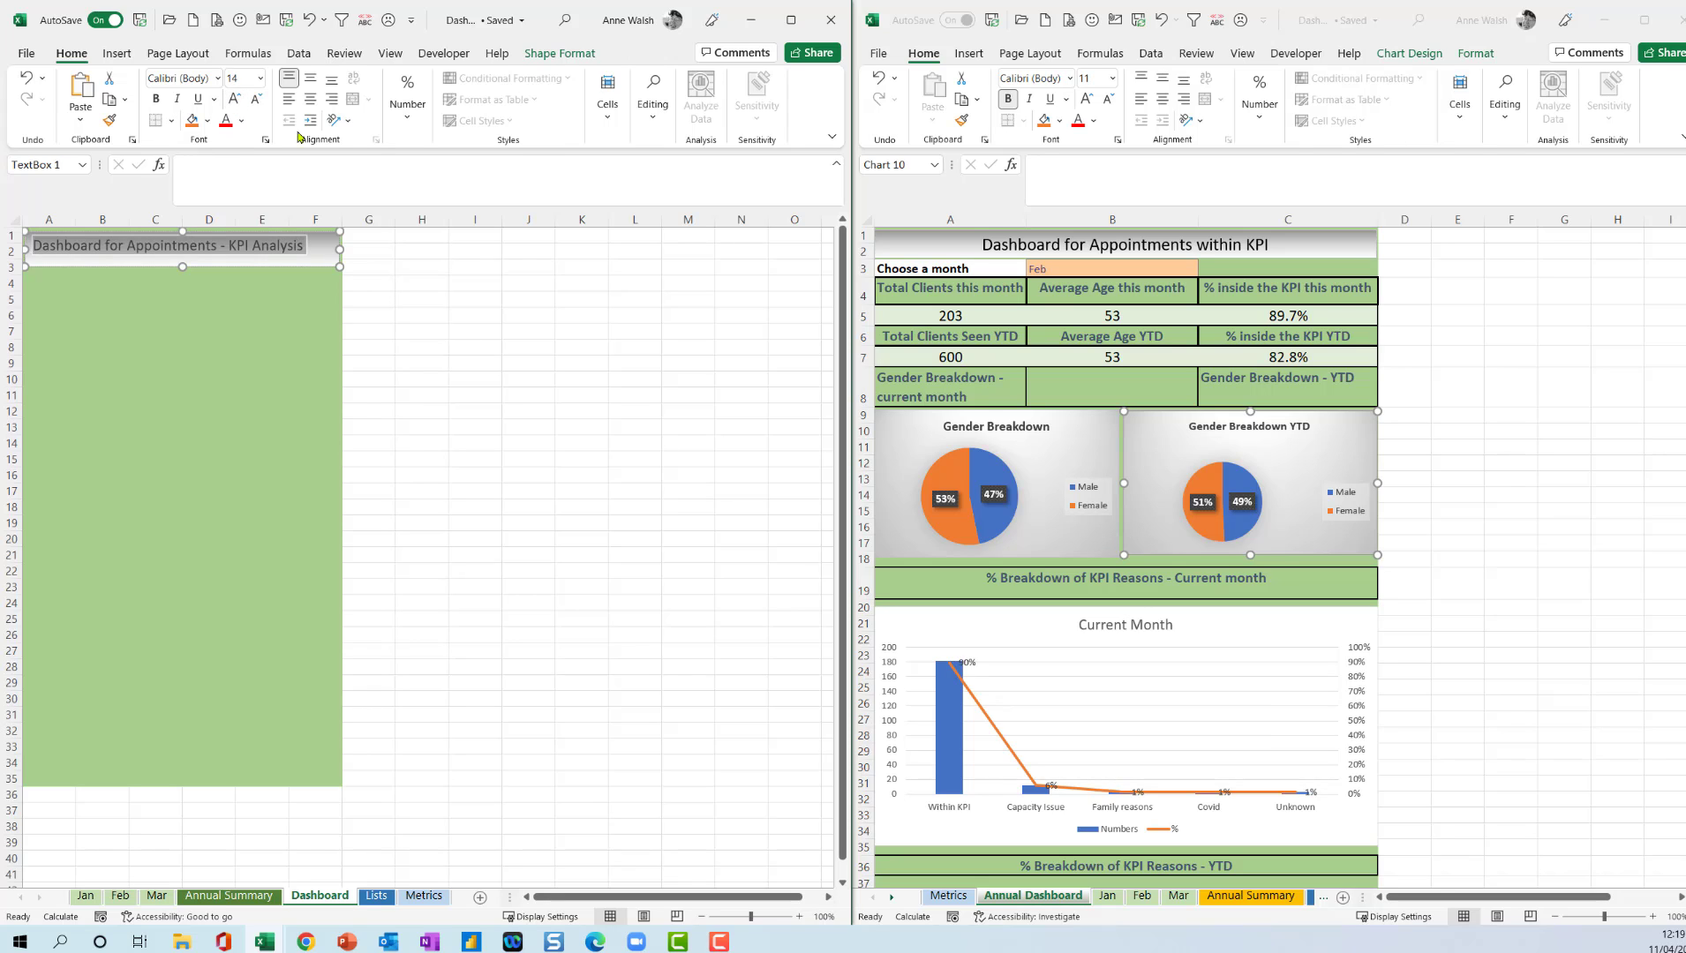
{"action": "left_click", "coordinate": [311, 99]}
{"action": "left_click", "coordinate": [180, 265]}
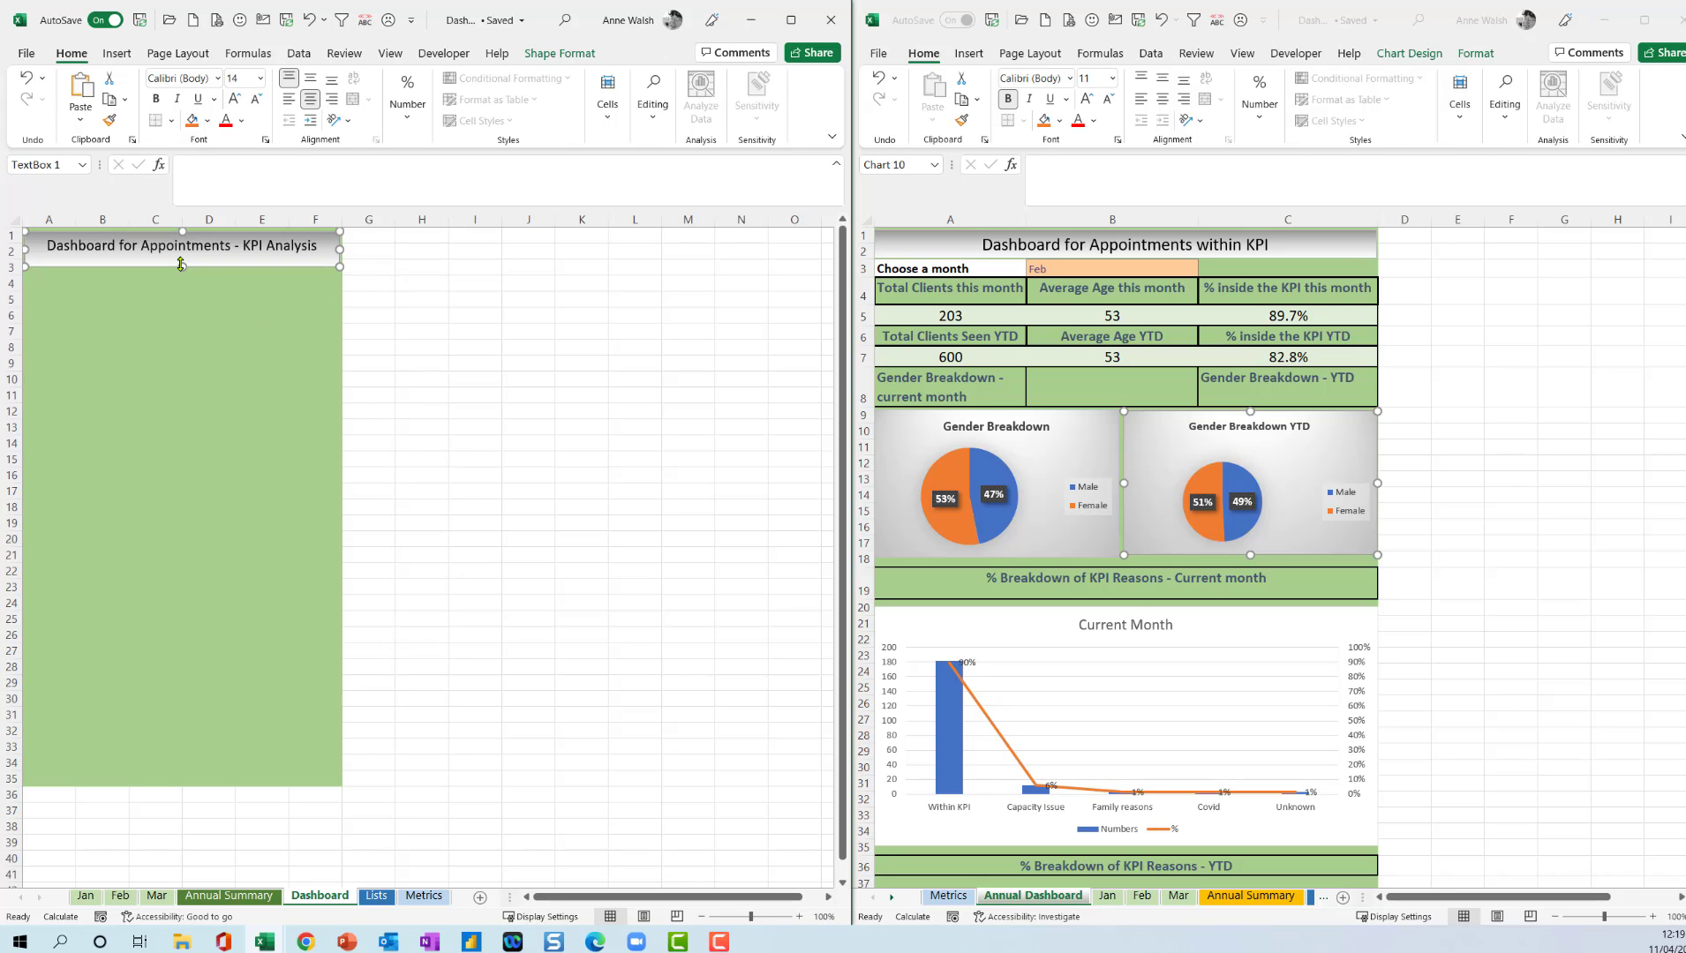
{"action": "left_click_drag", "start_coordinate": [182, 231], "coordinate": [184, 258]}
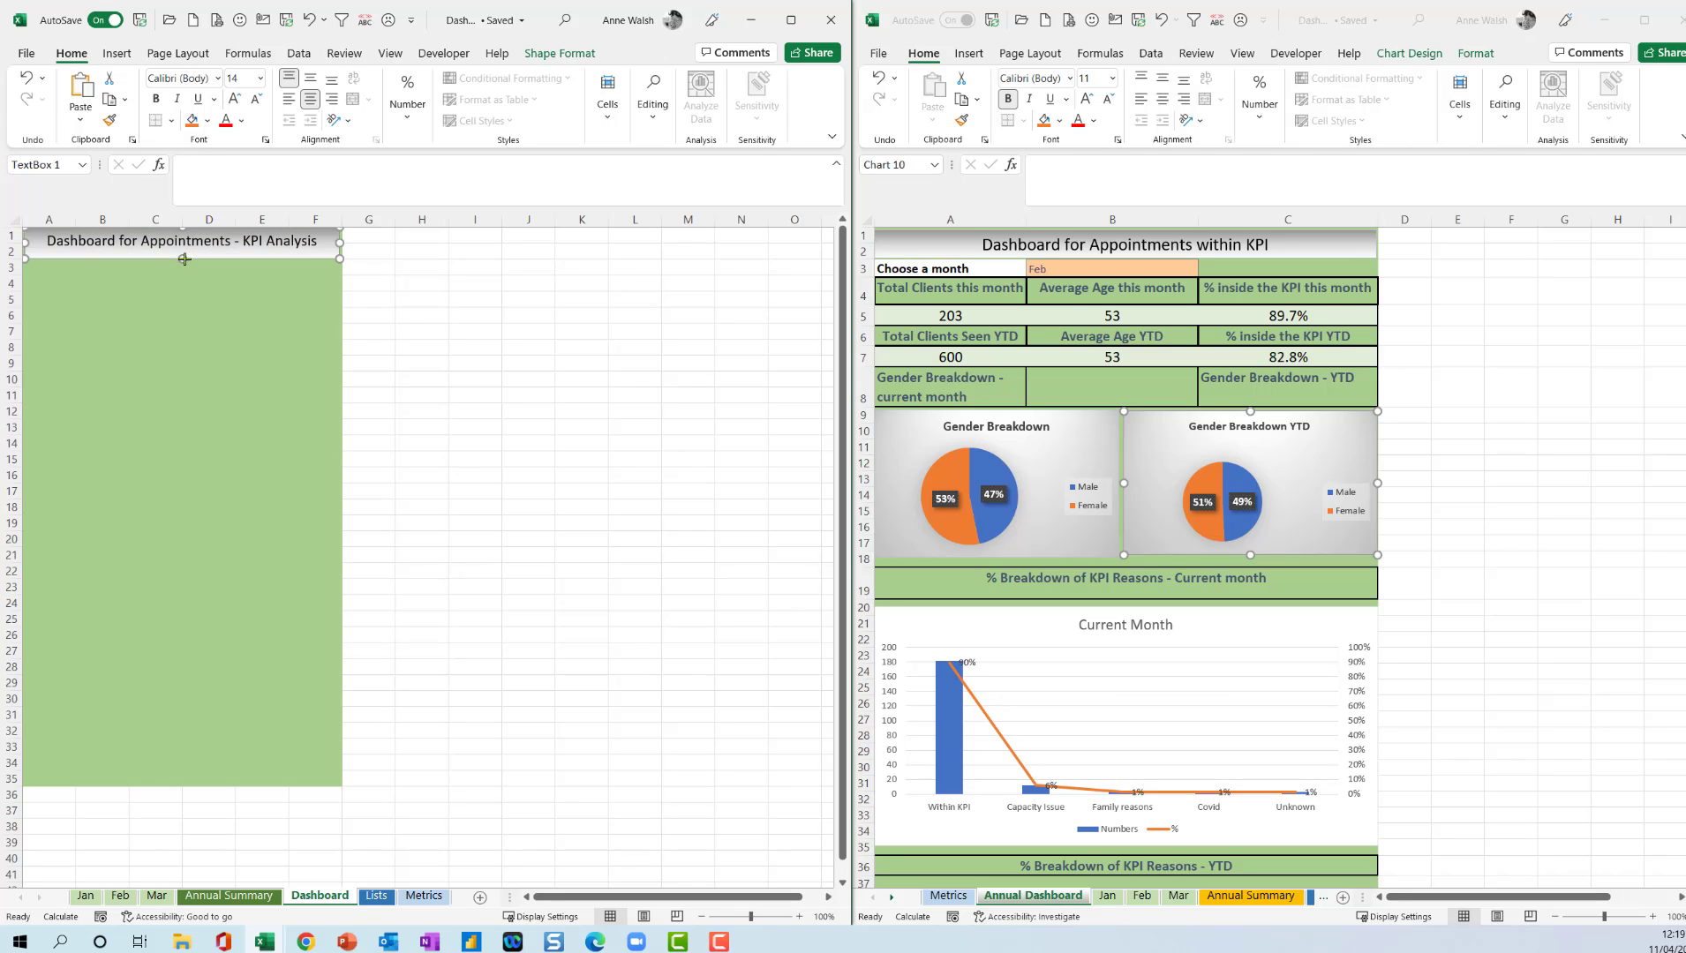
Enter the label "Choose a month" in cell A3 below the title.
{"action": "left_click", "coordinate": [69, 270]}
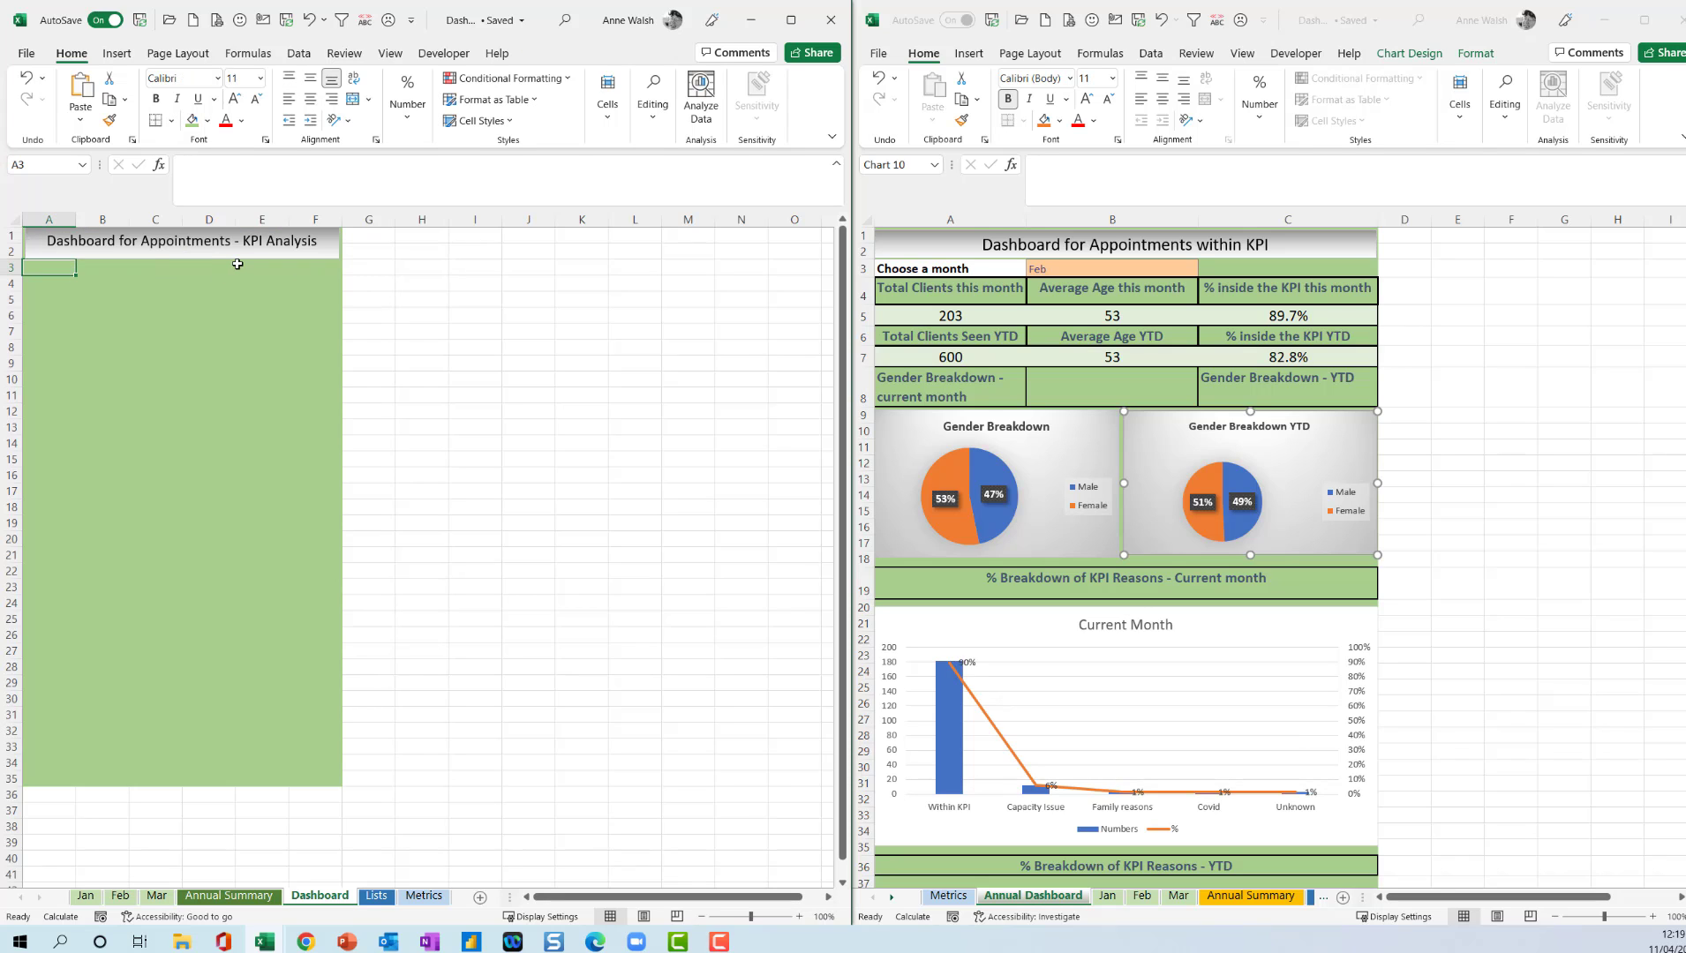
{"action": "type", "text": "Choose a month"}
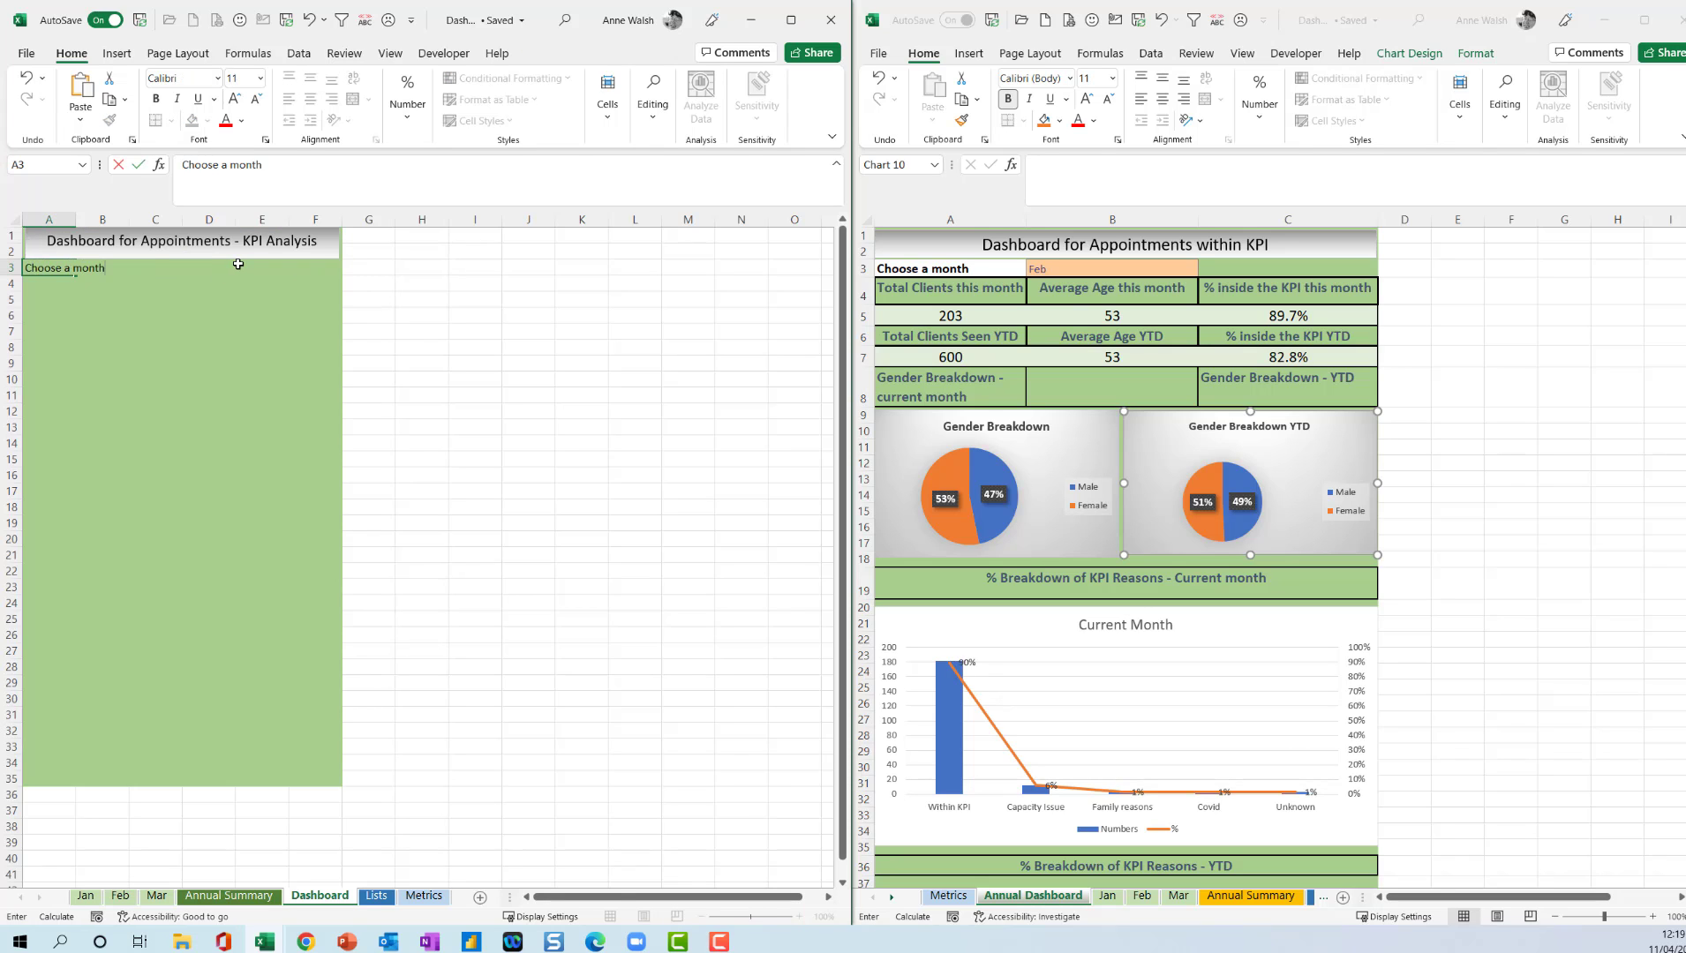
{"action": "key", "text": "Return"}
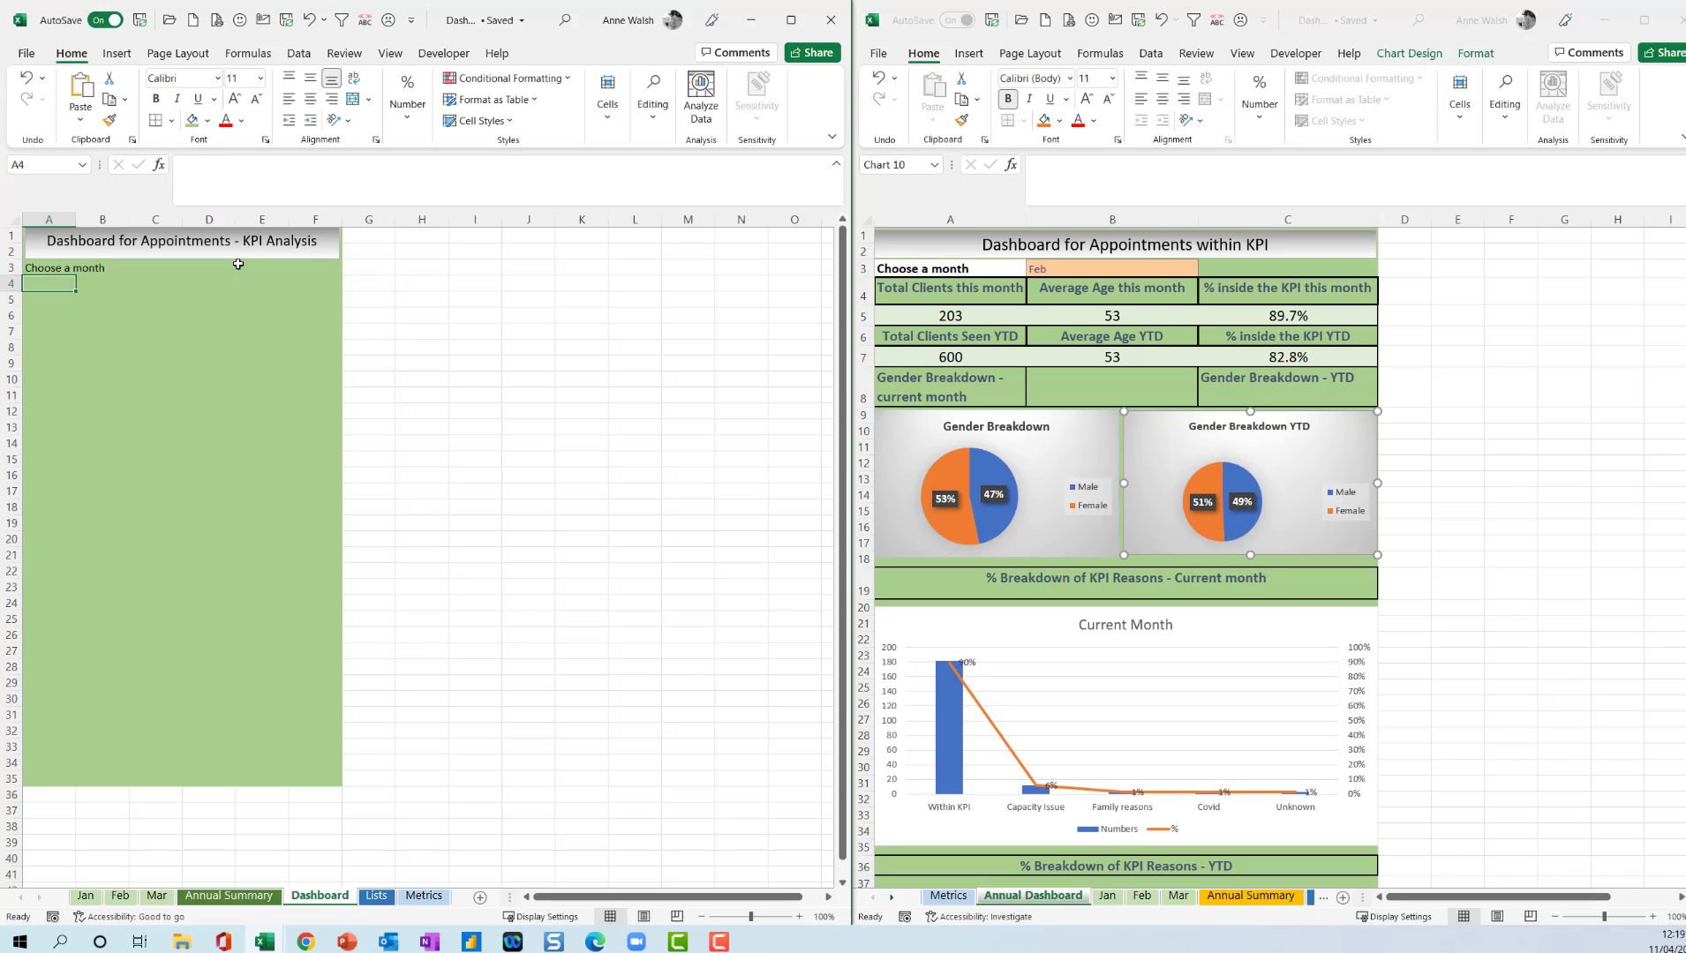
Fill the "Choose a month" cell A3 with white and widen column A to fit its label.
{"action": "left_click", "coordinate": [36, 268]}
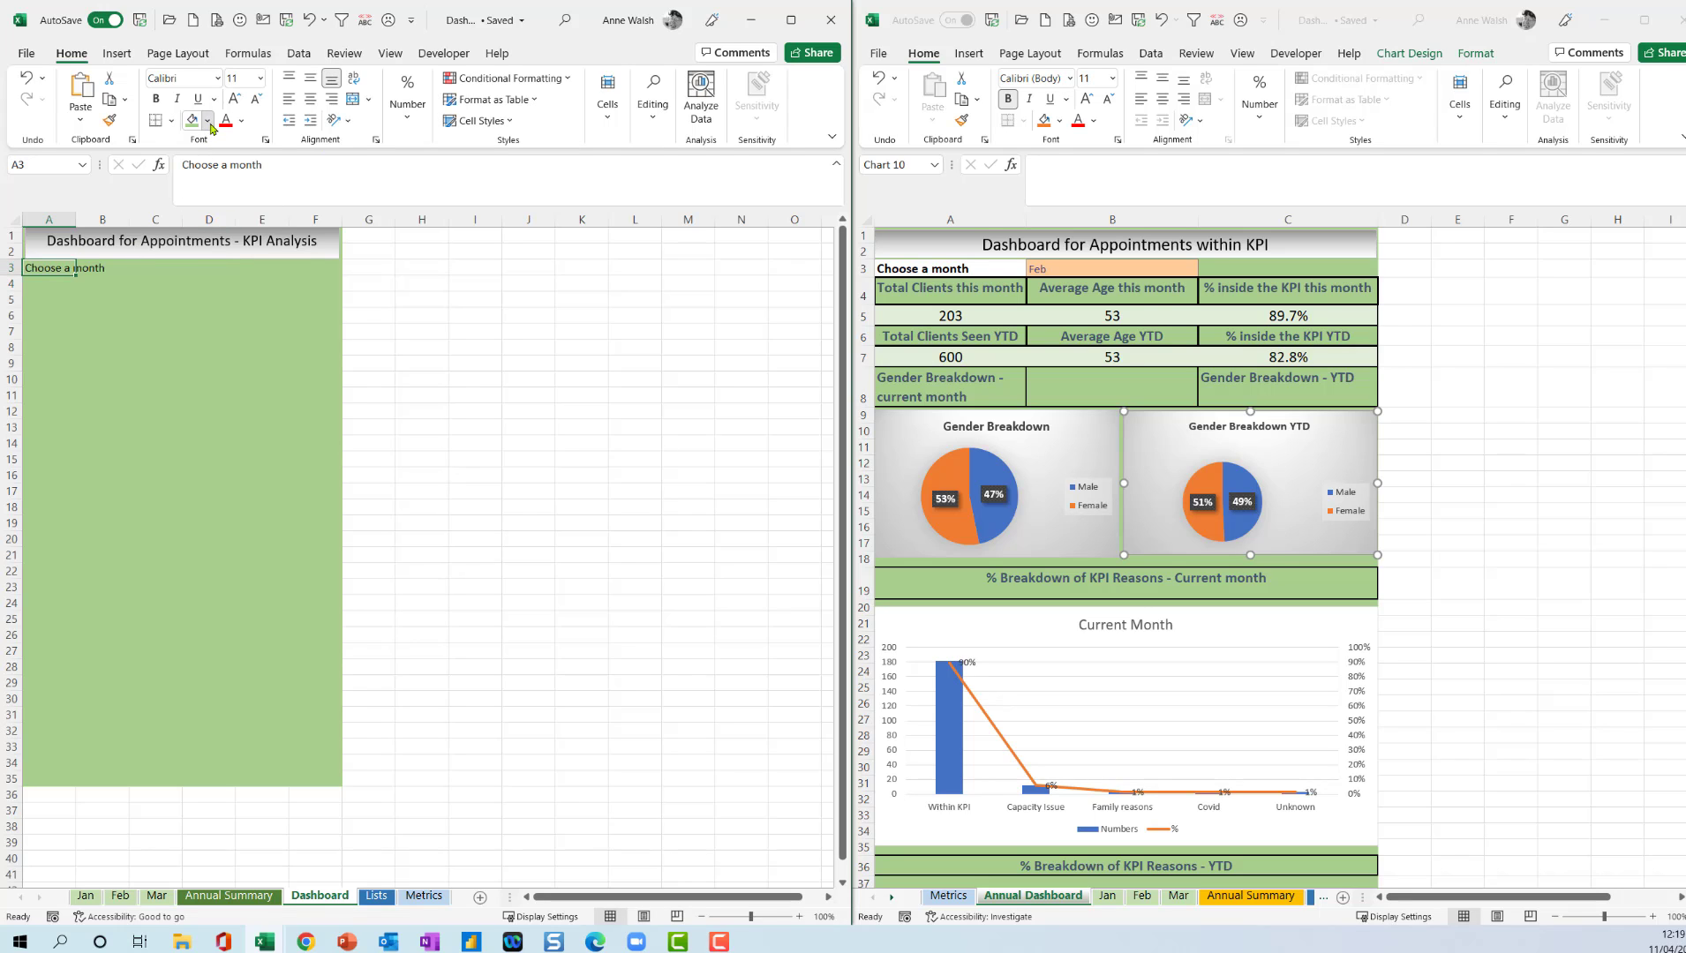
{"action": "left_click", "coordinate": [208, 120]}
{"action": "left_click", "coordinate": [196, 164]}
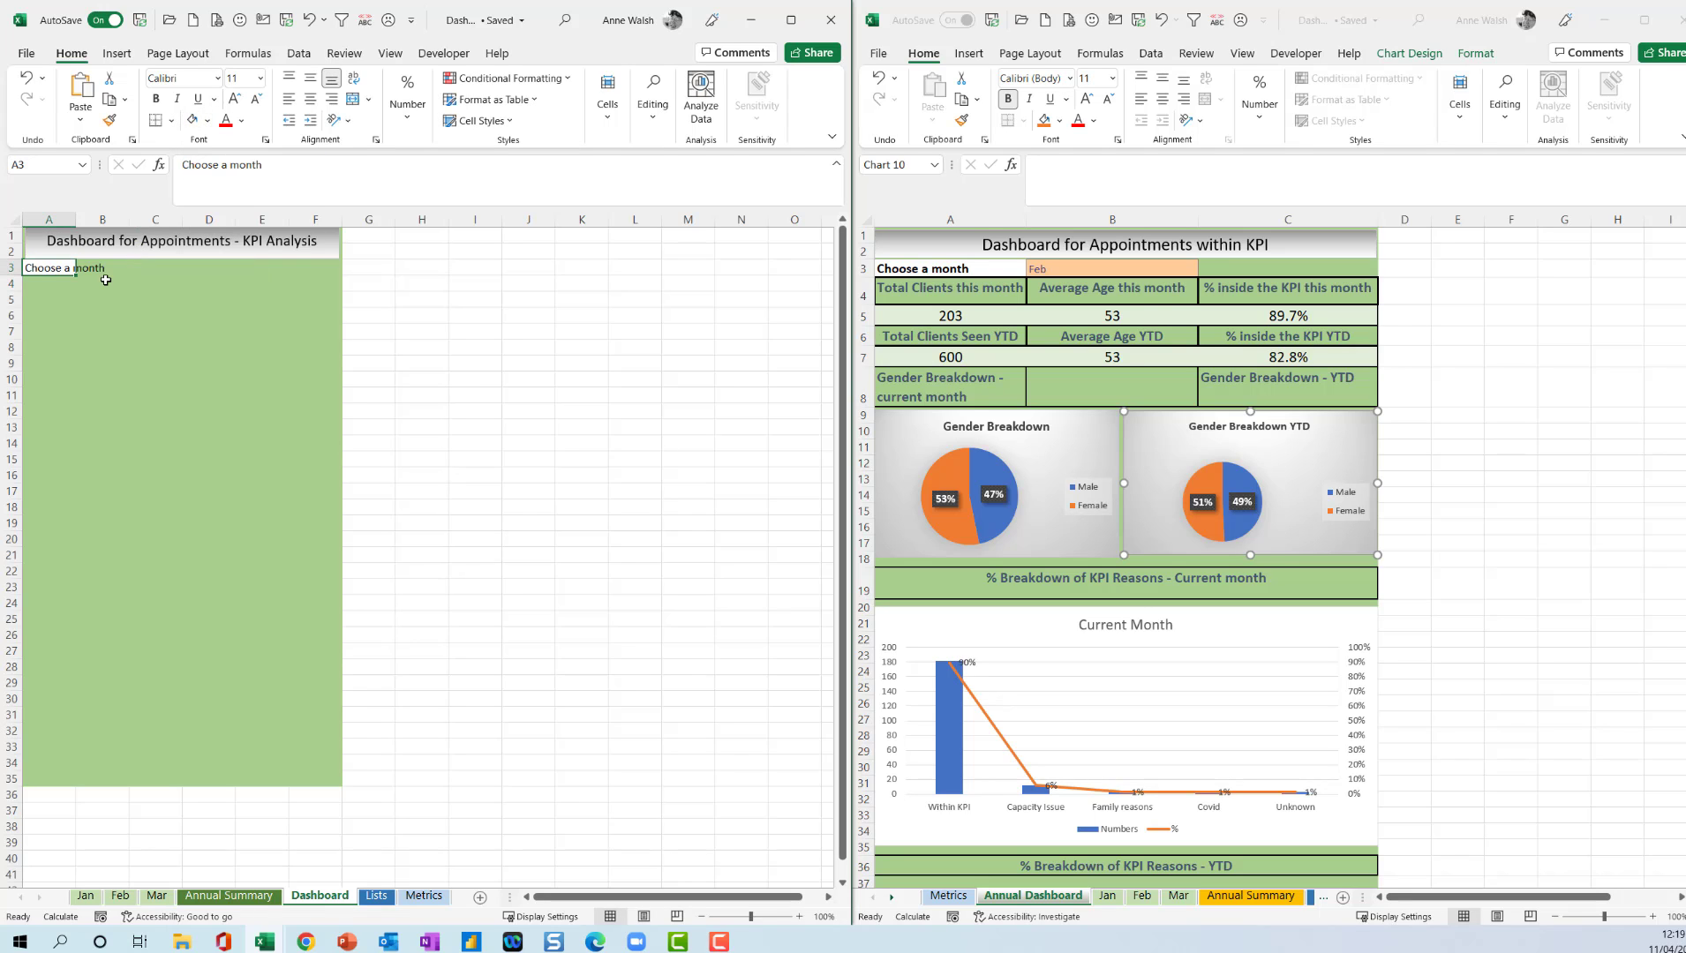
{"action": "left_click_drag", "start_coordinate": [81, 225], "coordinate": [119, 214]}
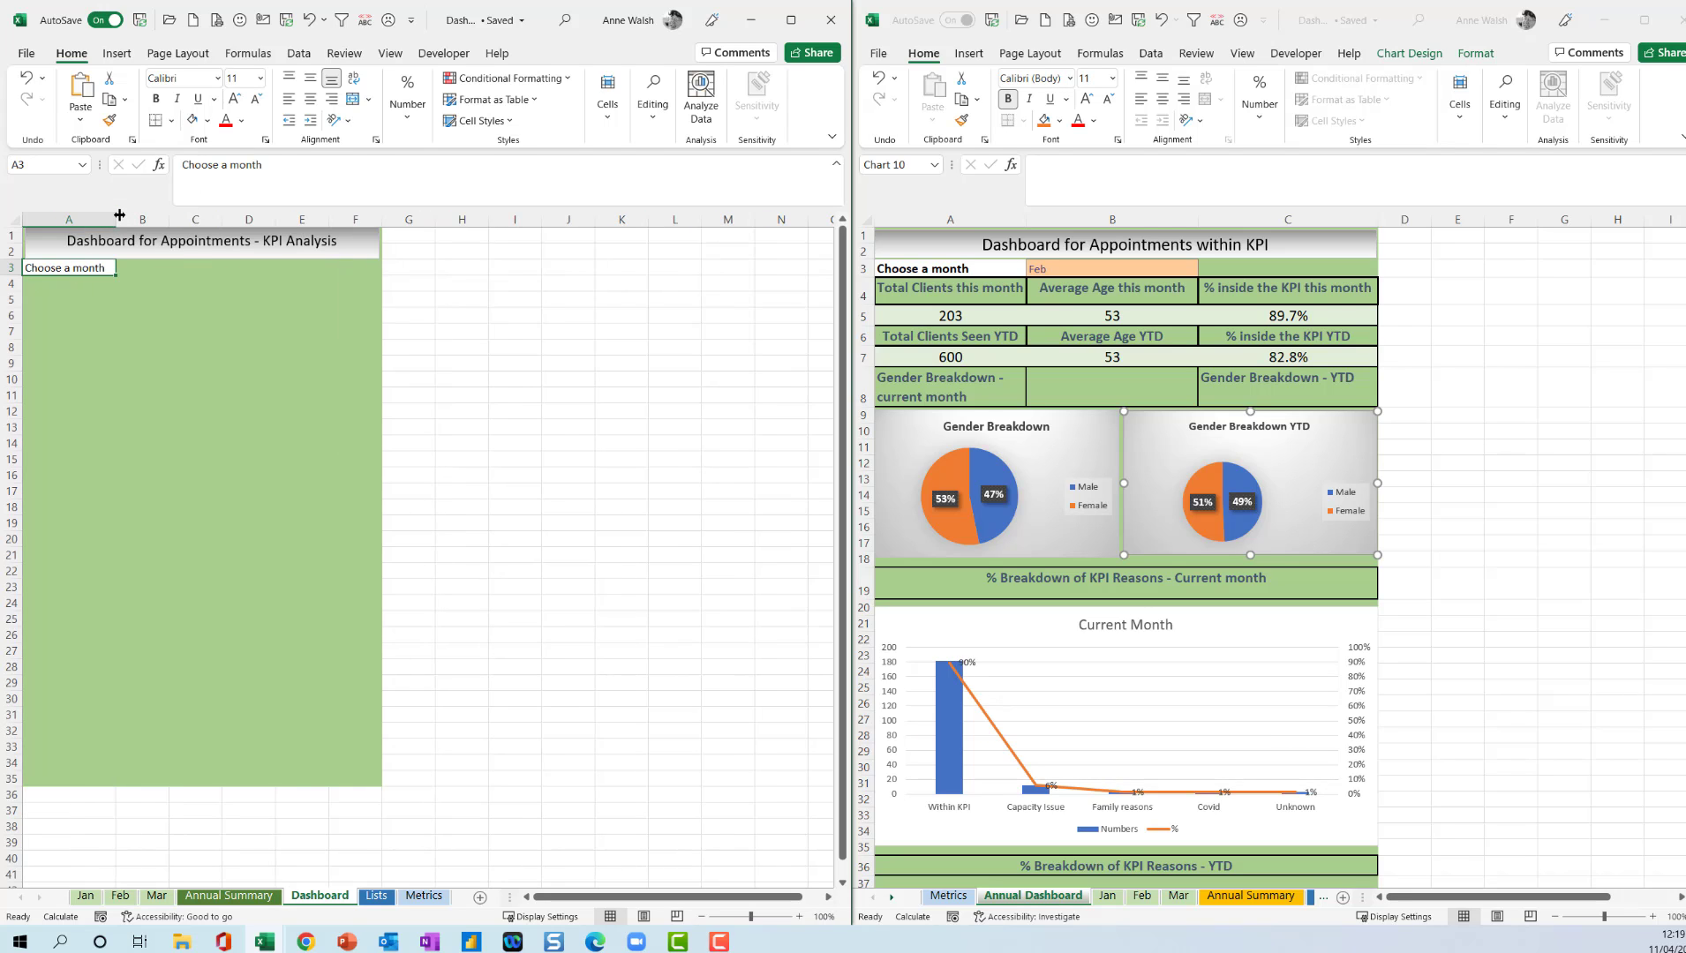
{"action": "left_click", "coordinate": [158, 270]}
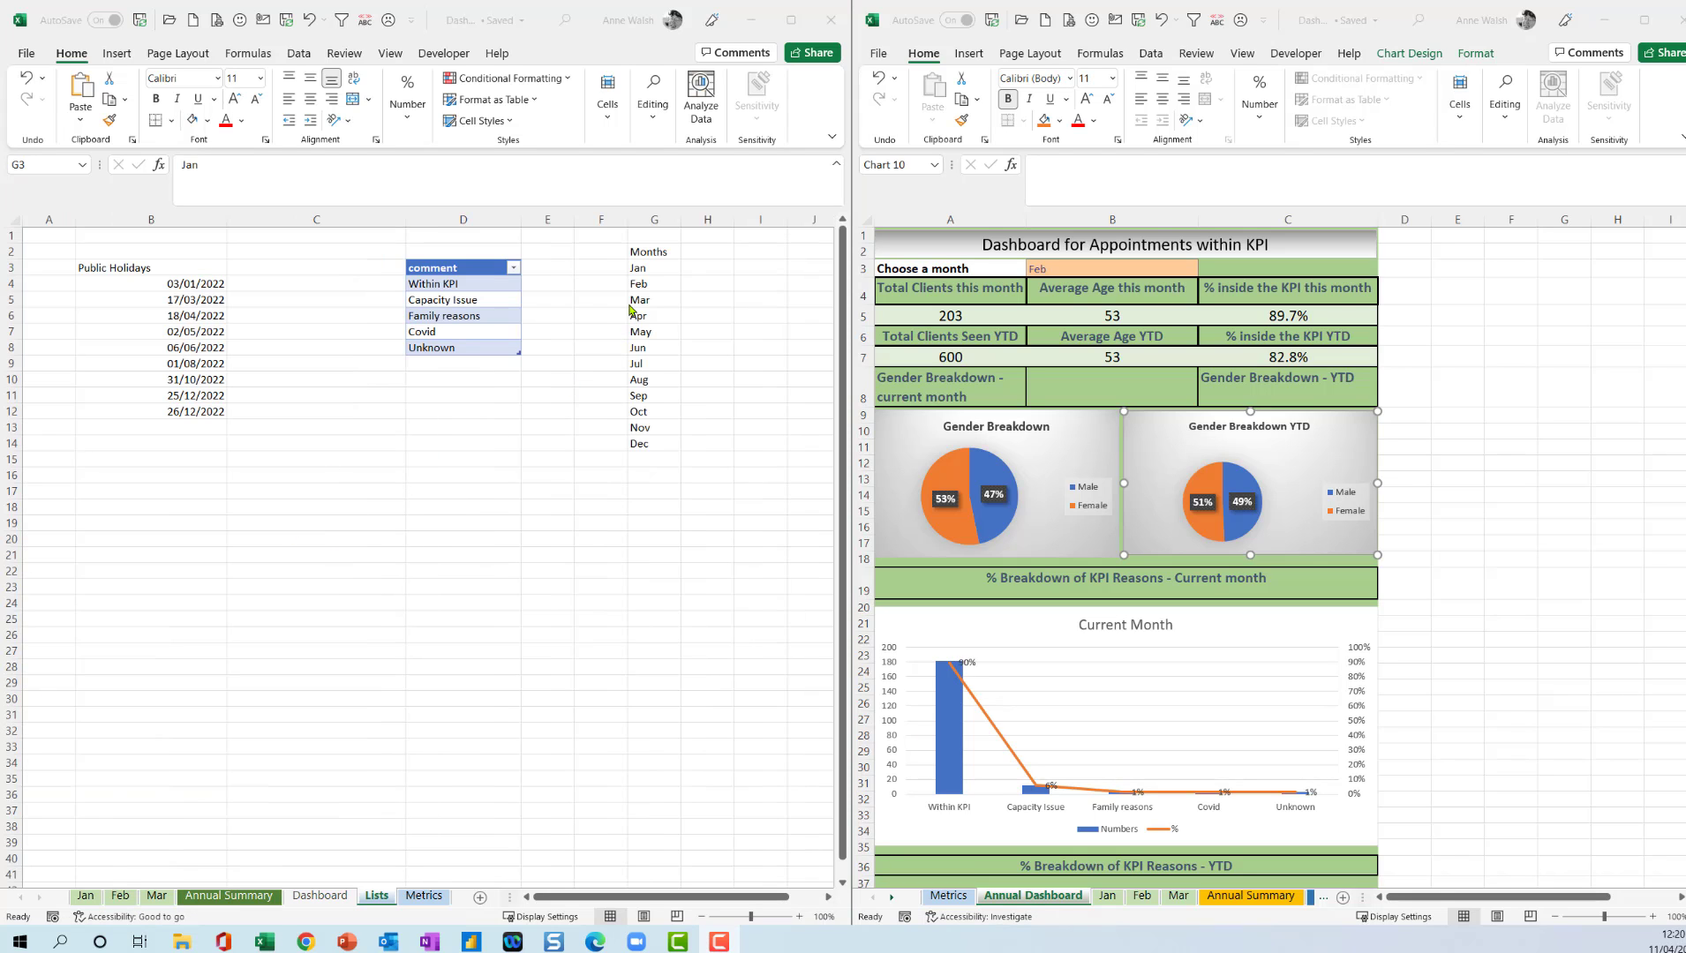
Convert the month list in G2:G14 of the Lists sheet into a table with headers.
{"action": "left_click_drag", "start_coordinate": [658, 251], "coordinate": [649, 446]}
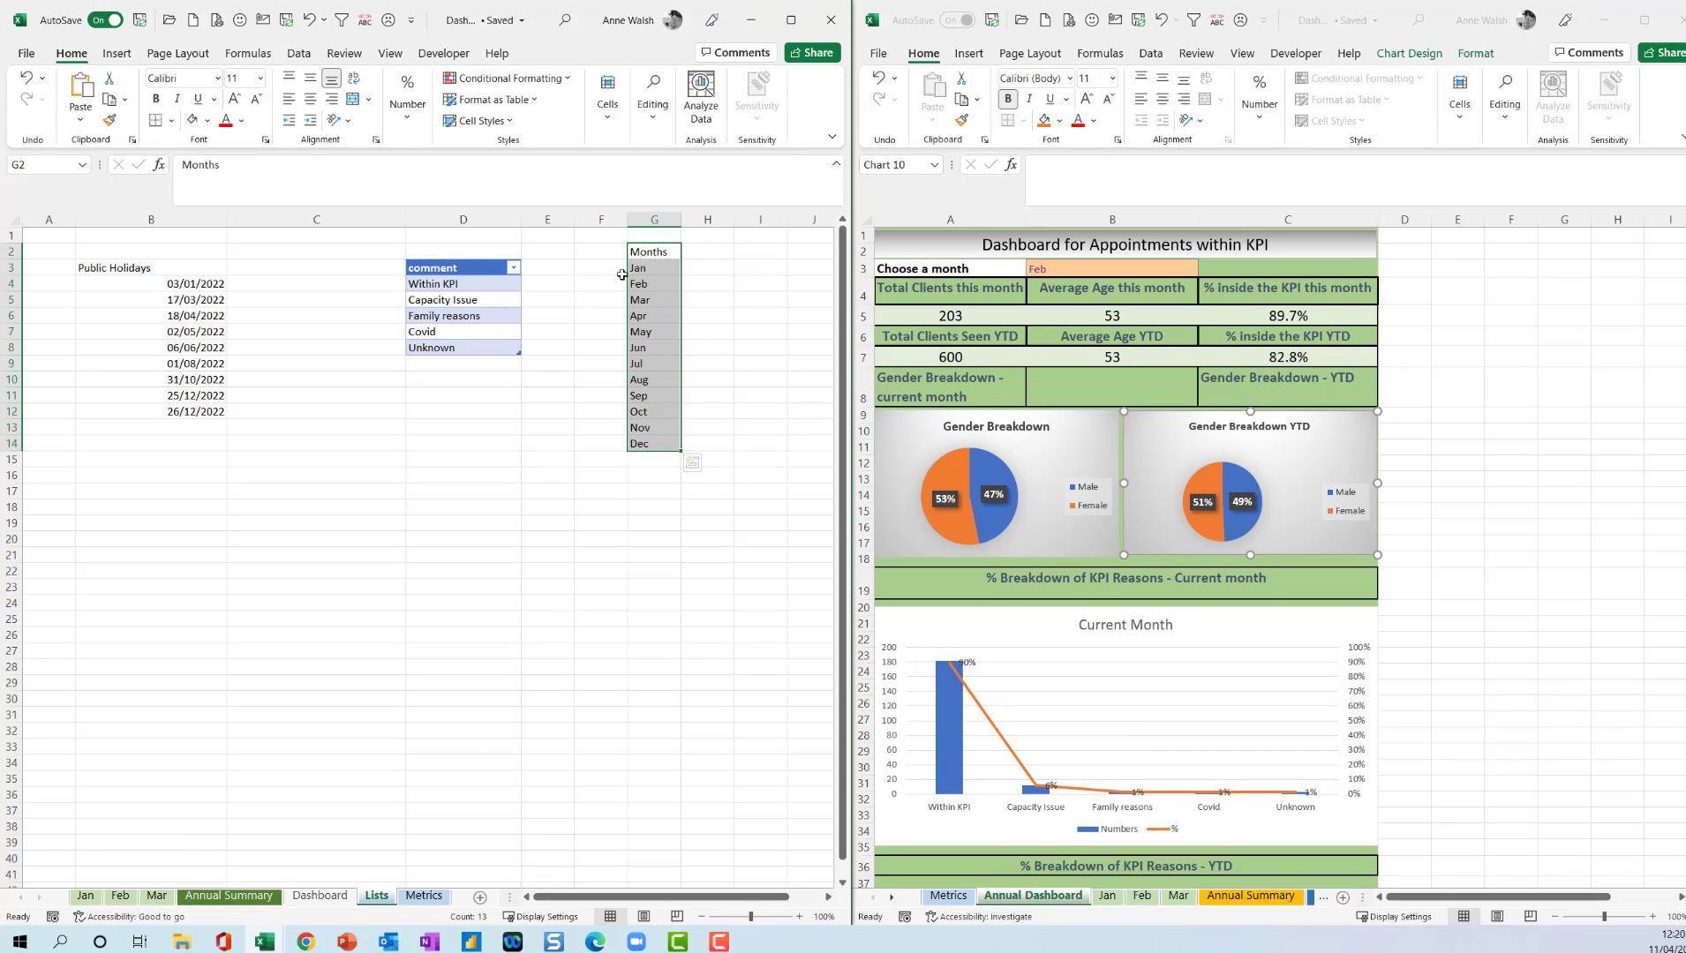
{"action": "left_click", "coordinate": [125, 61]}
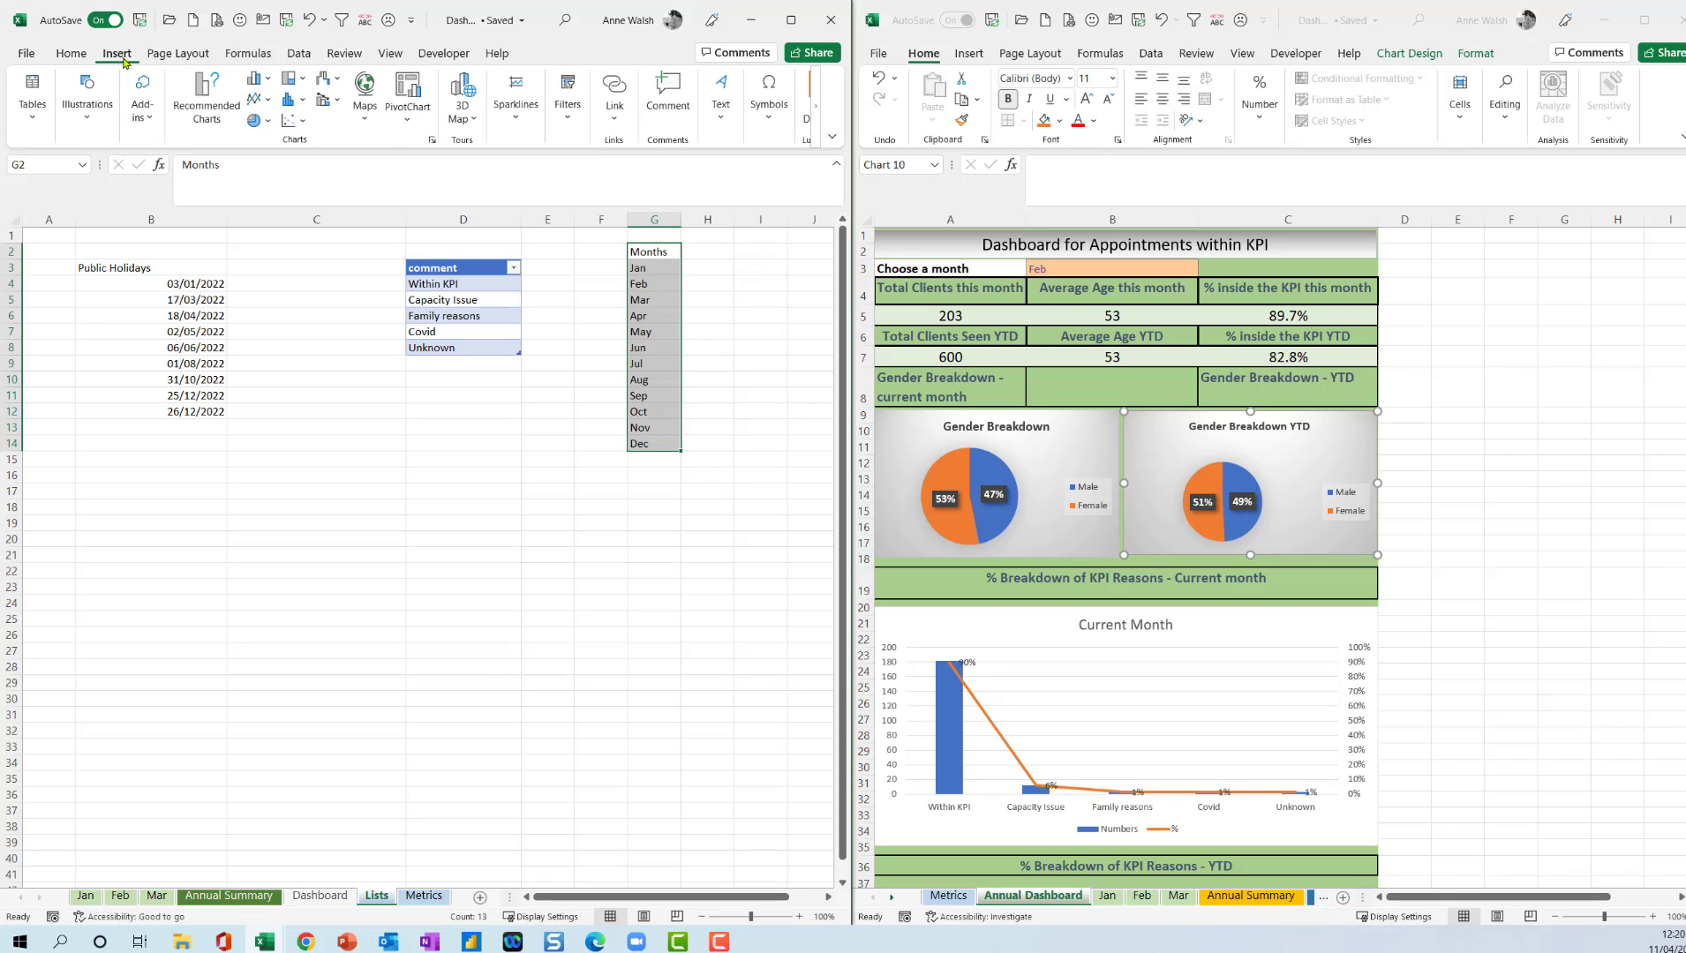
{"action": "left_click", "coordinate": [32, 97]}
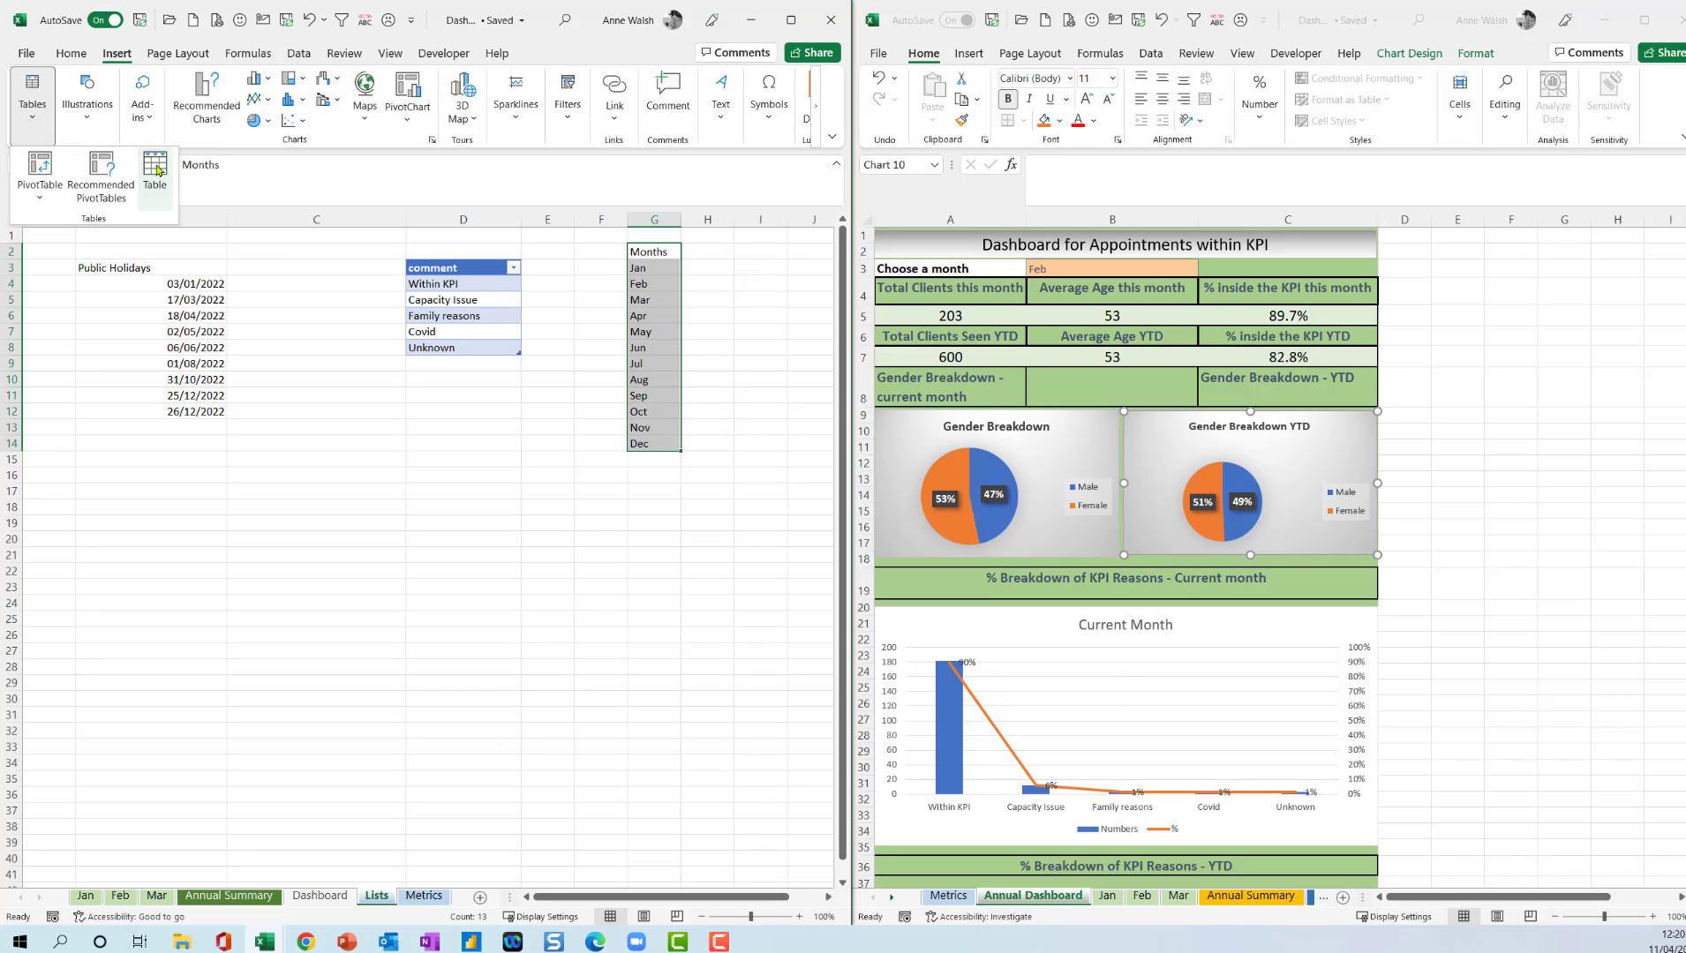
{"action": "left_click", "coordinate": [159, 172]}
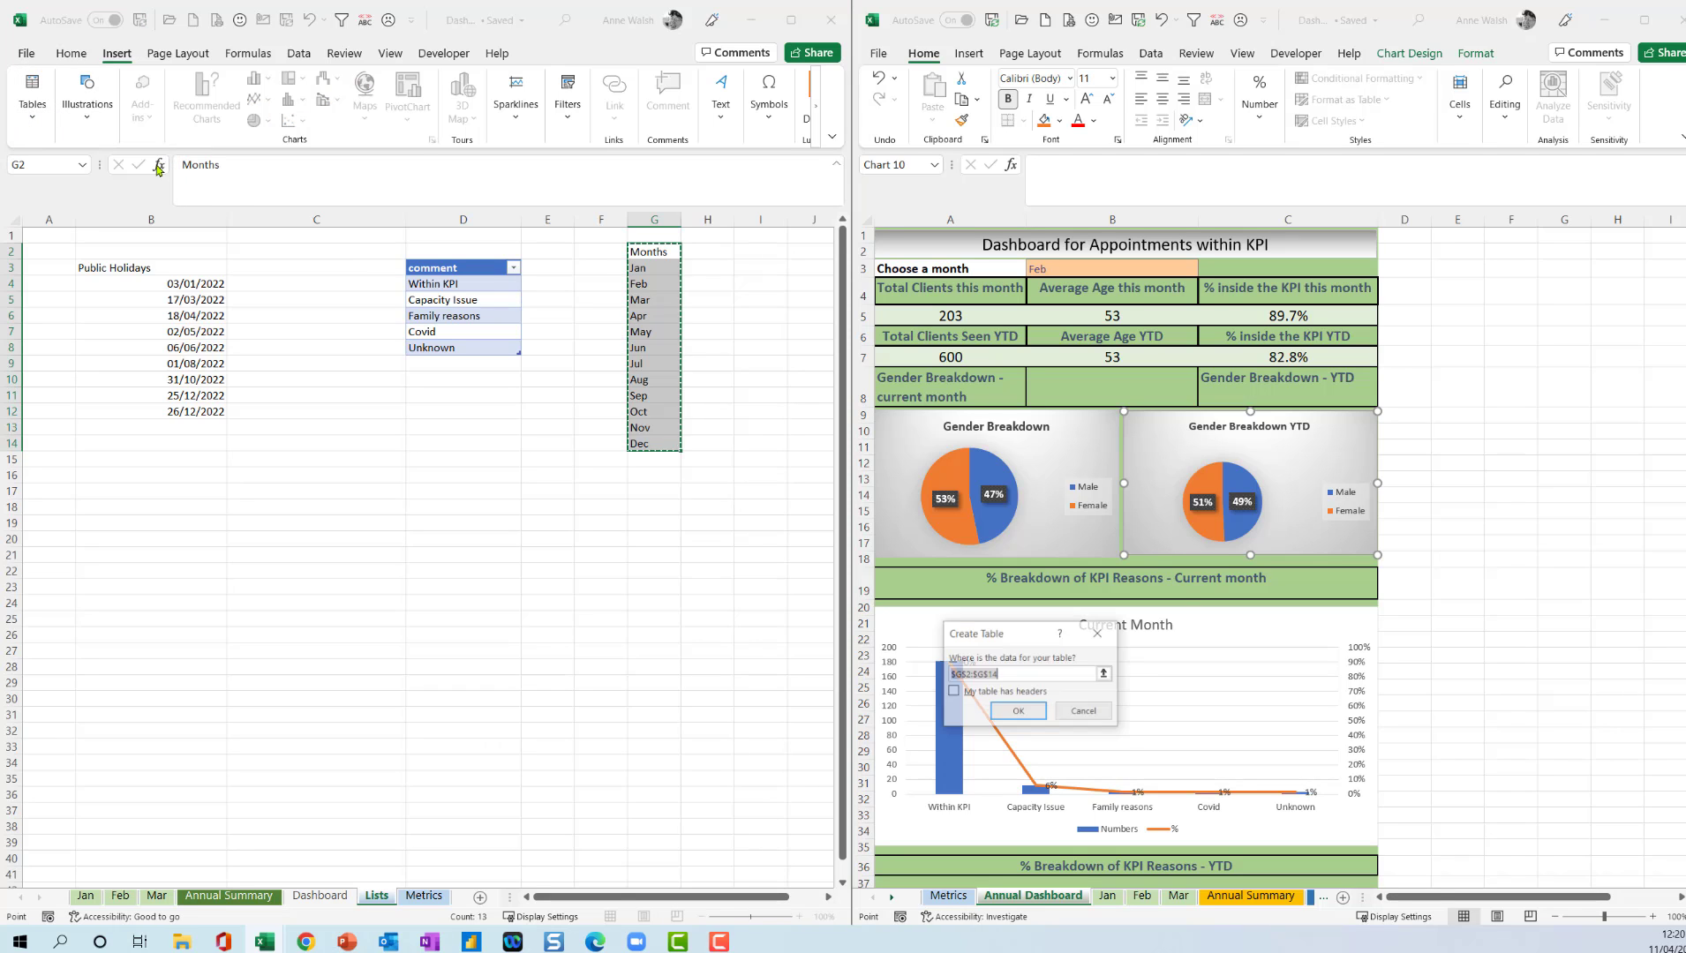
{"action": "left_click", "coordinate": [953, 692]}
{"action": "left_click", "coordinate": [1013, 711]}
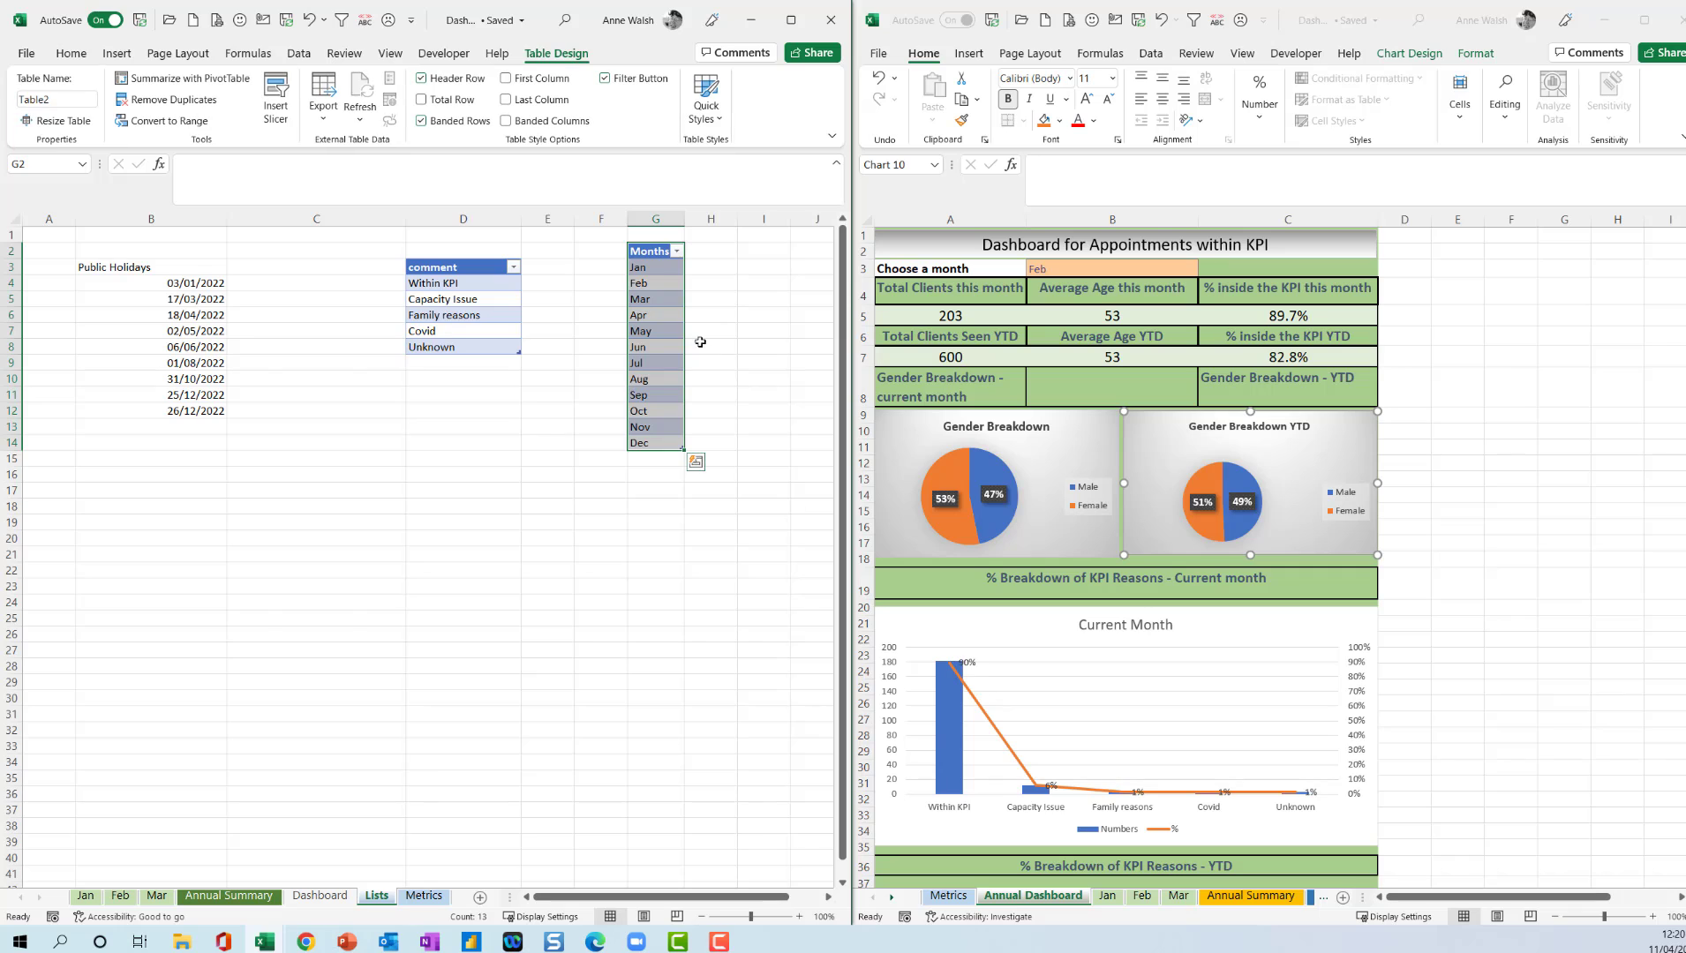
Name the selected month list range "months".
{"action": "left_click", "coordinate": [49, 158]}
{"action": "type", "text": "months"}
{"action": "key", "text": "Return"}
Open the data validation settings for cell B3 on the Dashboard sheet.
{"action": "left_click", "coordinate": [320, 895]}
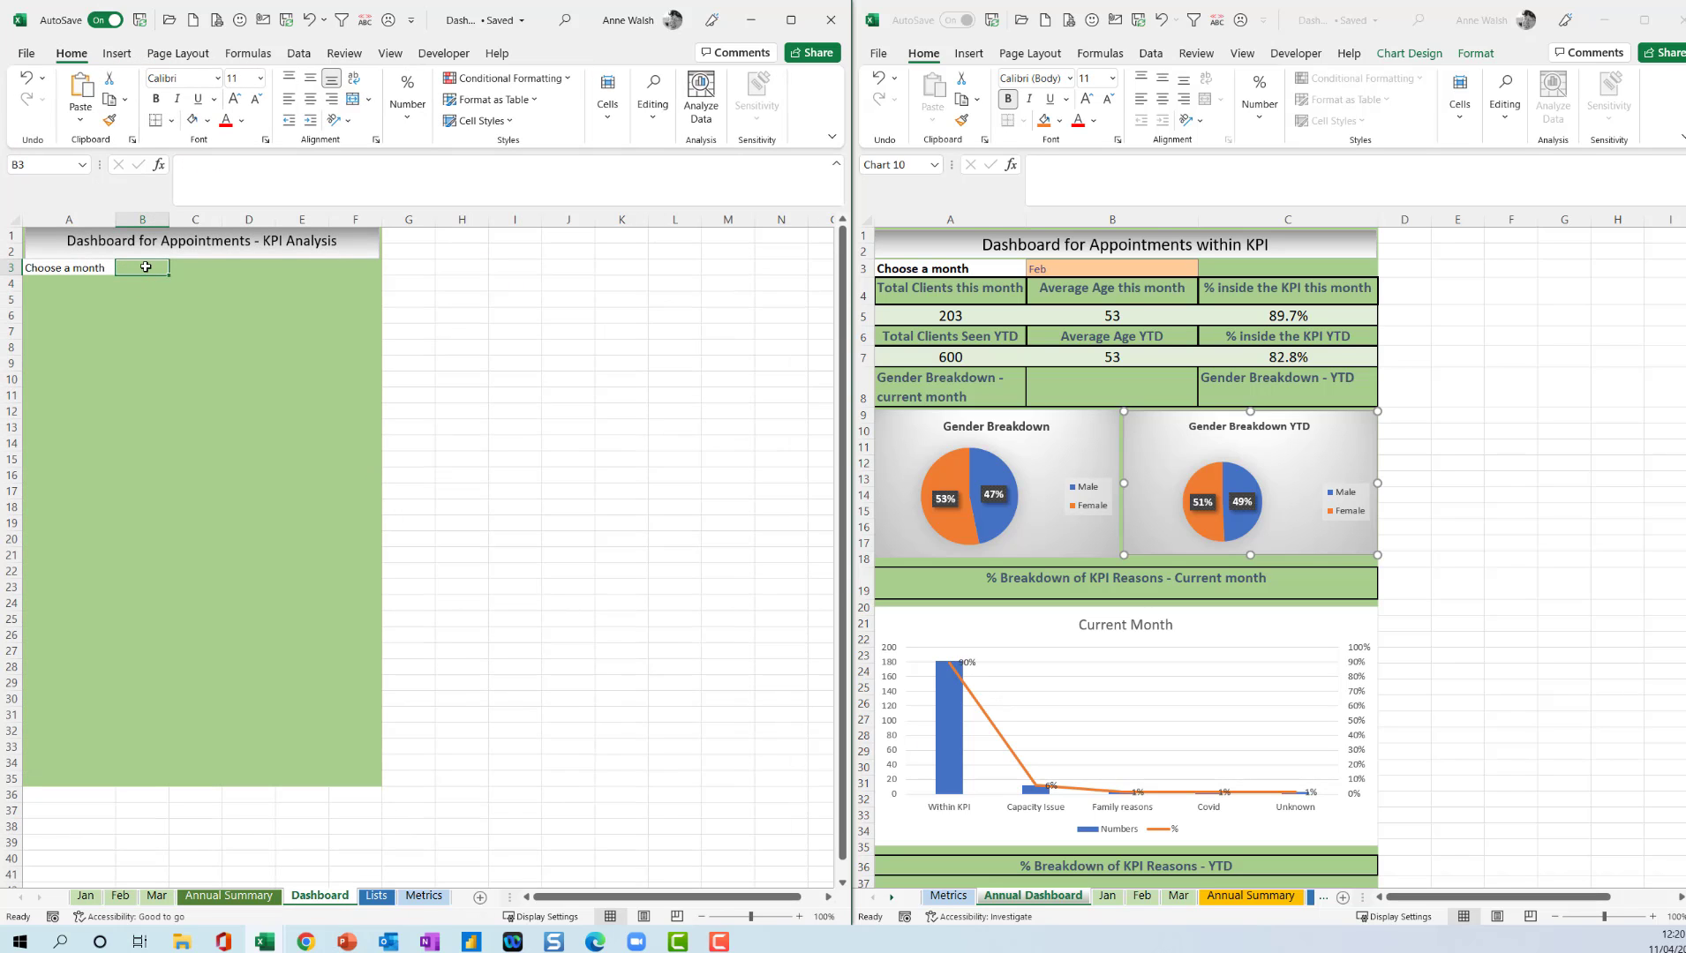
{"action": "left_click", "coordinate": [298, 54]}
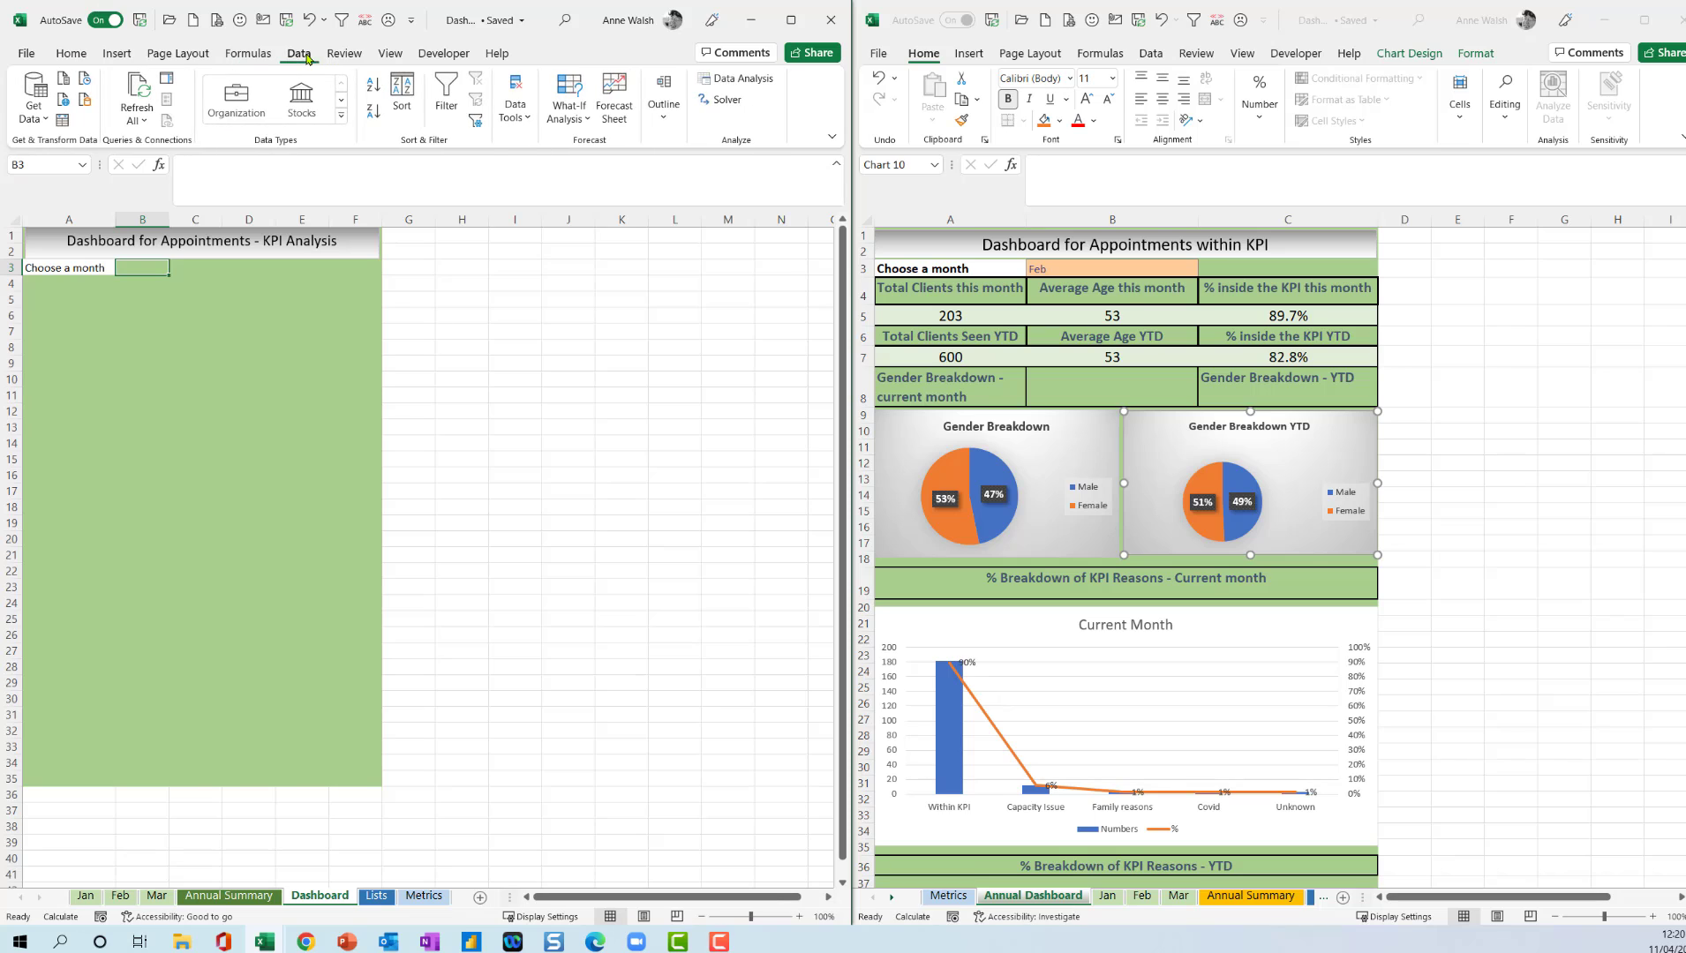
{"action": "left_click", "coordinate": [516, 109]}
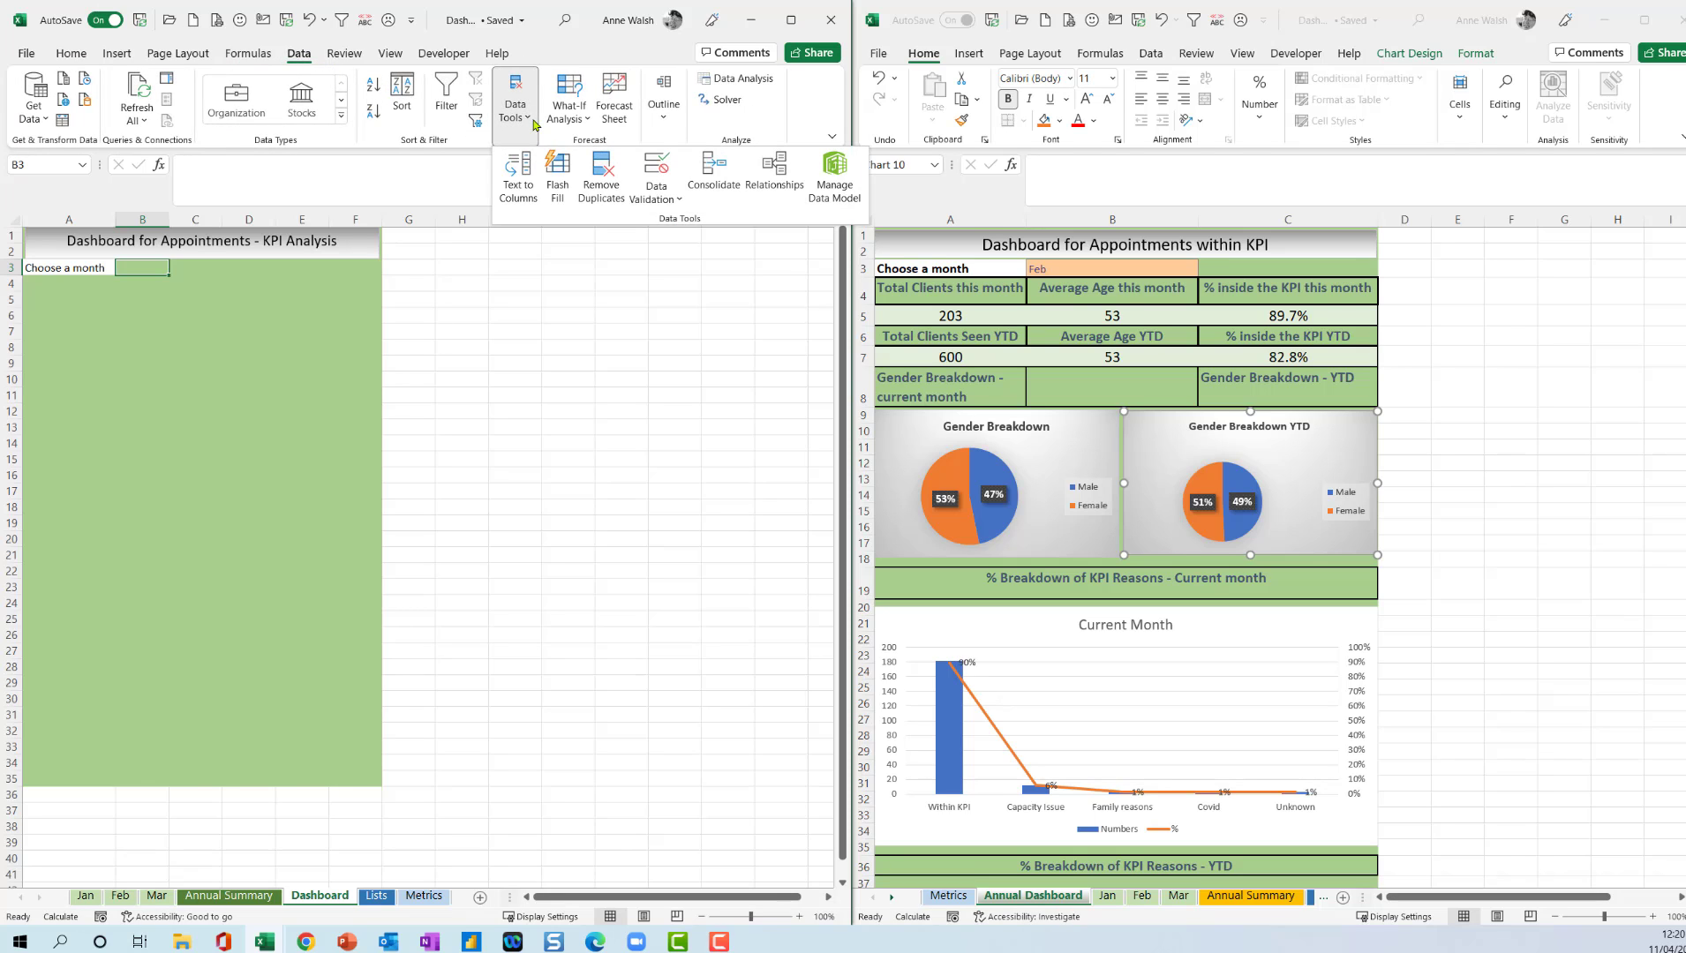
{"action": "left_click", "coordinate": [678, 198]}
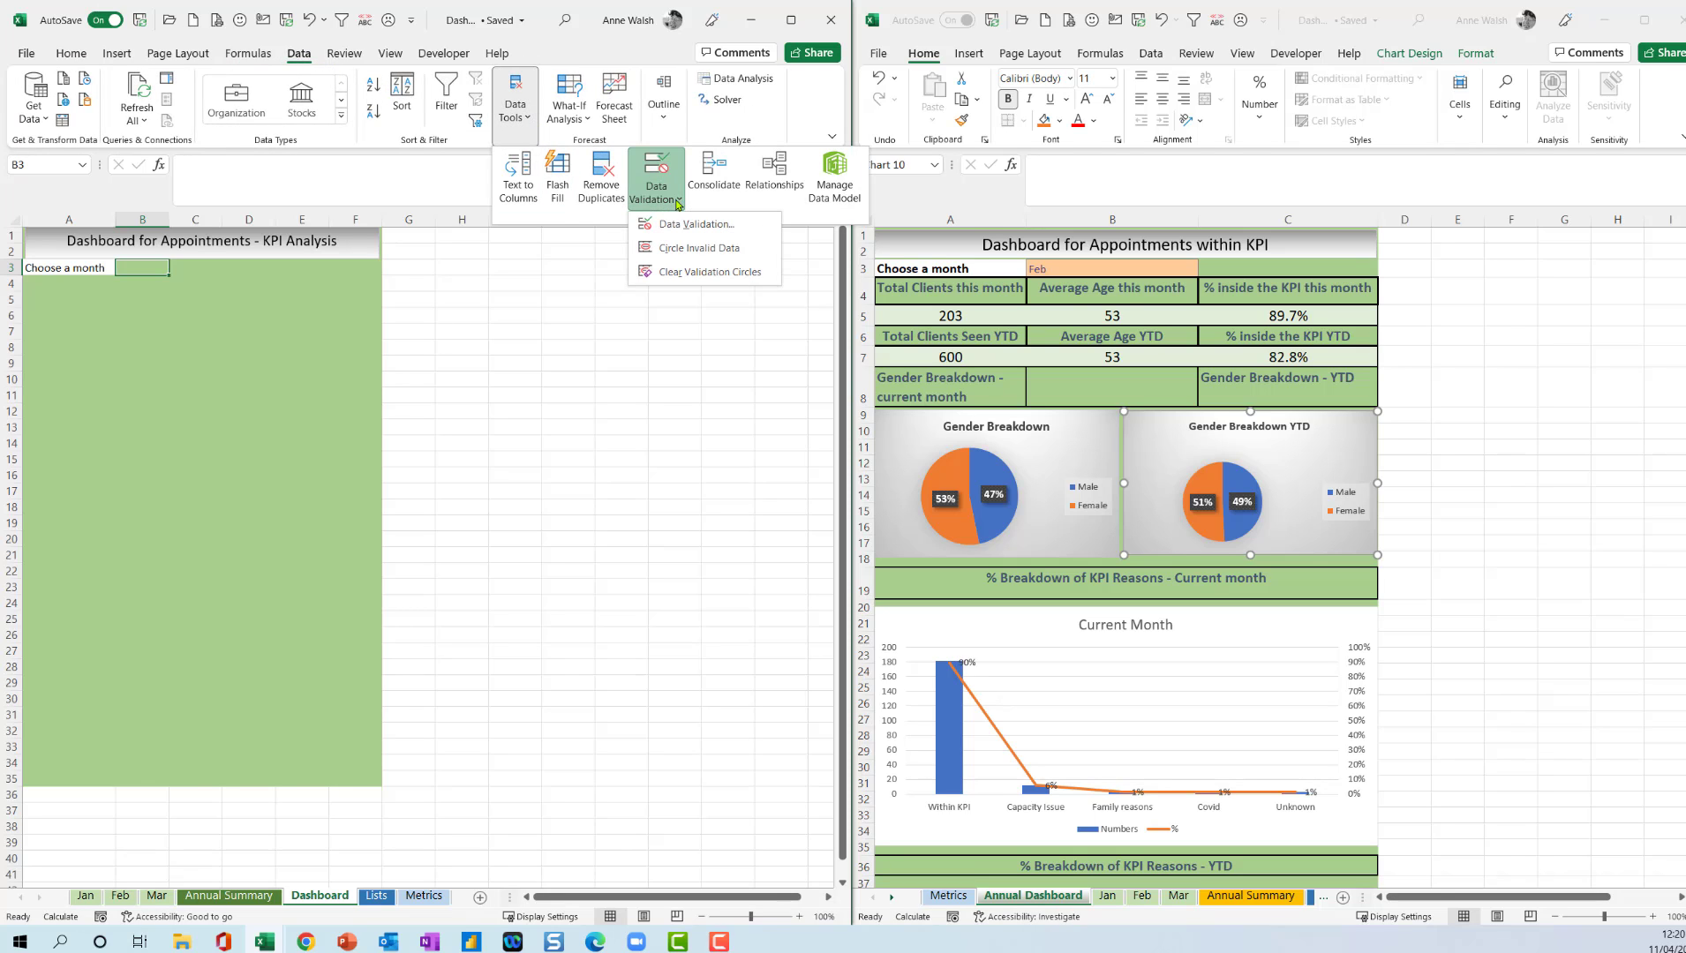
{"action": "left_click", "coordinate": [682, 232]}
{"action": "left_click_drag", "start_coordinate": [960, 519], "coordinate": [635, 423]}
{"action": "left_click", "coordinate": [644, 505]}
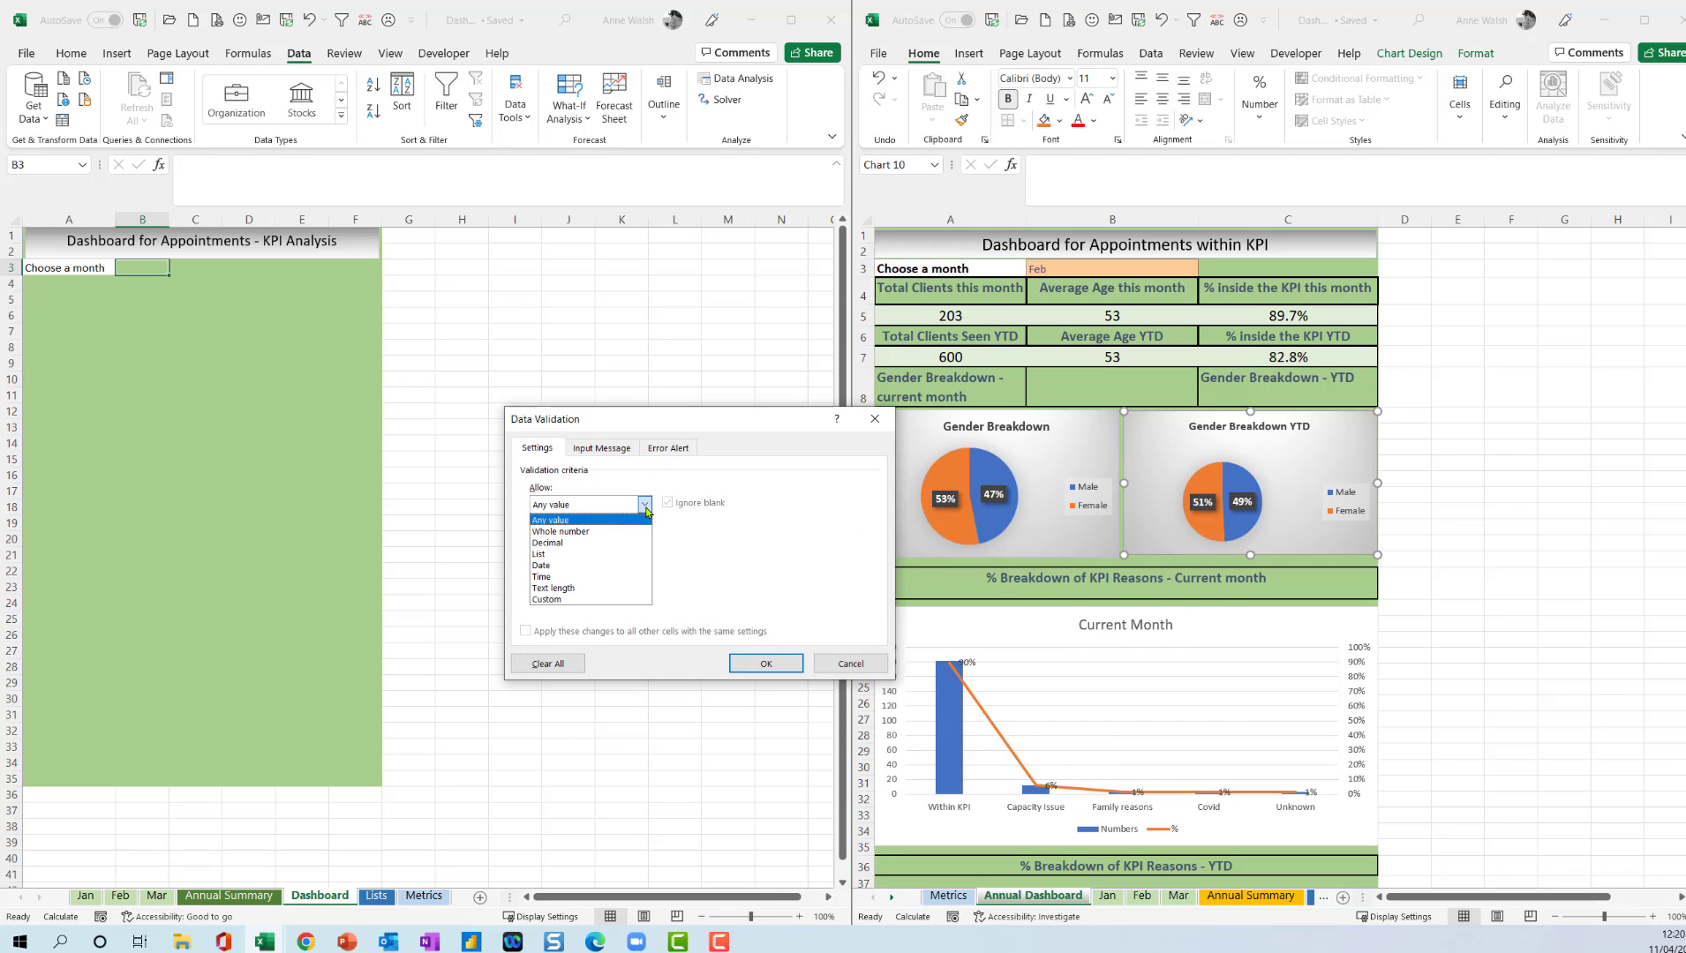
{"action": "left_click", "coordinate": [587, 554]}
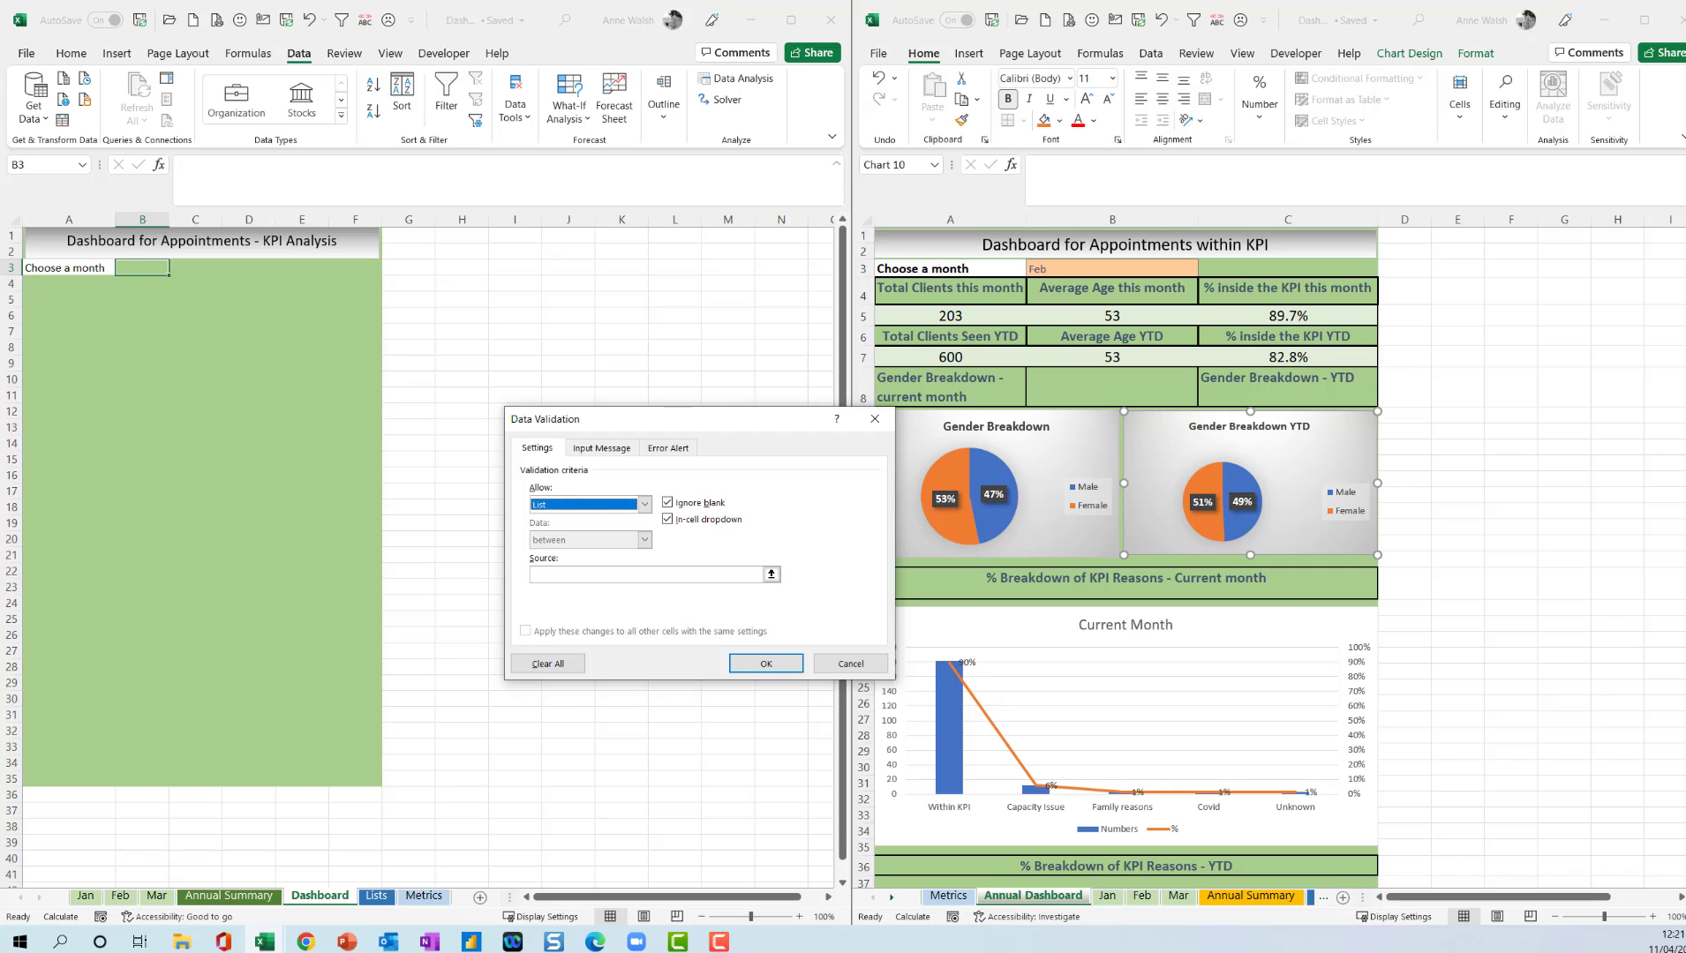
{"action": "left_click", "coordinate": [547, 663]}
Restrict cell B3 to a dropdown list sourced from the named range months, and check the dropdown's entries.
{"action": "left_click", "coordinate": [644, 505]}
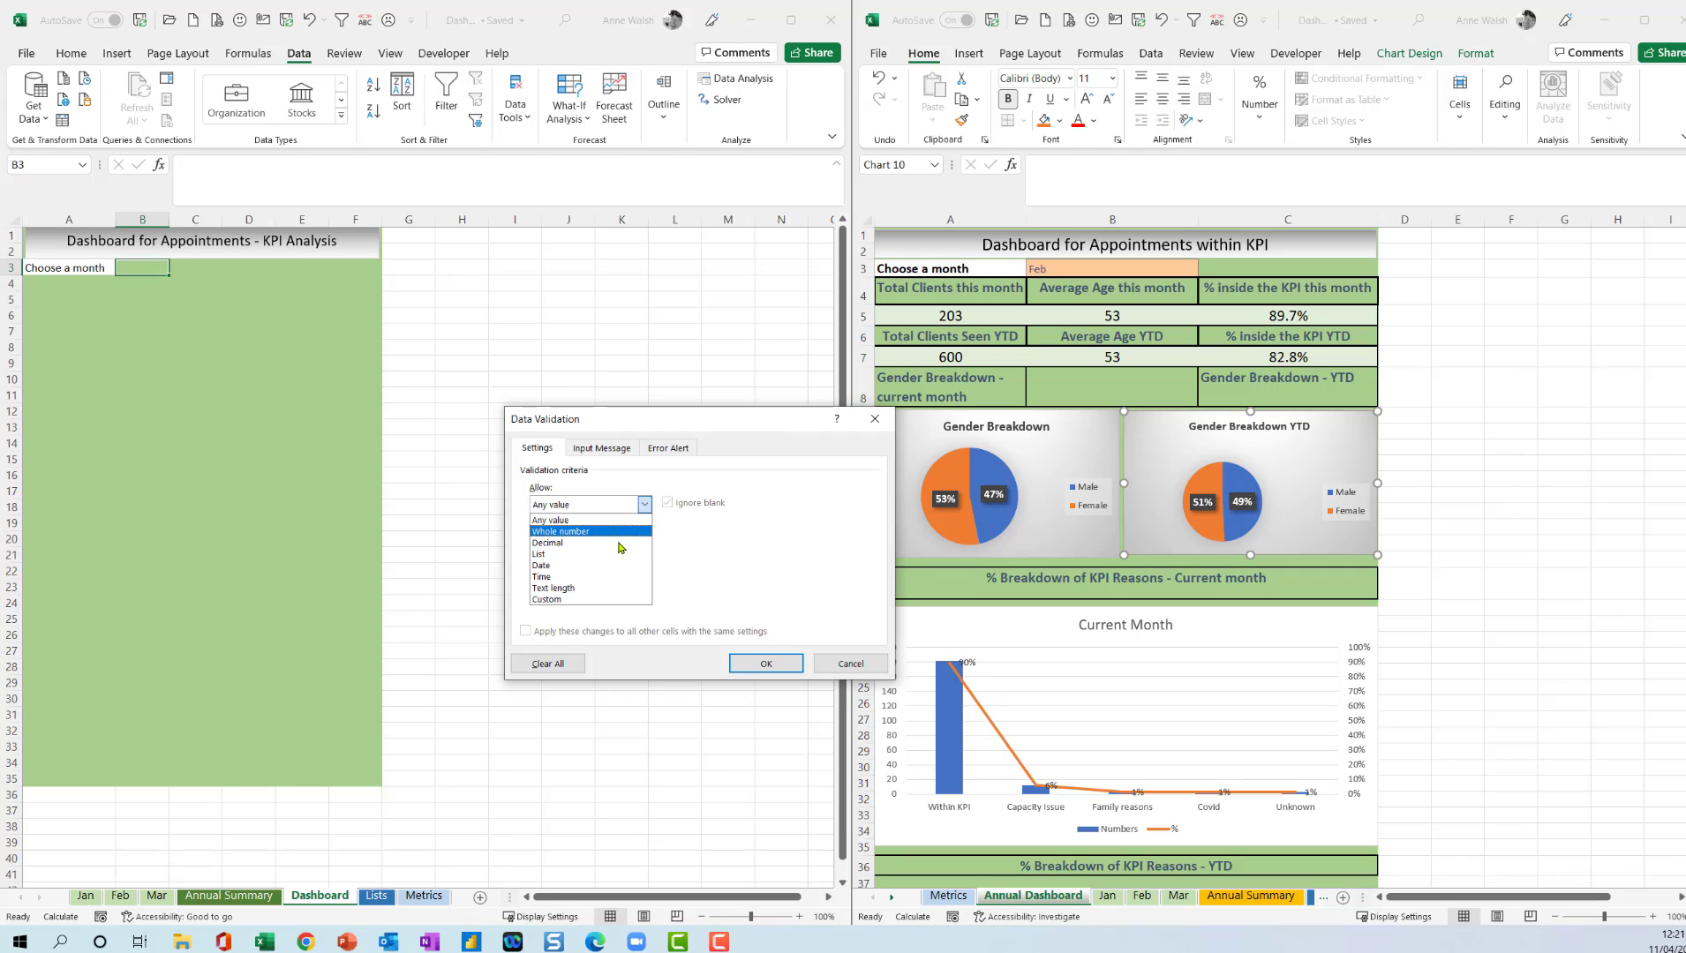
{"action": "left_click", "coordinate": [582, 554]}
{"action": "left_click", "coordinate": [600, 575]}
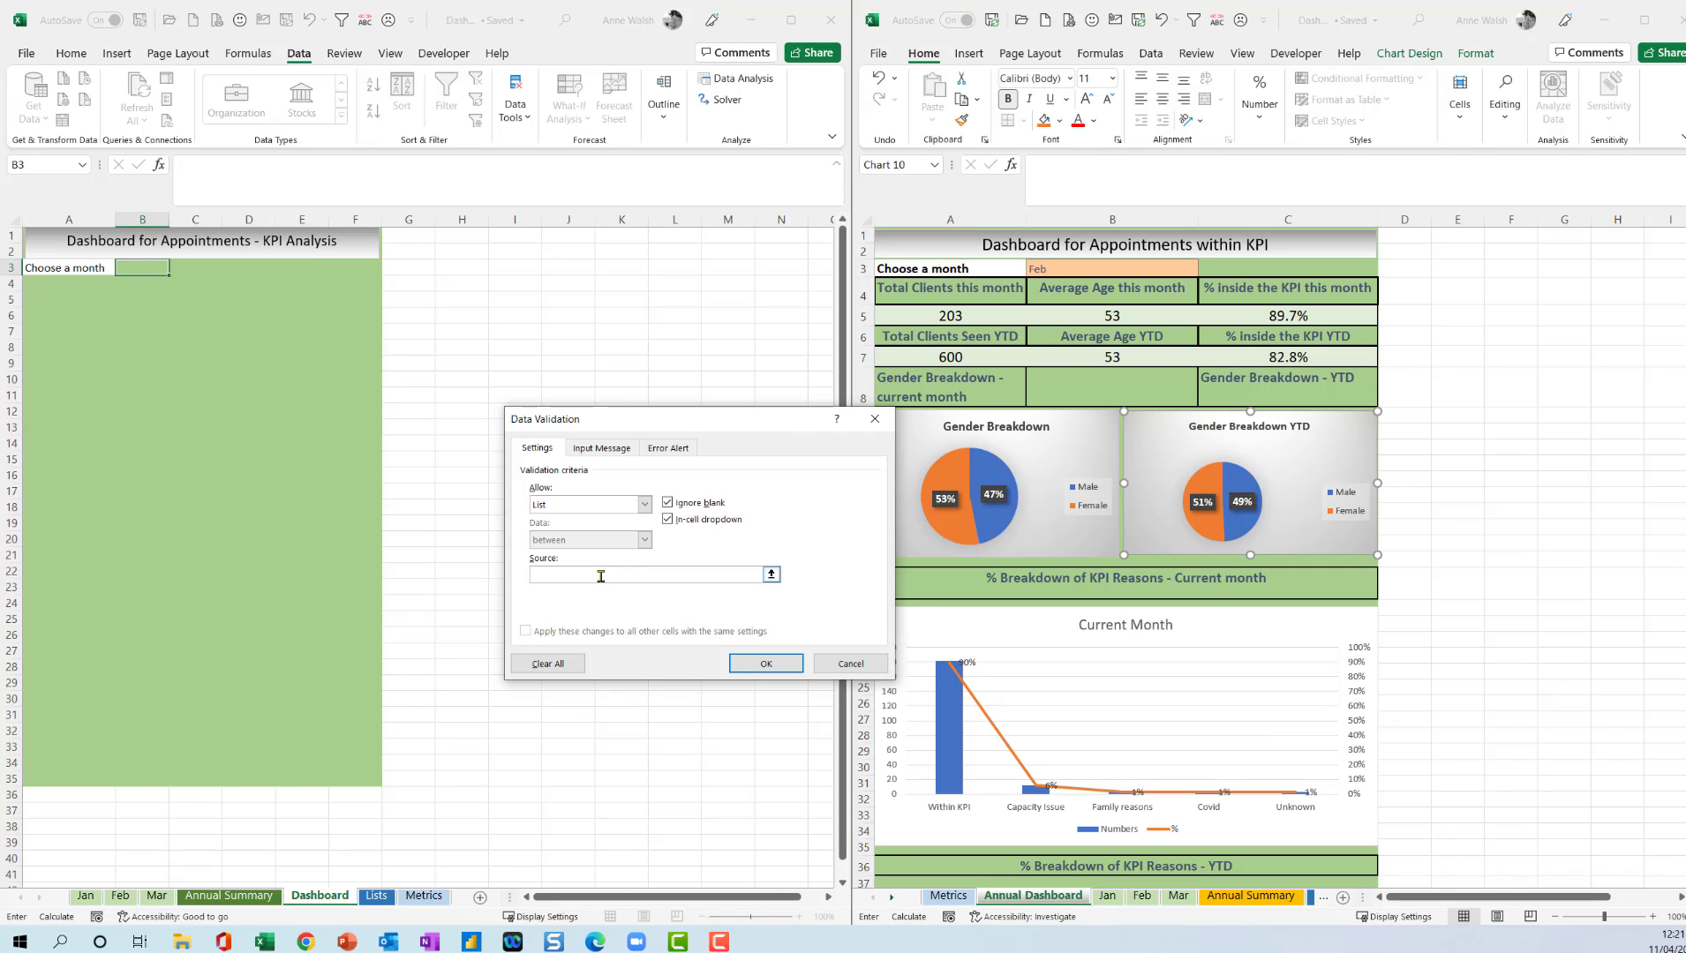
{"action": "key", "text": "F3"}
{"action": "left_click", "coordinate": [603, 520]}
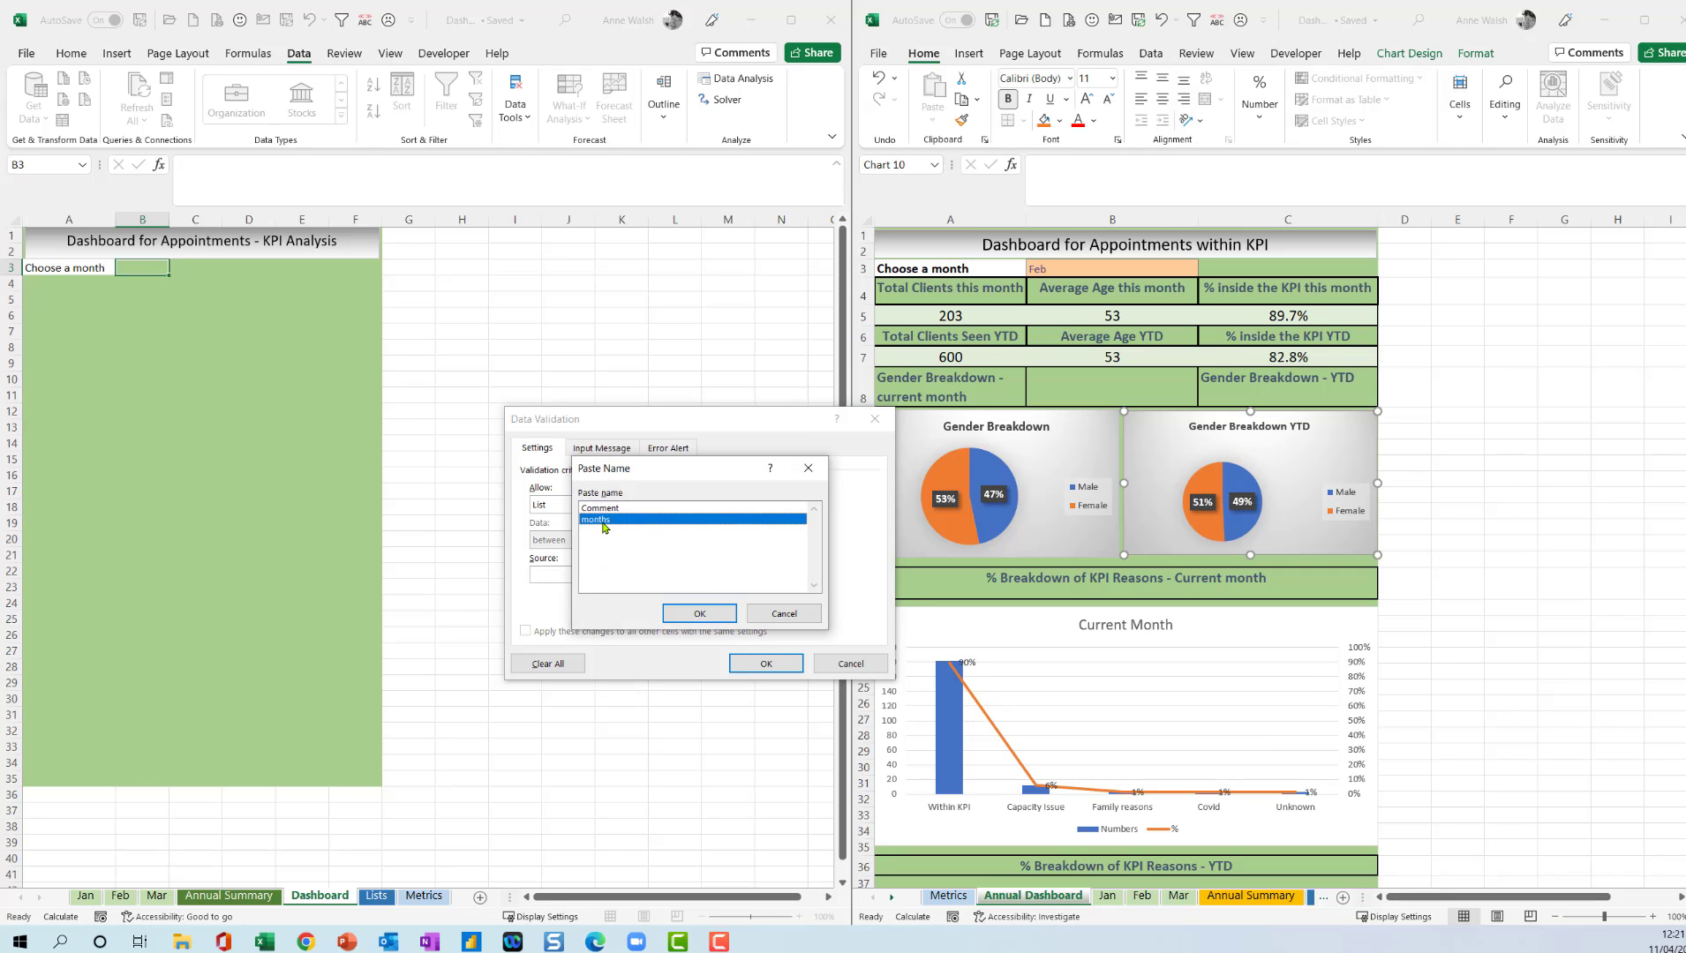
{"action": "left_click", "coordinate": [697, 615]}
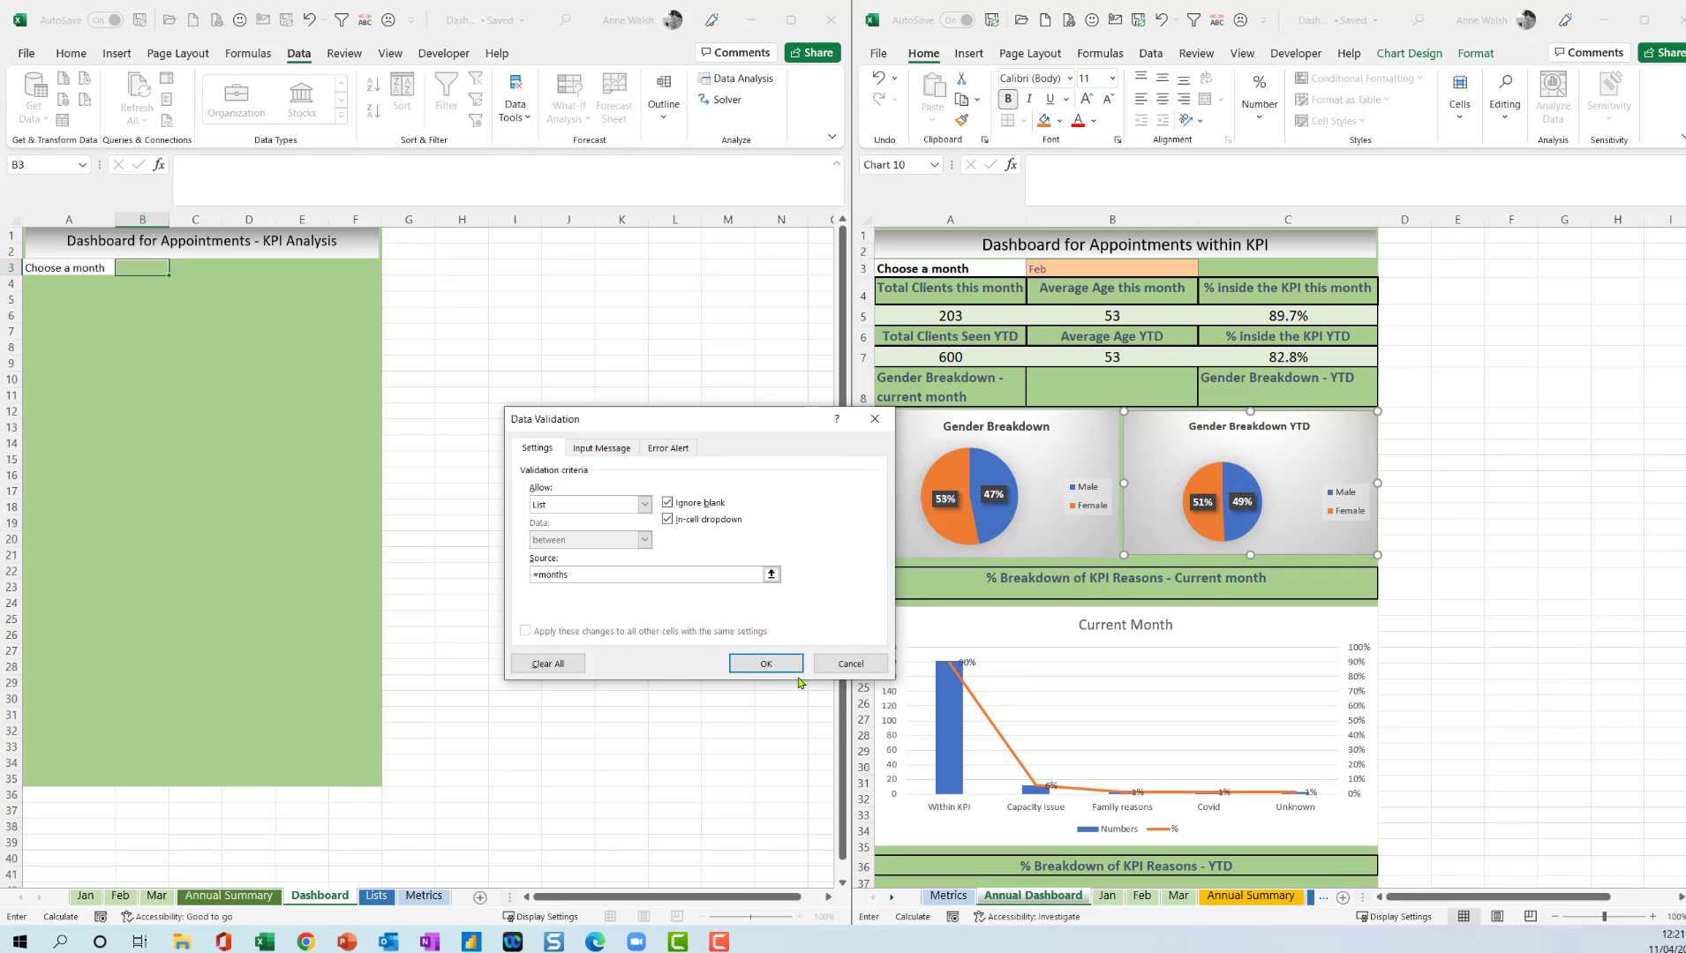
{"action": "left_click", "coordinate": [765, 663]}
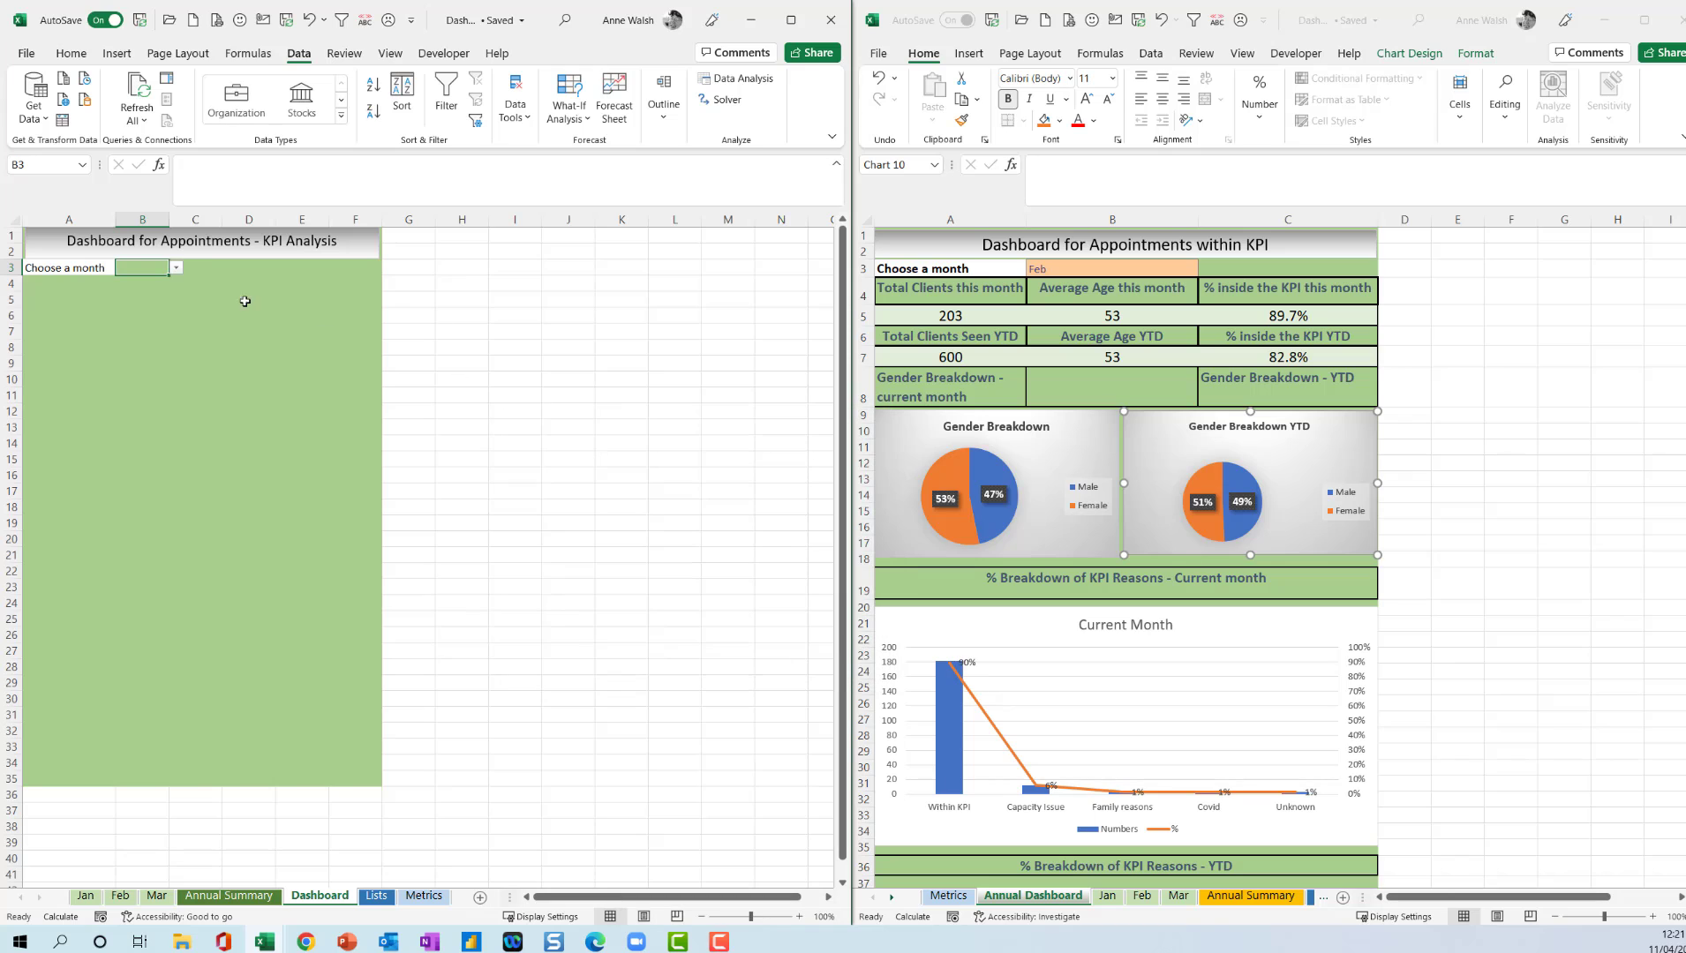
{"action": "left_click", "coordinate": [177, 269]}
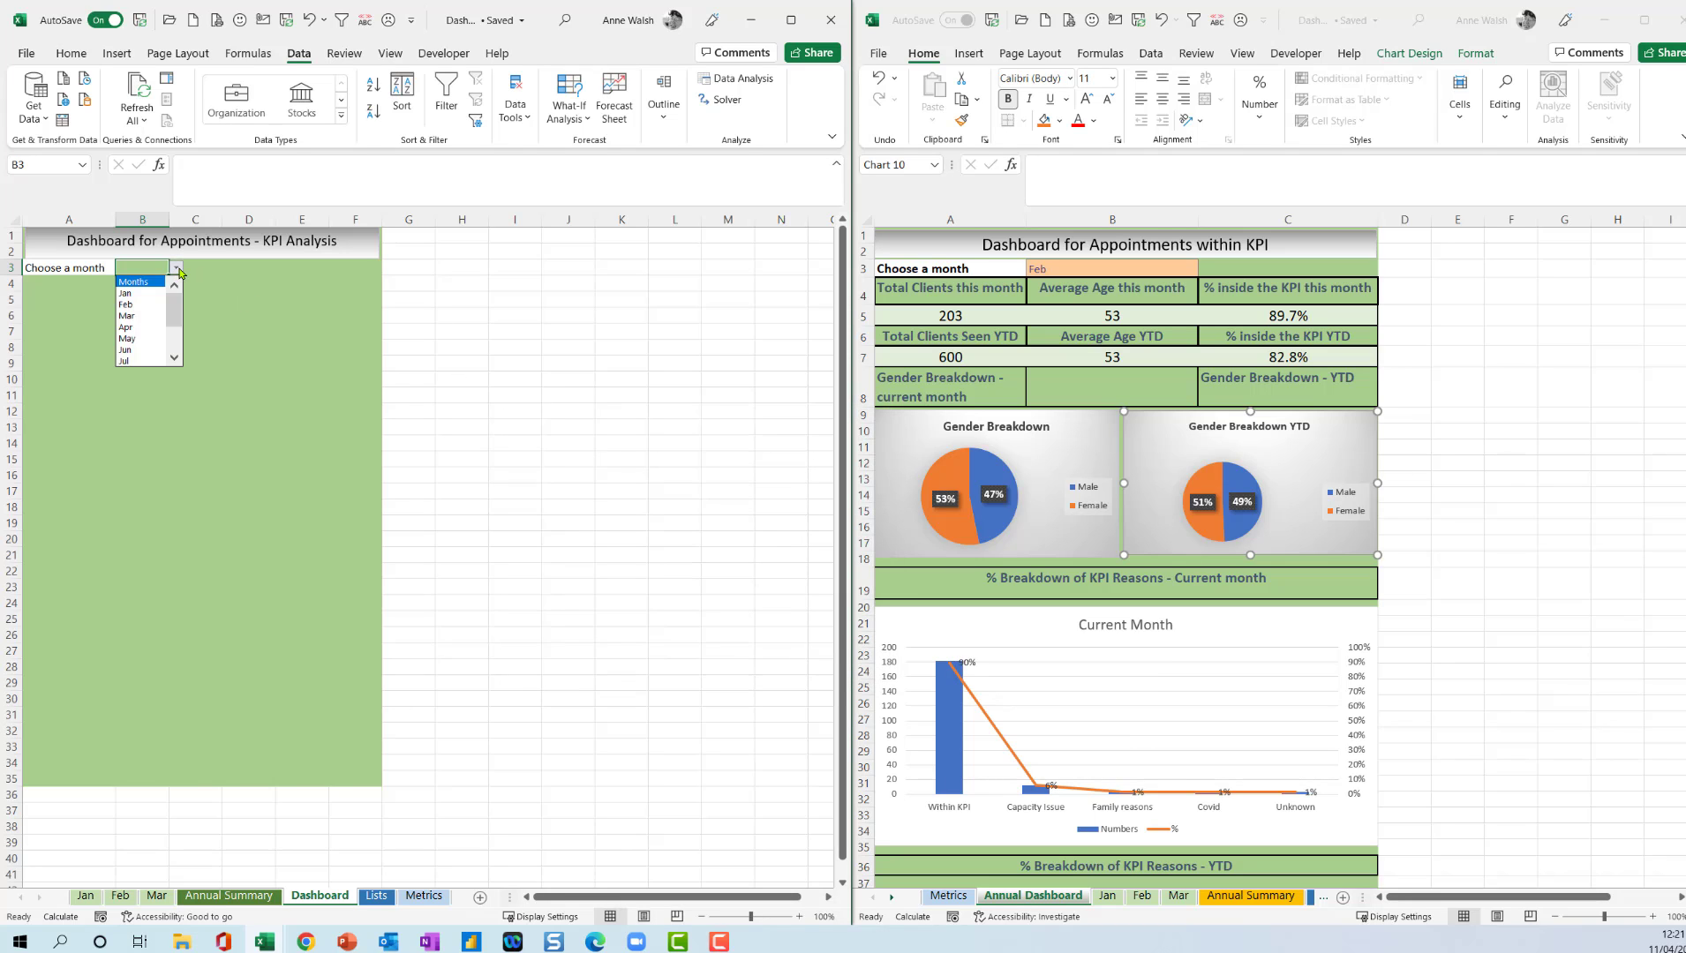
{"action": "left_click", "coordinate": [178, 269]}
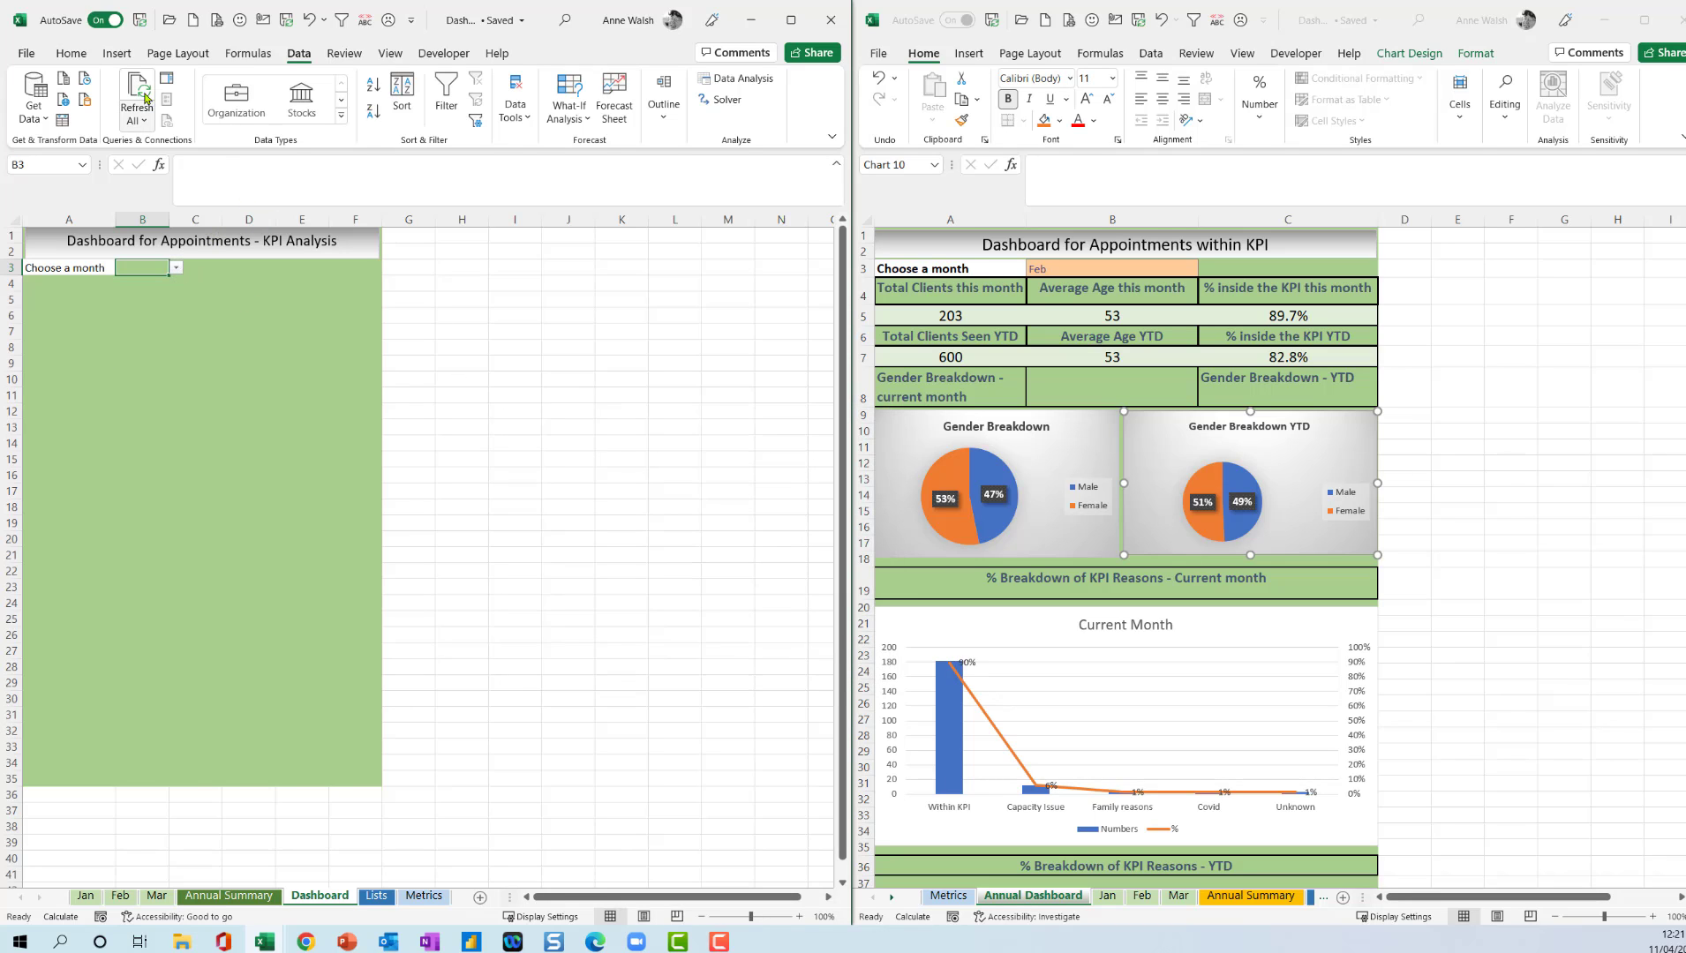
Apply the Input cell style to the month selector cell B3.
{"action": "left_click", "coordinate": [72, 53]}
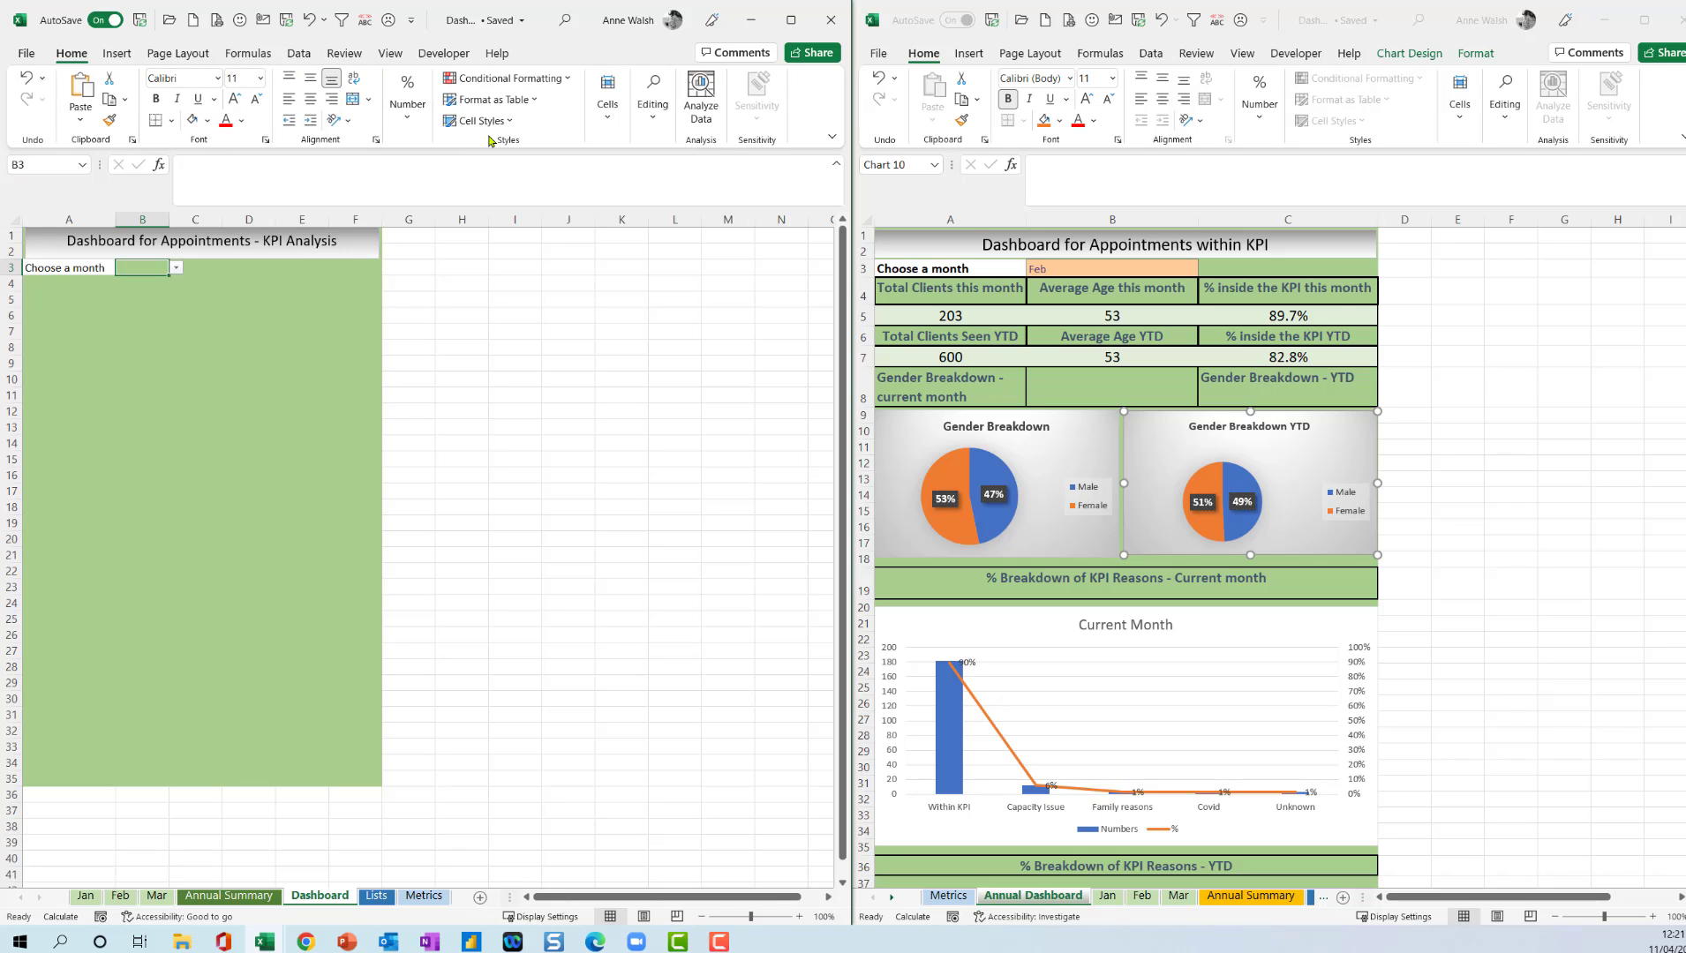
{"action": "left_click", "coordinate": [512, 121]}
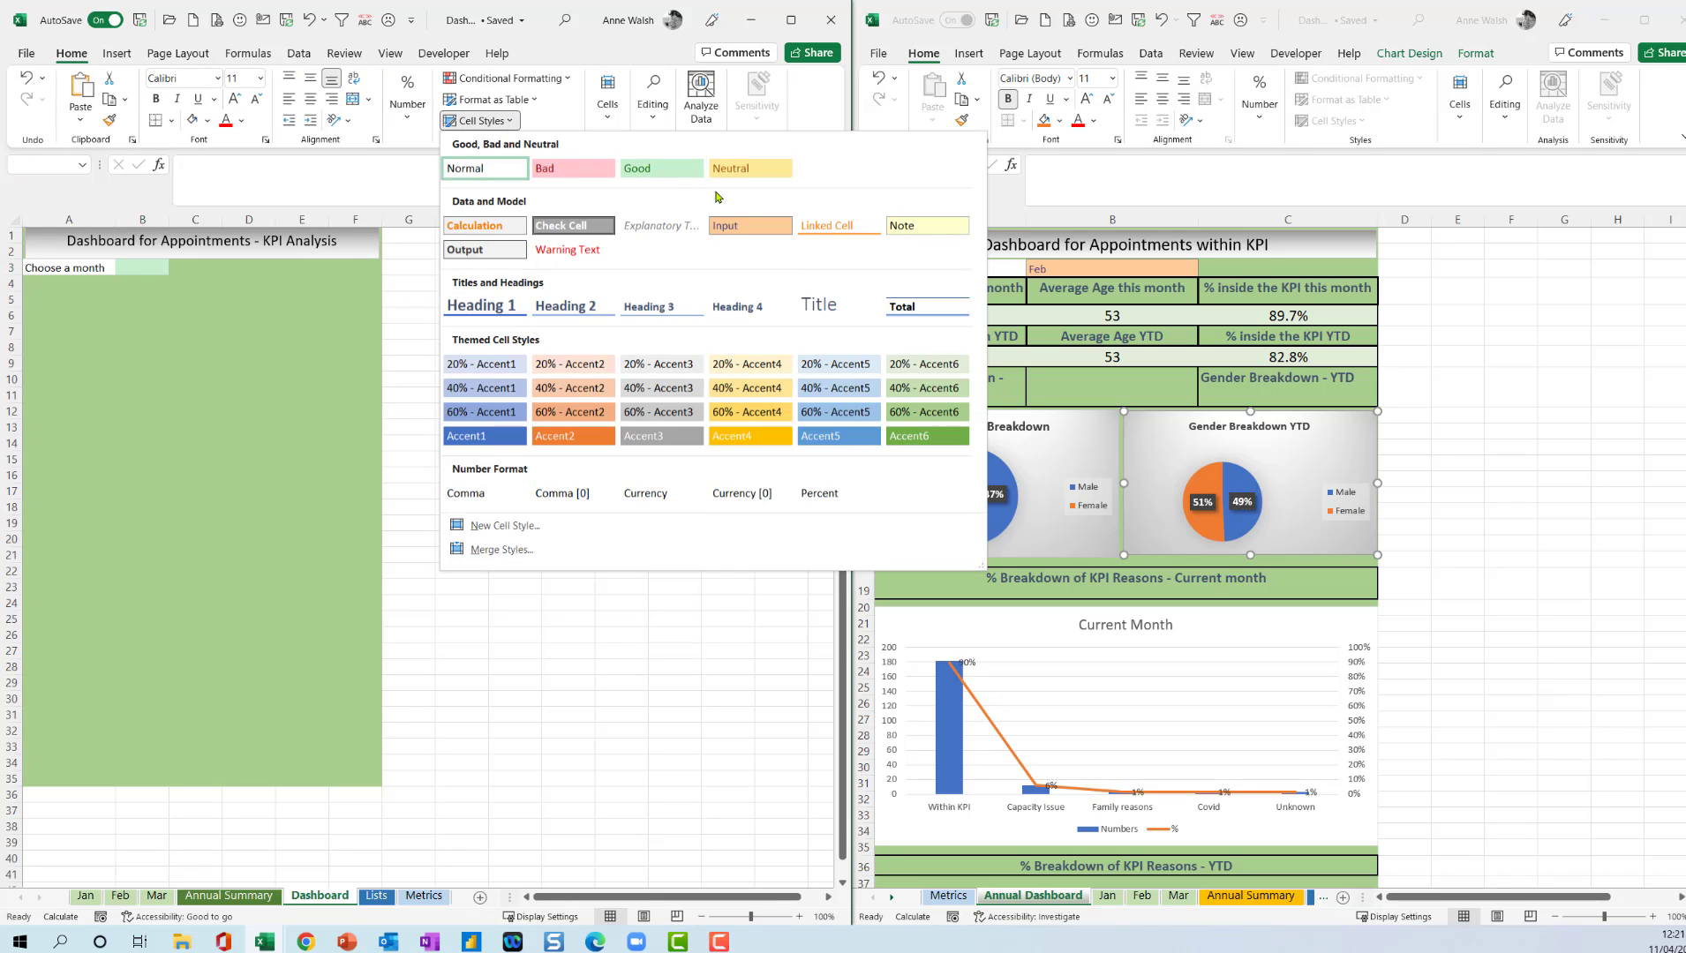
{"action": "left_click", "coordinate": [717, 228]}
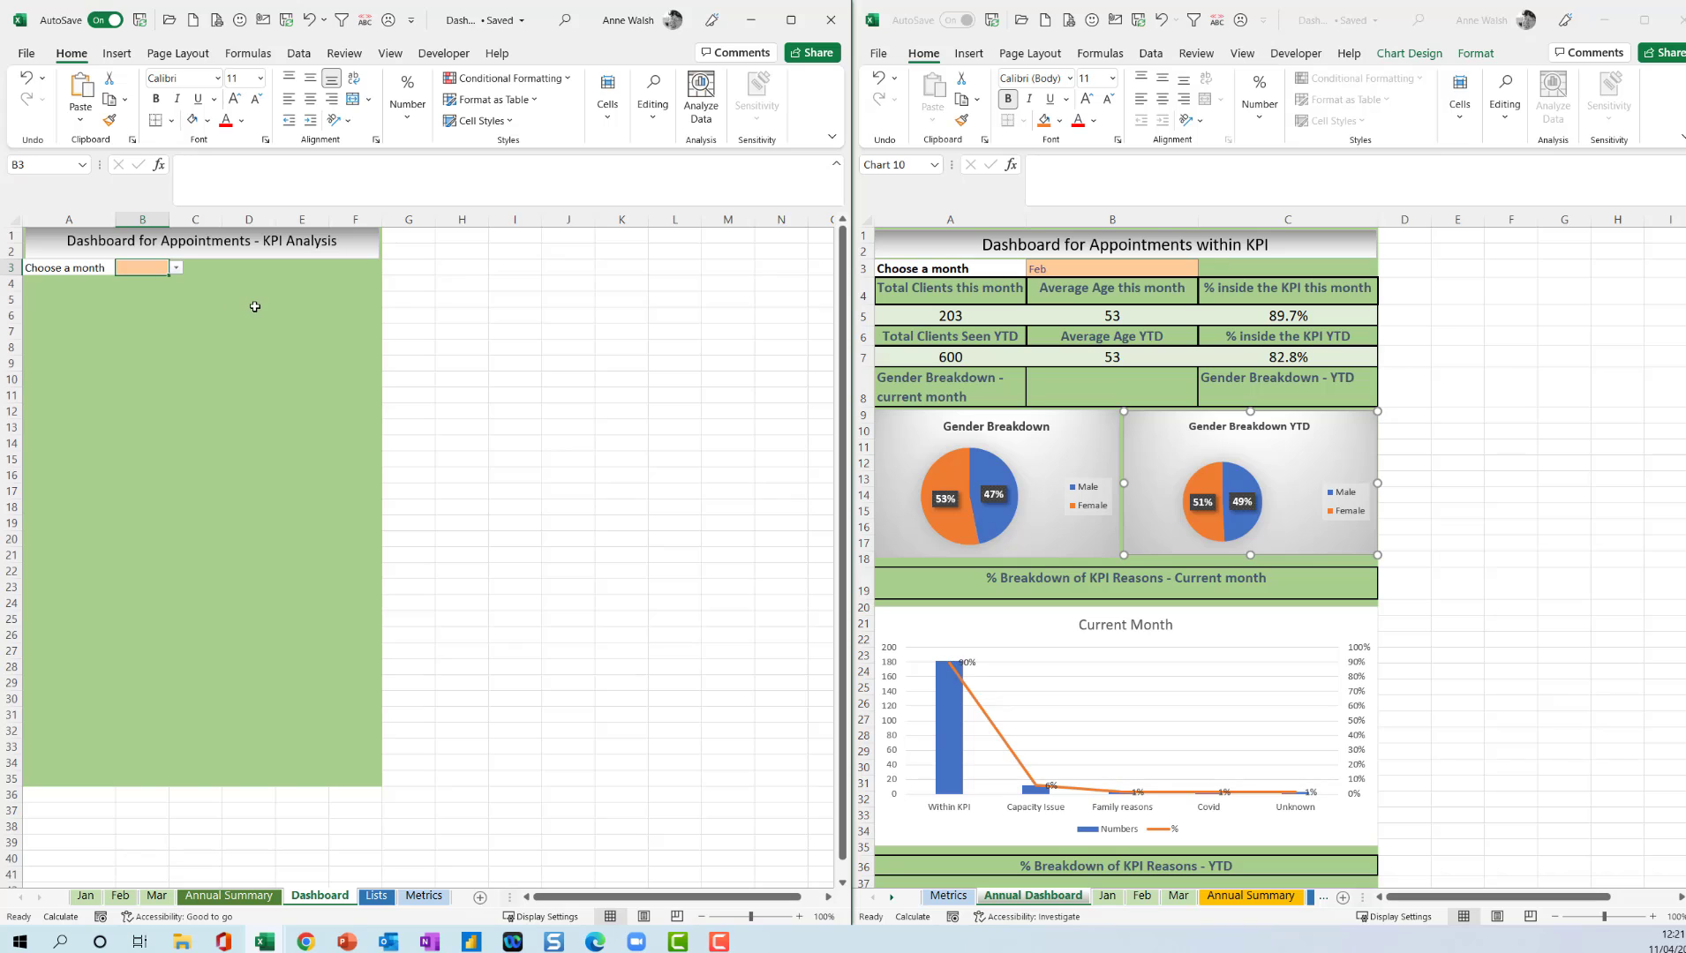
{"action": "left_click", "coordinate": [243, 270]}
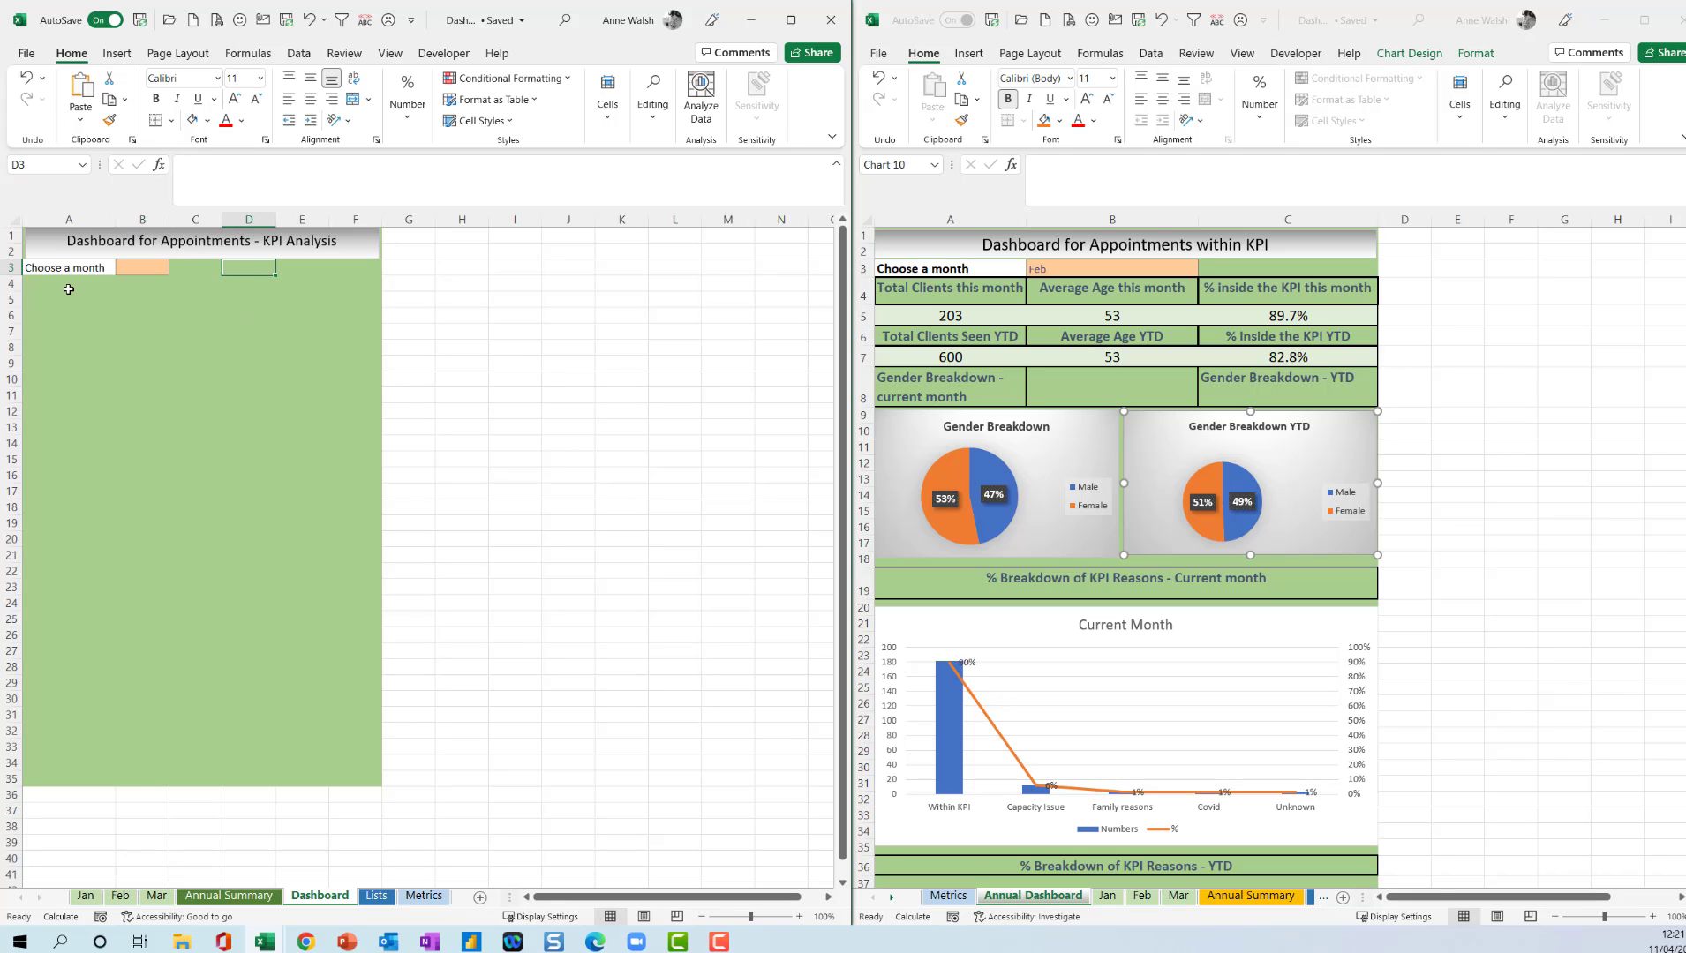
Enter the heading "Total Clients this months" in cell A4.
{"action": "left_click", "coordinate": [41, 283]}
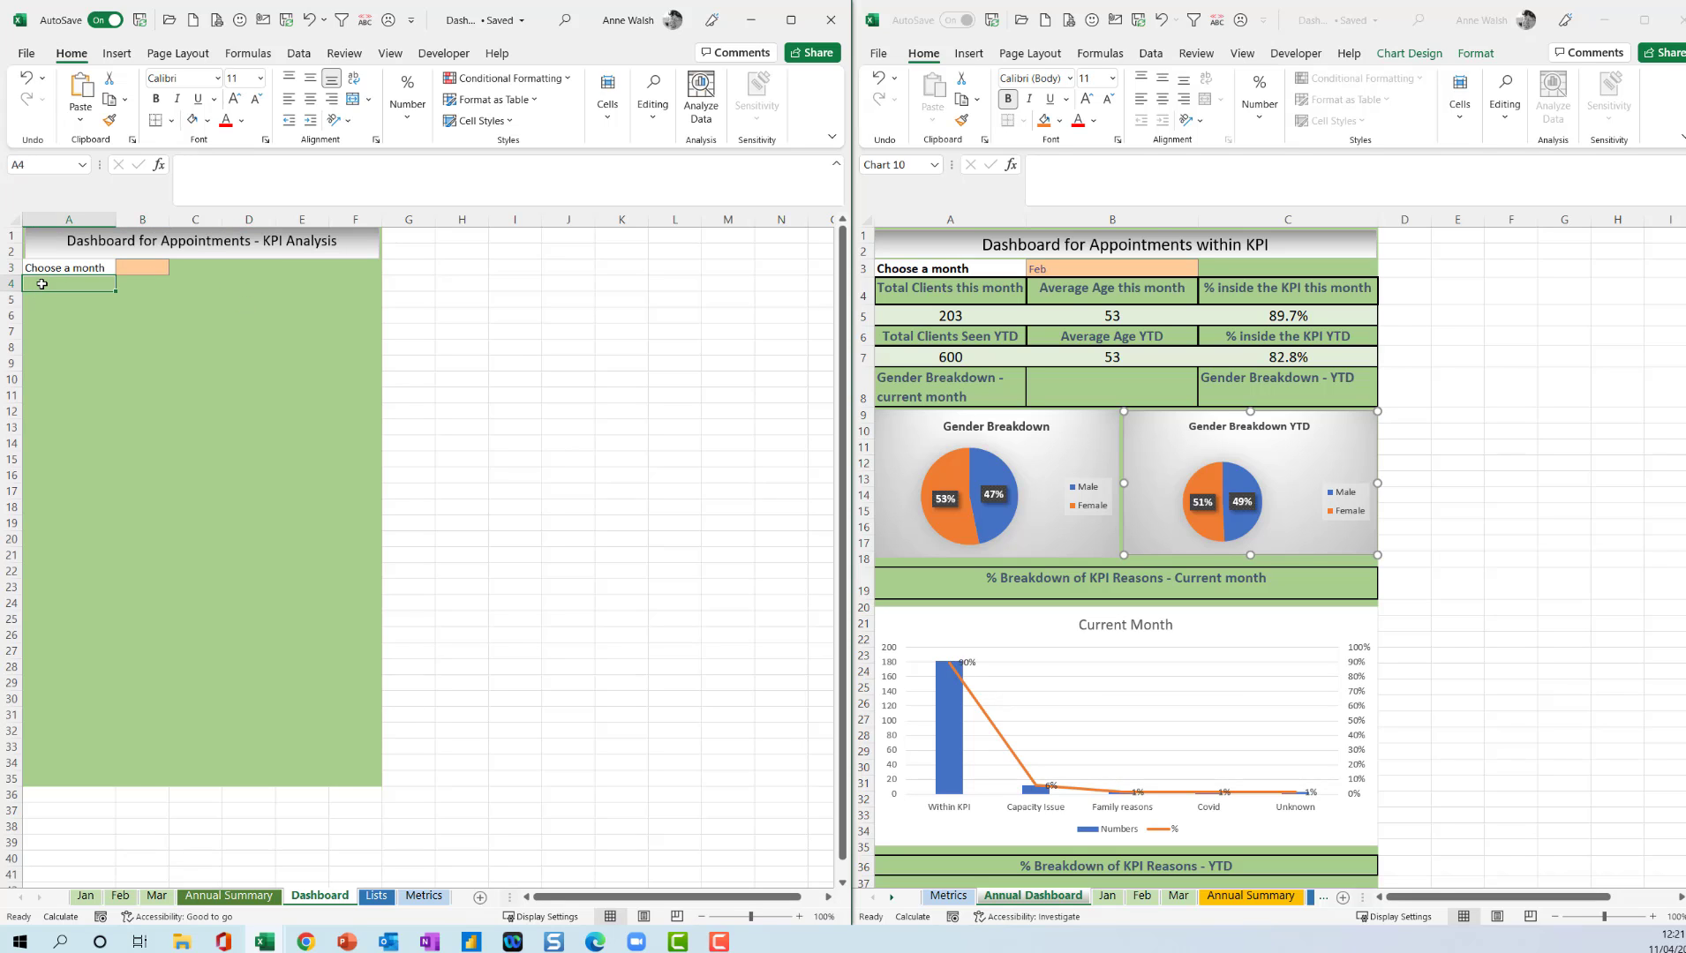
{"action": "type", "text": "Tota"}
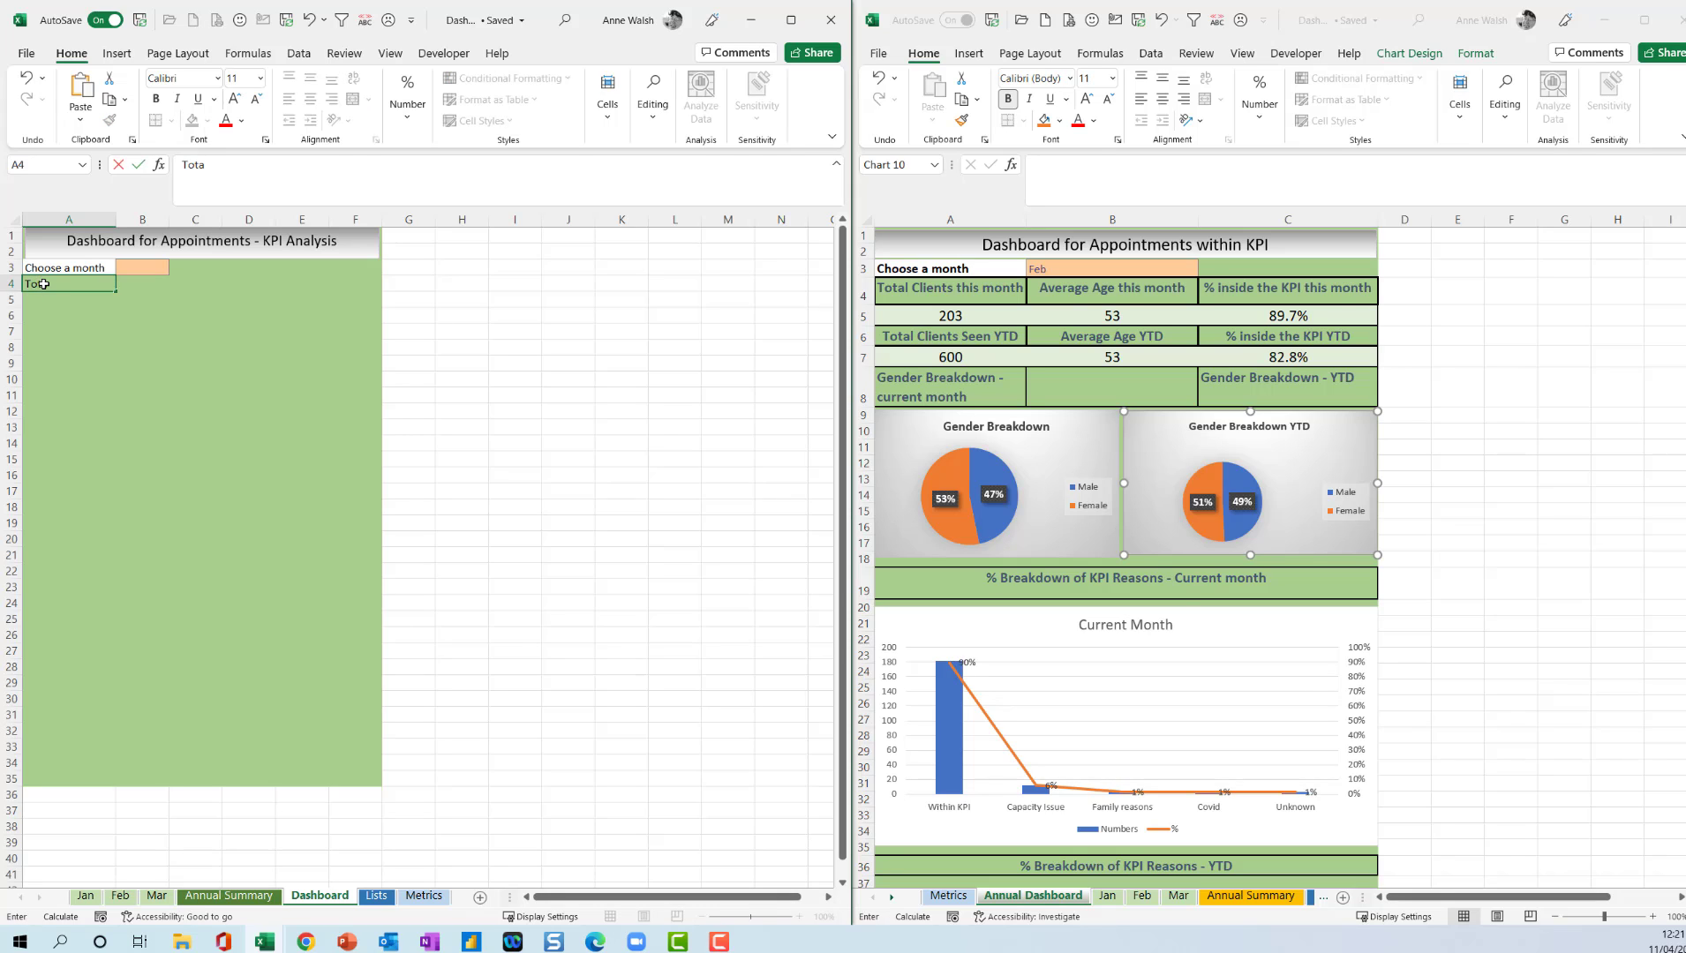
{"action": "type", "text": "l Clients this months"}
{"action": "key", "text": "Return"}
Widen column A to fit the A4 heading and apply the Heading 4 cell style to that cell.
{"action": "left_click", "coordinate": [37, 283]}
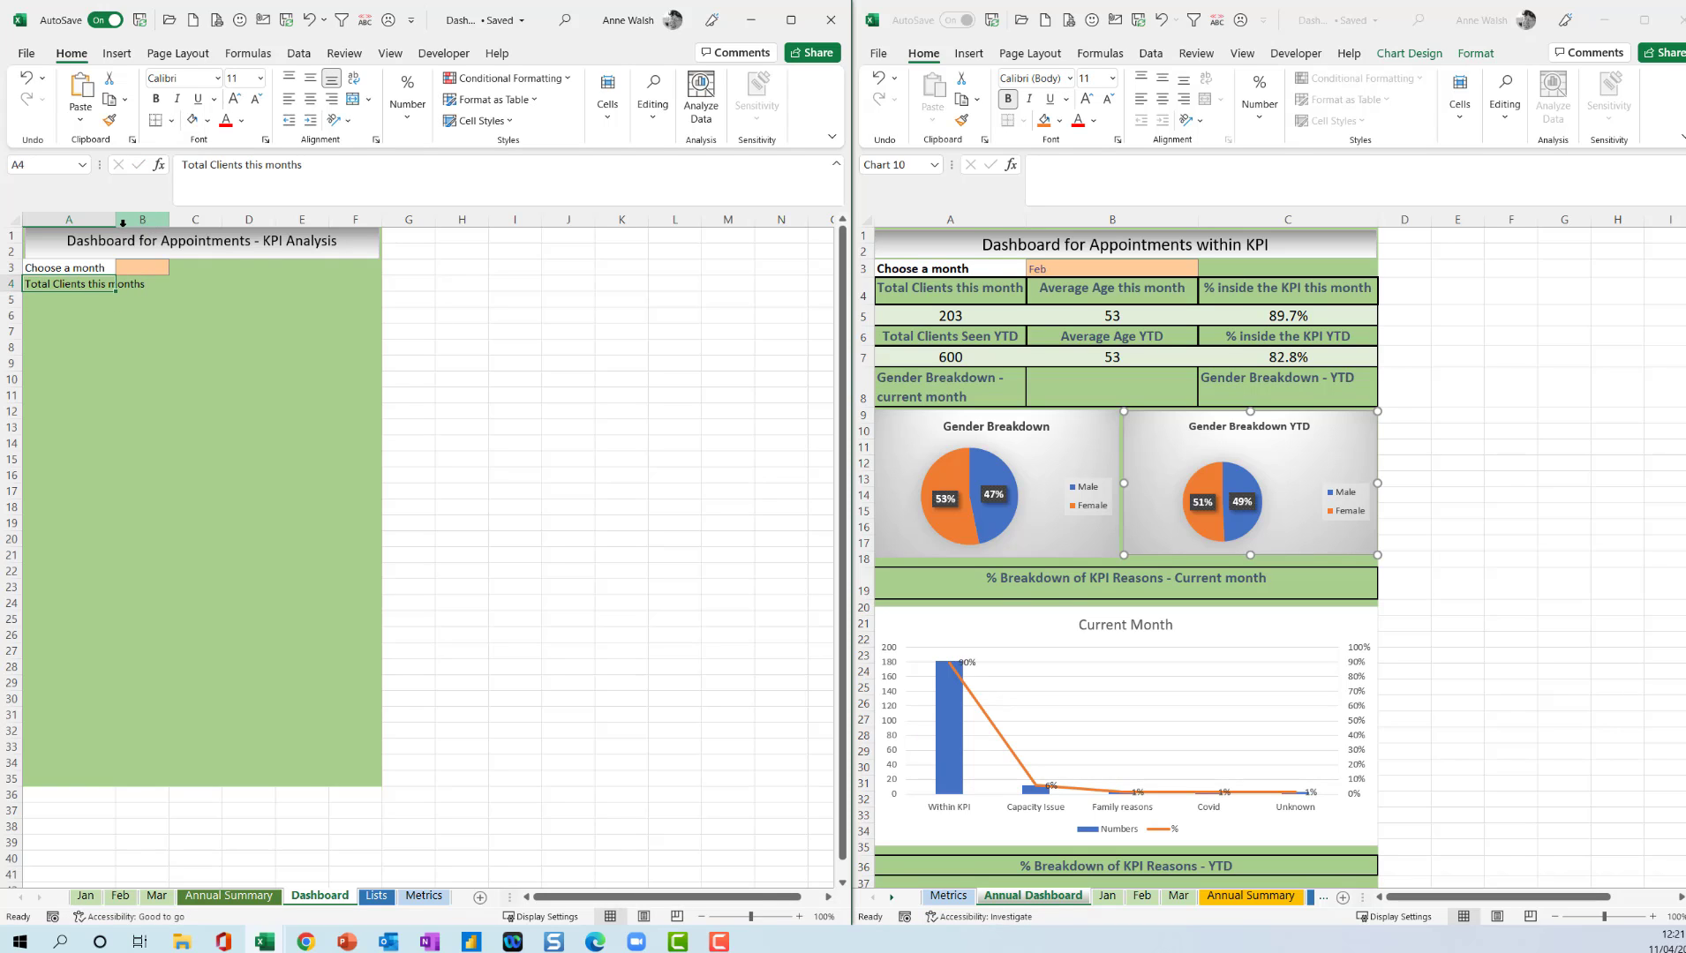
{"action": "left_click_drag", "start_coordinate": [116, 219], "coordinate": [153, 218]}
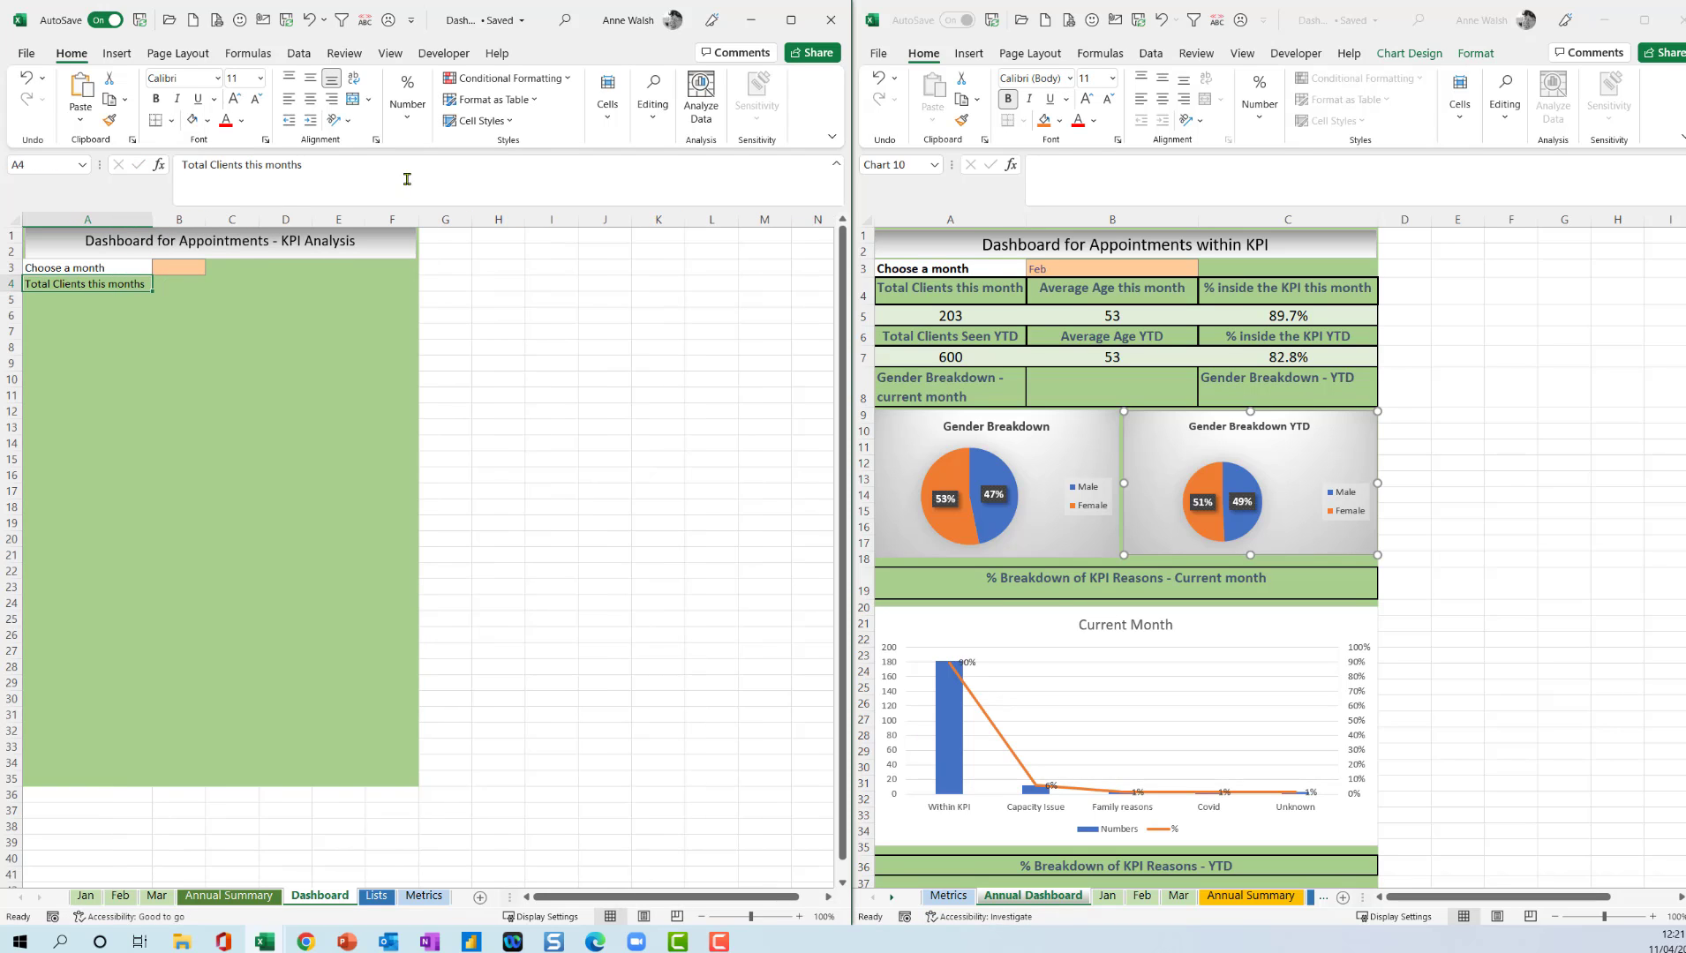
{"action": "left_click", "coordinate": [481, 120]}
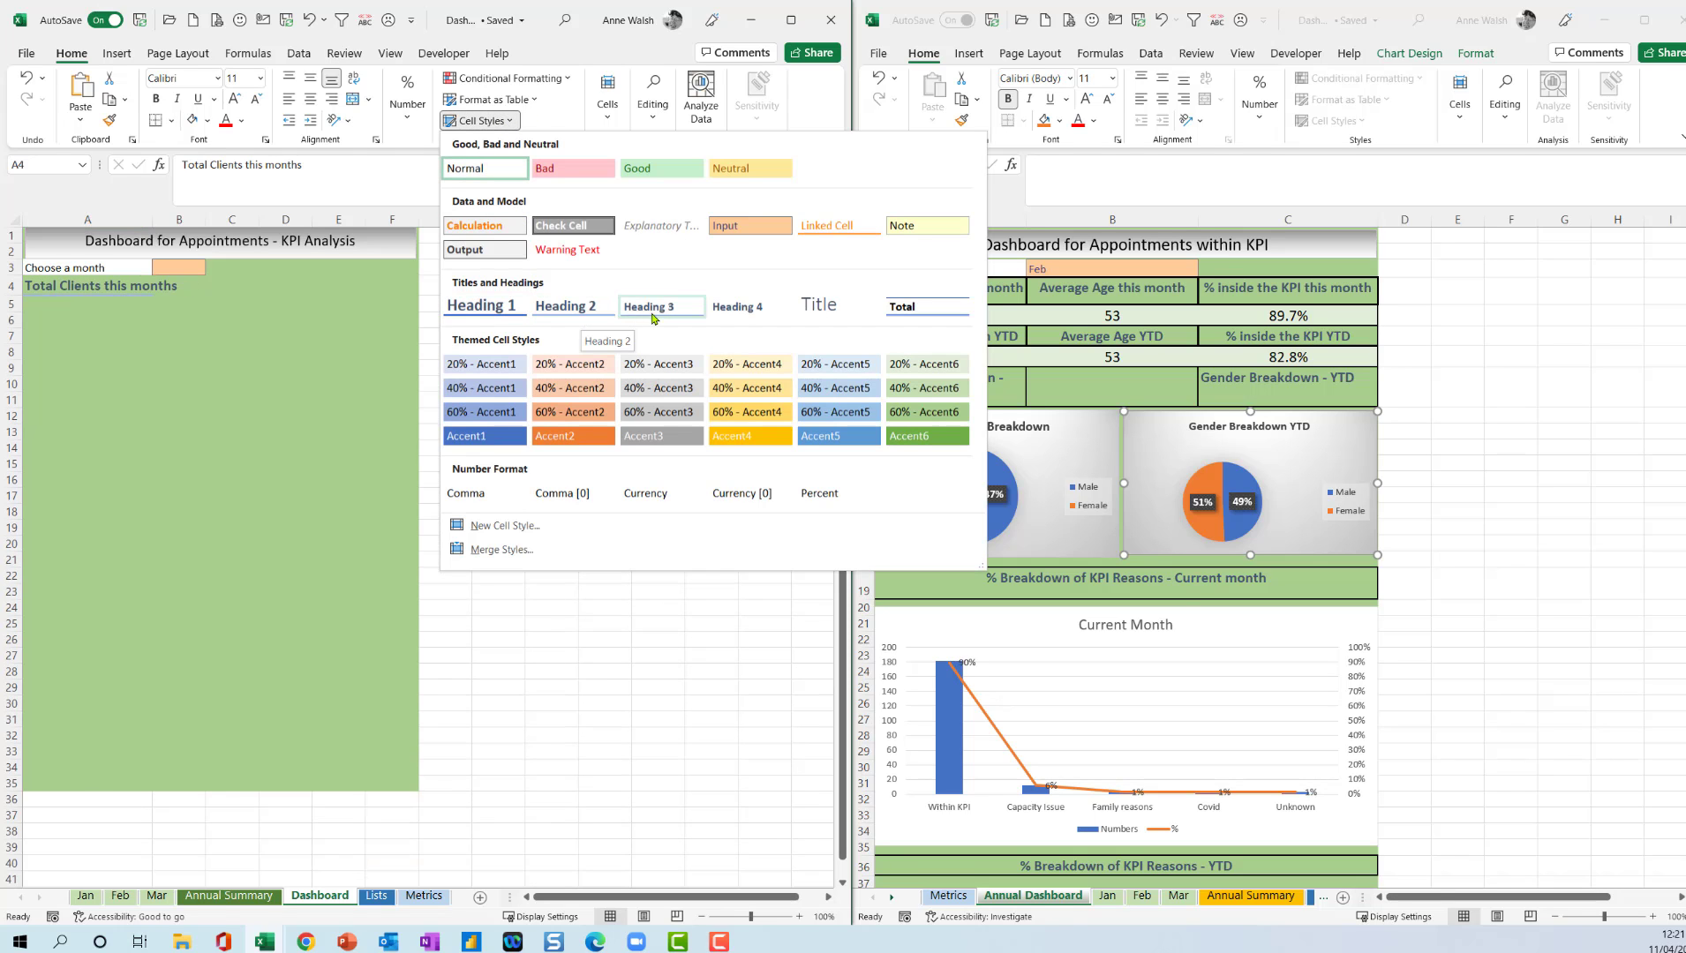
{"action": "left_click", "coordinate": [752, 309]}
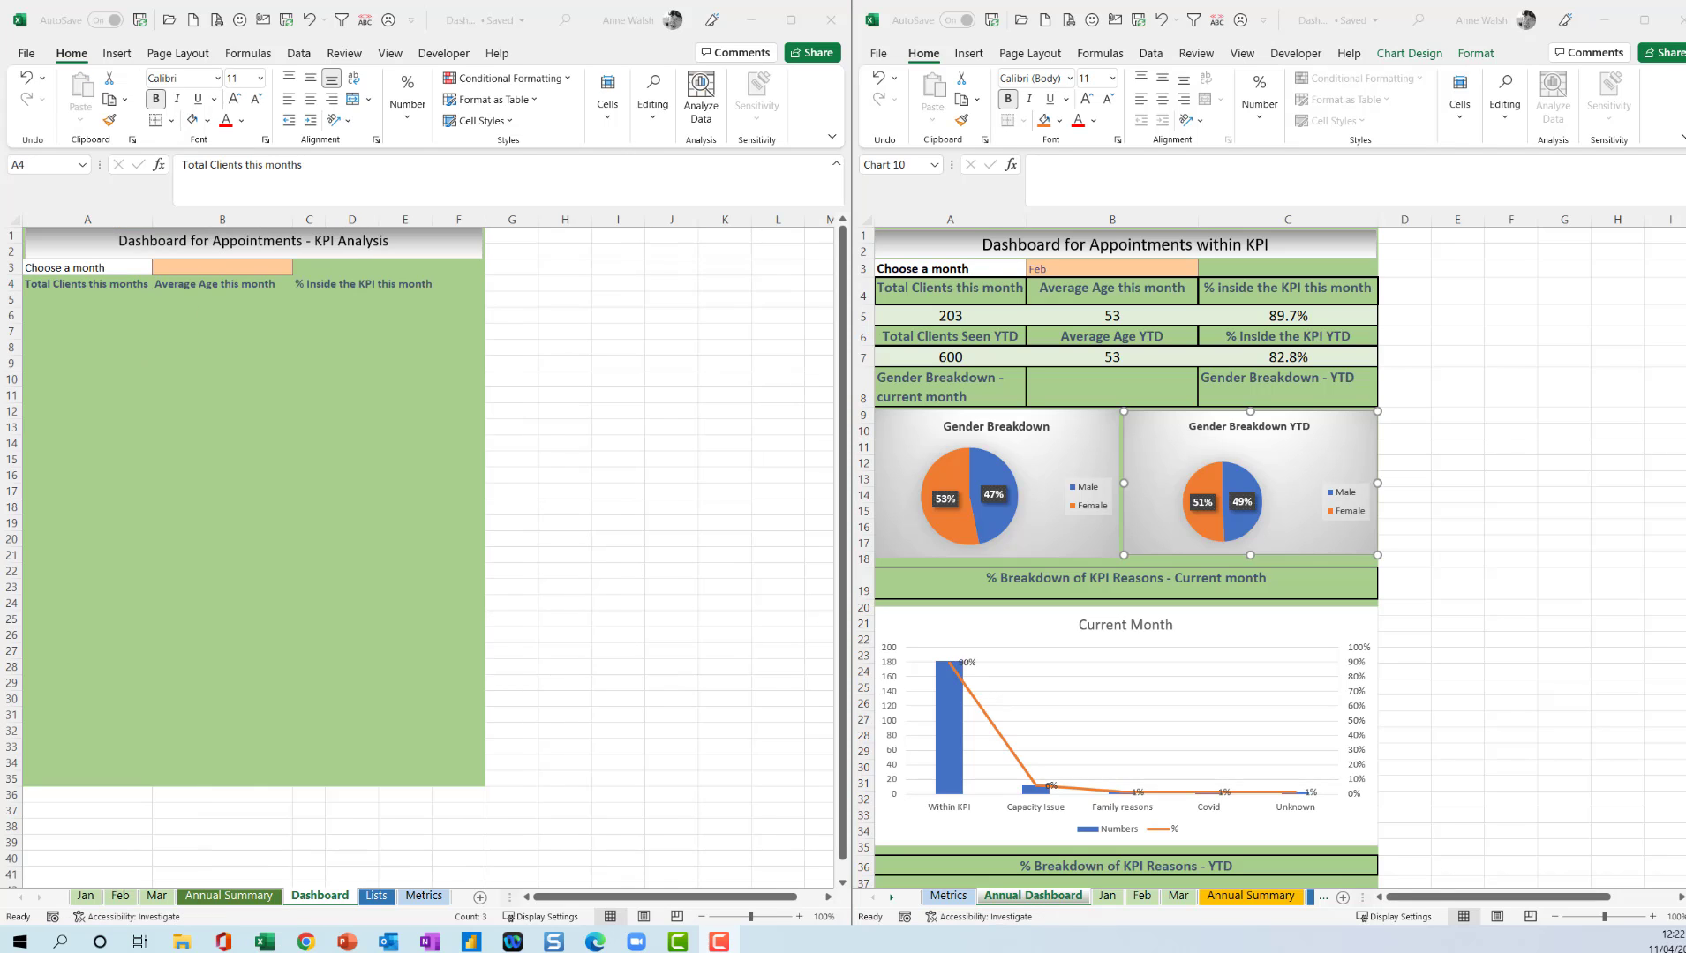
Increase the font size of the headings in A4:F4 to 14 pt.
{"action": "key", "text": "shift+Right"}
{"action": "key", "text": "shift+Right"}
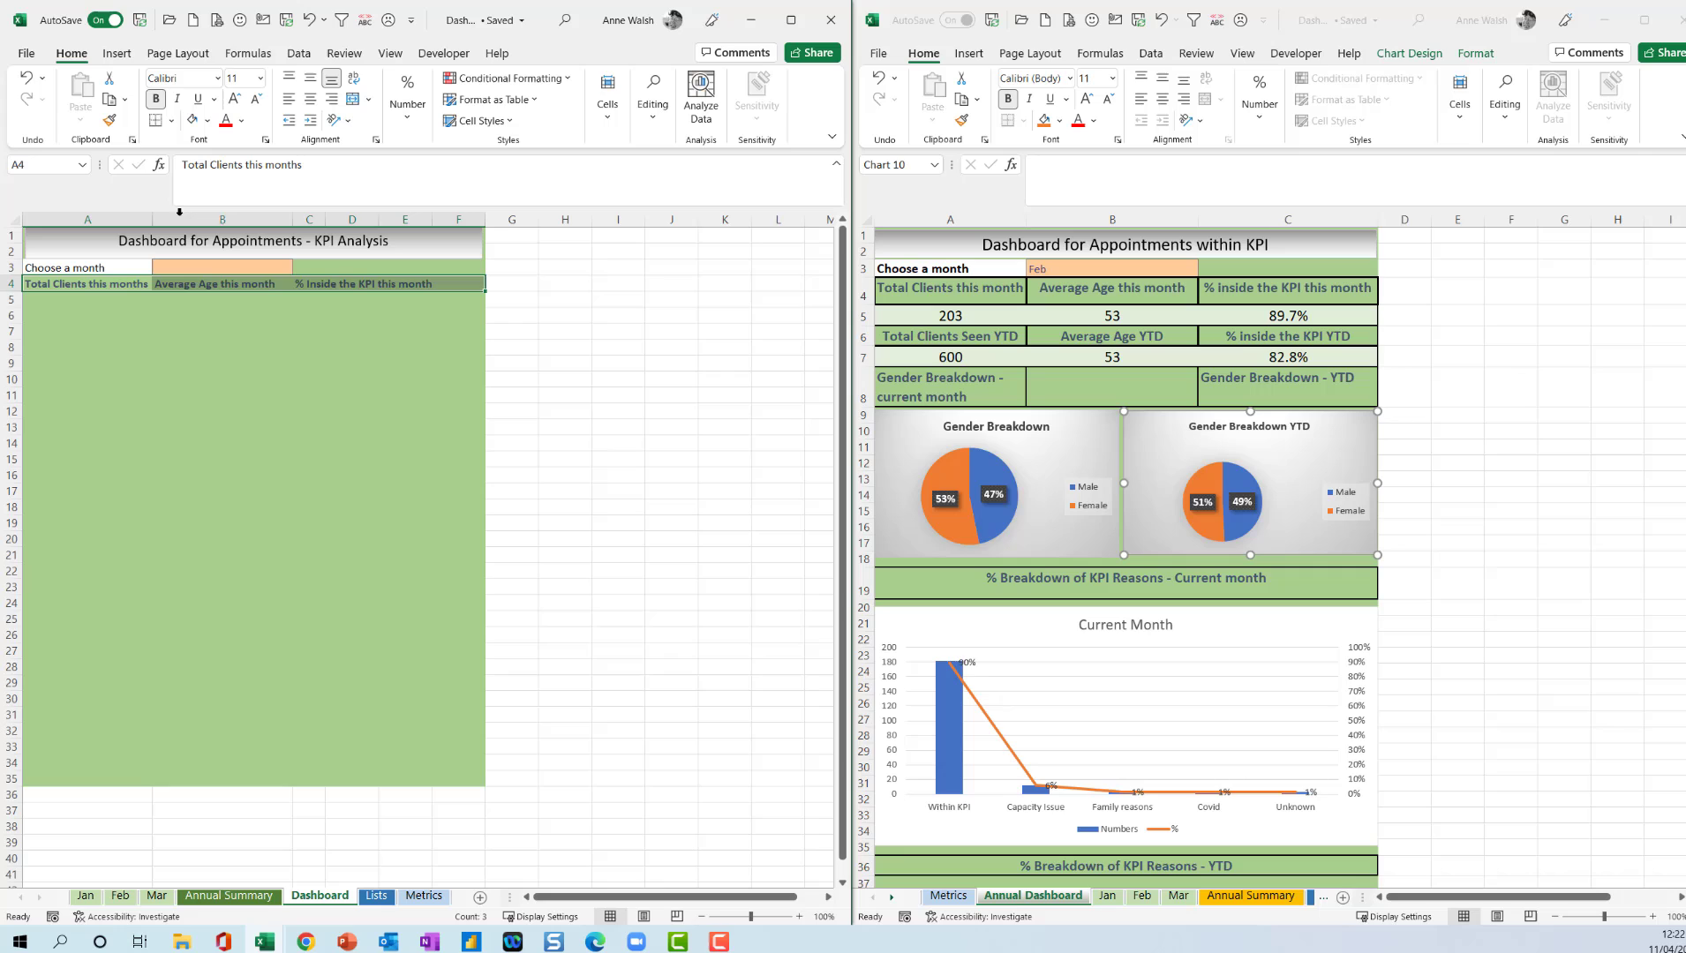
{"action": "left_click", "coordinate": [235, 100]}
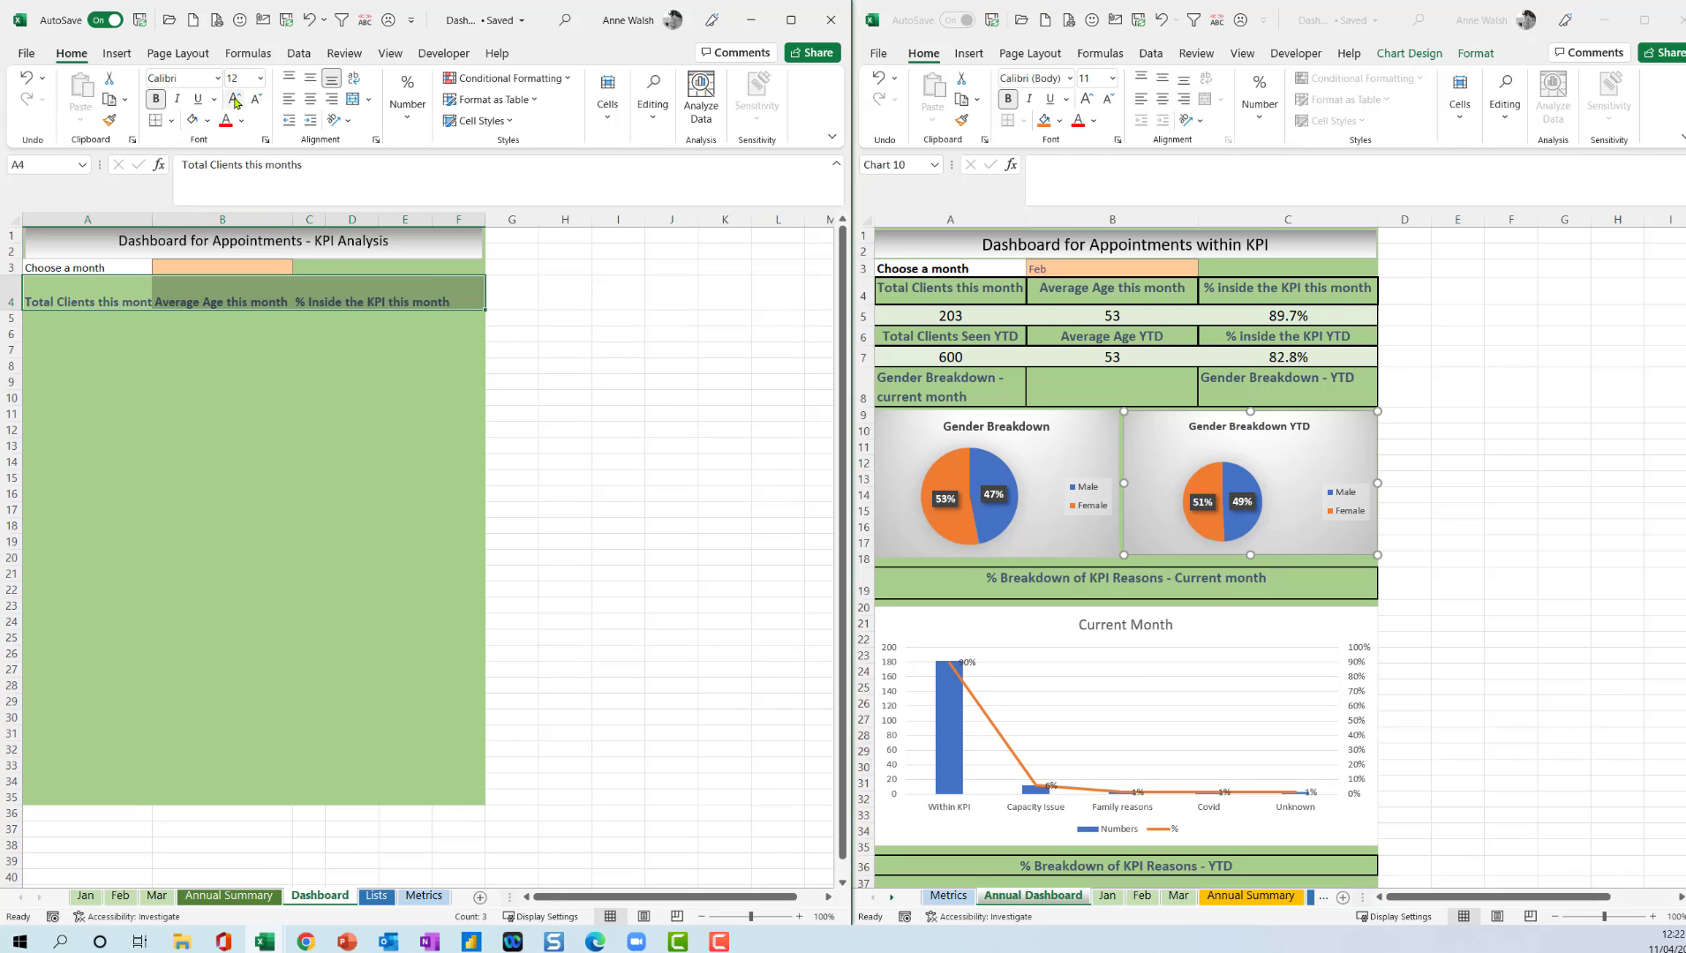
{"action": "left_click", "coordinate": [235, 100]}
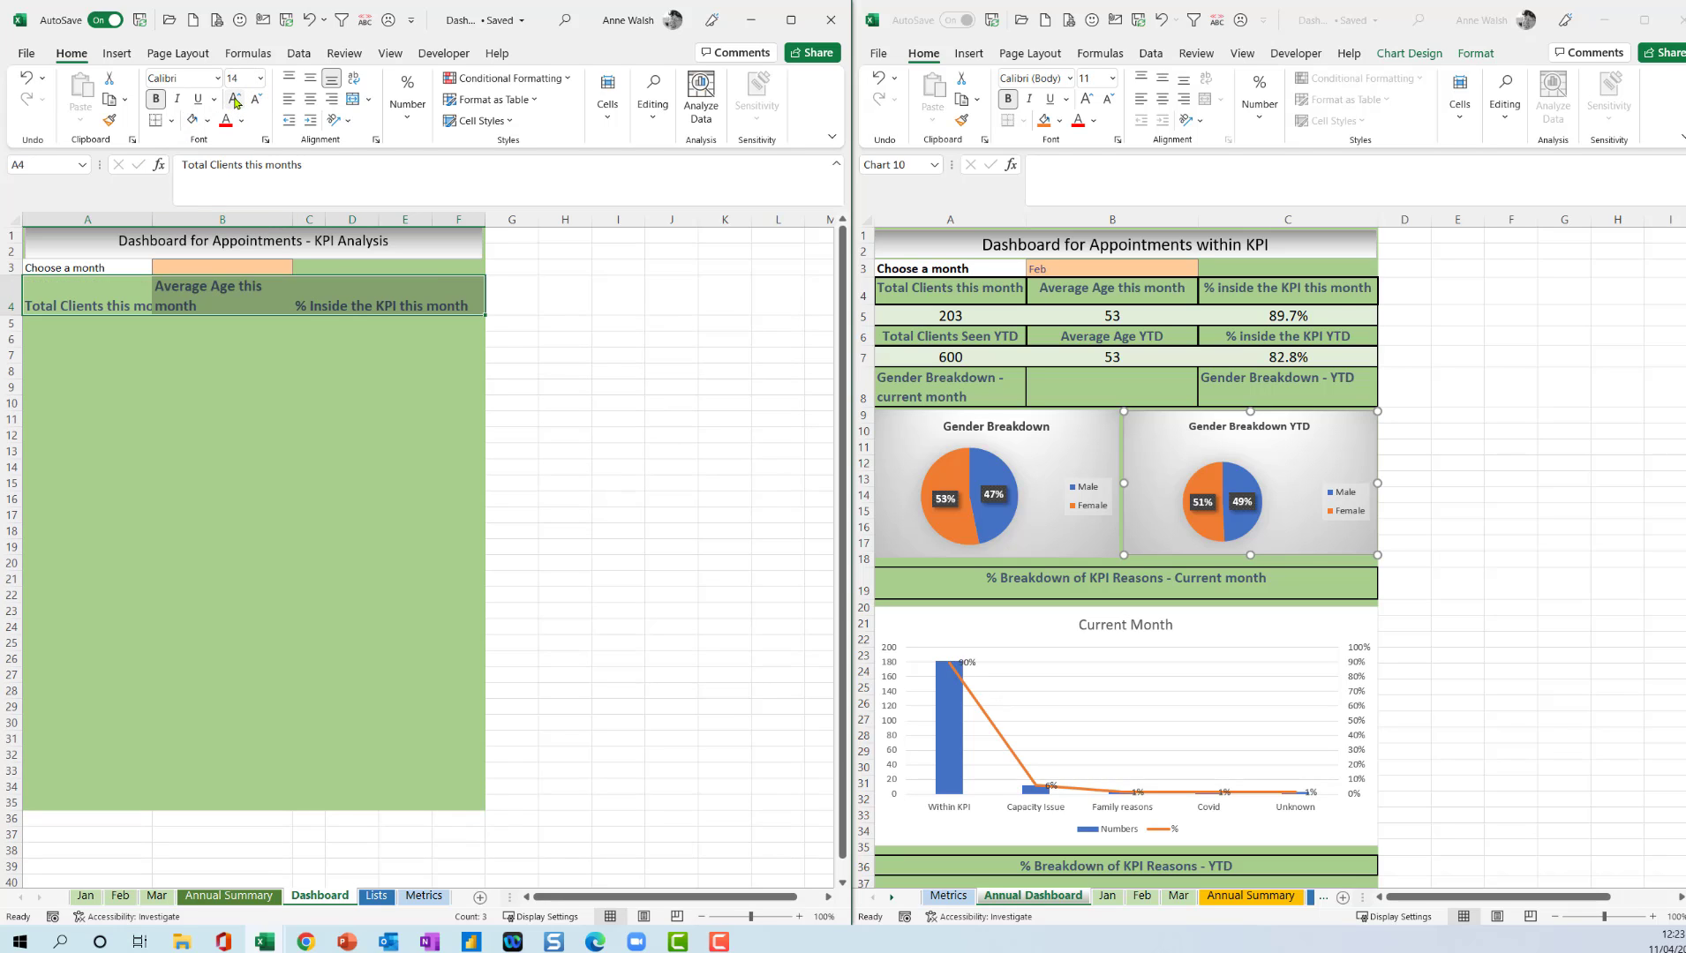
Reduce the headings in A4:F4 to 12 pt and apply All Borders to them.
{"action": "left_click", "coordinate": [256, 99]}
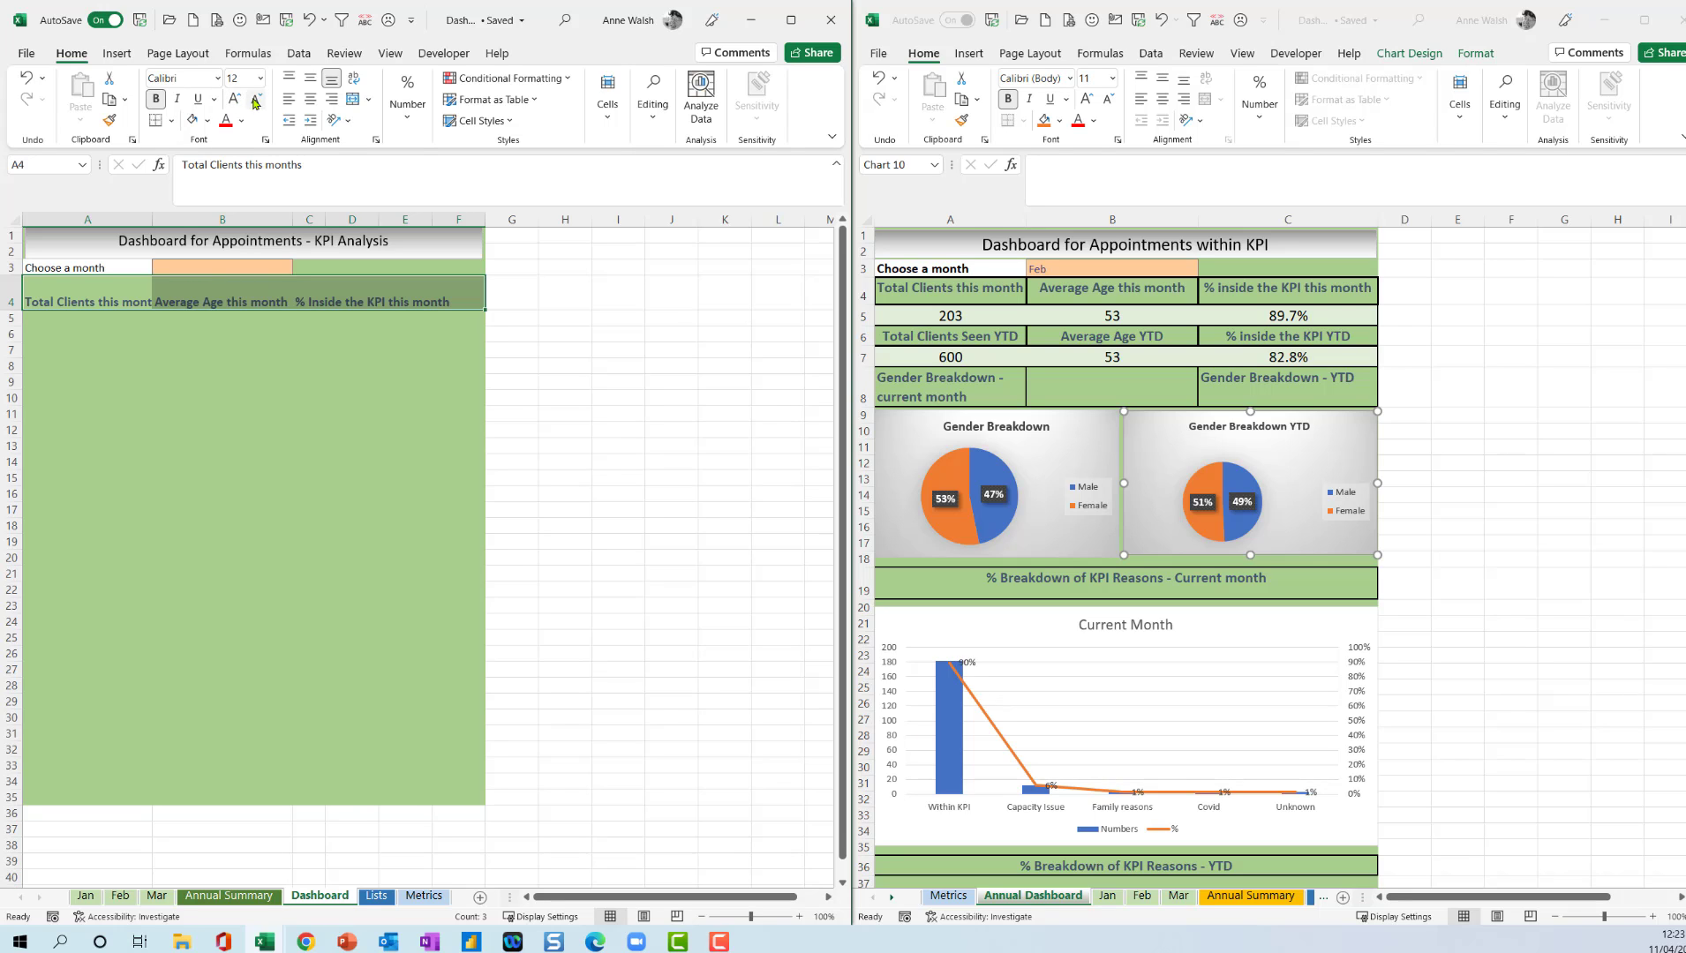
{"action": "left_click", "coordinate": [171, 120]}
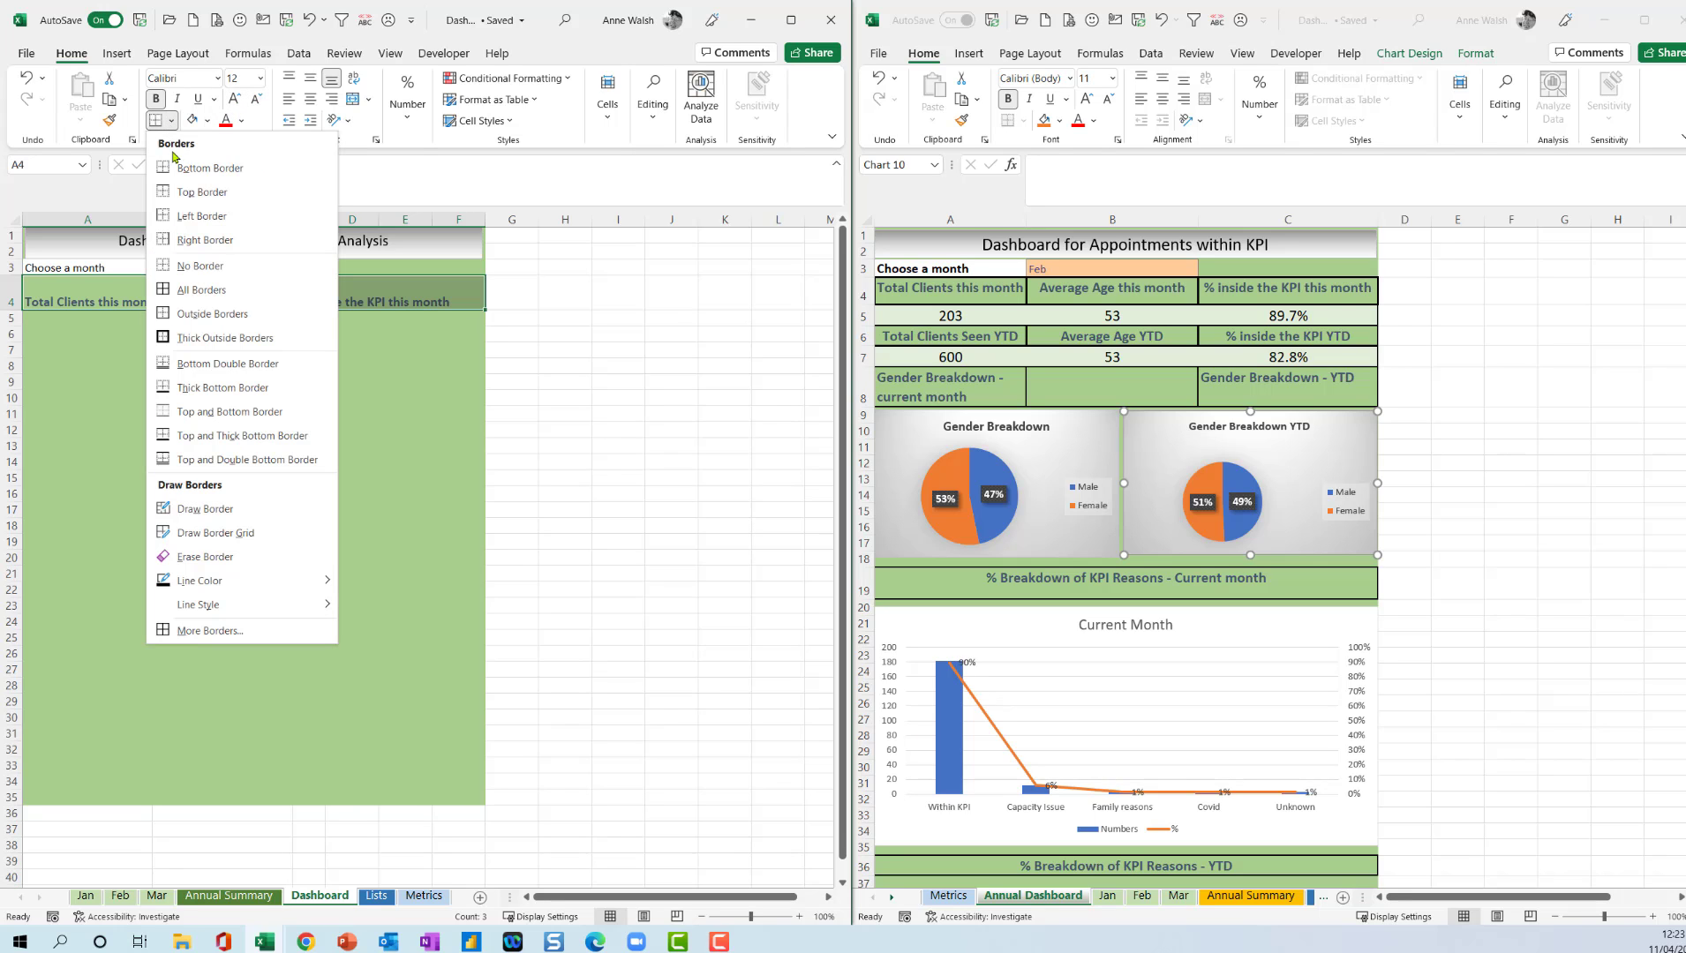
{"action": "left_click", "coordinate": [212, 301]}
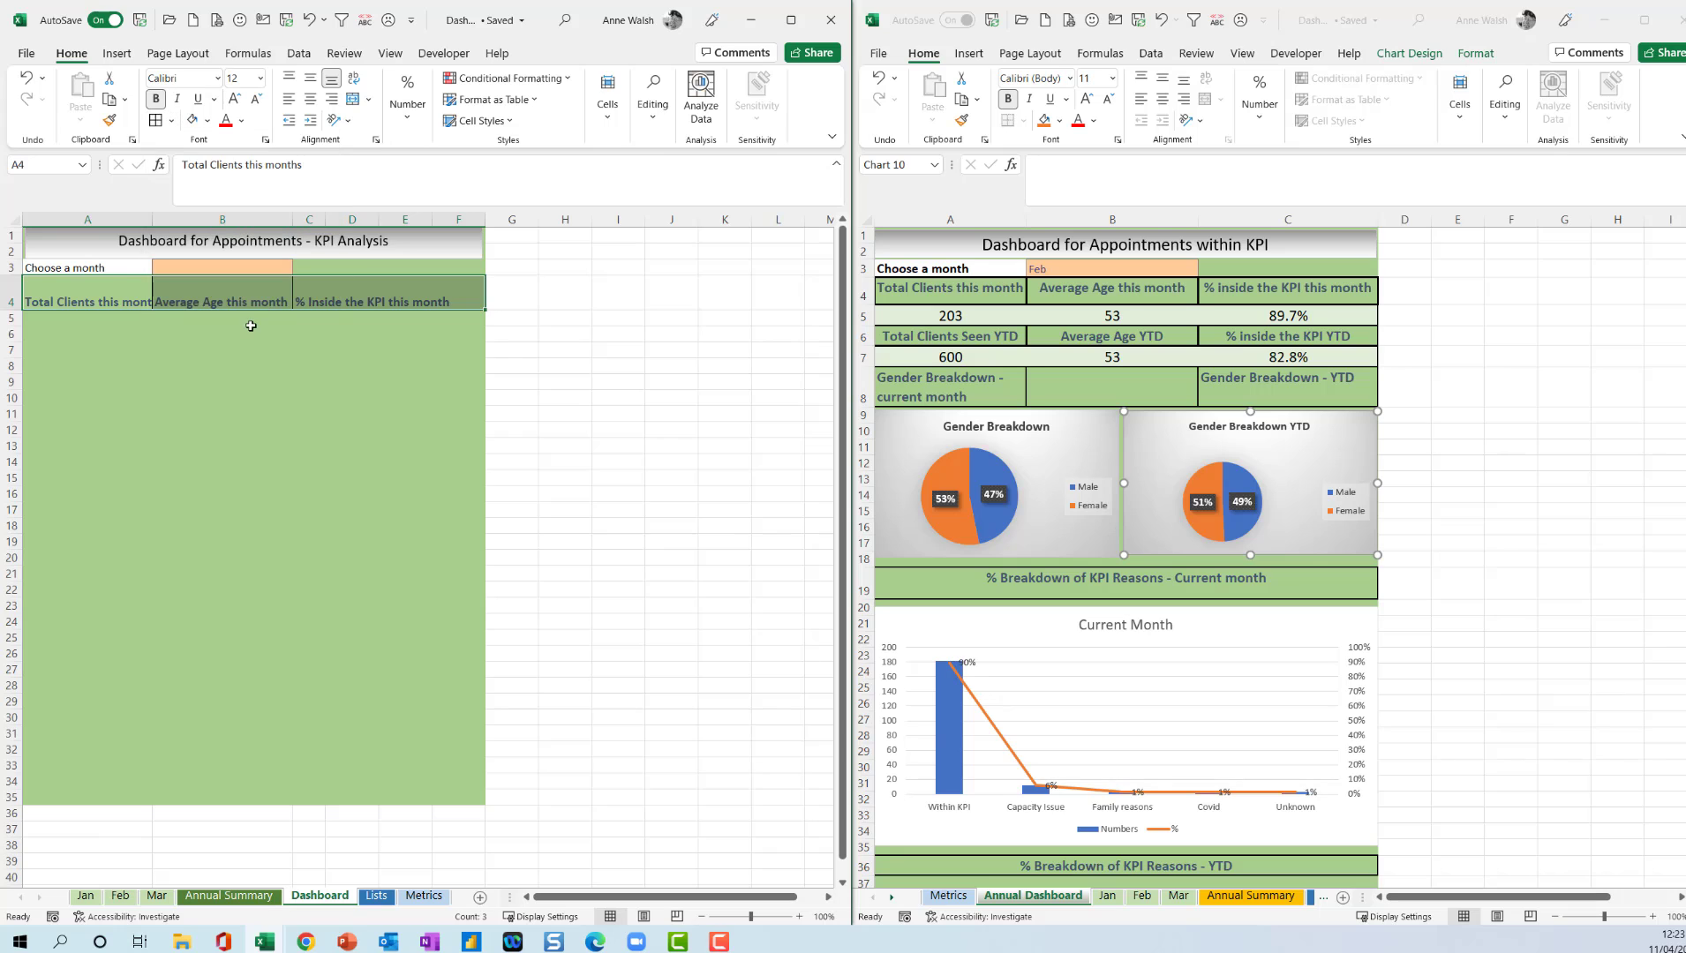
{"action": "left_click", "coordinate": [243, 304]}
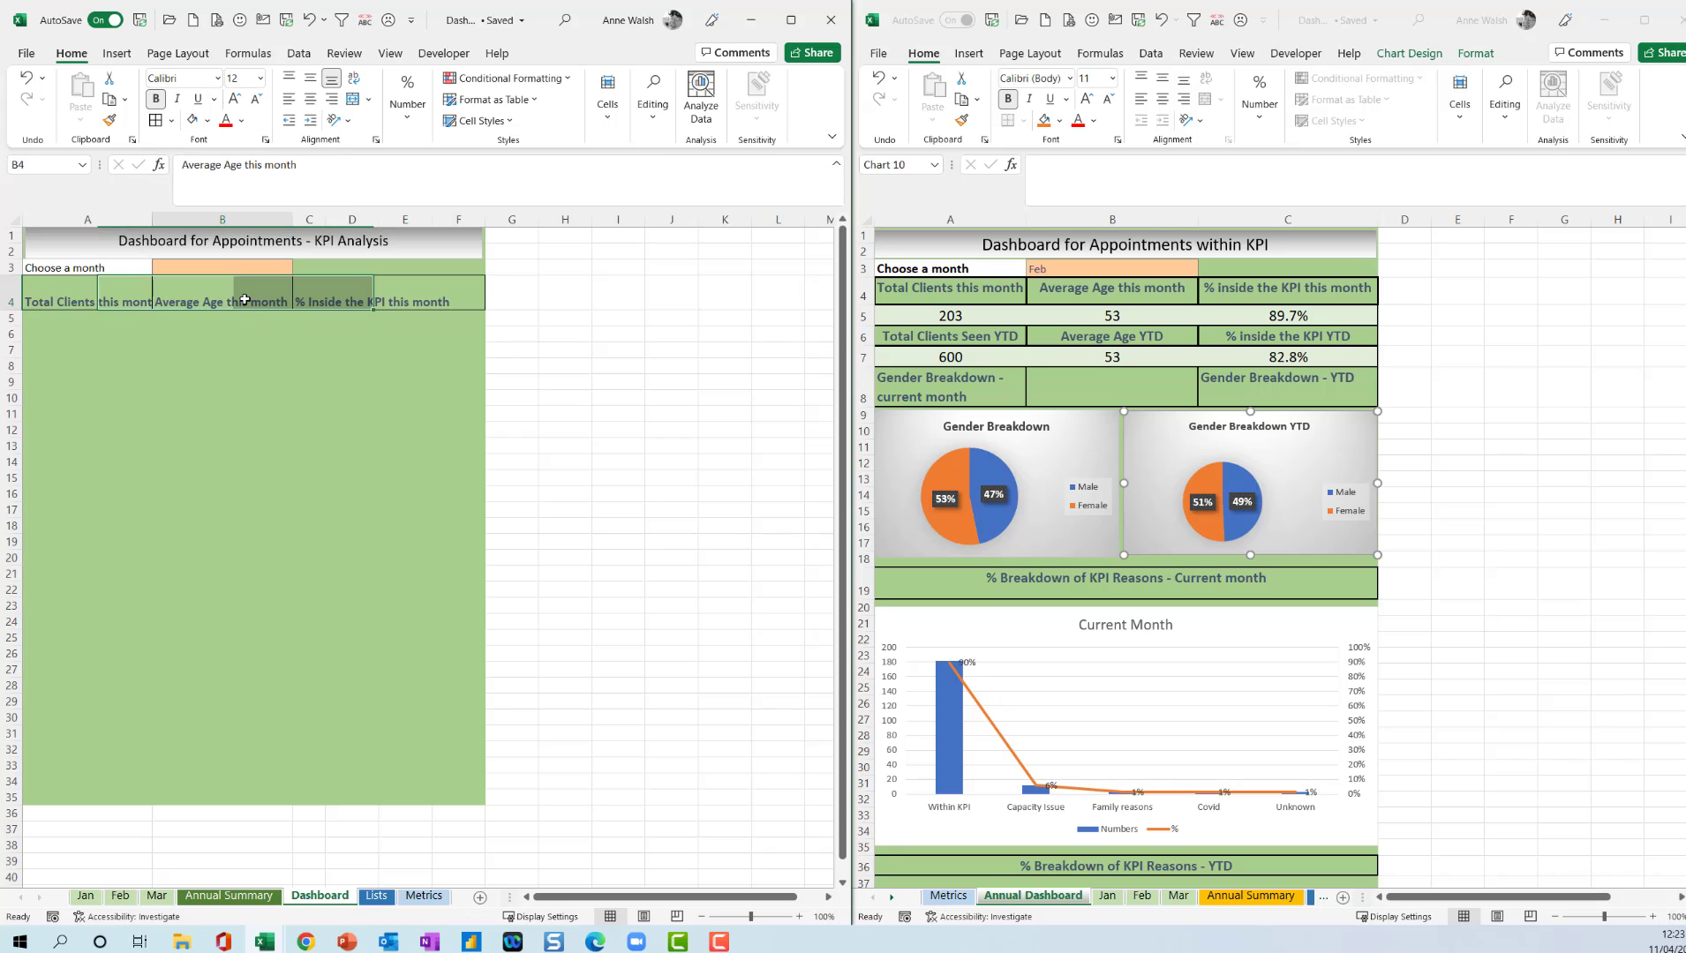
Review the month list in B3 and the monthly totals in row 10 of the Annual Summary sheet.
{"action": "left_click", "coordinate": [71, 320]}
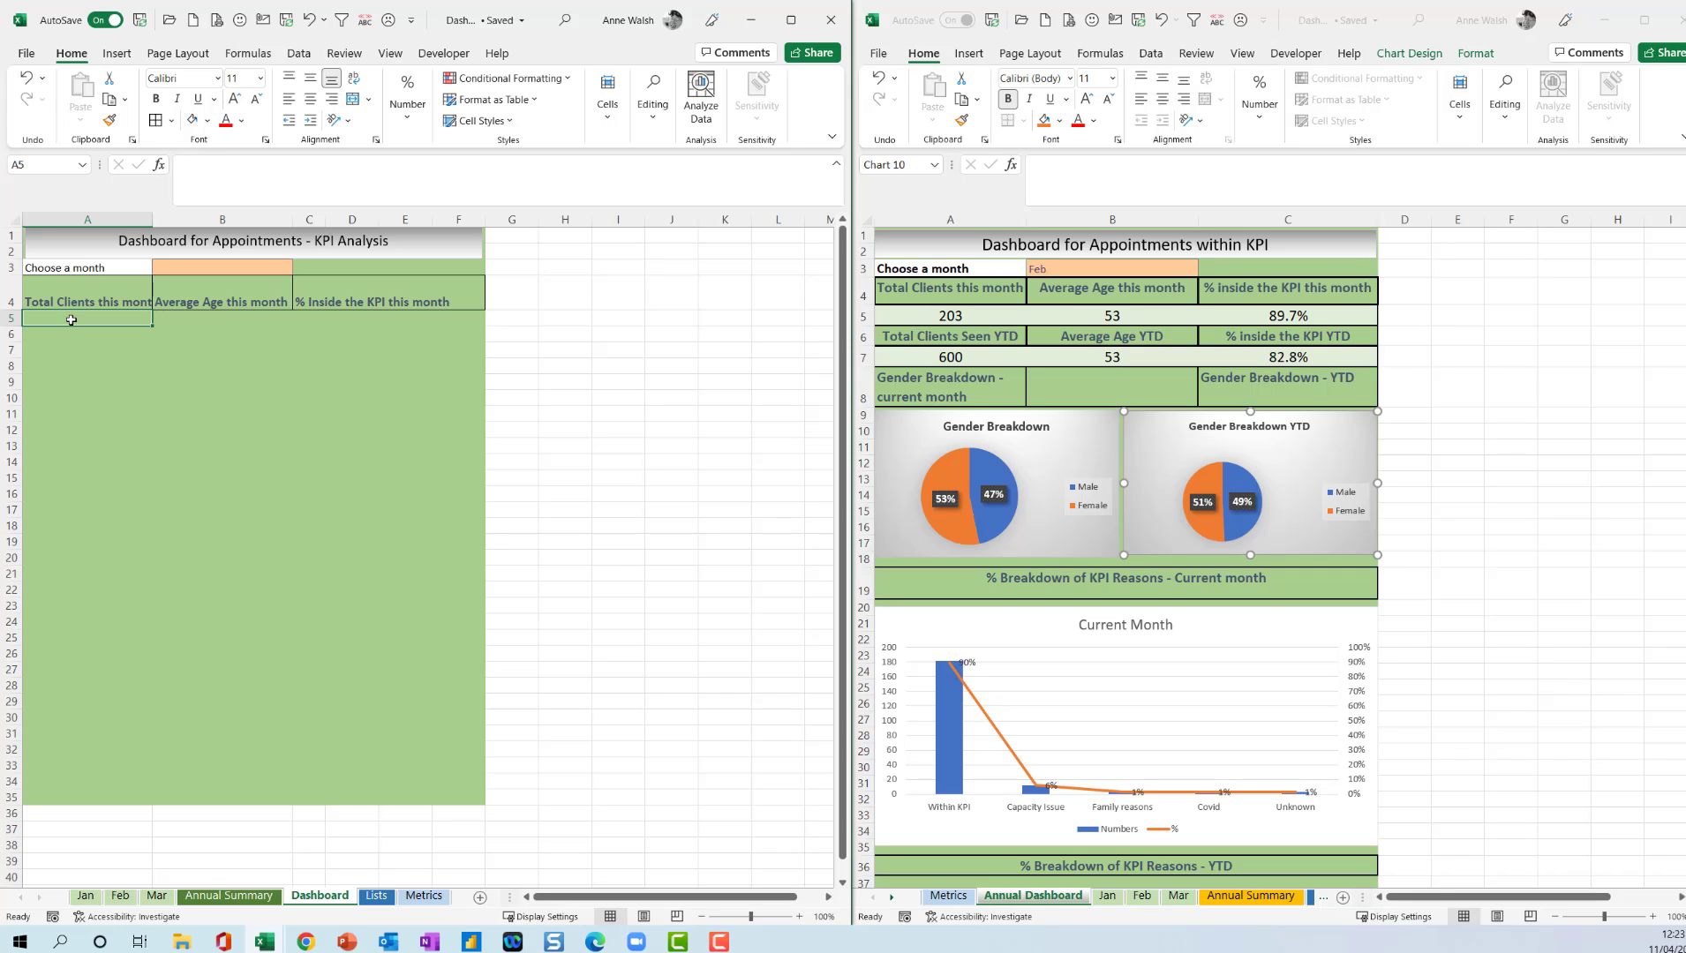
{"action": "left_click", "coordinate": [203, 270]}
{"action": "left_click", "coordinate": [300, 269]}
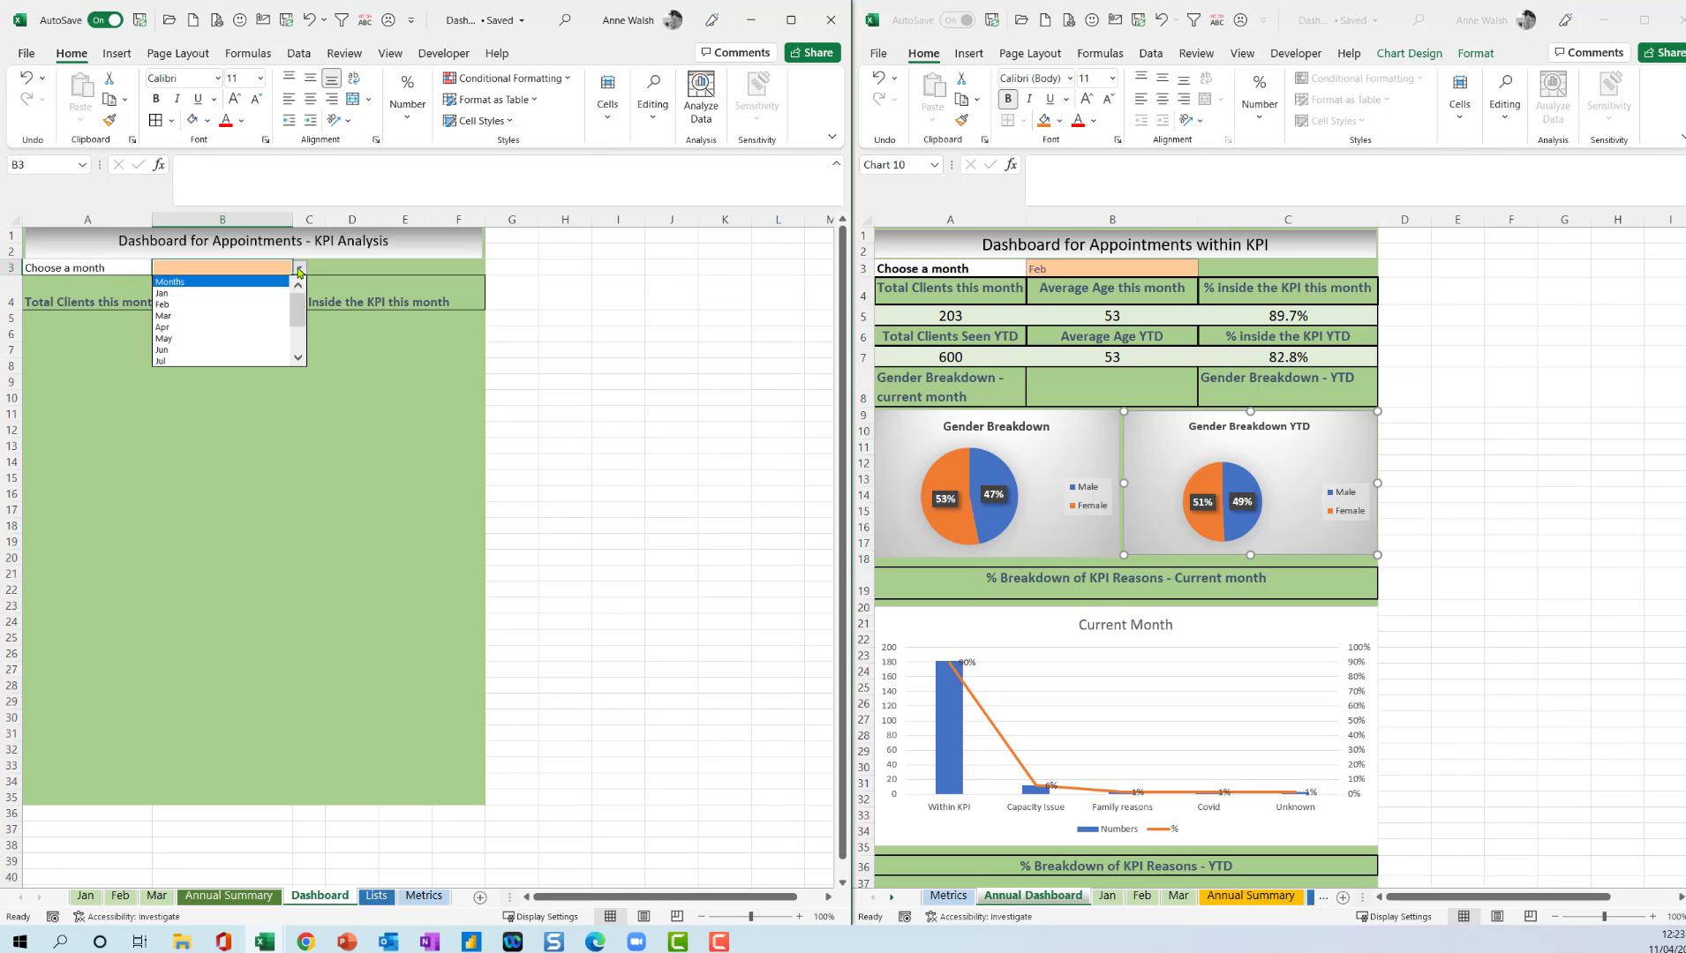
{"action": "left_click", "coordinate": [299, 270]}
{"action": "left_click", "coordinate": [51, 323]}
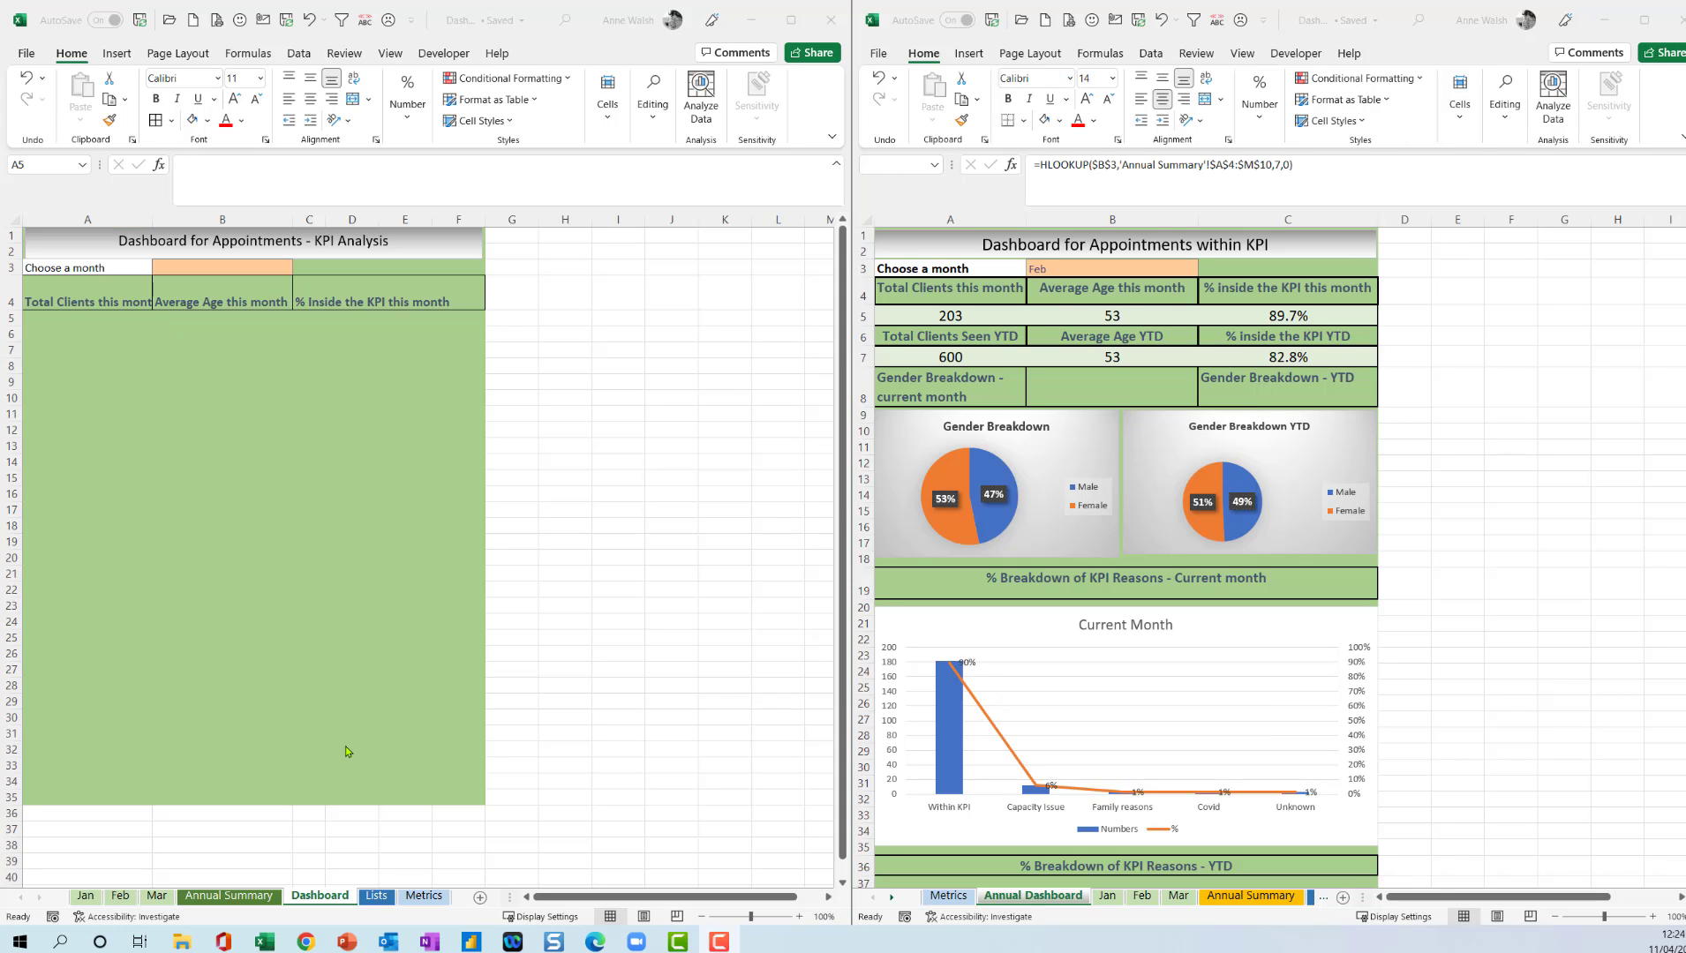
{"action": "left_click", "coordinate": [250, 897]}
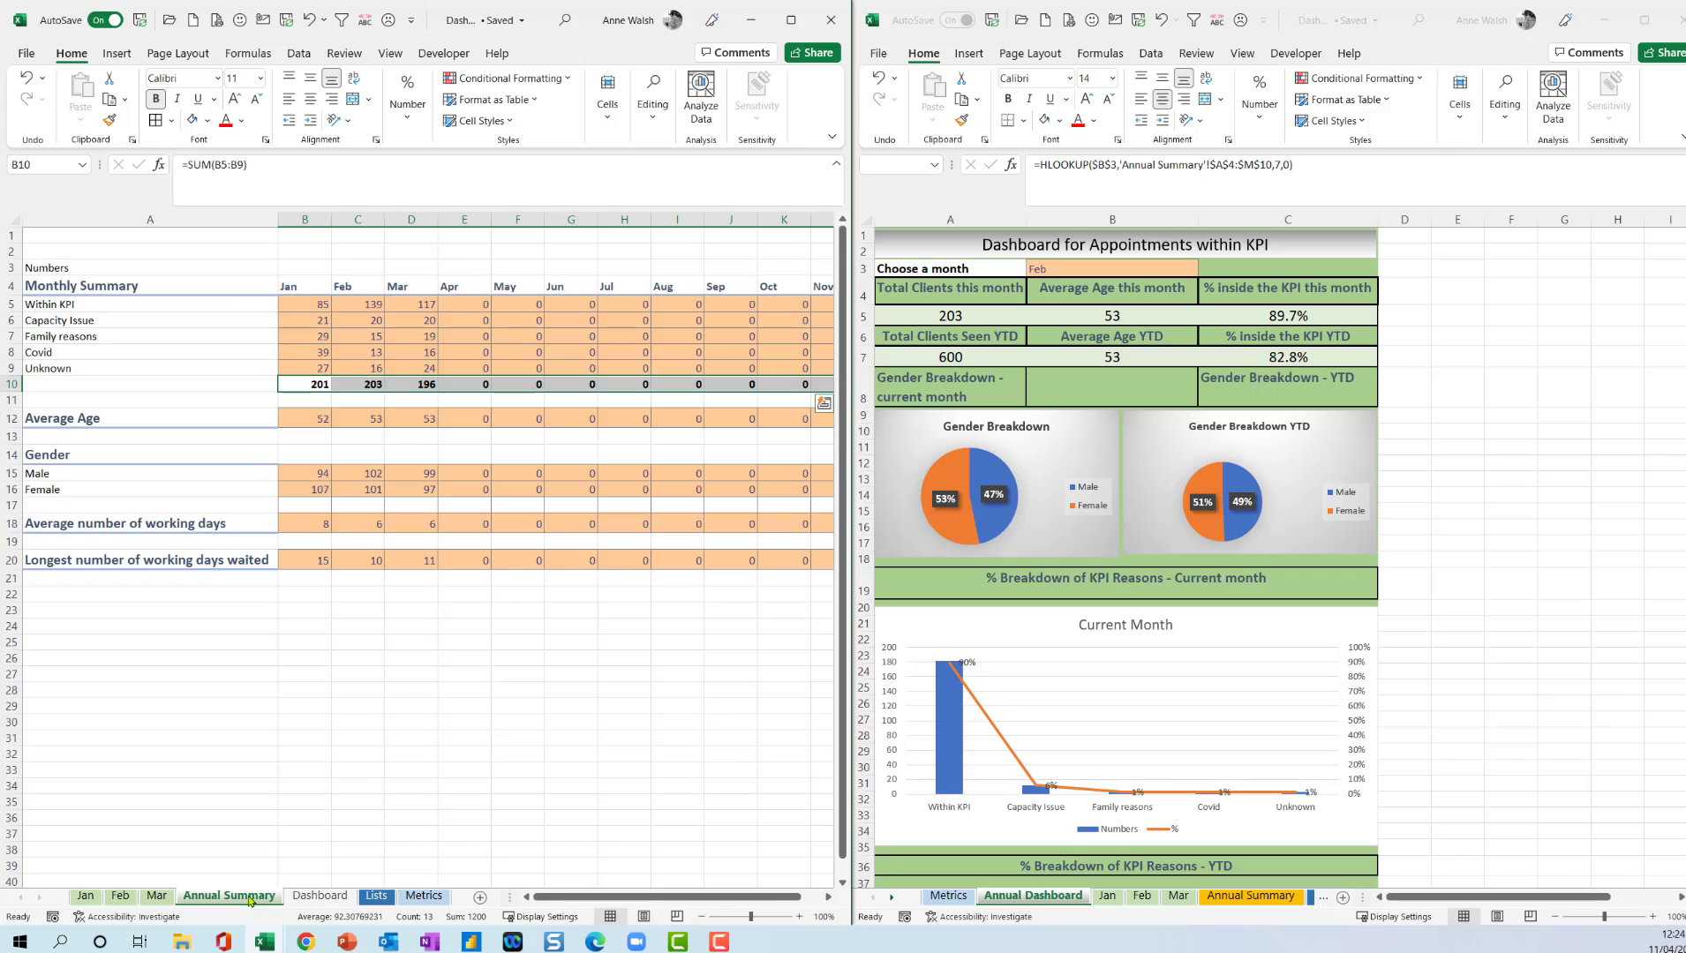
{"action": "left_click", "coordinate": [311, 386]}
{"action": "left_click", "coordinate": [314, 300]}
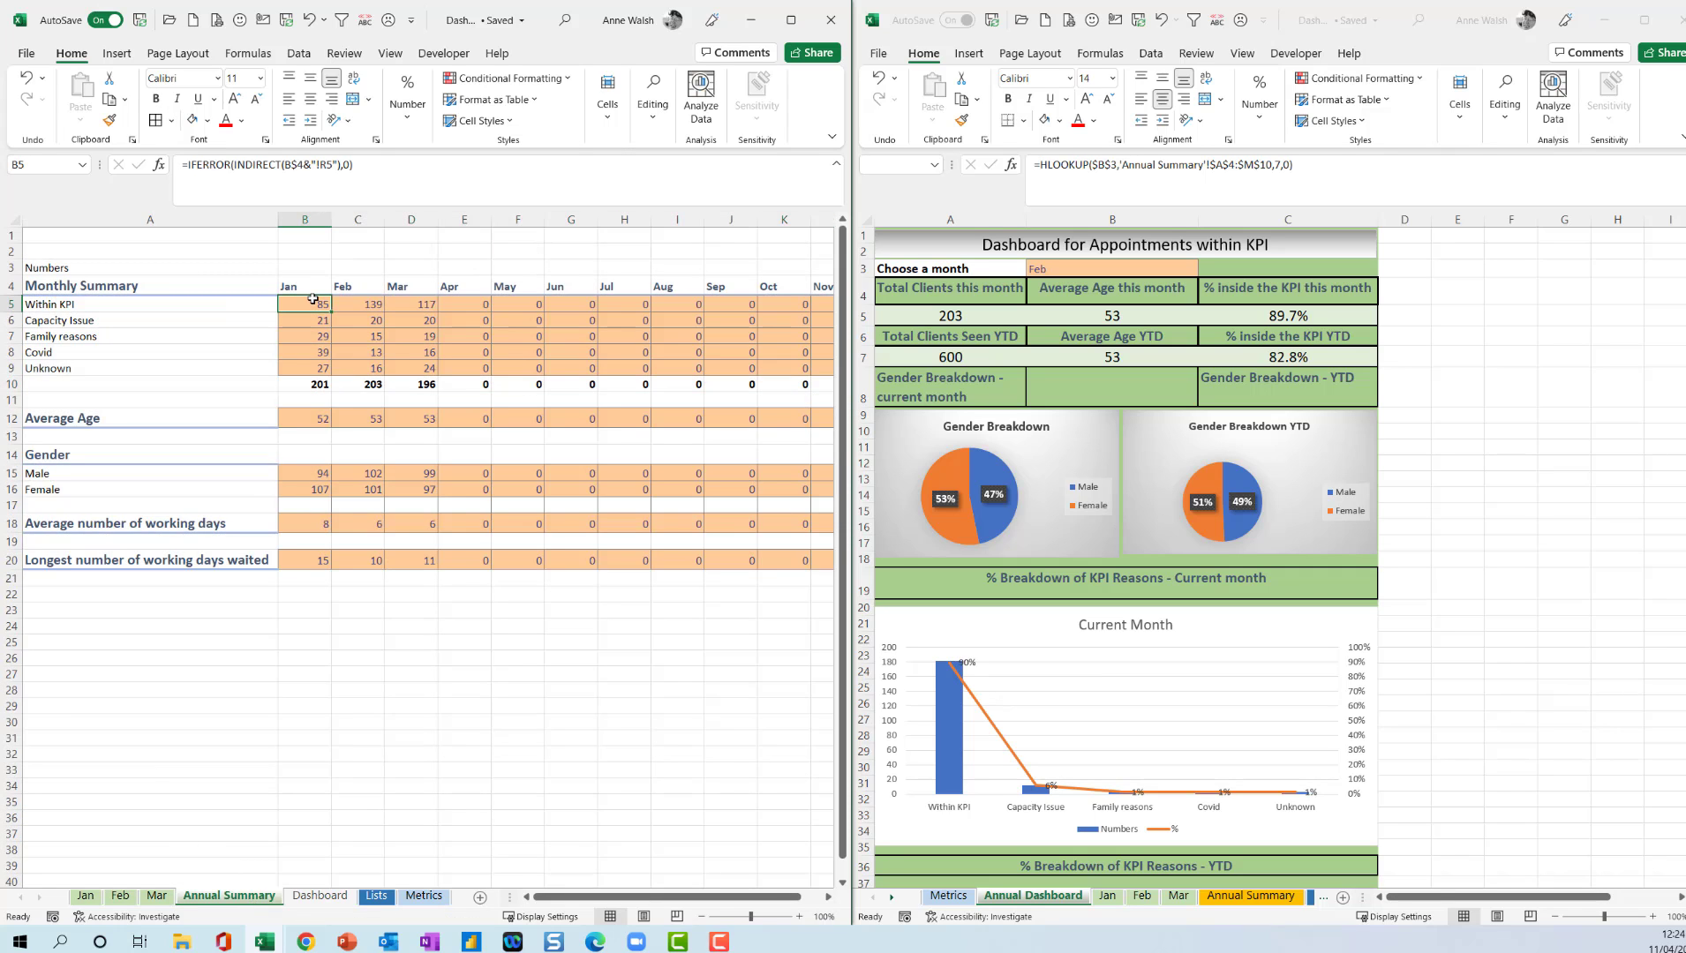
{"action": "left_click", "coordinate": [312, 385]}
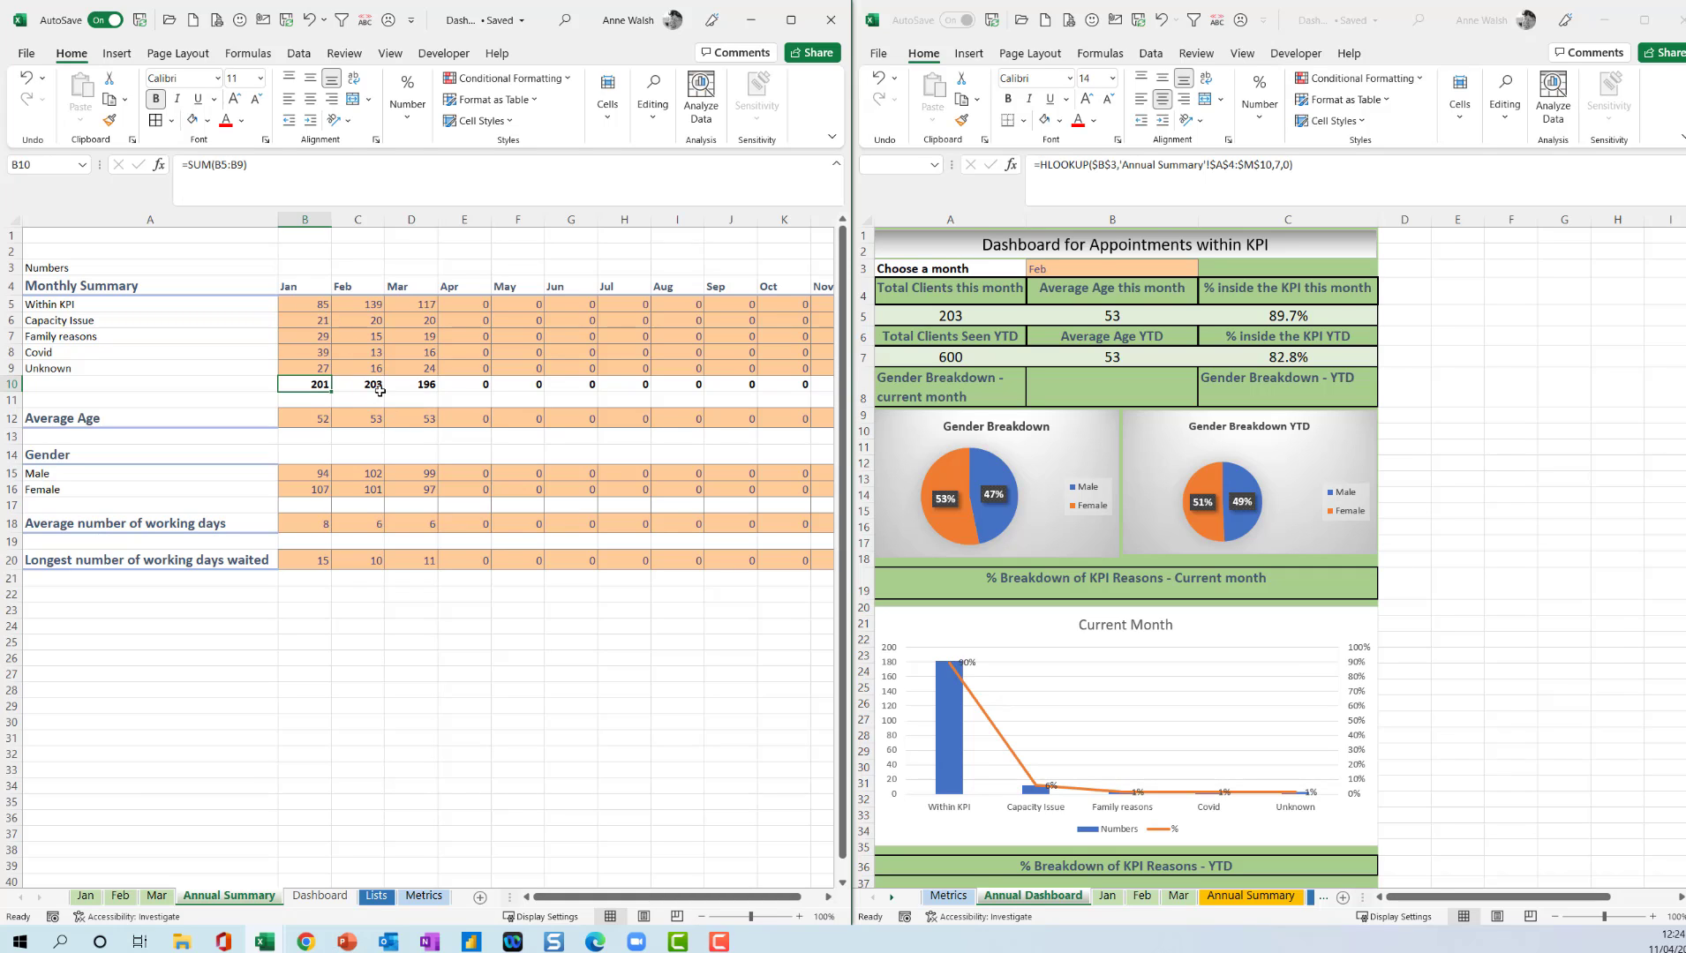
{"action": "left_click", "coordinate": [319, 896]}
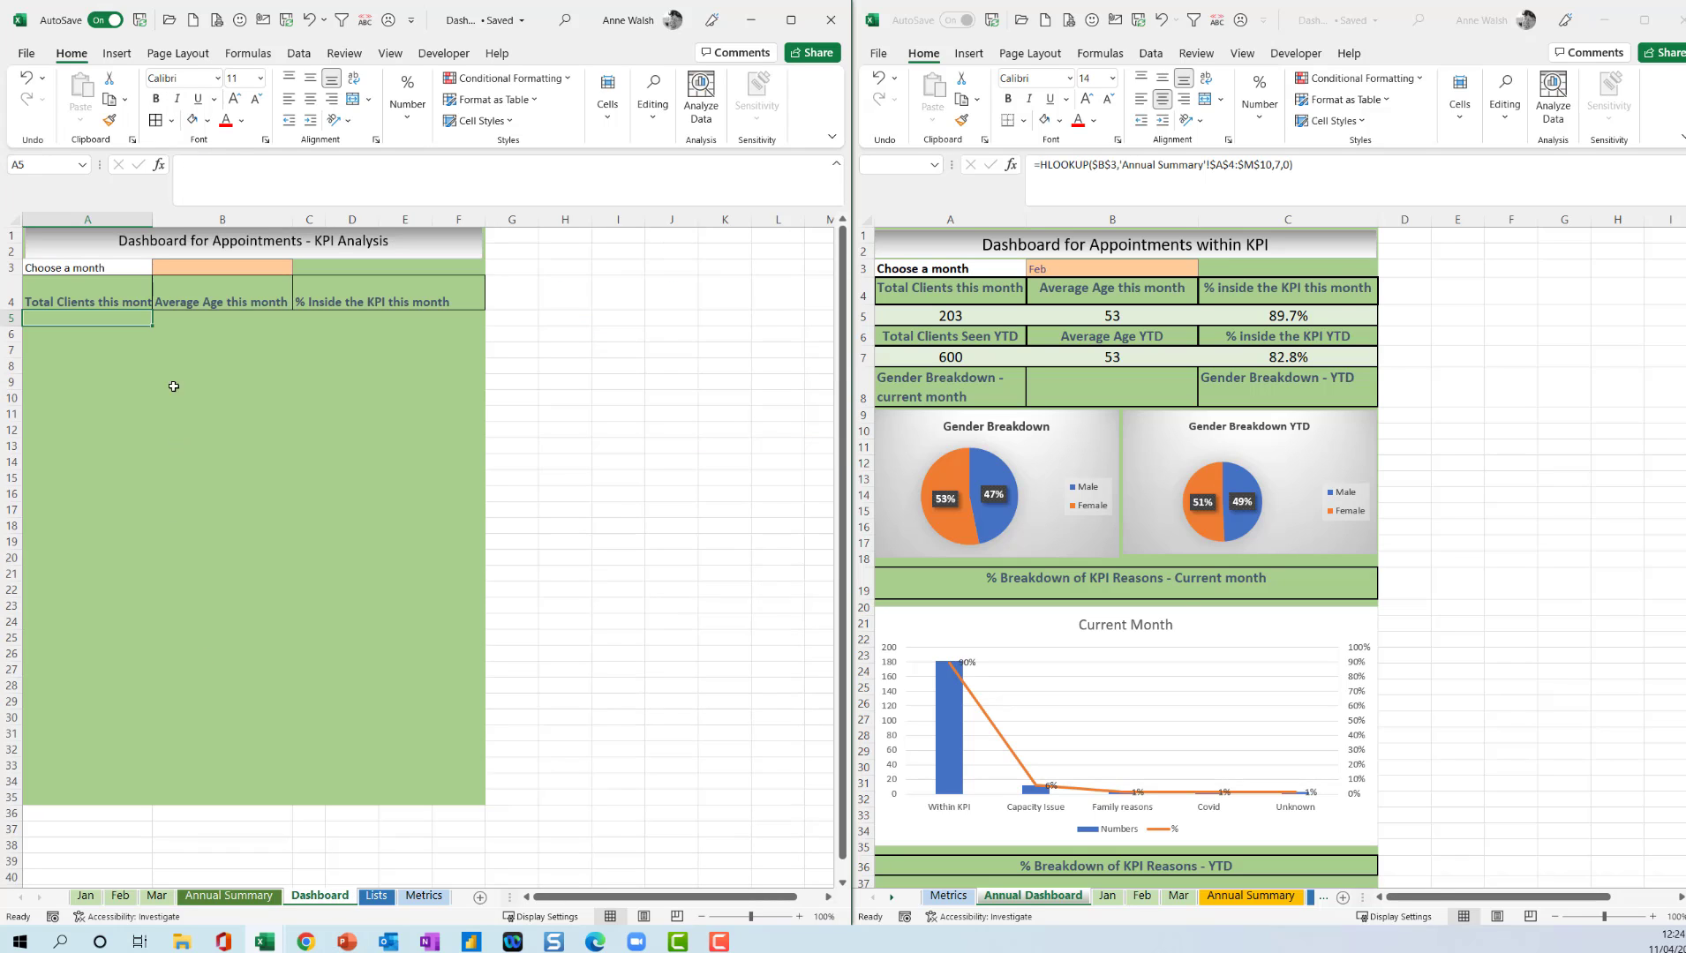
Start an HLOOKUP function in Dashboard cell A5 with the absolute reference $B$3 as its lookup value.
{"action": "left_click", "coordinate": [246, 56]}
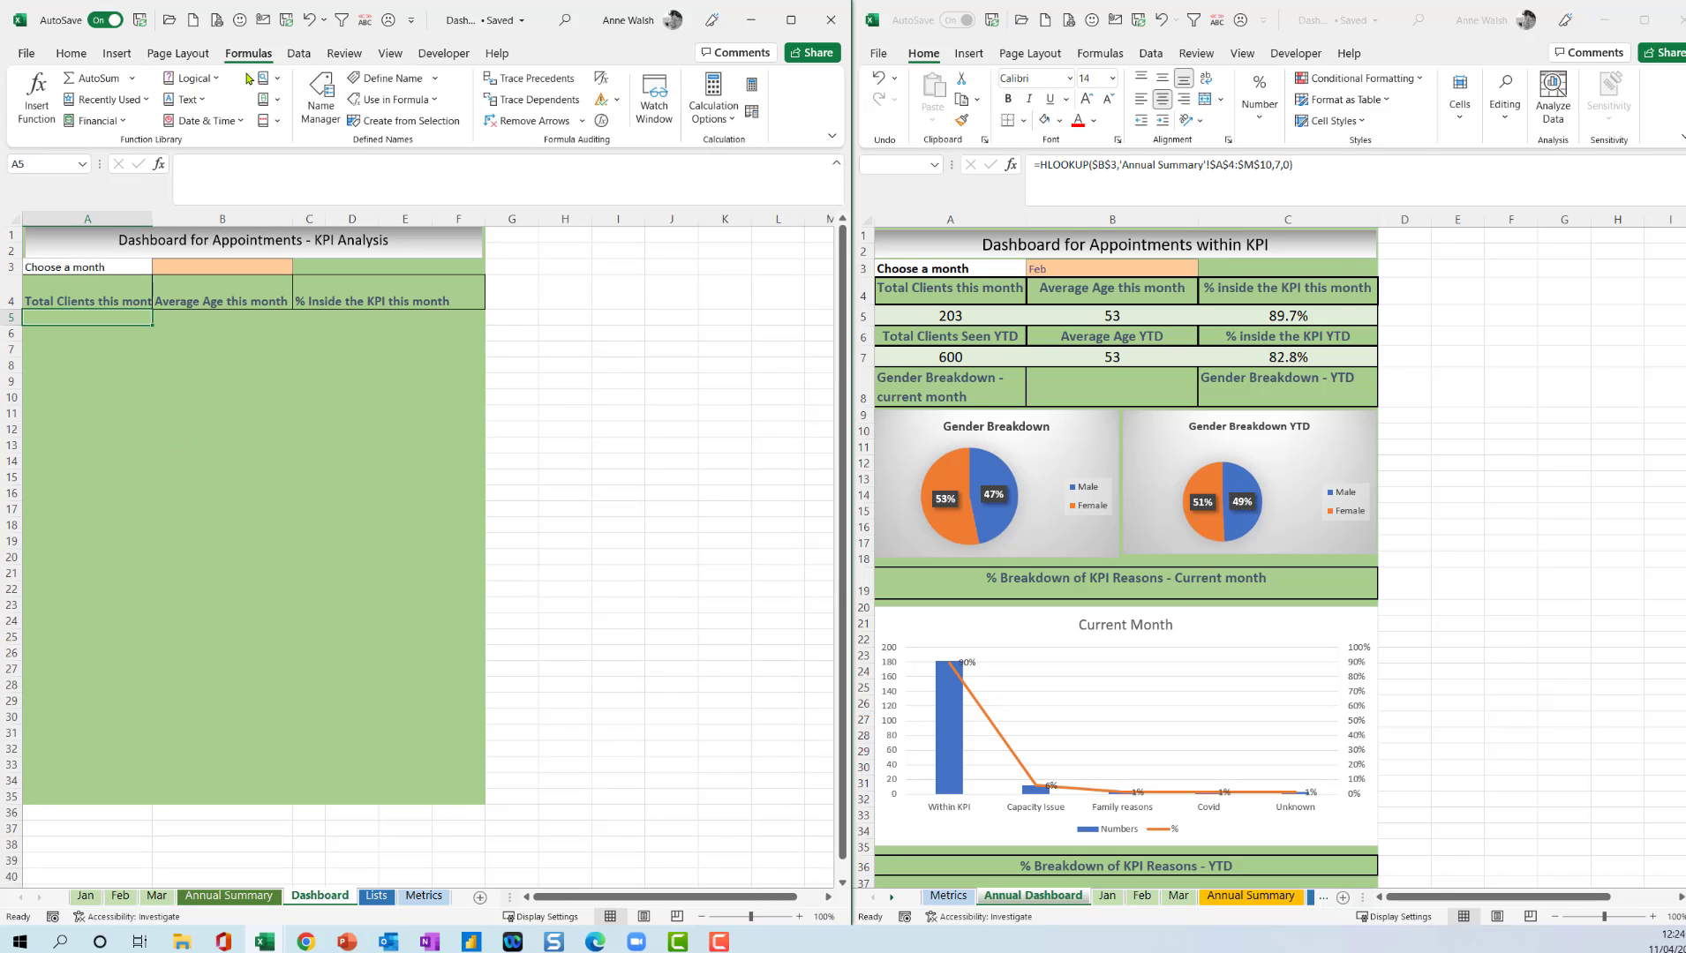
{"action": "left_click", "coordinate": [269, 78]}
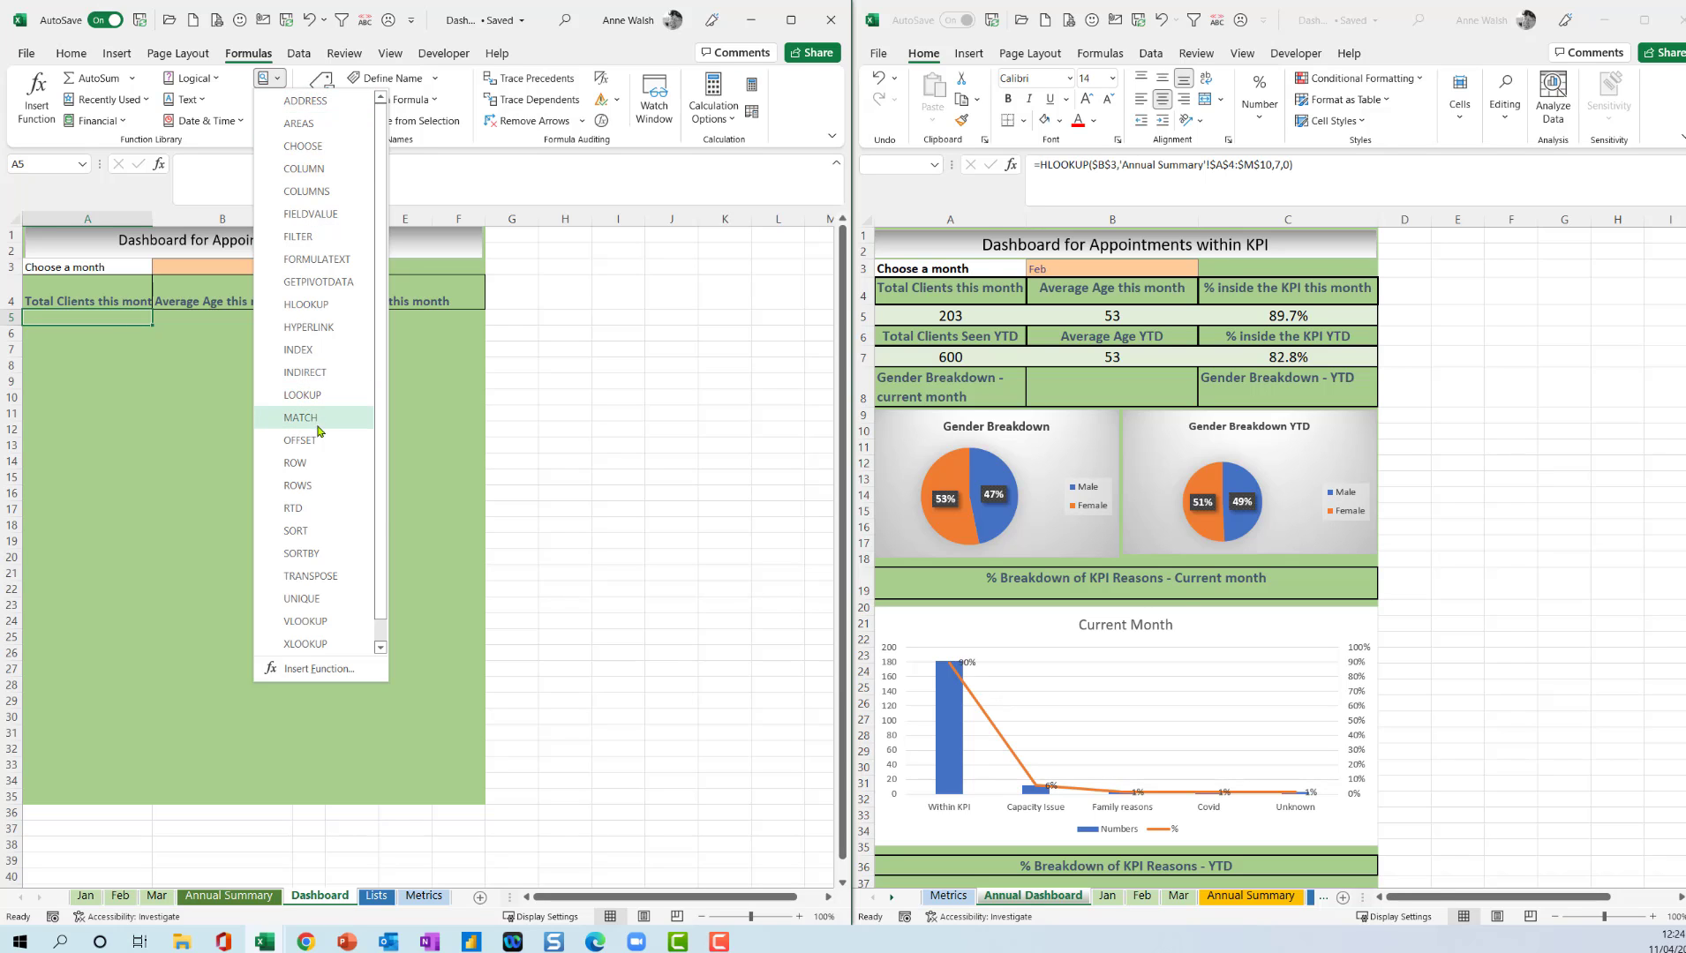
{"action": "left_click", "coordinate": [326, 305]}
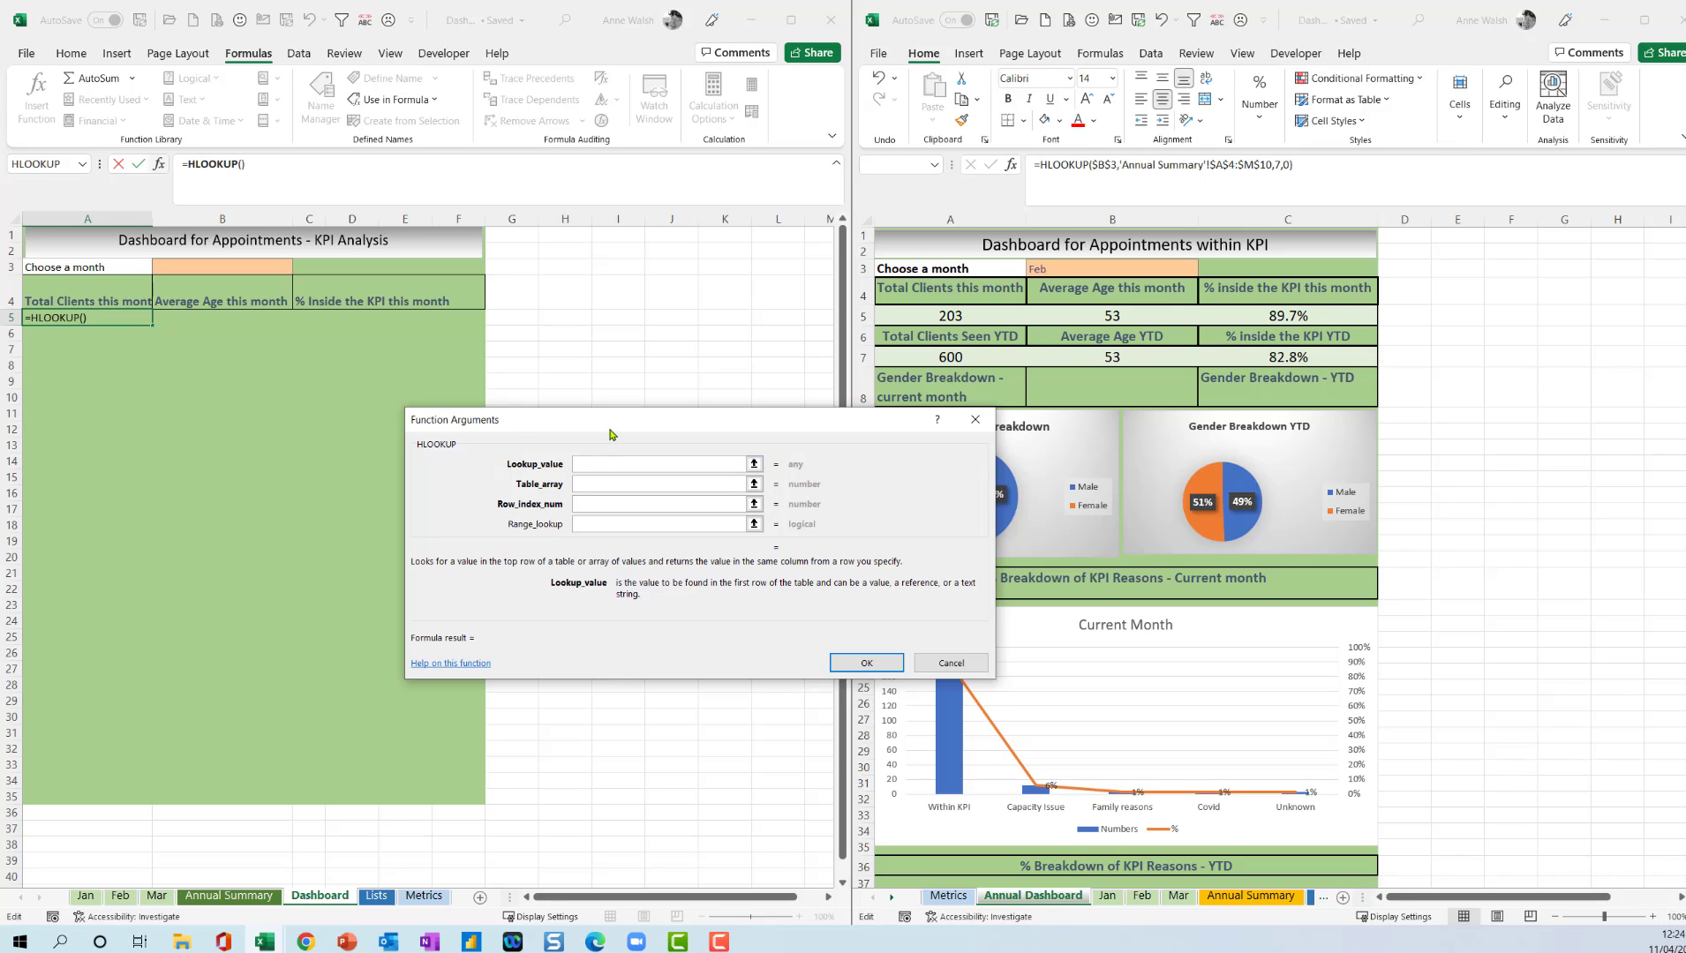
{"action": "left_click", "coordinate": [248, 265]}
{"action": "key", "text": "F4"}
Set the HLOOKUP table array to the absolute range 'Annual Summary'!$A$4:$N$10.
{"action": "left_click", "coordinate": [579, 484]}
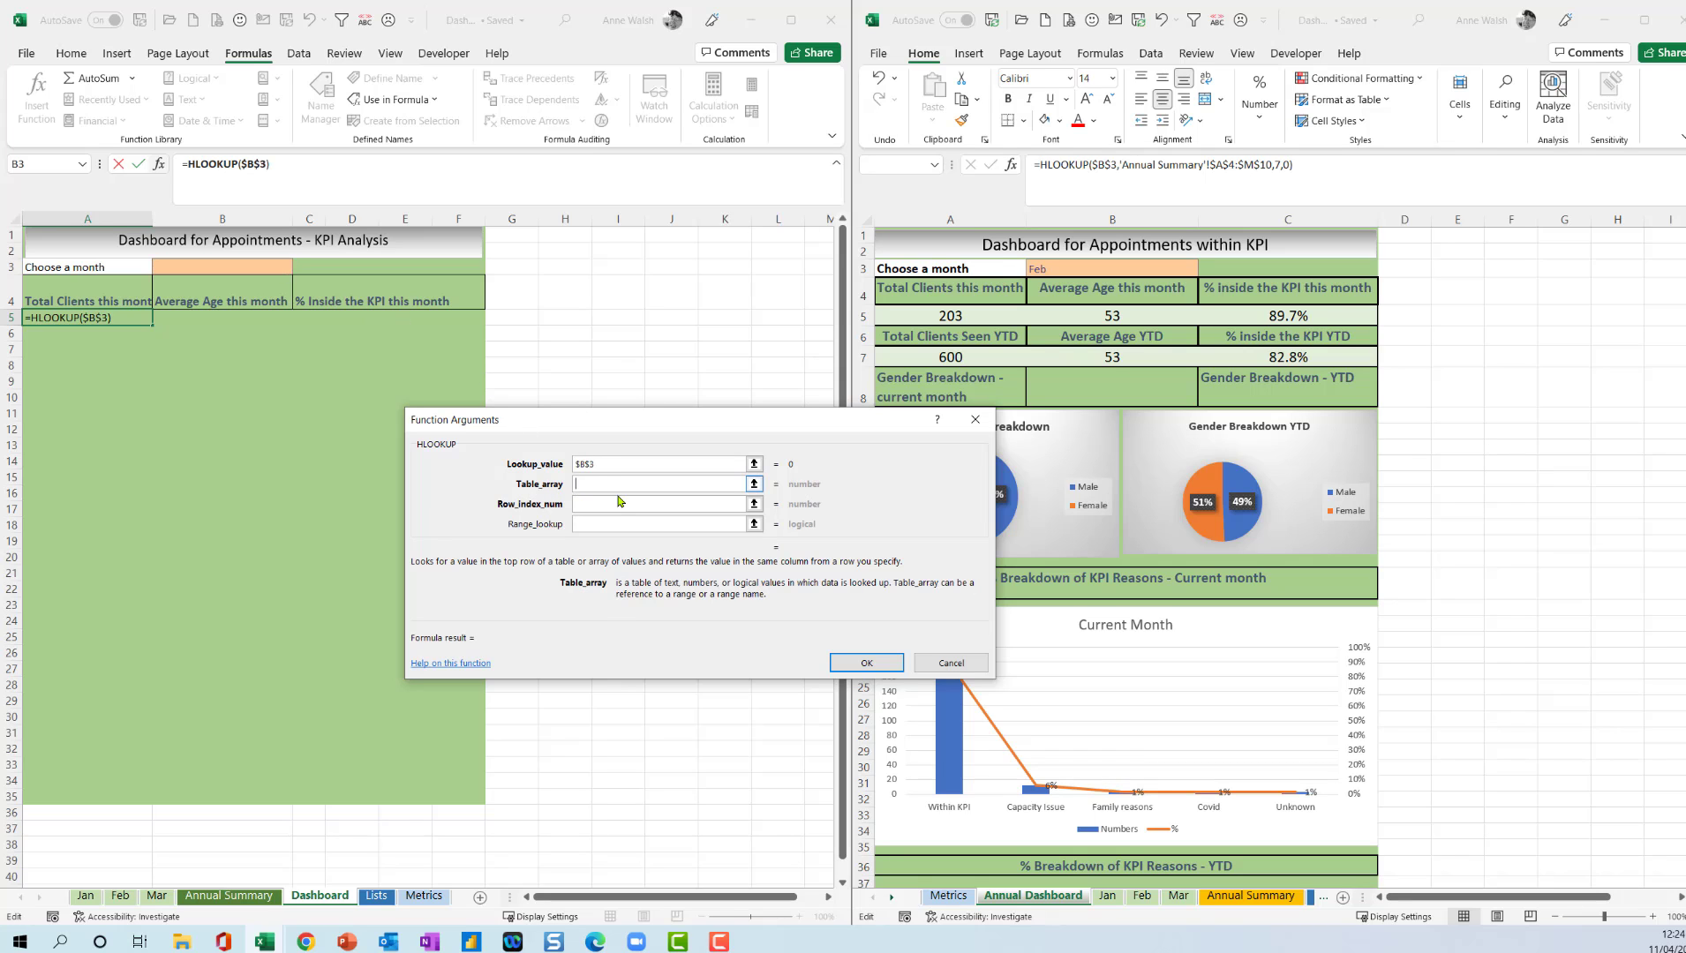
{"action": "left_click", "coordinate": [228, 895]}
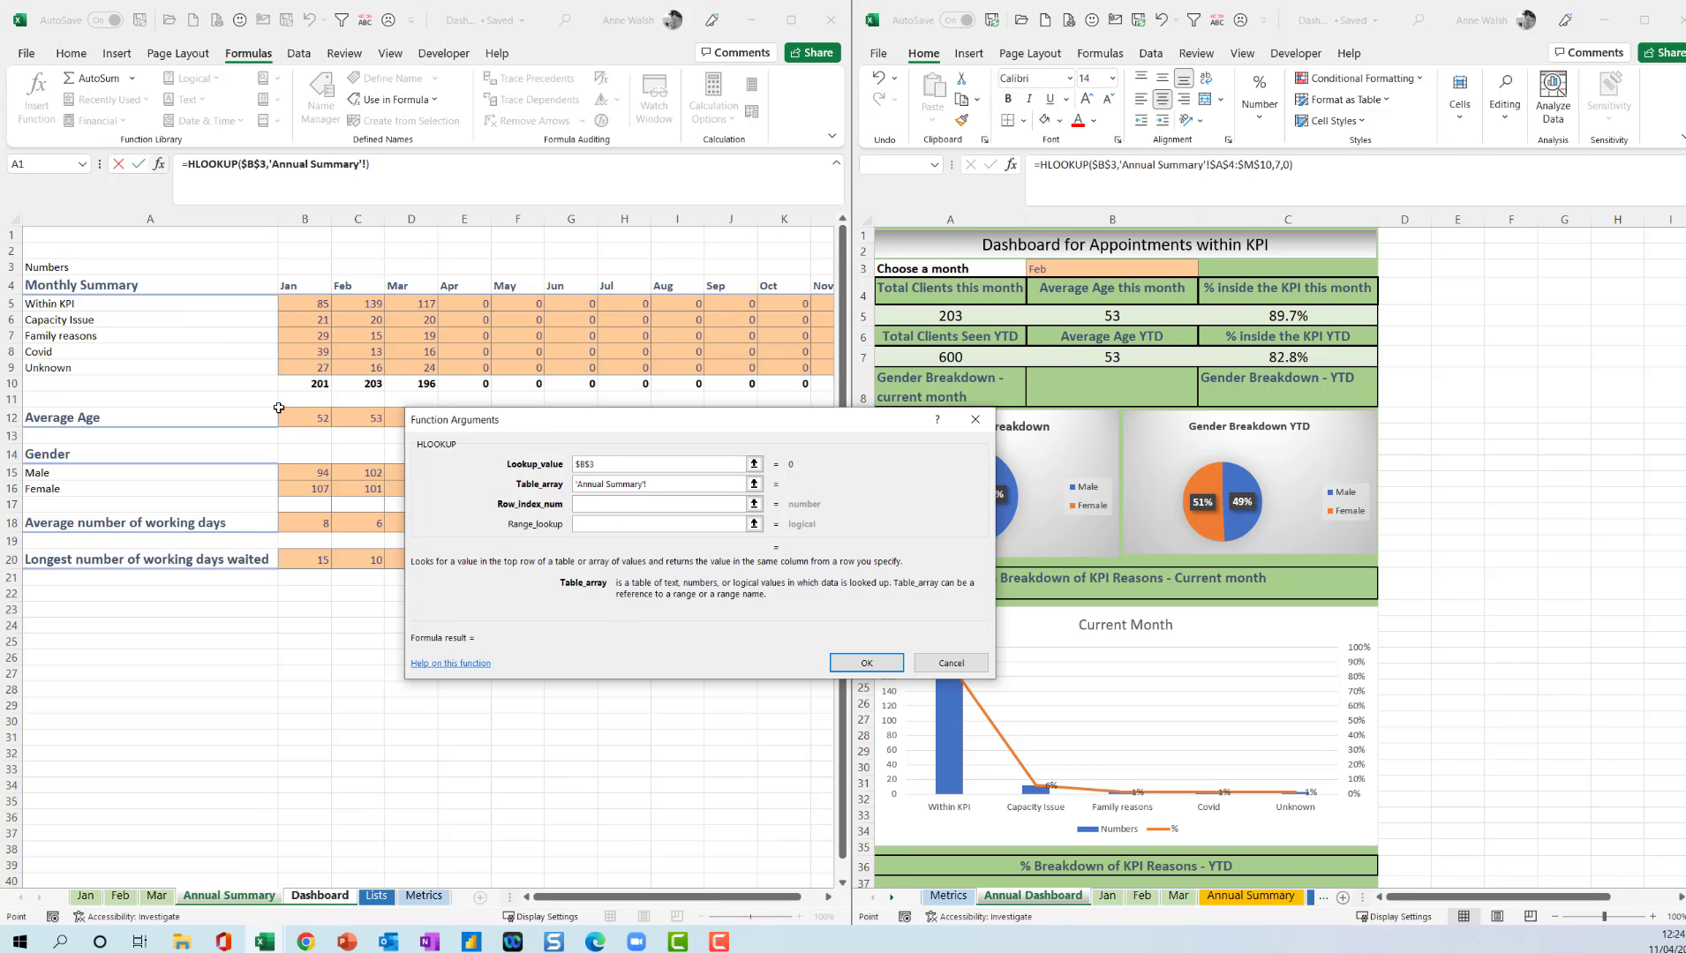
{"action": "left_click_drag", "start_coordinate": [216, 288], "coordinate": [405, 369]}
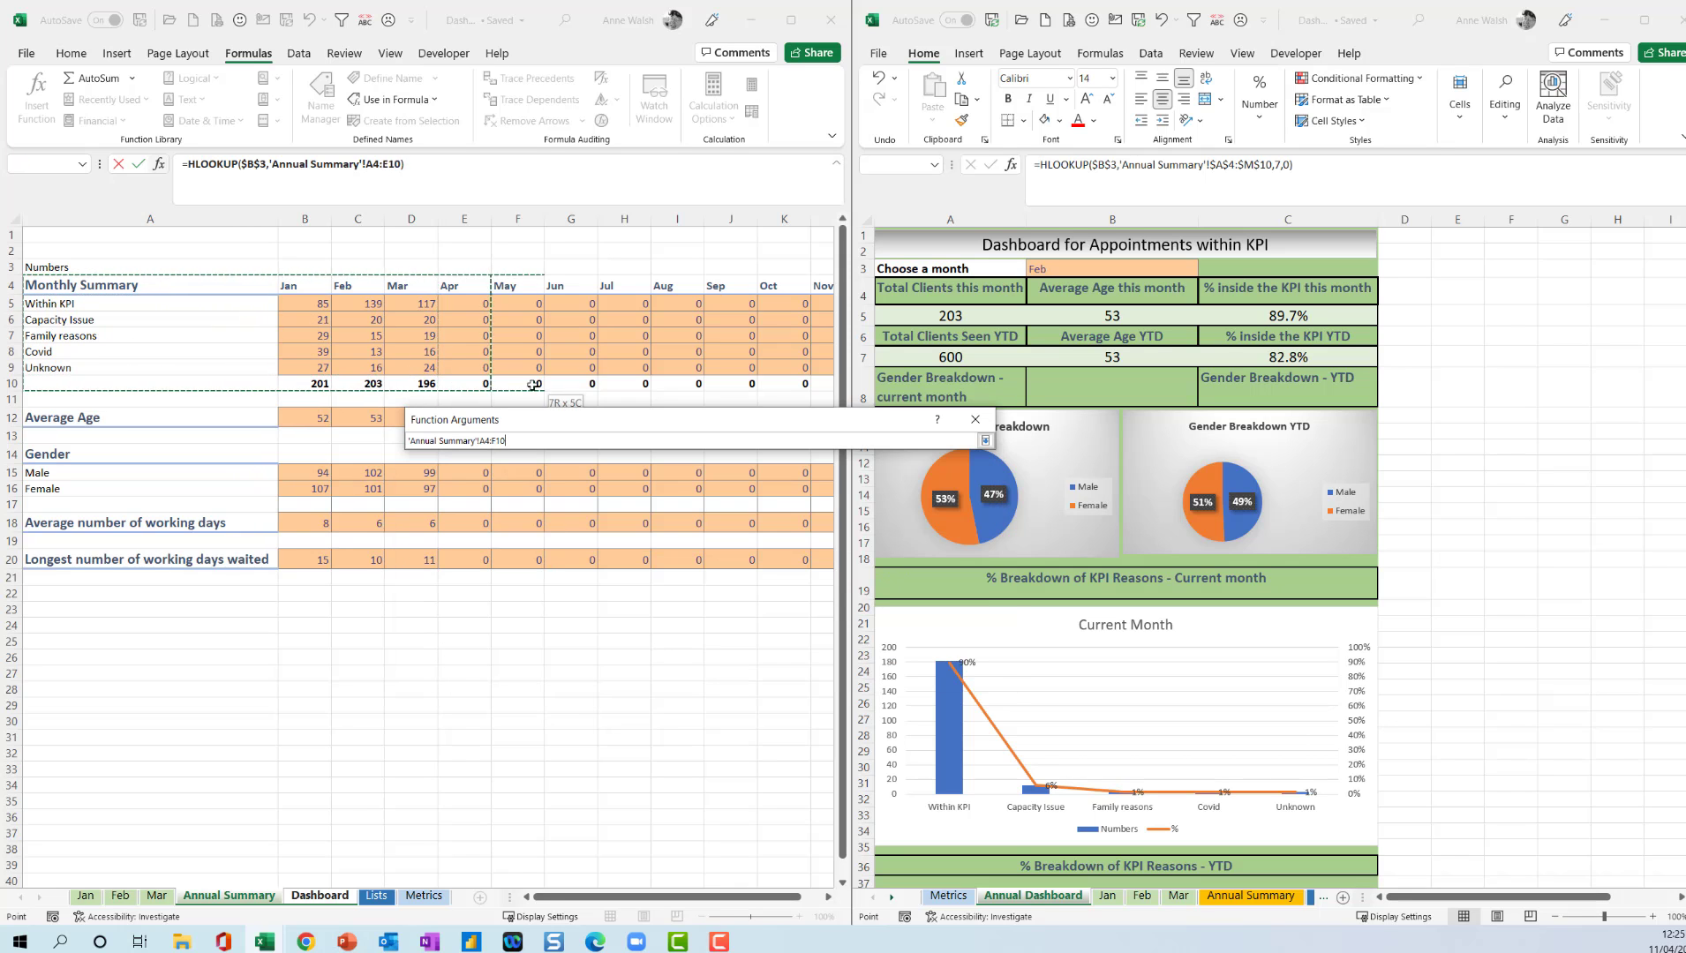
{"action": "left_click_drag", "start_coordinate": [534, 385], "coordinate": [705, 385]}
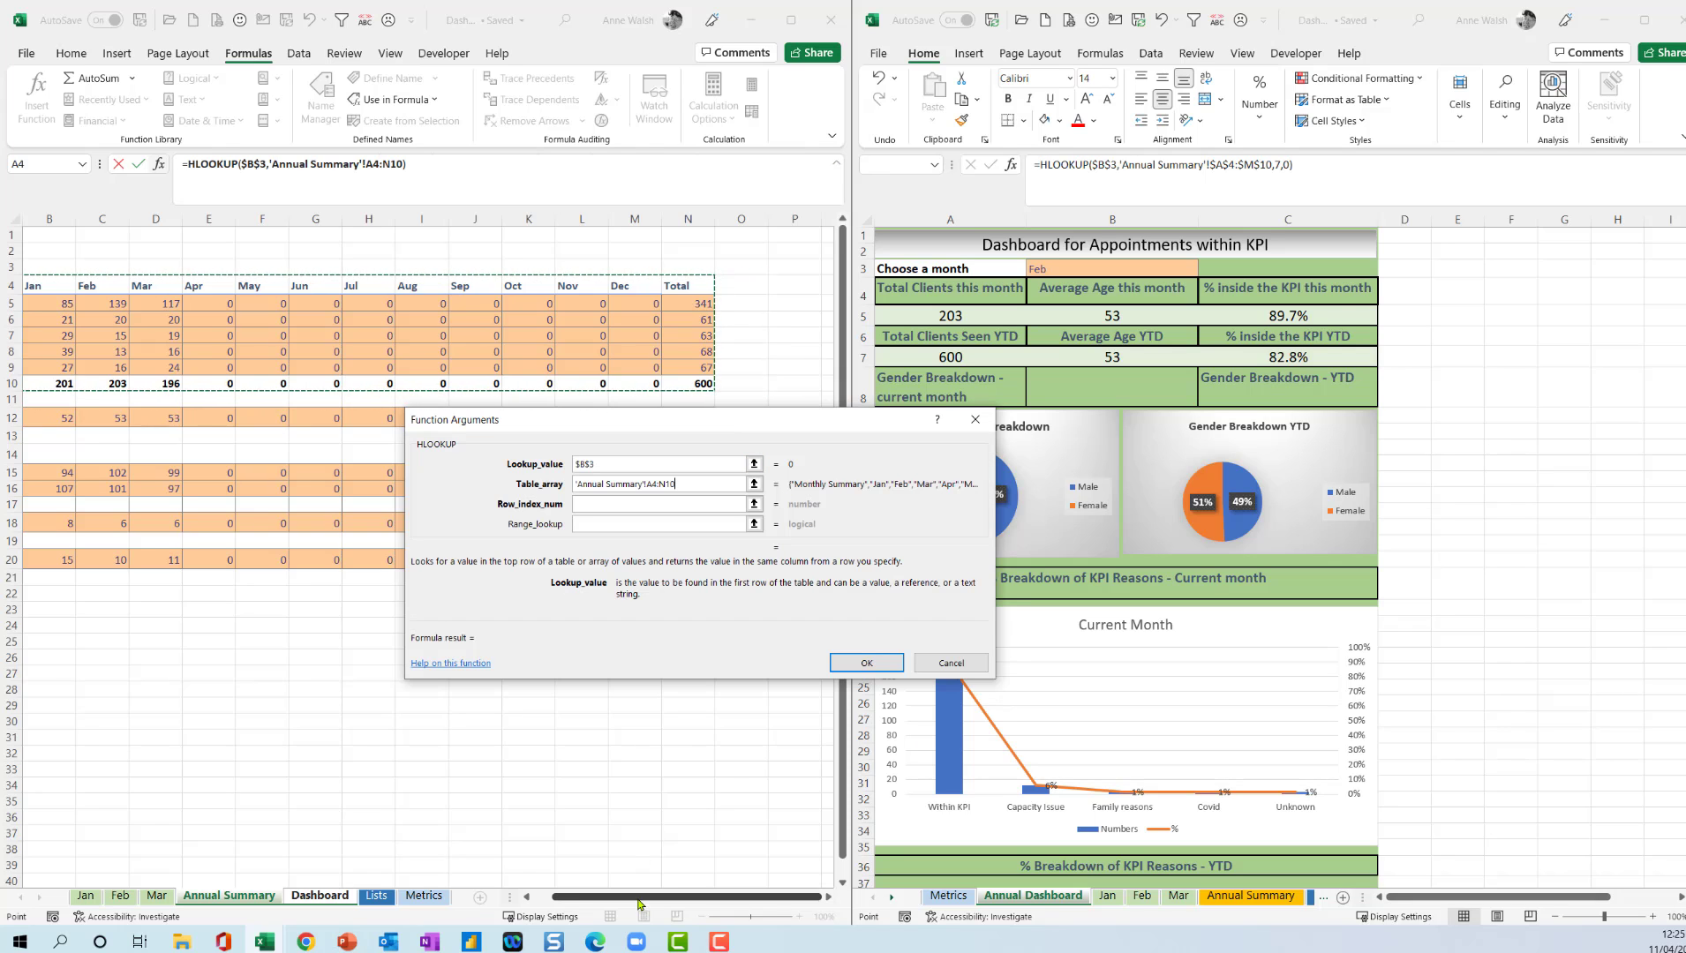
{"action": "key", "text": "F4"}
{"action": "left_click_drag", "start_coordinate": [639, 900], "coordinate": [621, 900]}
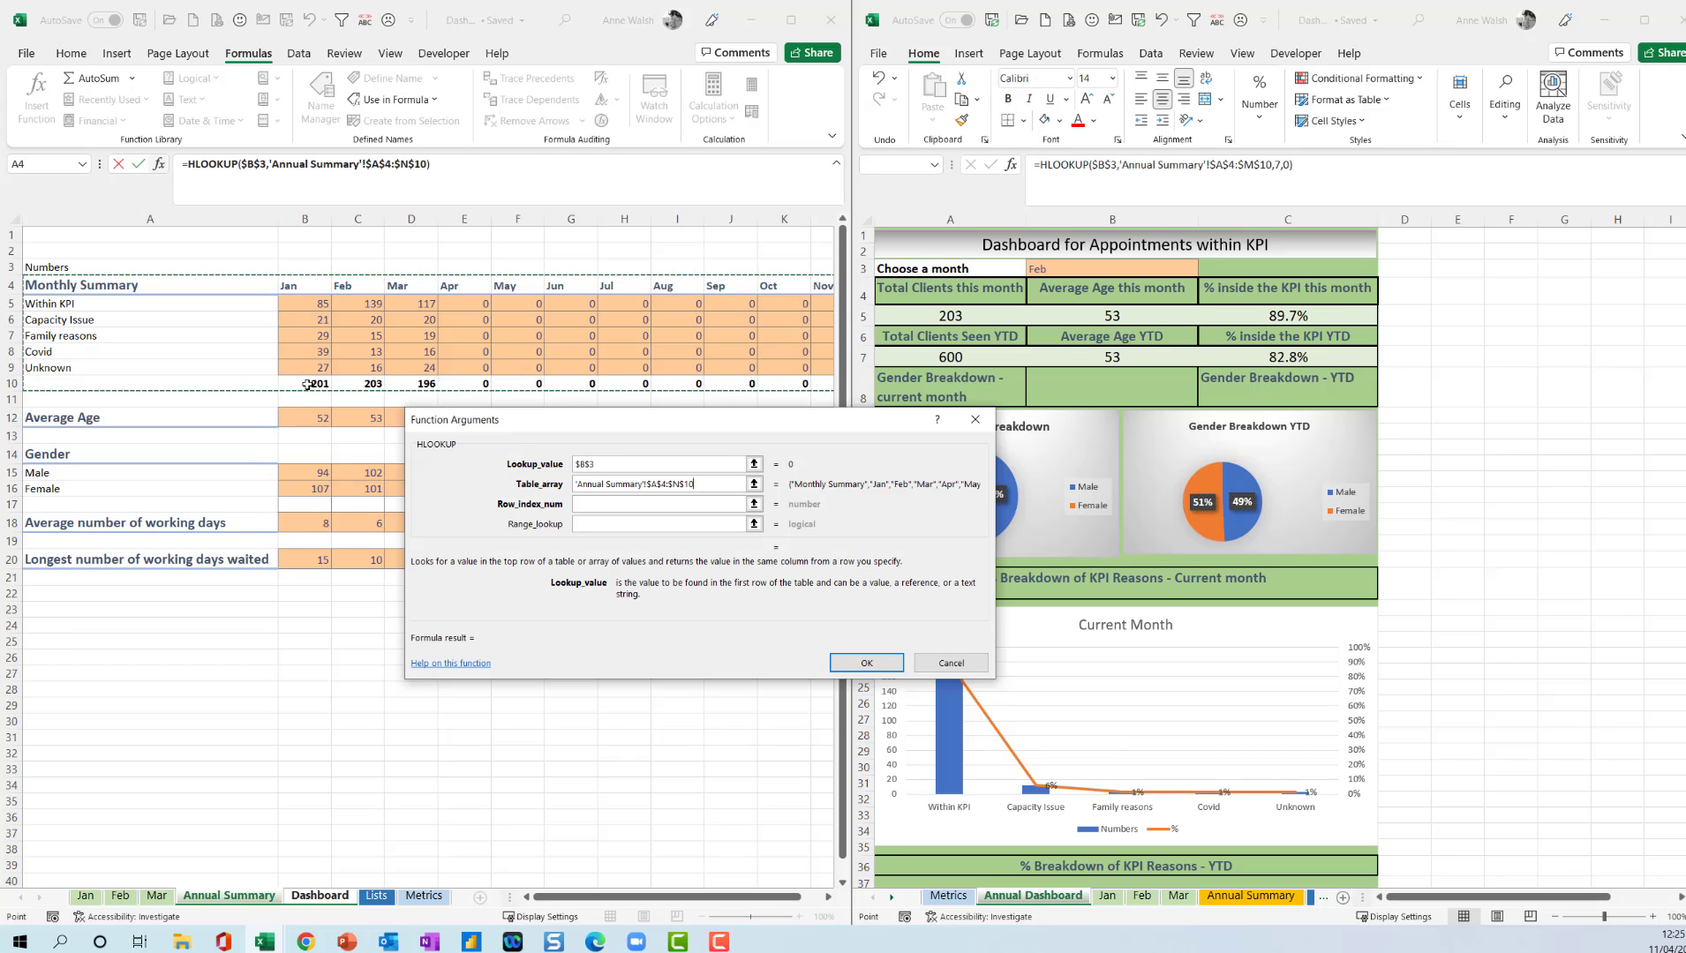
Complete the HLOOKUP in A5 with row index number 7 and range lookup 0.
{"action": "left_click", "coordinate": [600, 509]}
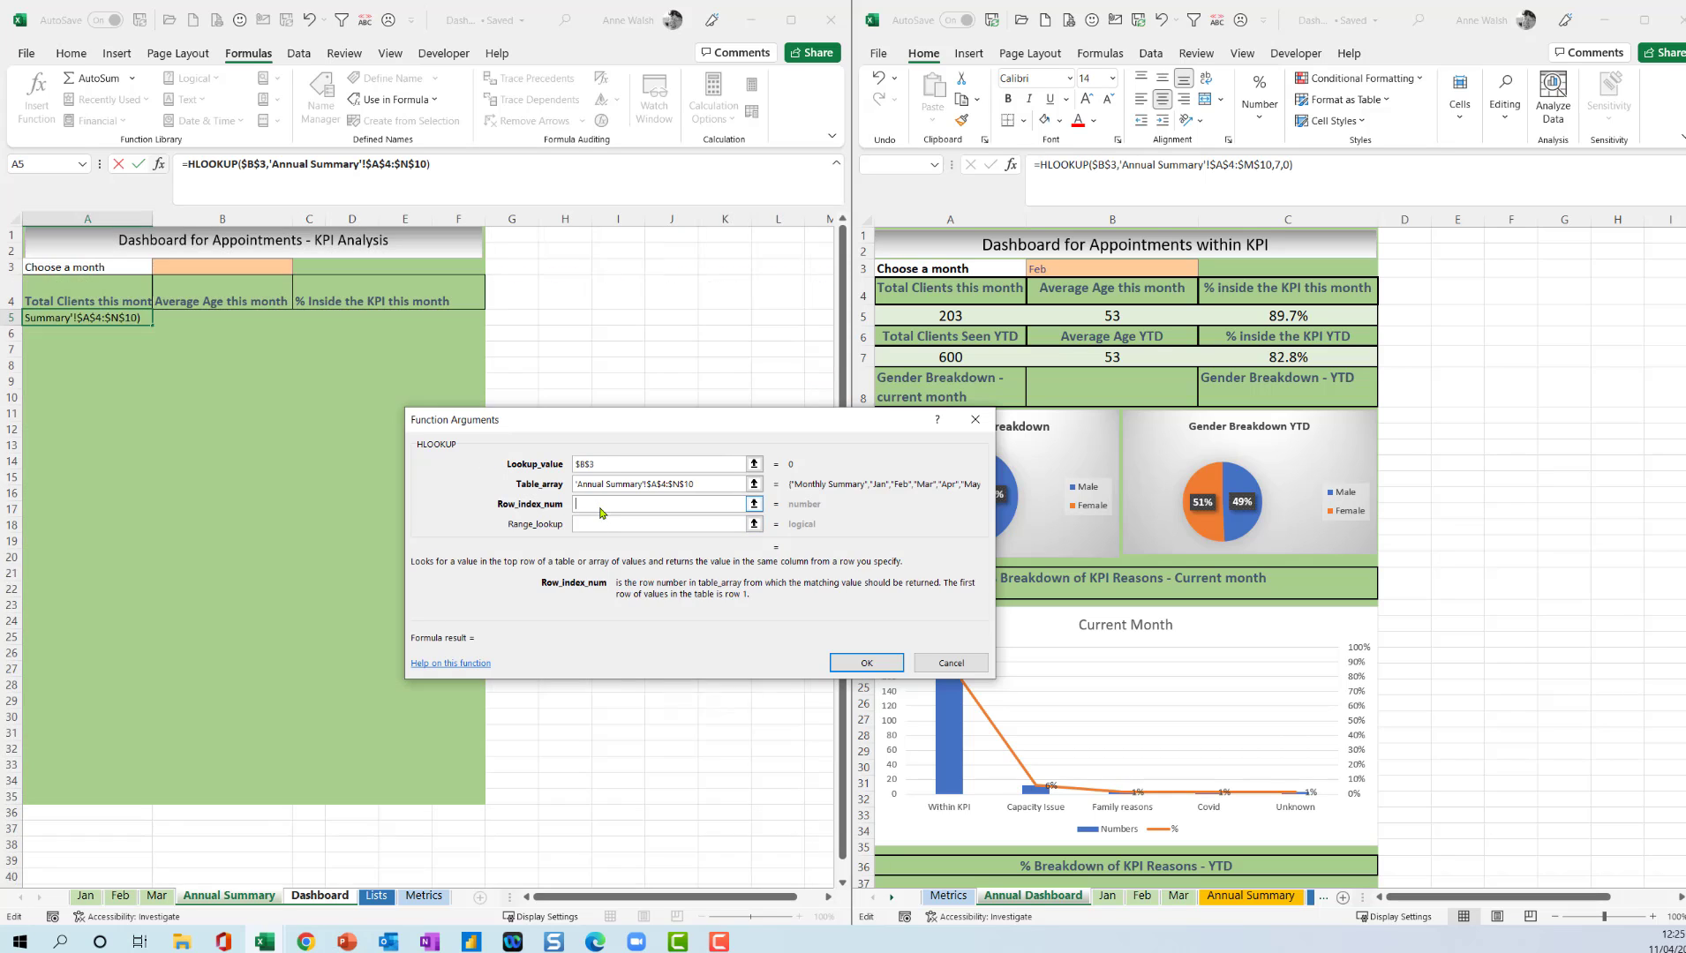
{"action": "type", "text": "7"}
{"action": "key", "text": "Tab"}
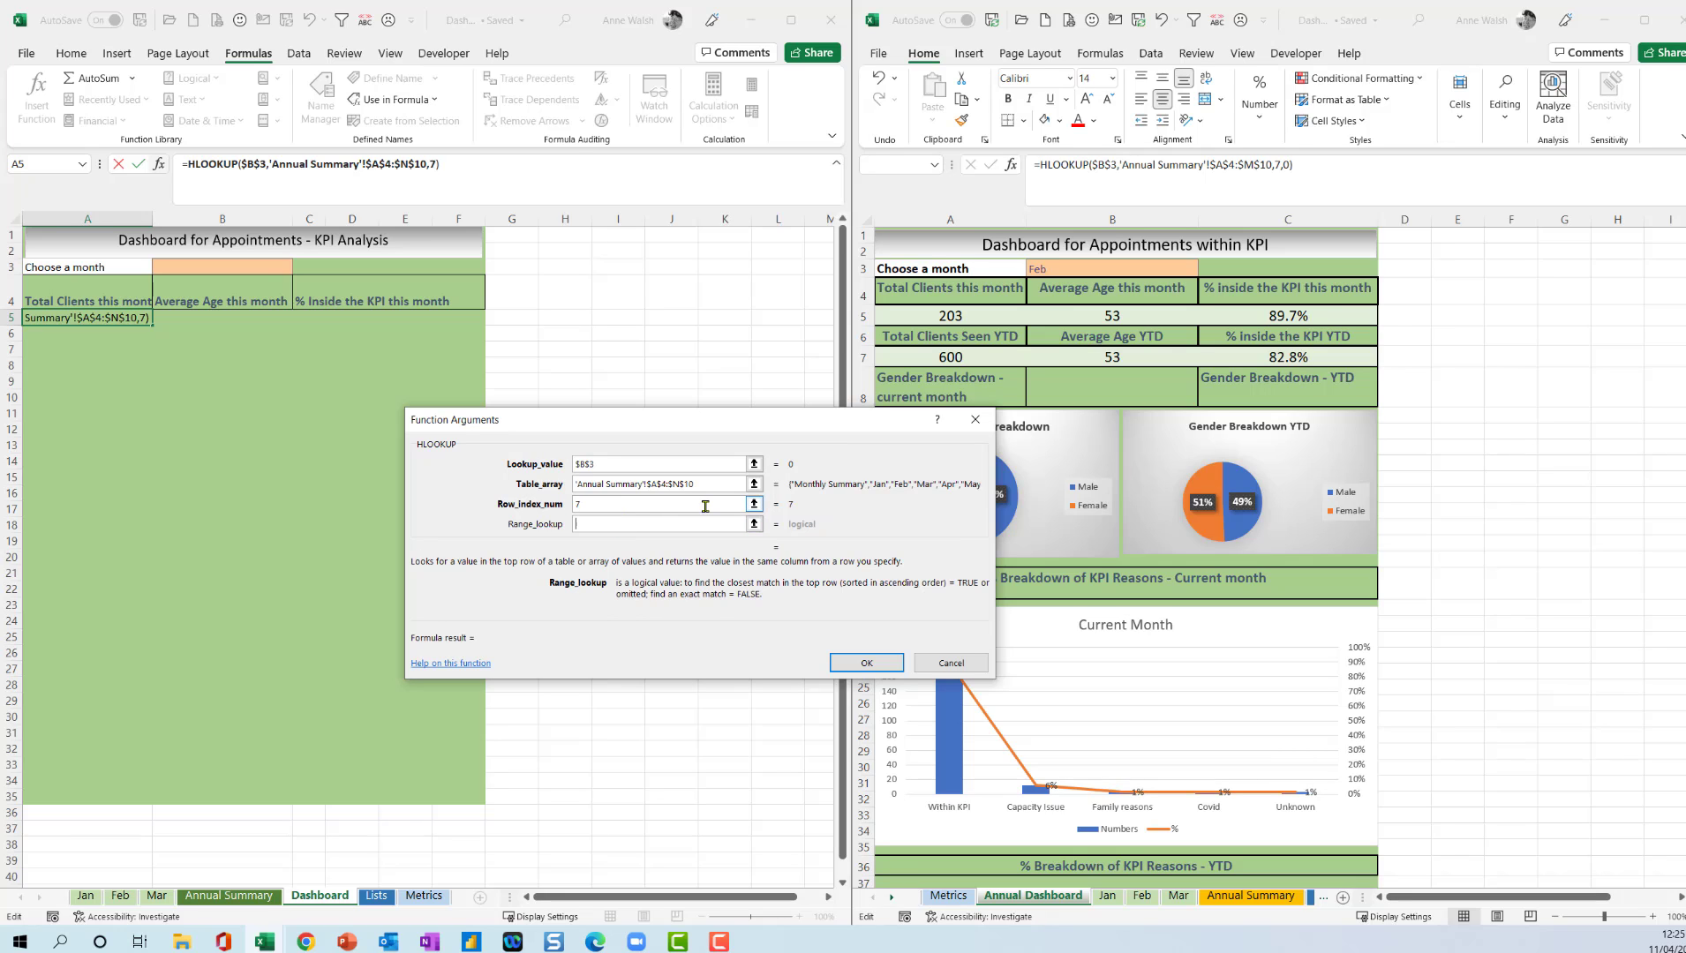
{"action": "type", "text": "0"}
{"action": "left_click", "coordinate": [853, 665]}
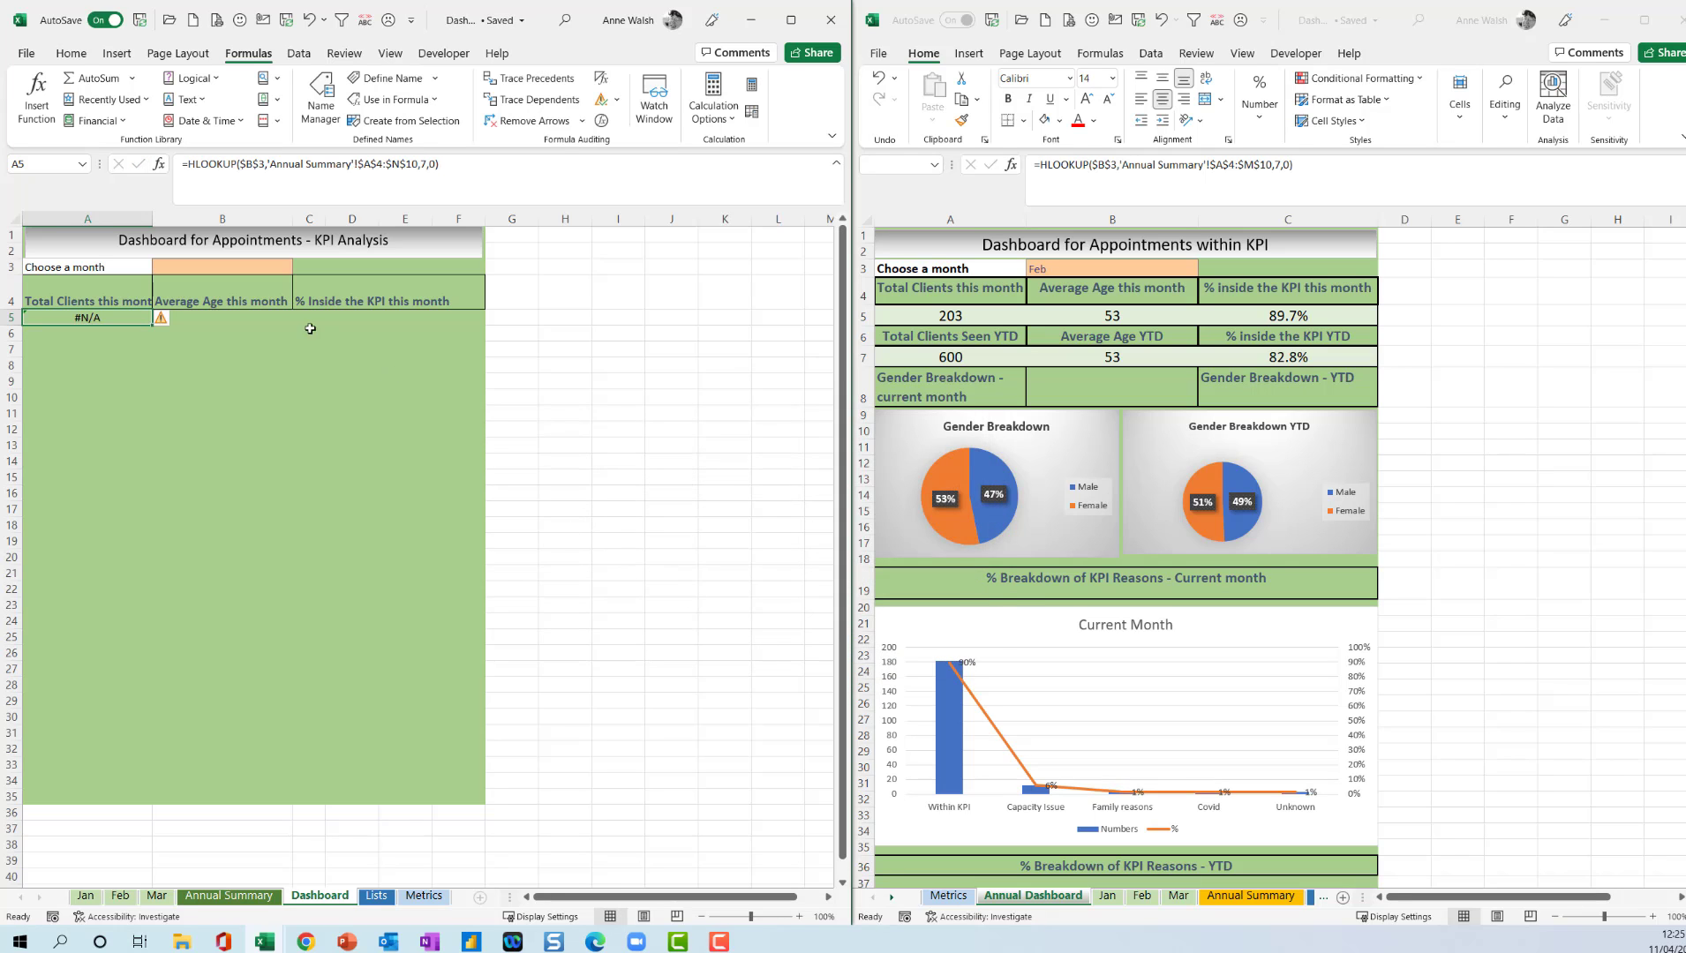
Choose Jan and then Feb in month selector B3, and compare the A5 result with the Annual Summary totals.
{"action": "left_click", "coordinate": [263, 269]}
{"action": "left_click", "coordinate": [300, 267]}
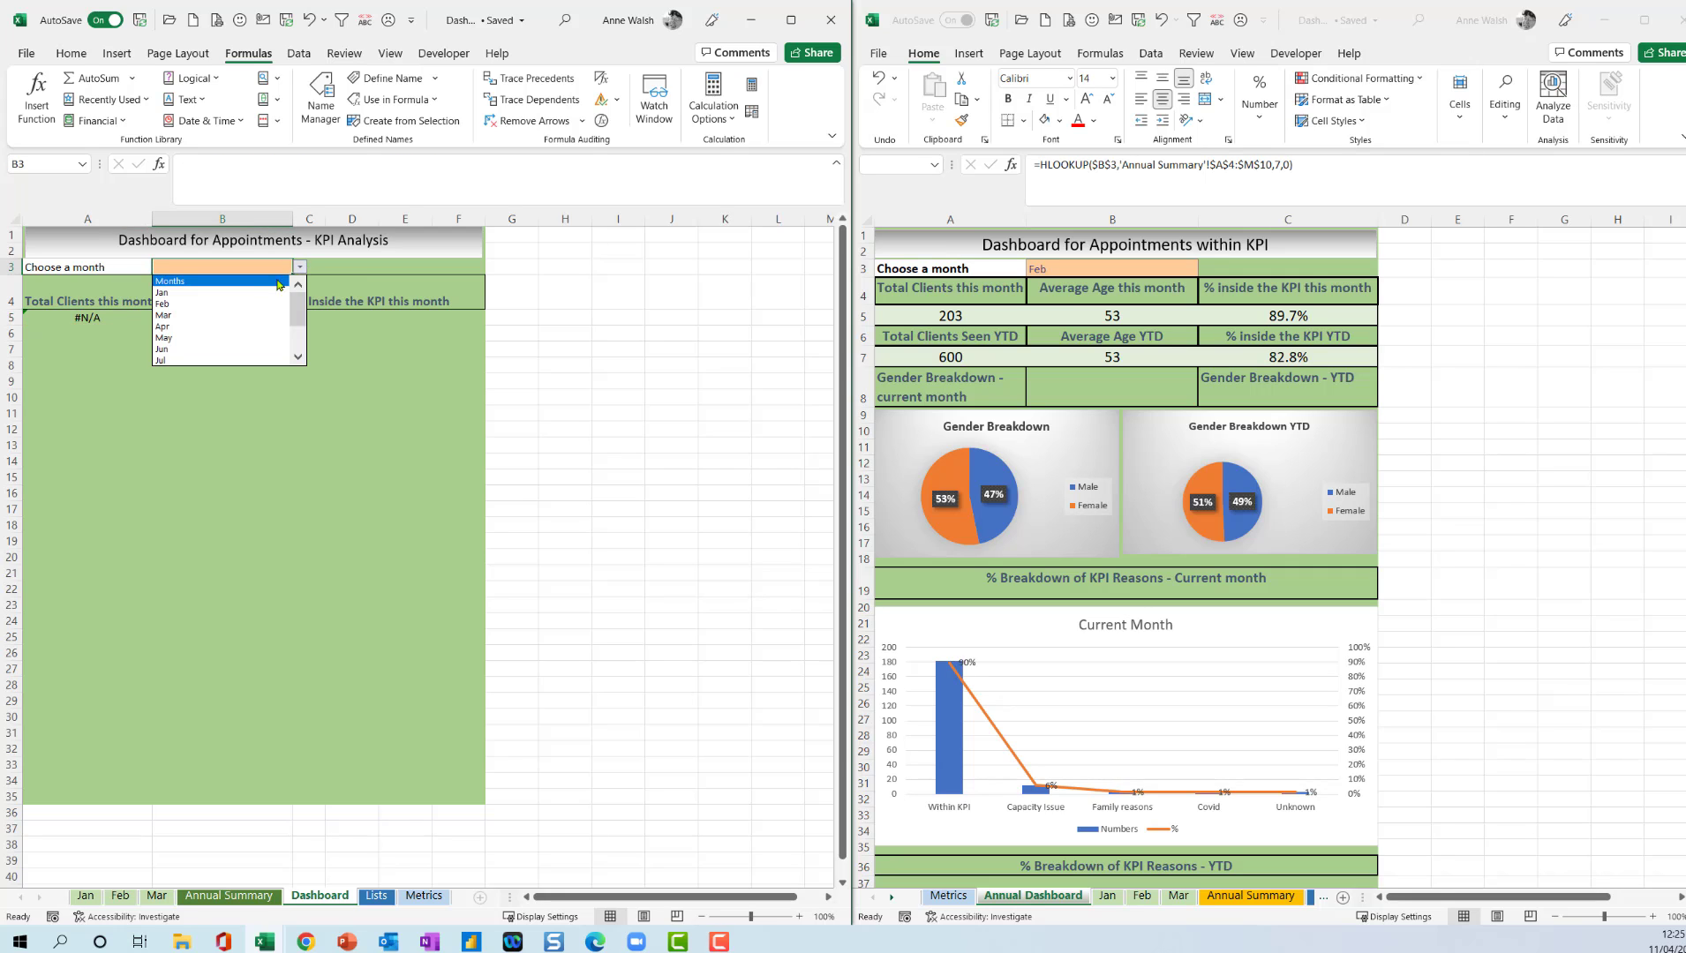
{"action": "left_click", "coordinate": [265, 292]}
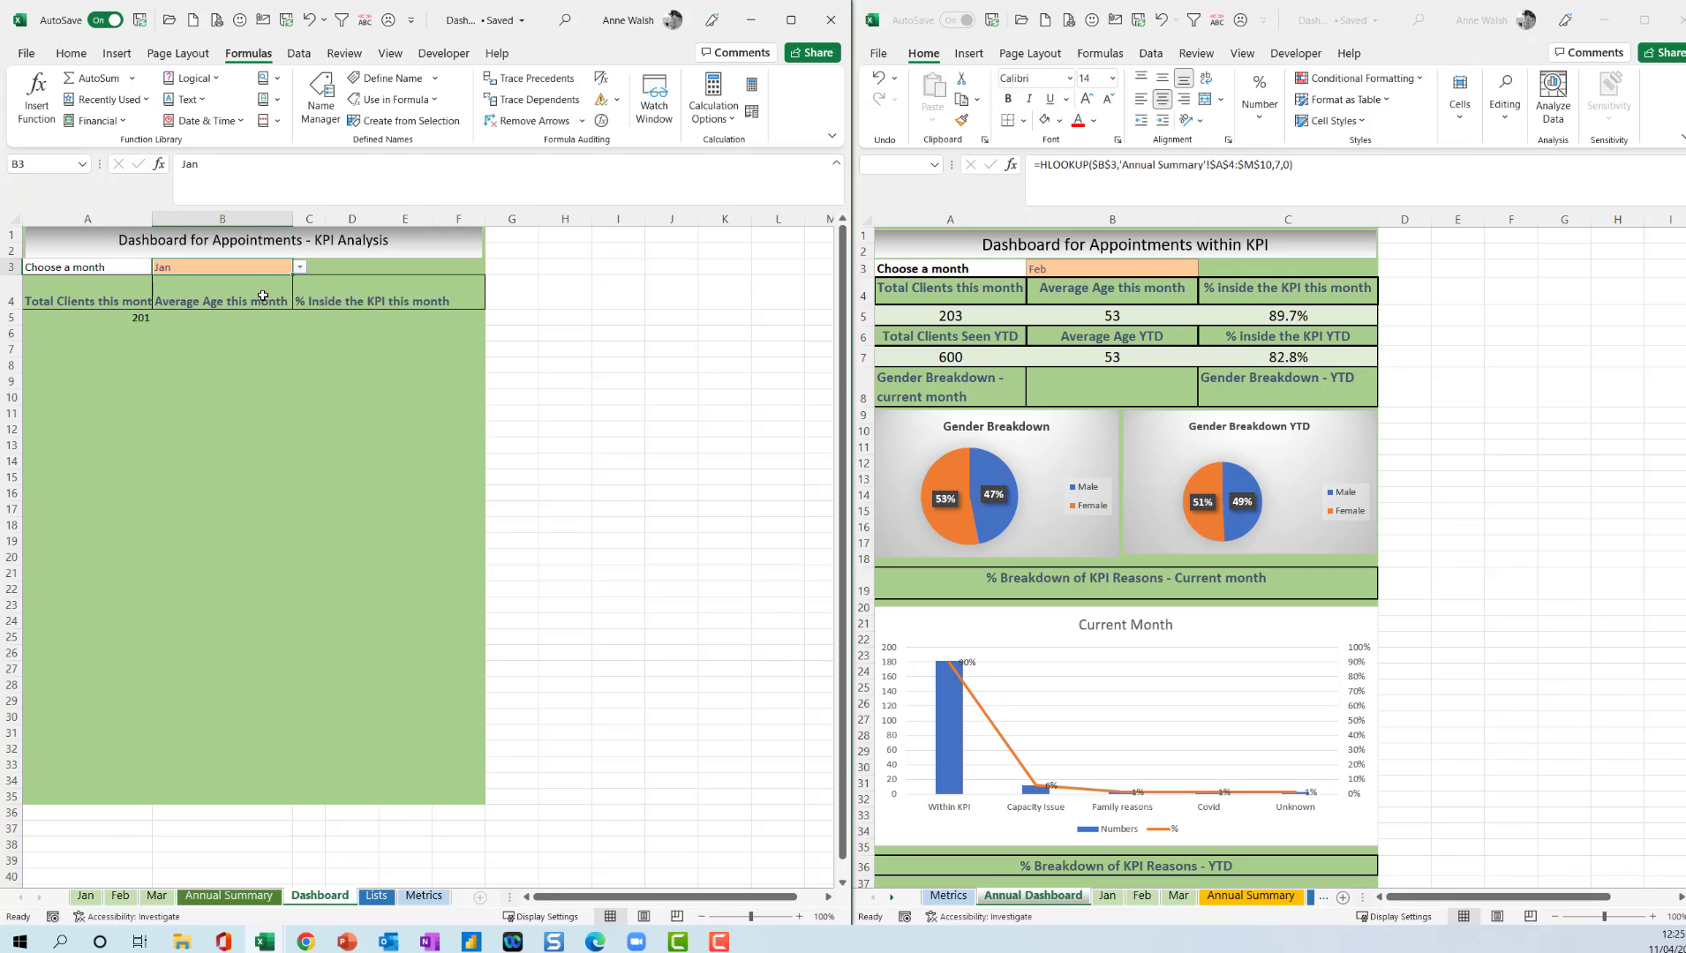
{"action": "left_click", "coordinate": [300, 267]}
{"action": "left_click", "coordinate": [265, 292]}
{"action": "left_click", "coordinate": [246, 899]}
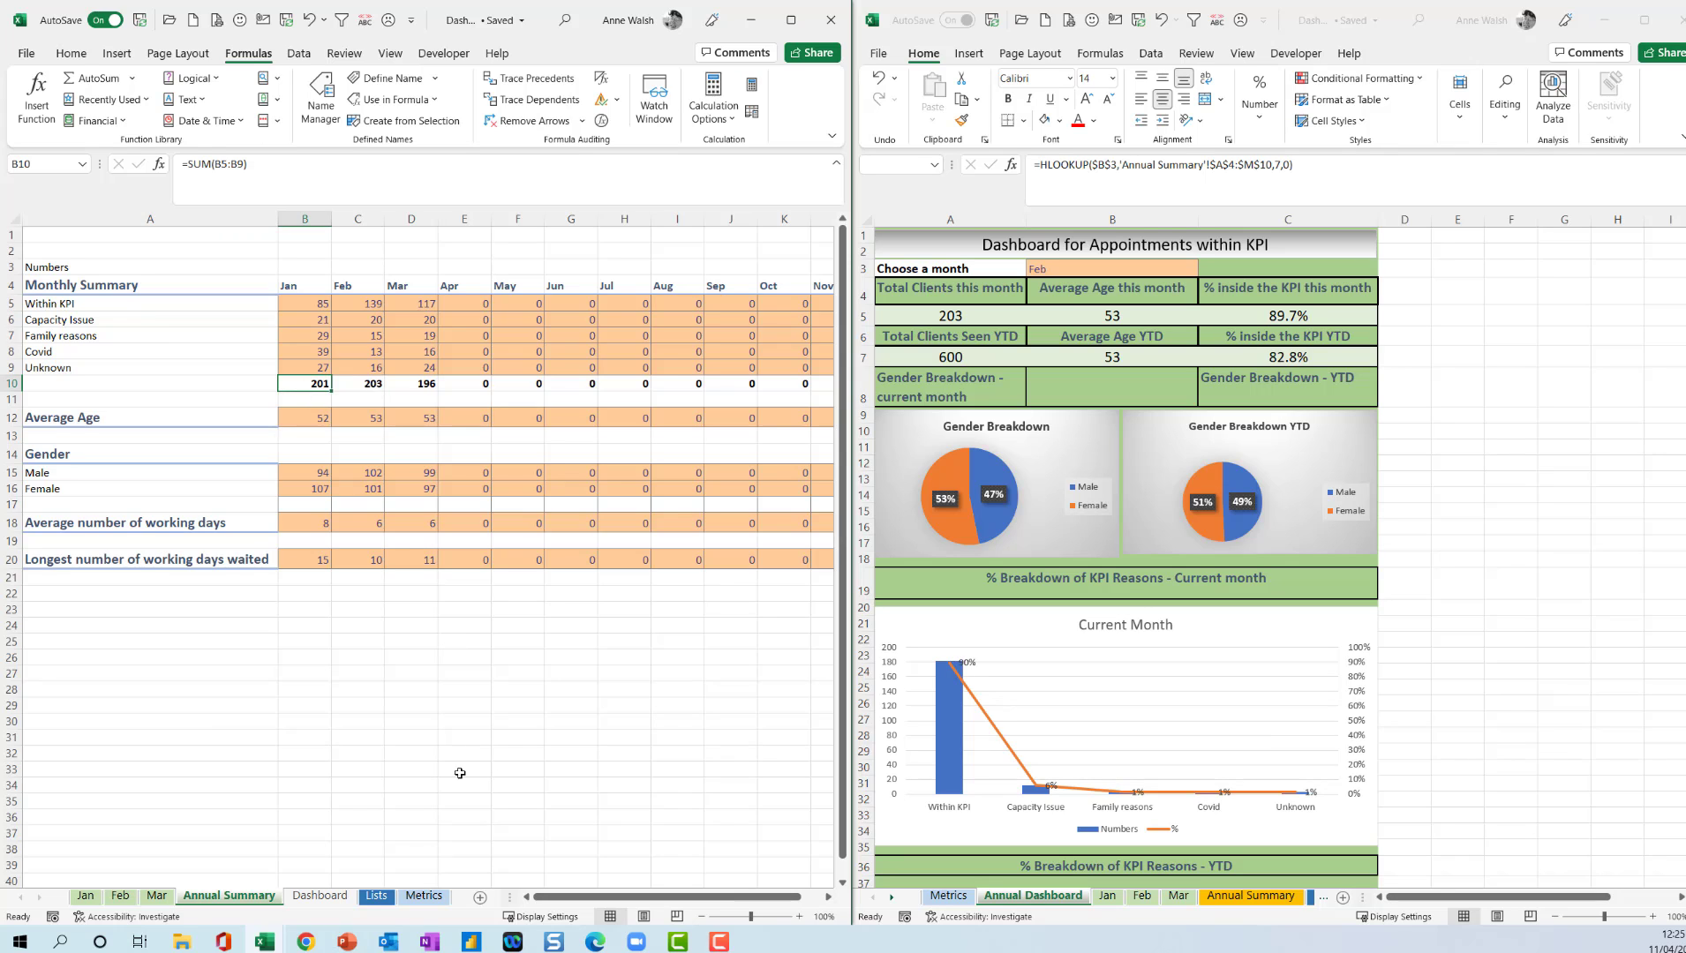
{"action": "left_click", "coordinate": [345, 901]}
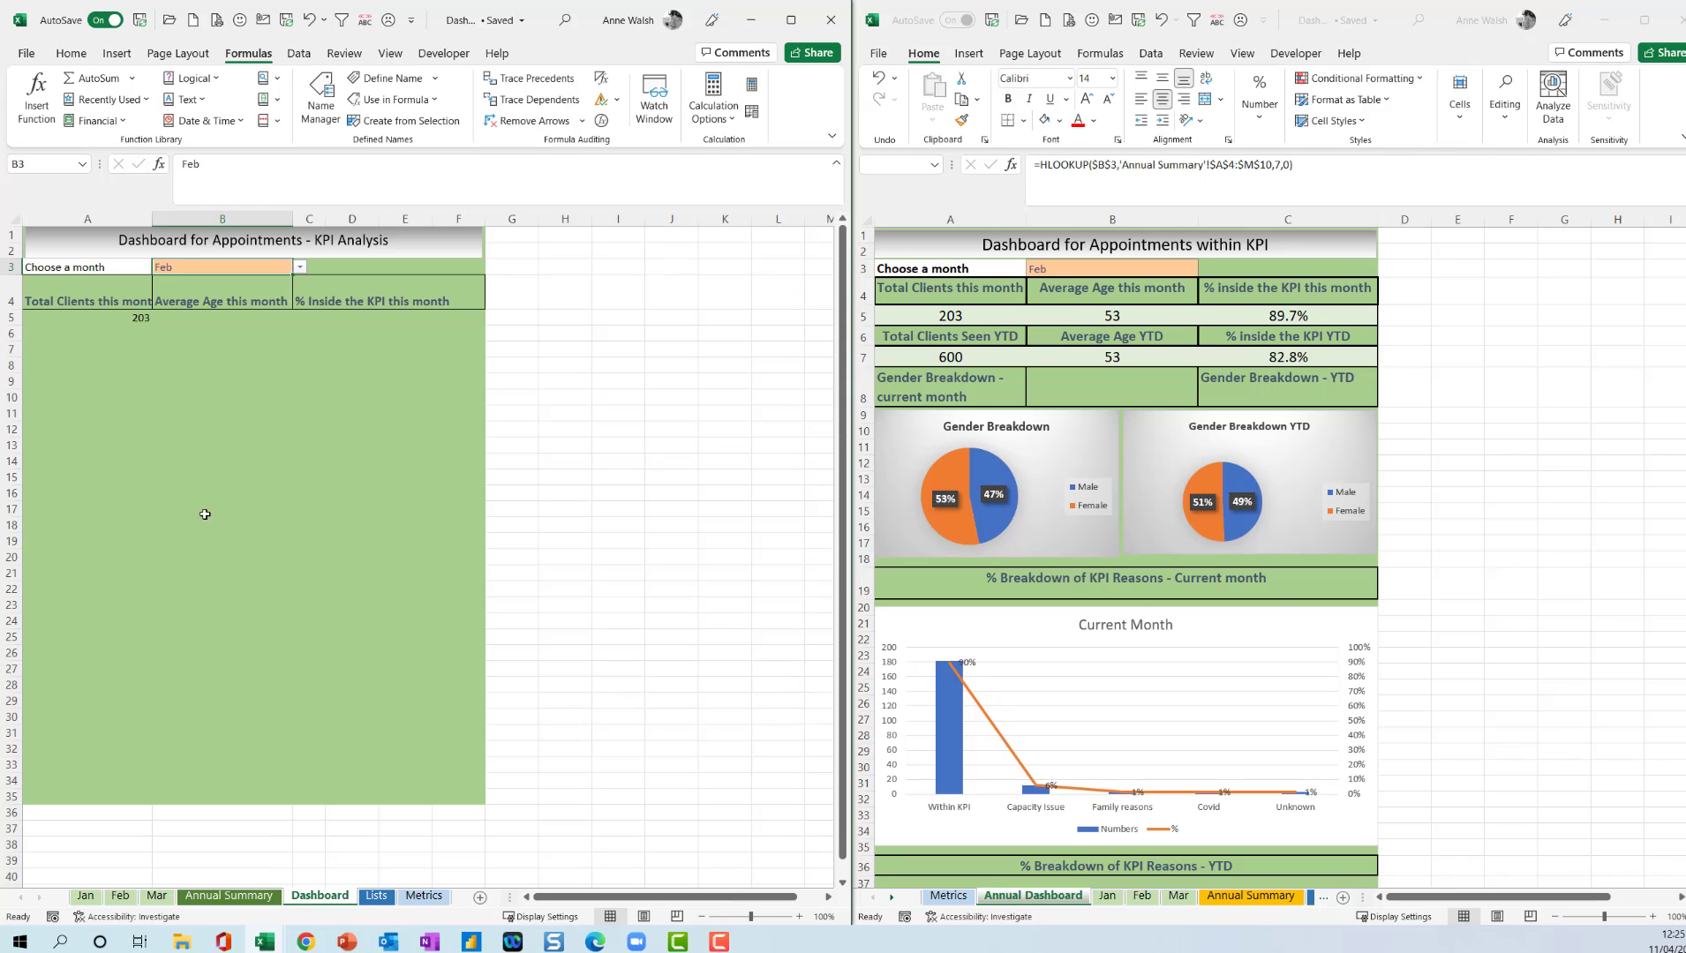
Wrap the HLOOKUP formula in A5 in IFERROR with 0 as the error value.
{"action": "left_click", "coordinate": [122, 321]}
{"action": "left_click", "coordinate": [379, 171]}
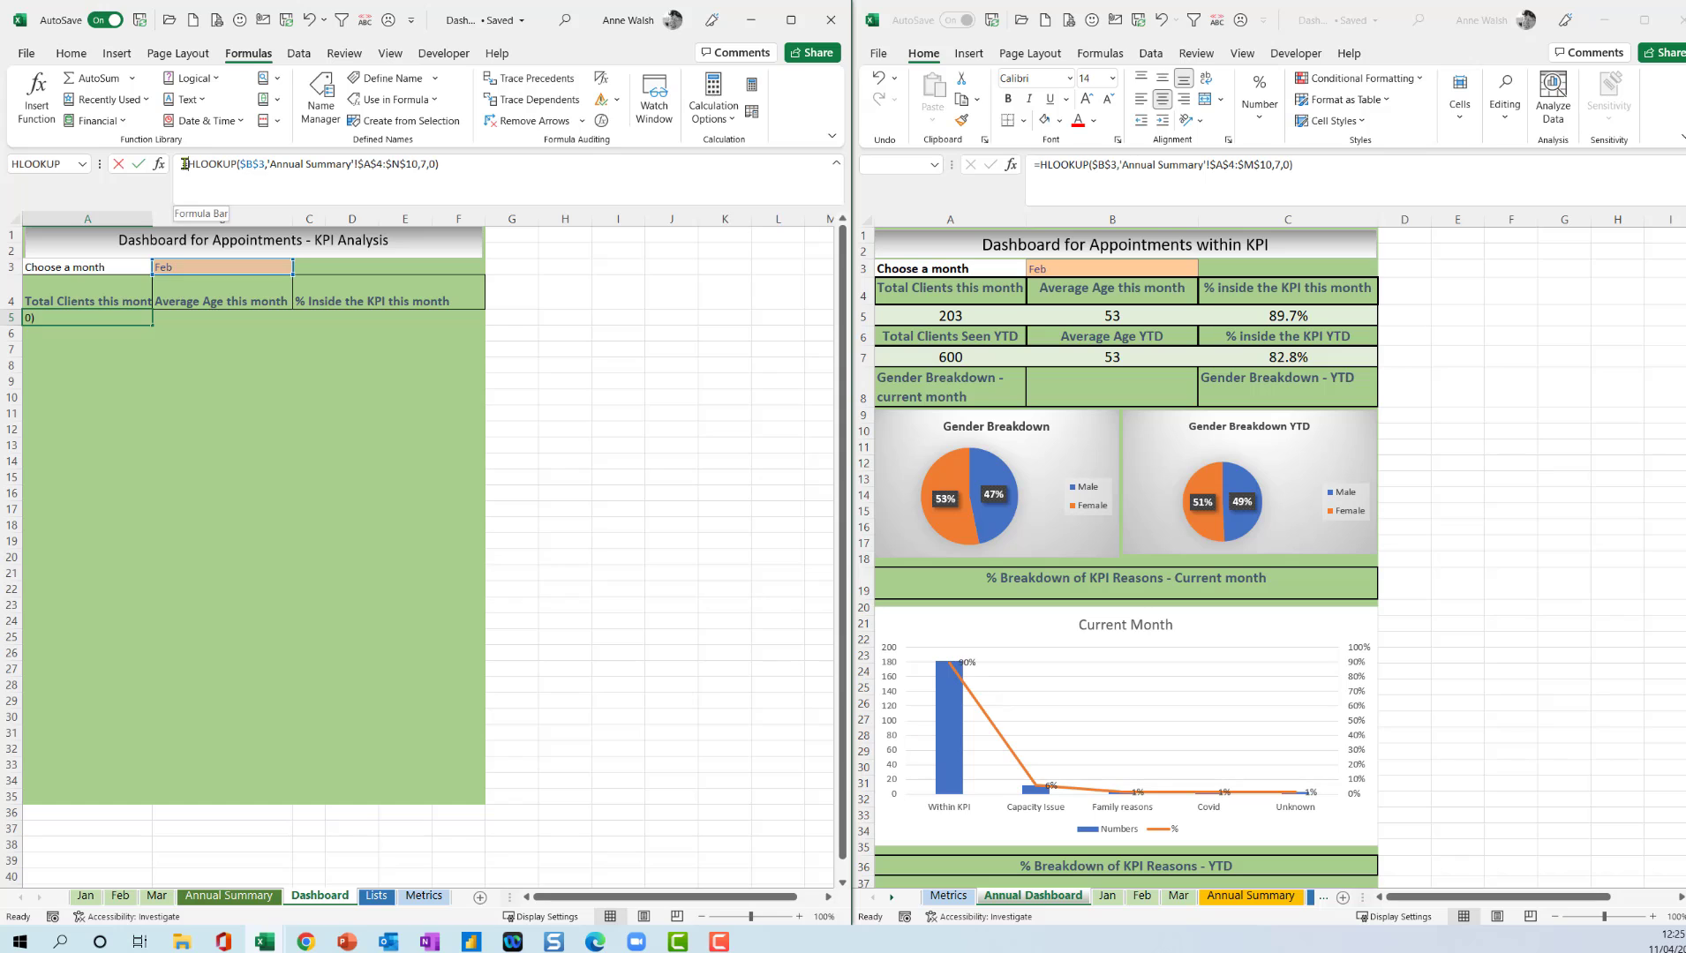
{"action": "key", "text": "Home"}
{"action": "key", "text": "Right"}
{"action": "type", "text": "iferror"}
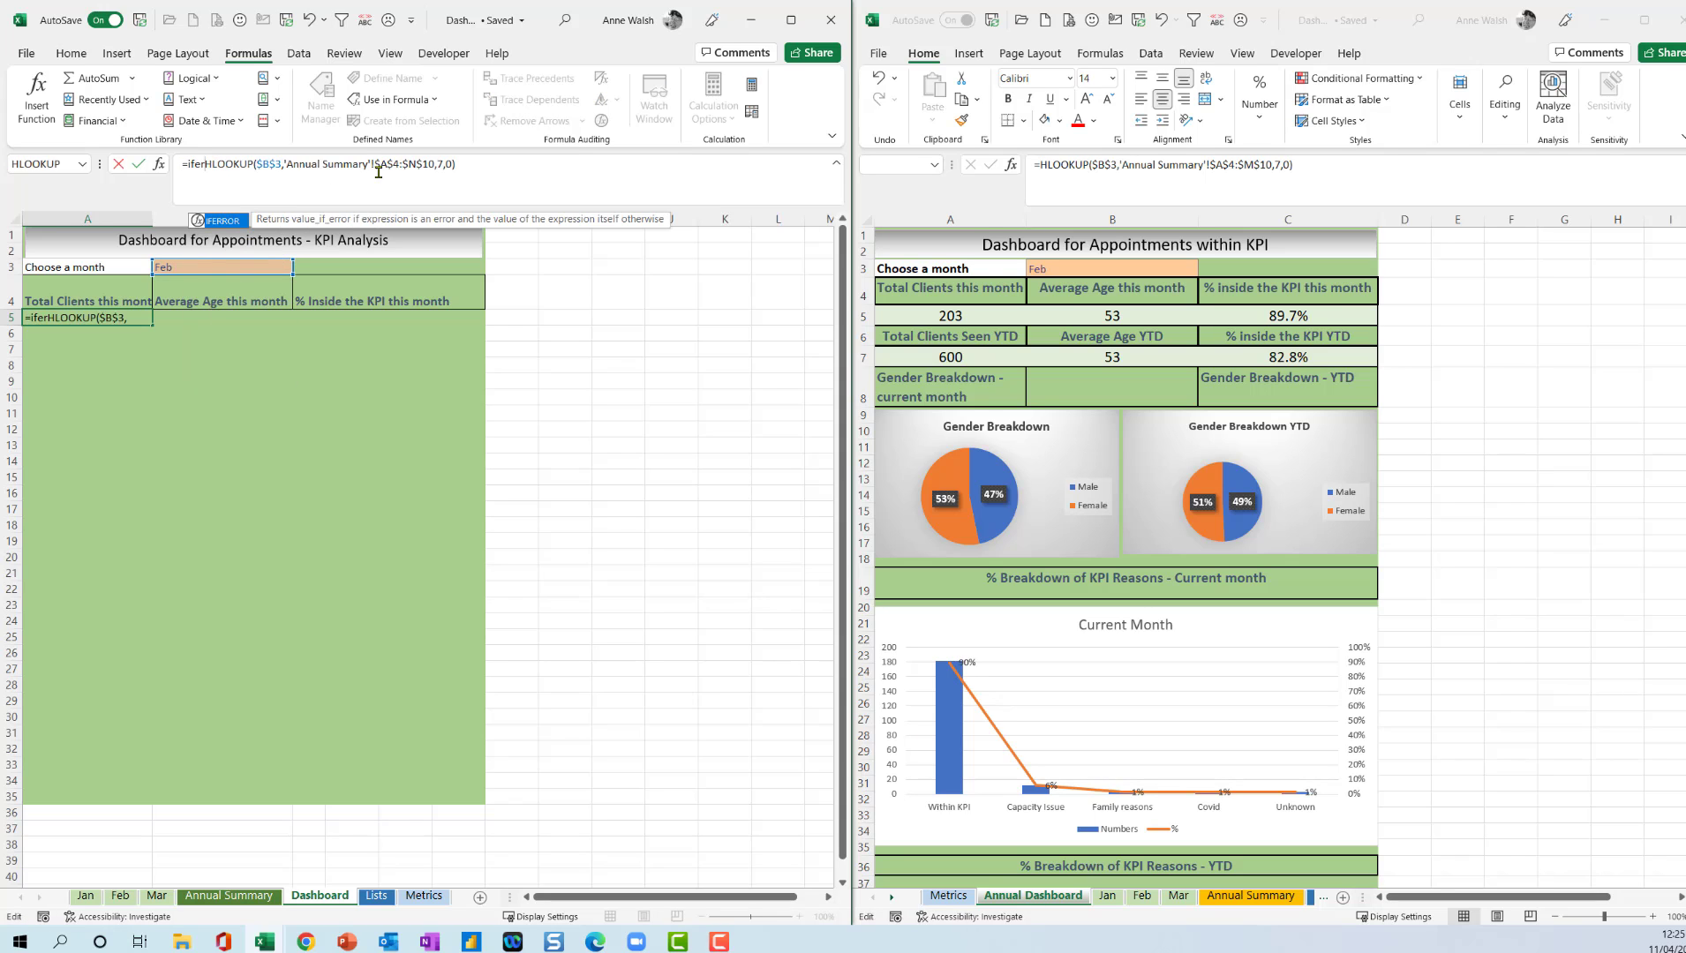
{"action": "type", "text": "("}
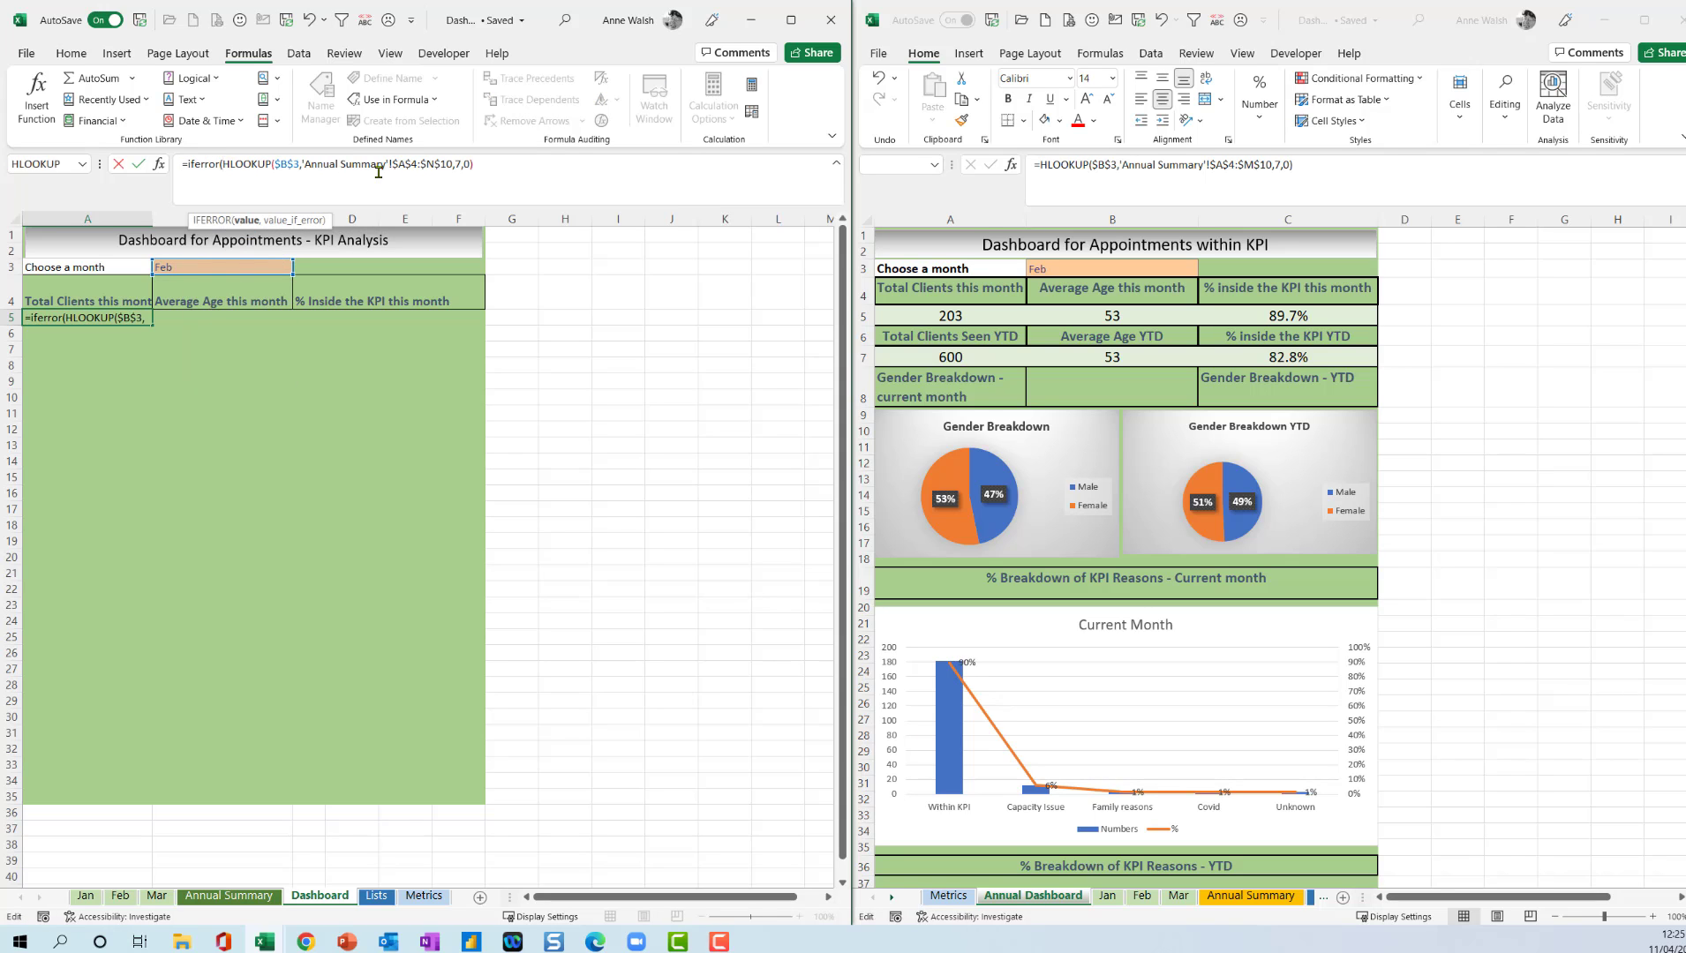
{"action": "left_click", "coordinate": [493, 165]}
{"action": "type", "text": ",0)"}
{"action": "key", "text": "Return"}
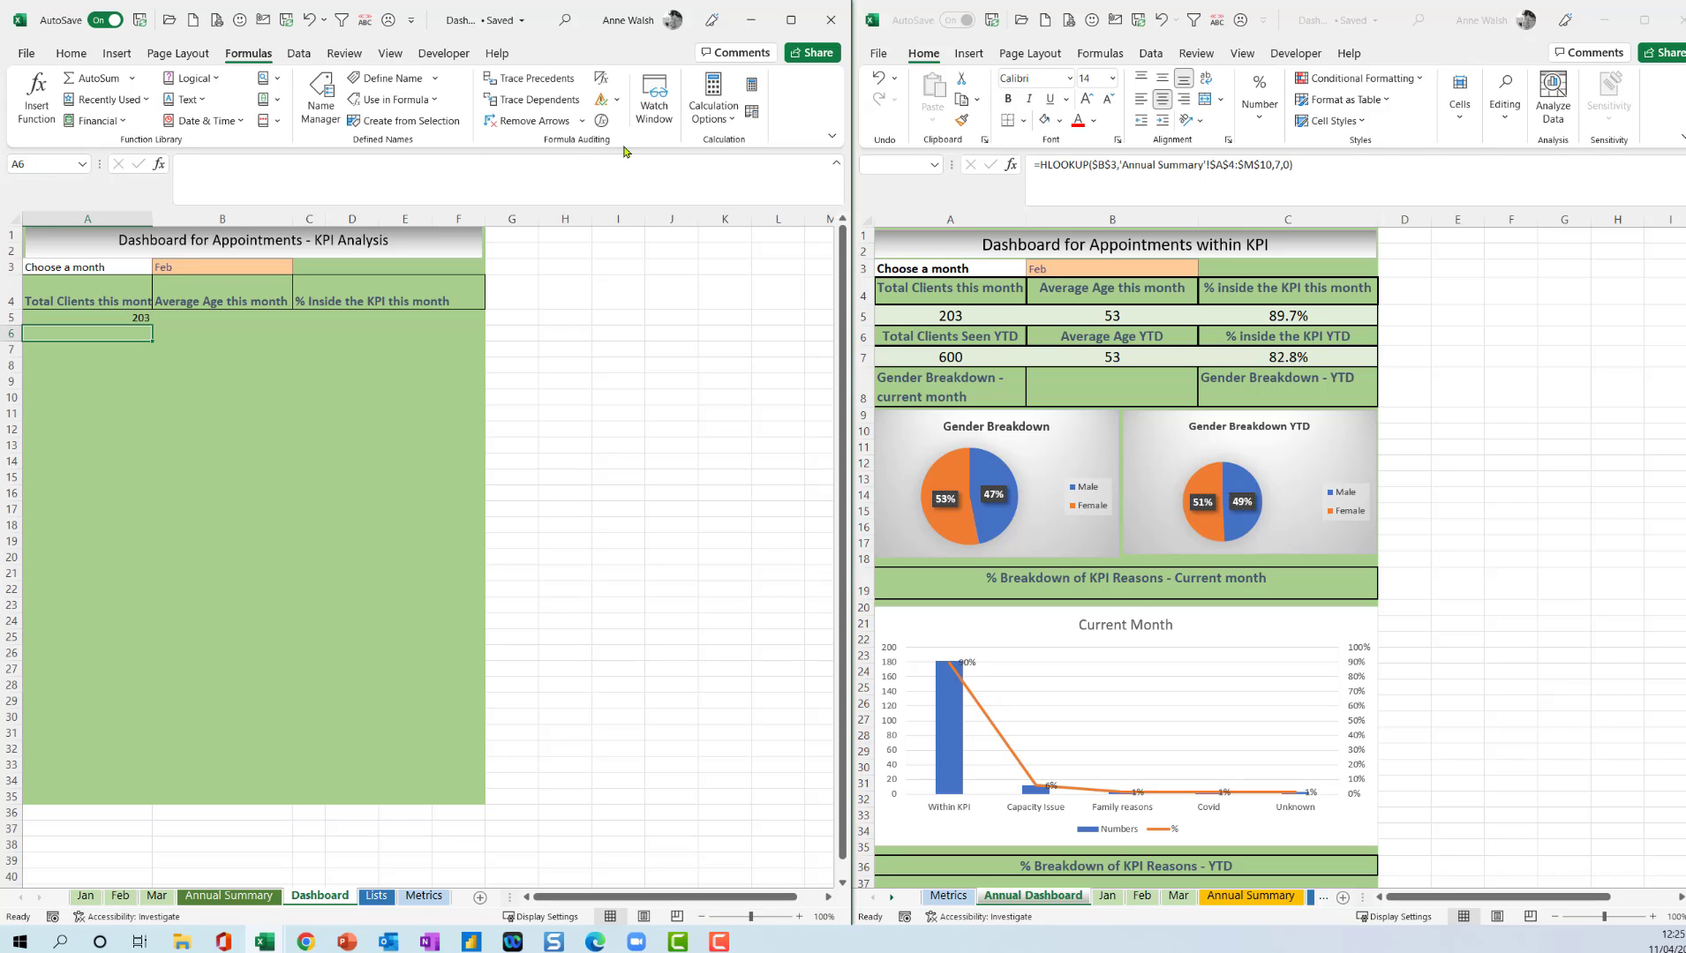
{"action": "left_click", "coordinate": [135, 320]}
Start an HLOOKUP in Dashboard cell B5 under Average Age this month, with the absolute reference $B$3 as lookup value.
{"action": "left_click", "coordinate": [238, 319]}
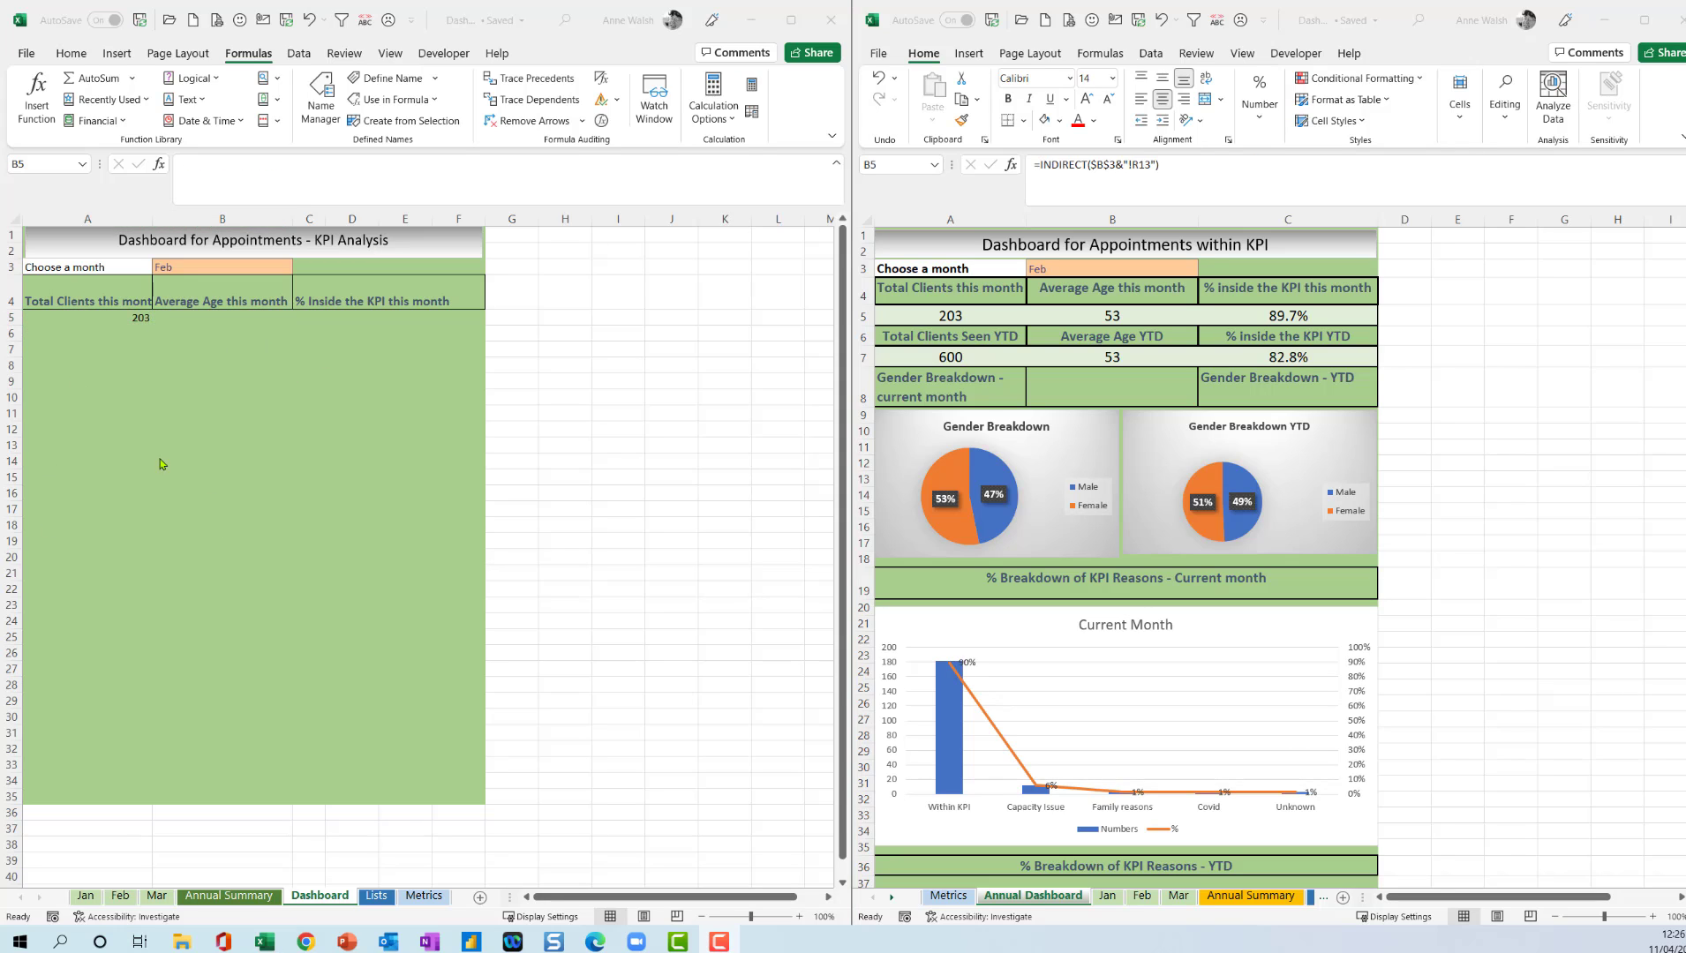
{"action": "left_click", "coordinate": [218, 320]}
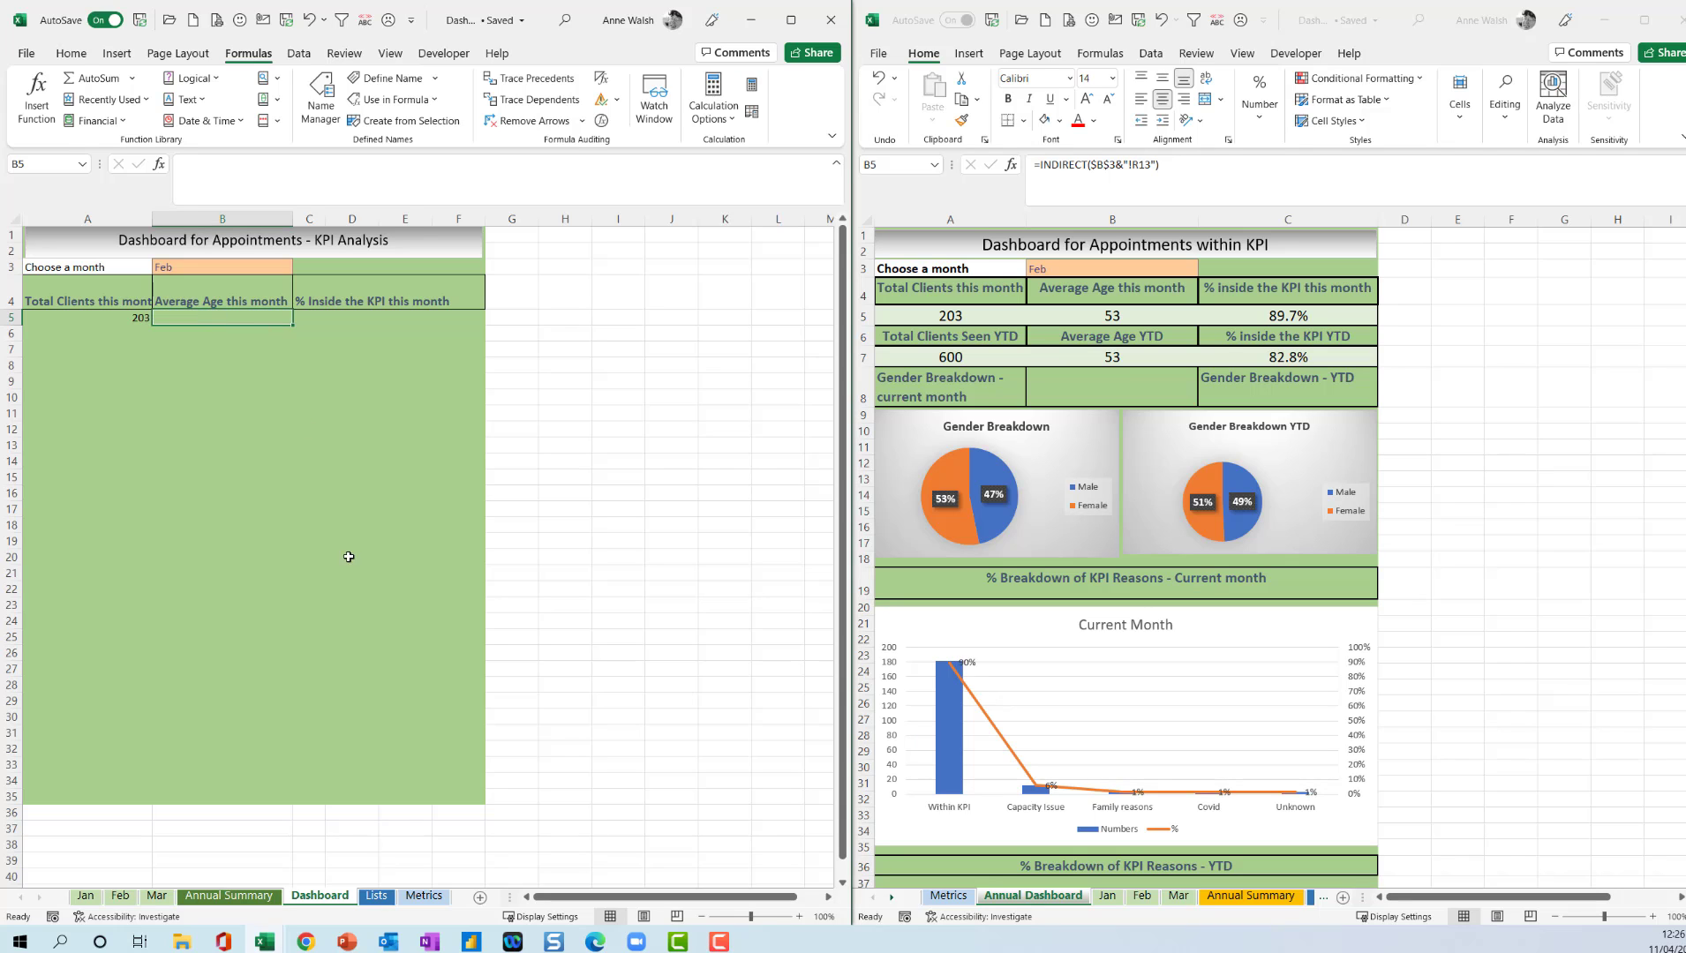
{"action": "left_click", "coordinate": [229, 896]}
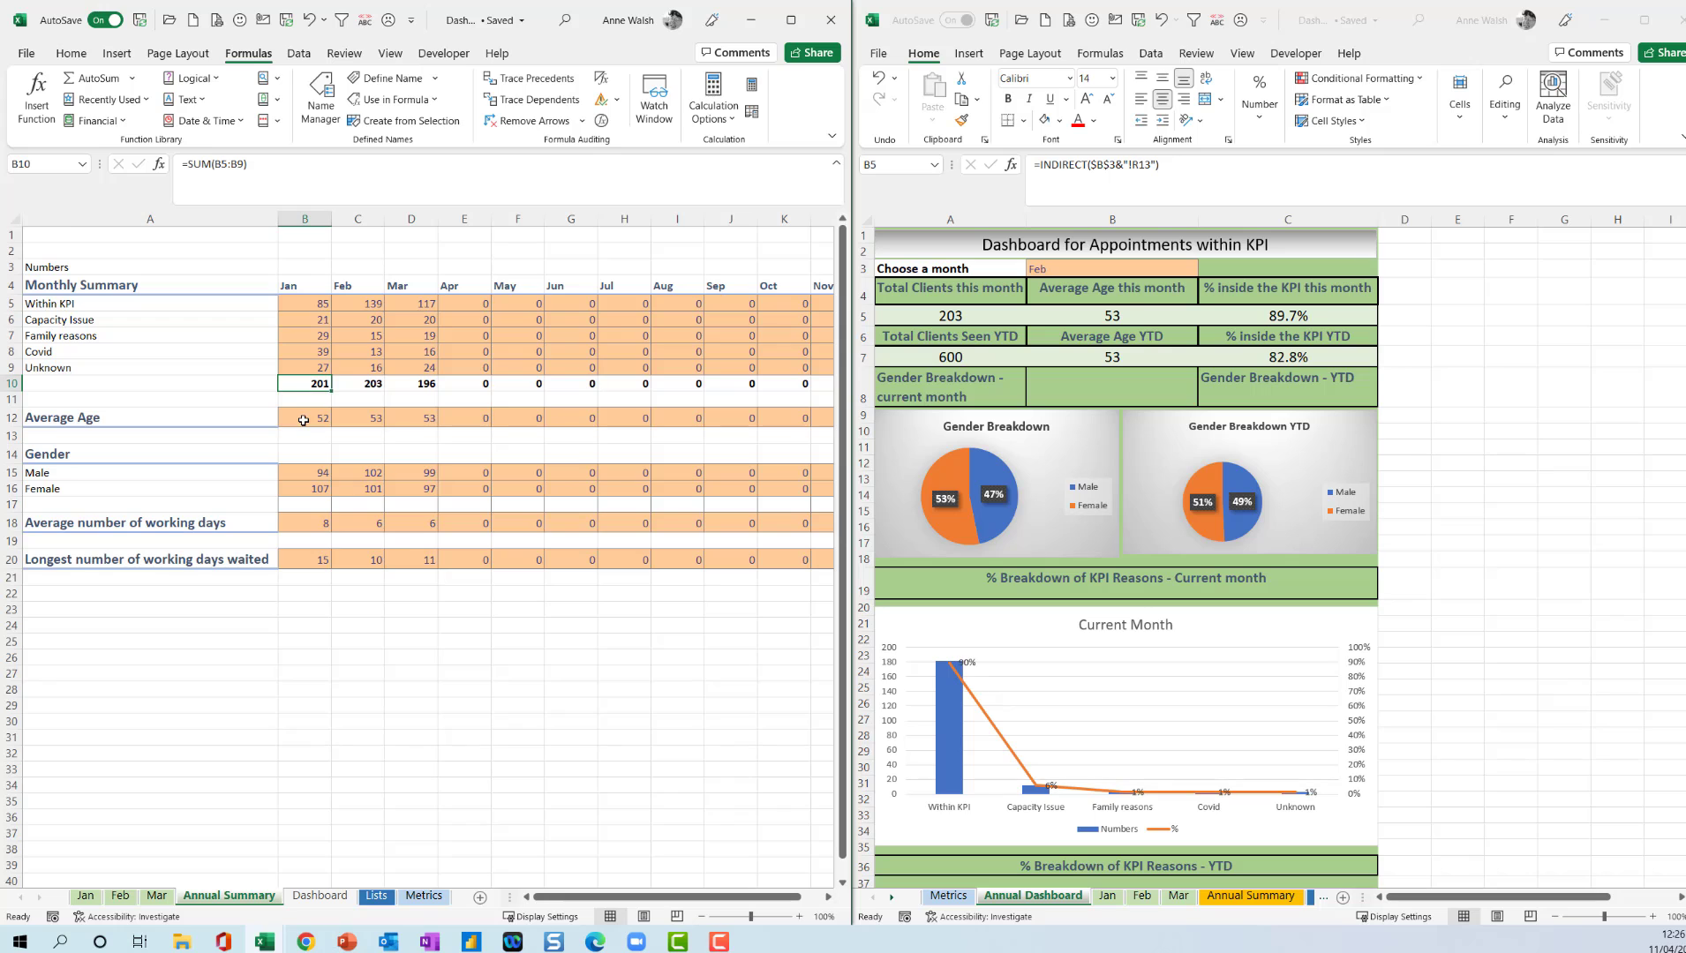
{"action": "left_click", "coordinate": [337, 897]}
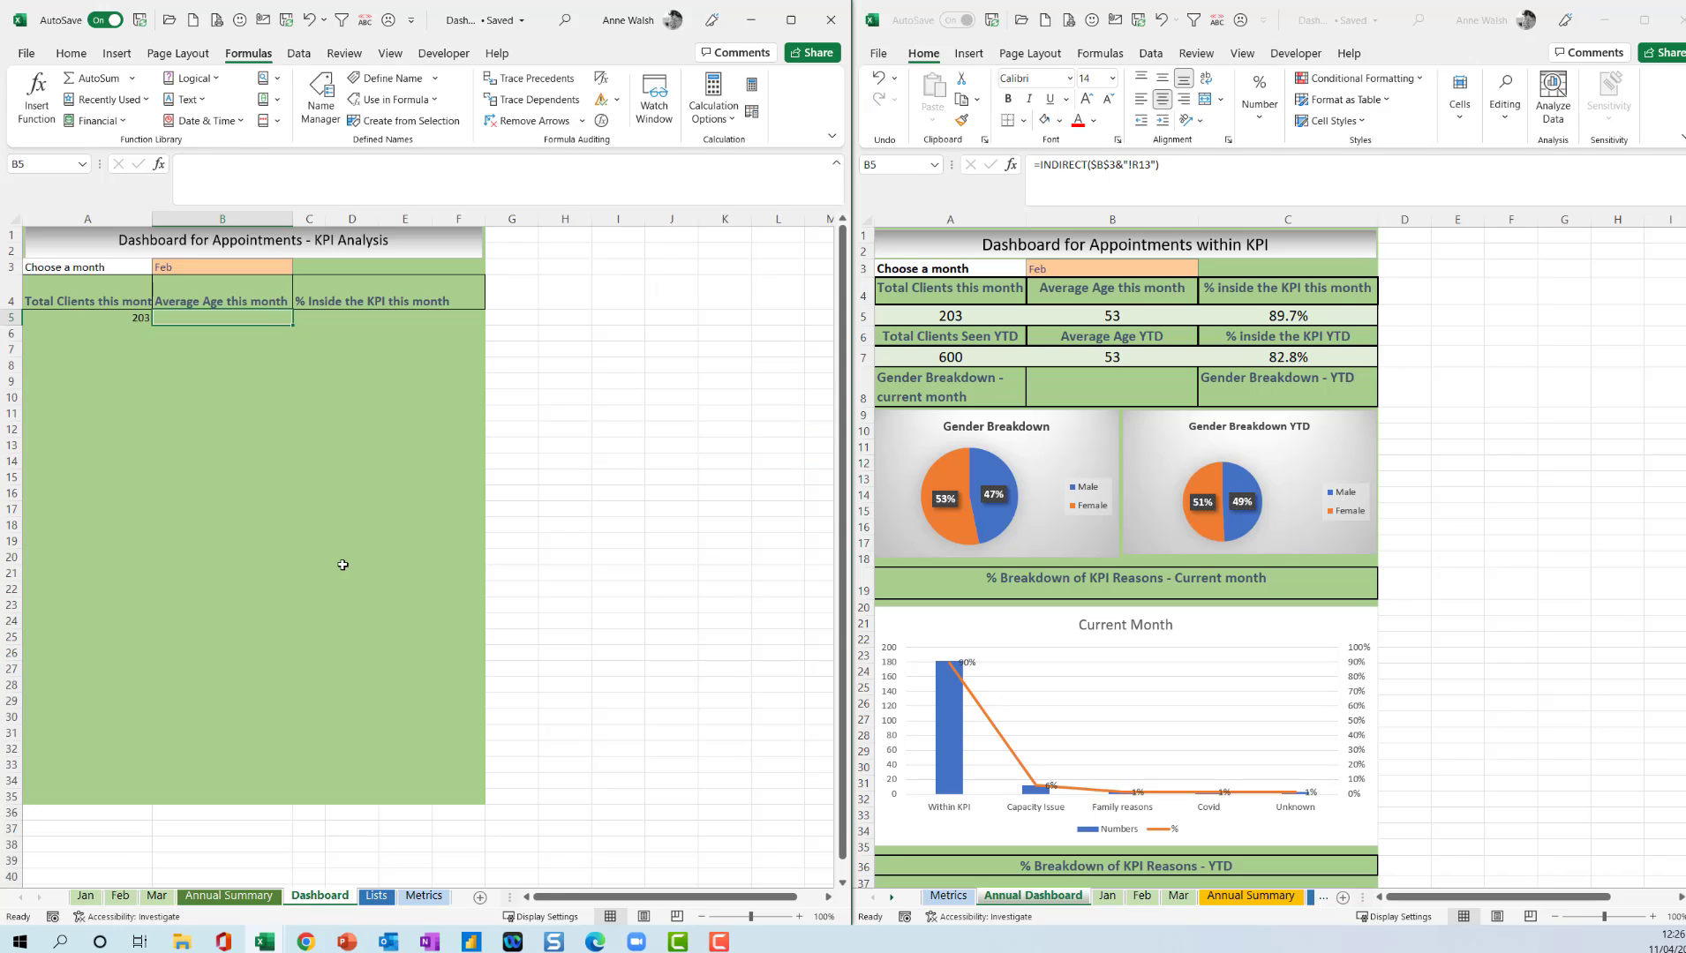
{"action": "left_click", "coordinate": [271, 78]}
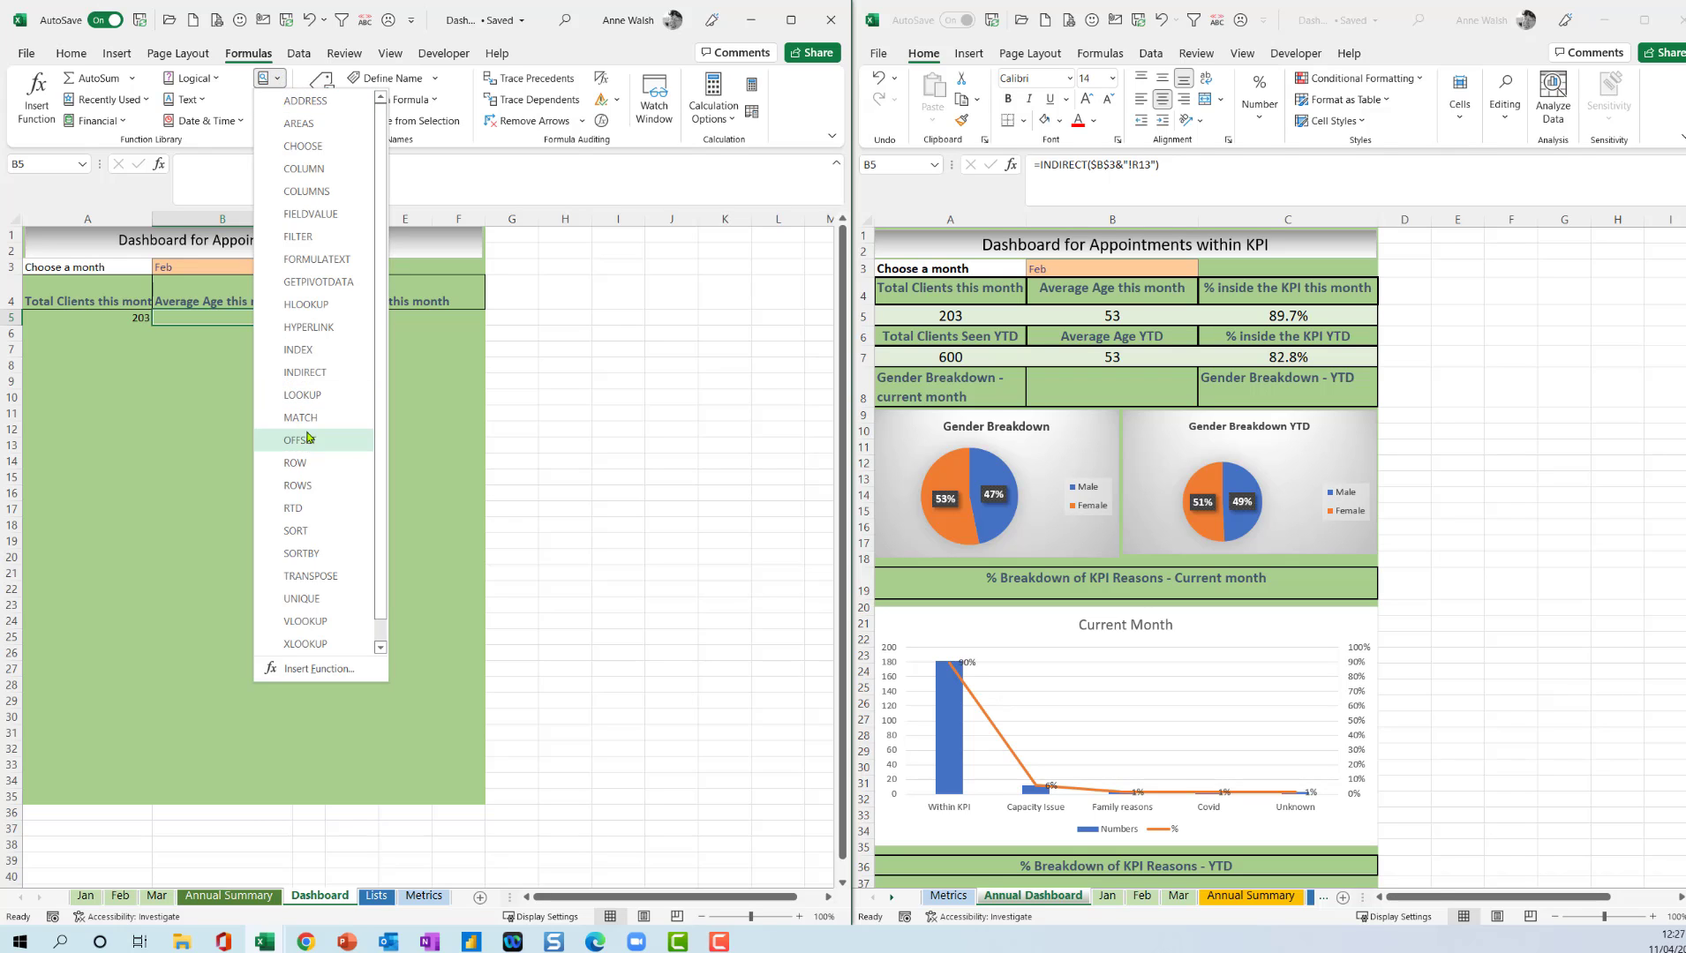
{"action": "left_click", "coordinate": [306, 305]}
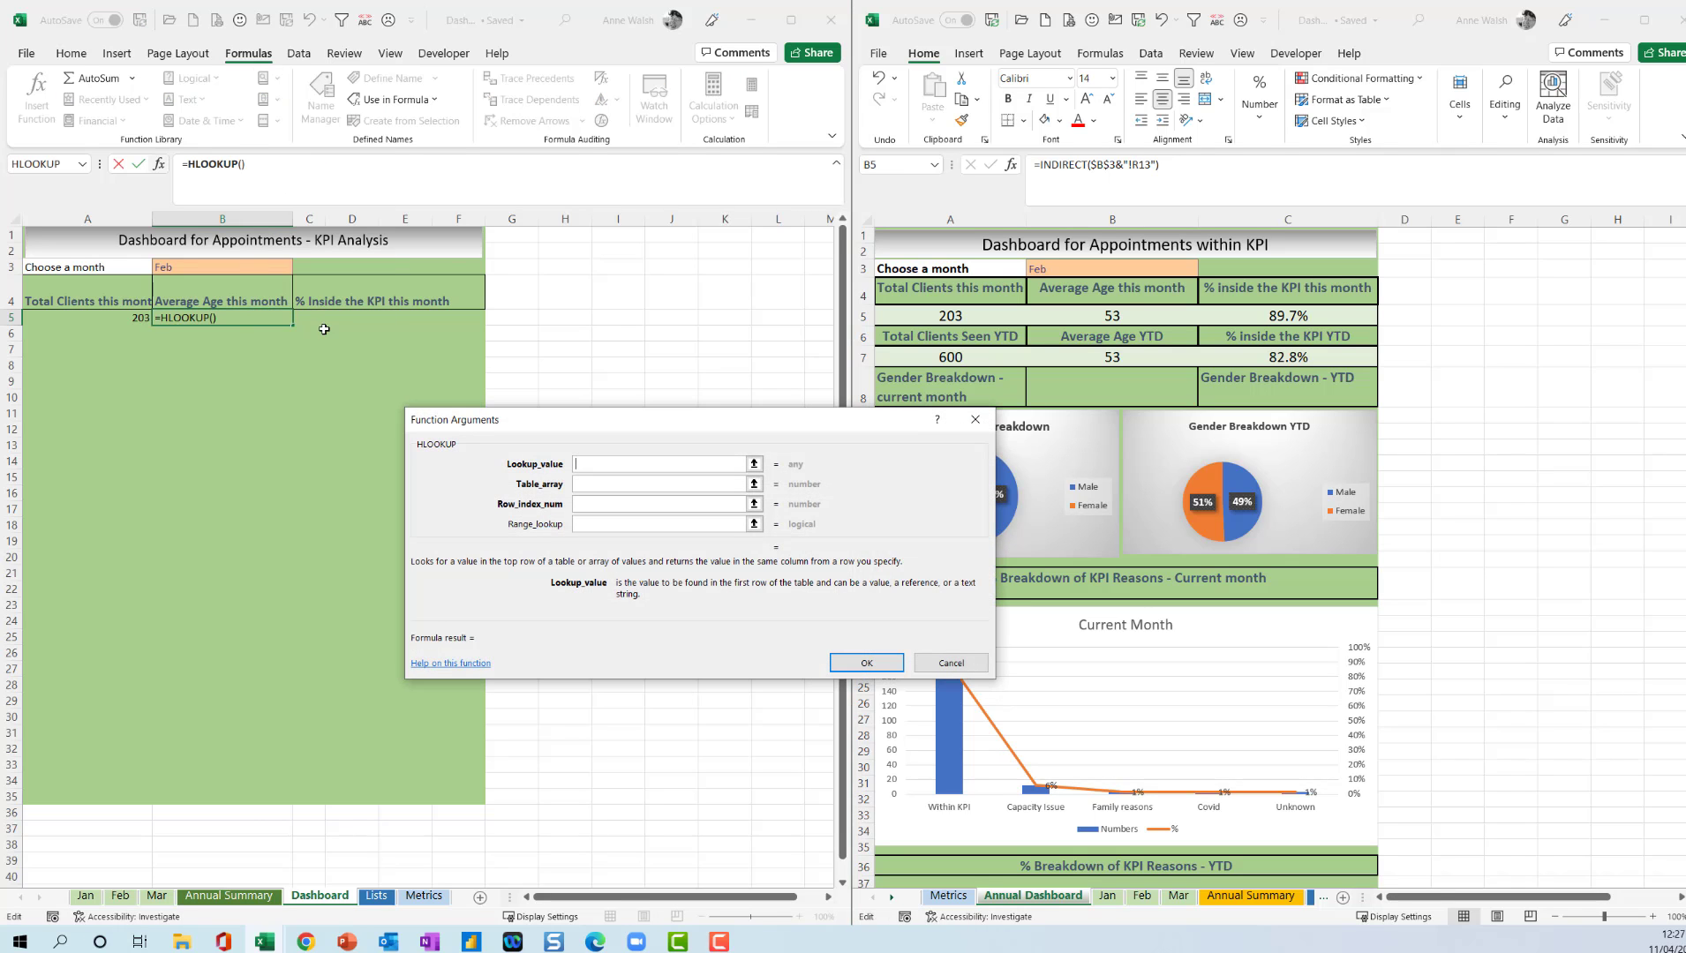
{"action": "left_click", "coordinate": [235, 268]}
{"action": "key", "text": "F4"}
Set the HLOOKUP table array to the absolute range 'Annual Summary'!$A$4:$N$14 so that it includes the Average Age row.
{"action": "left_click", "coordinate": [621, 487]}
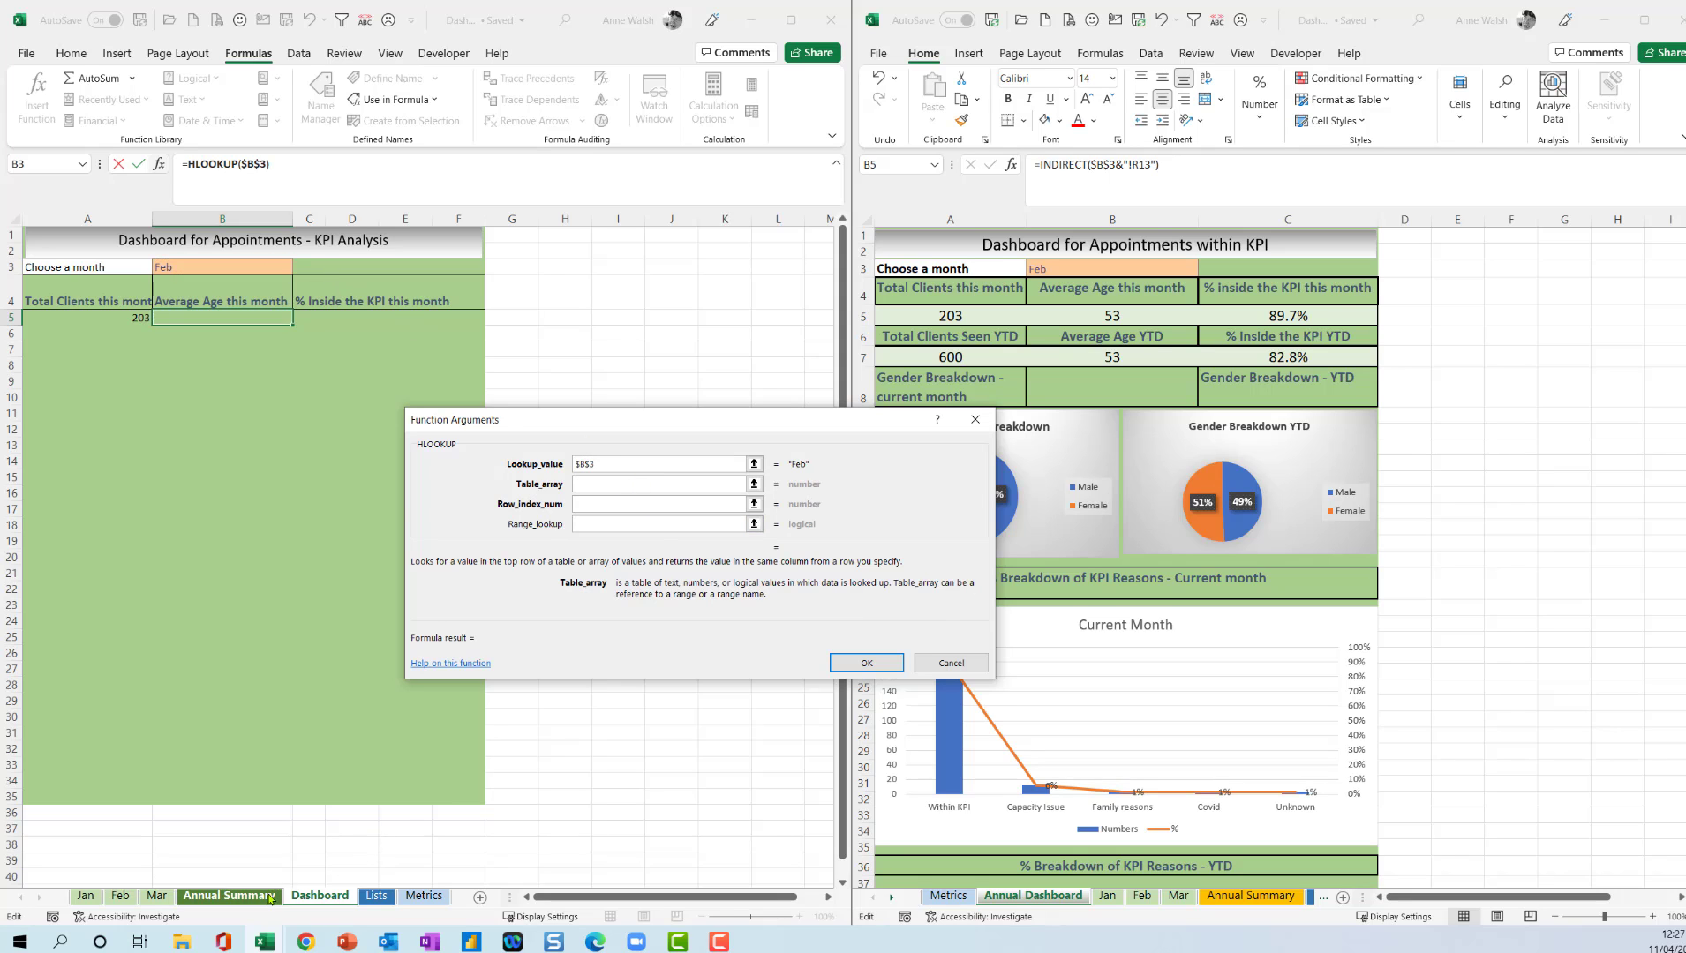
{"action": "left_click", "coordinate": [229, 896]}
{"action": "left_click_drag", "start_coordinate": [102, 289], "coordinate": [708, 445]}
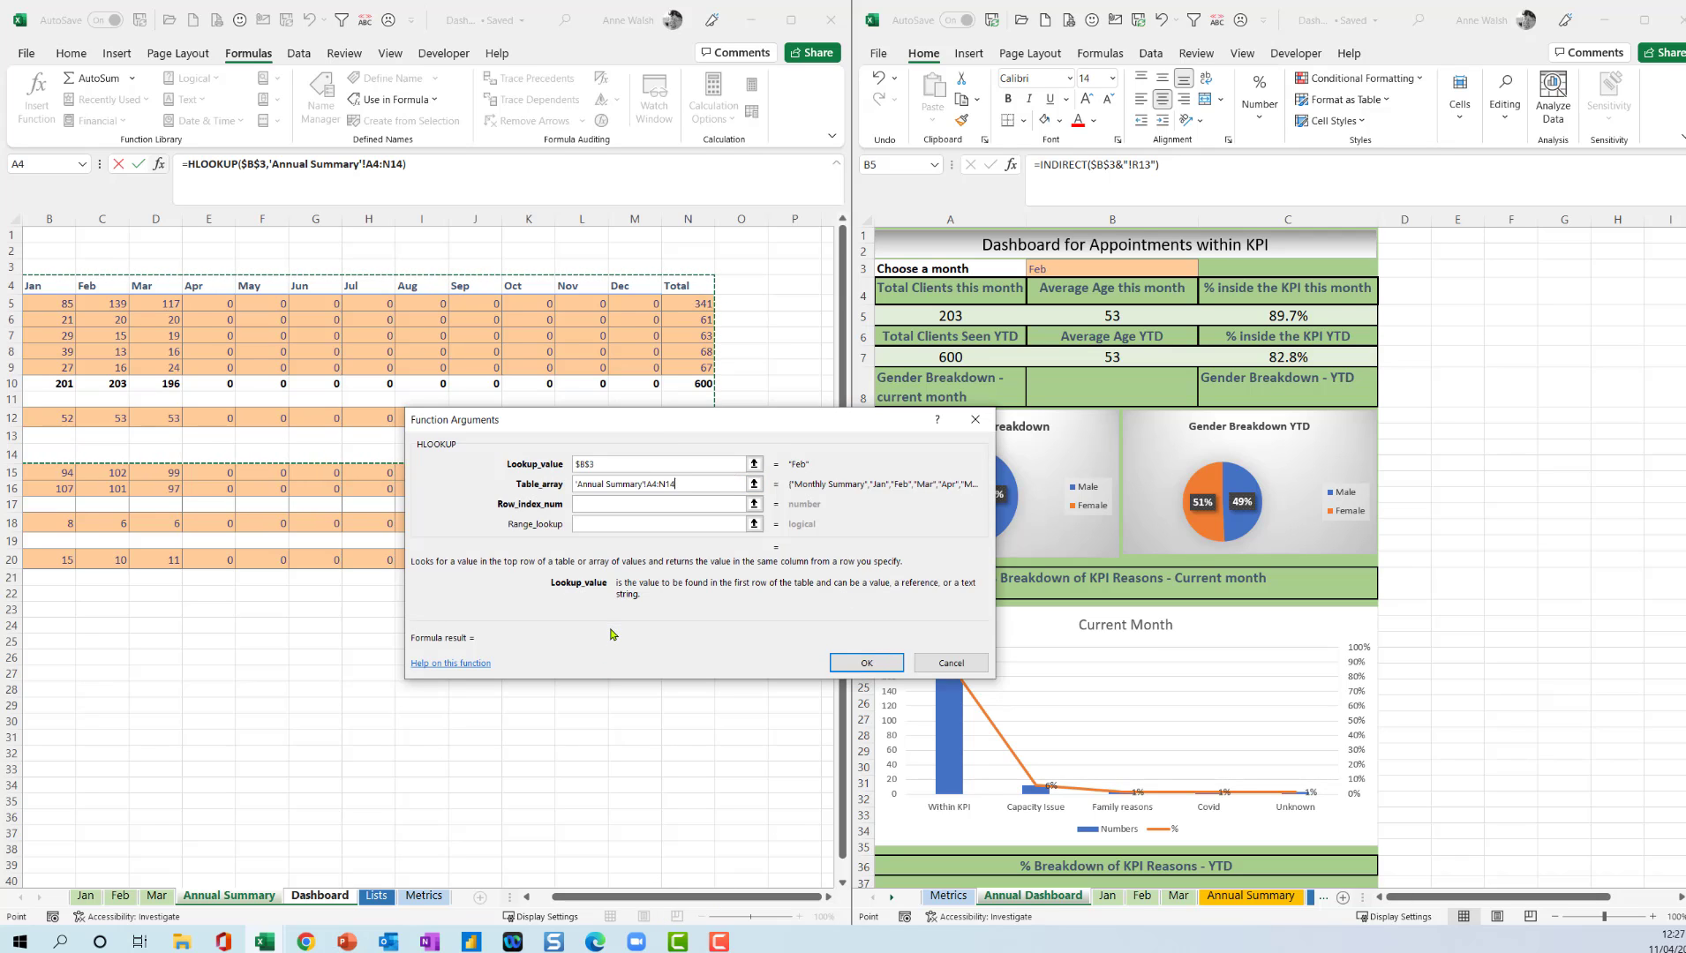
{"action": "key", "text": "F4"}
{"action": "left_click_drag", "start_coordinate": [603, 898], "coordinate": [574, 902]}
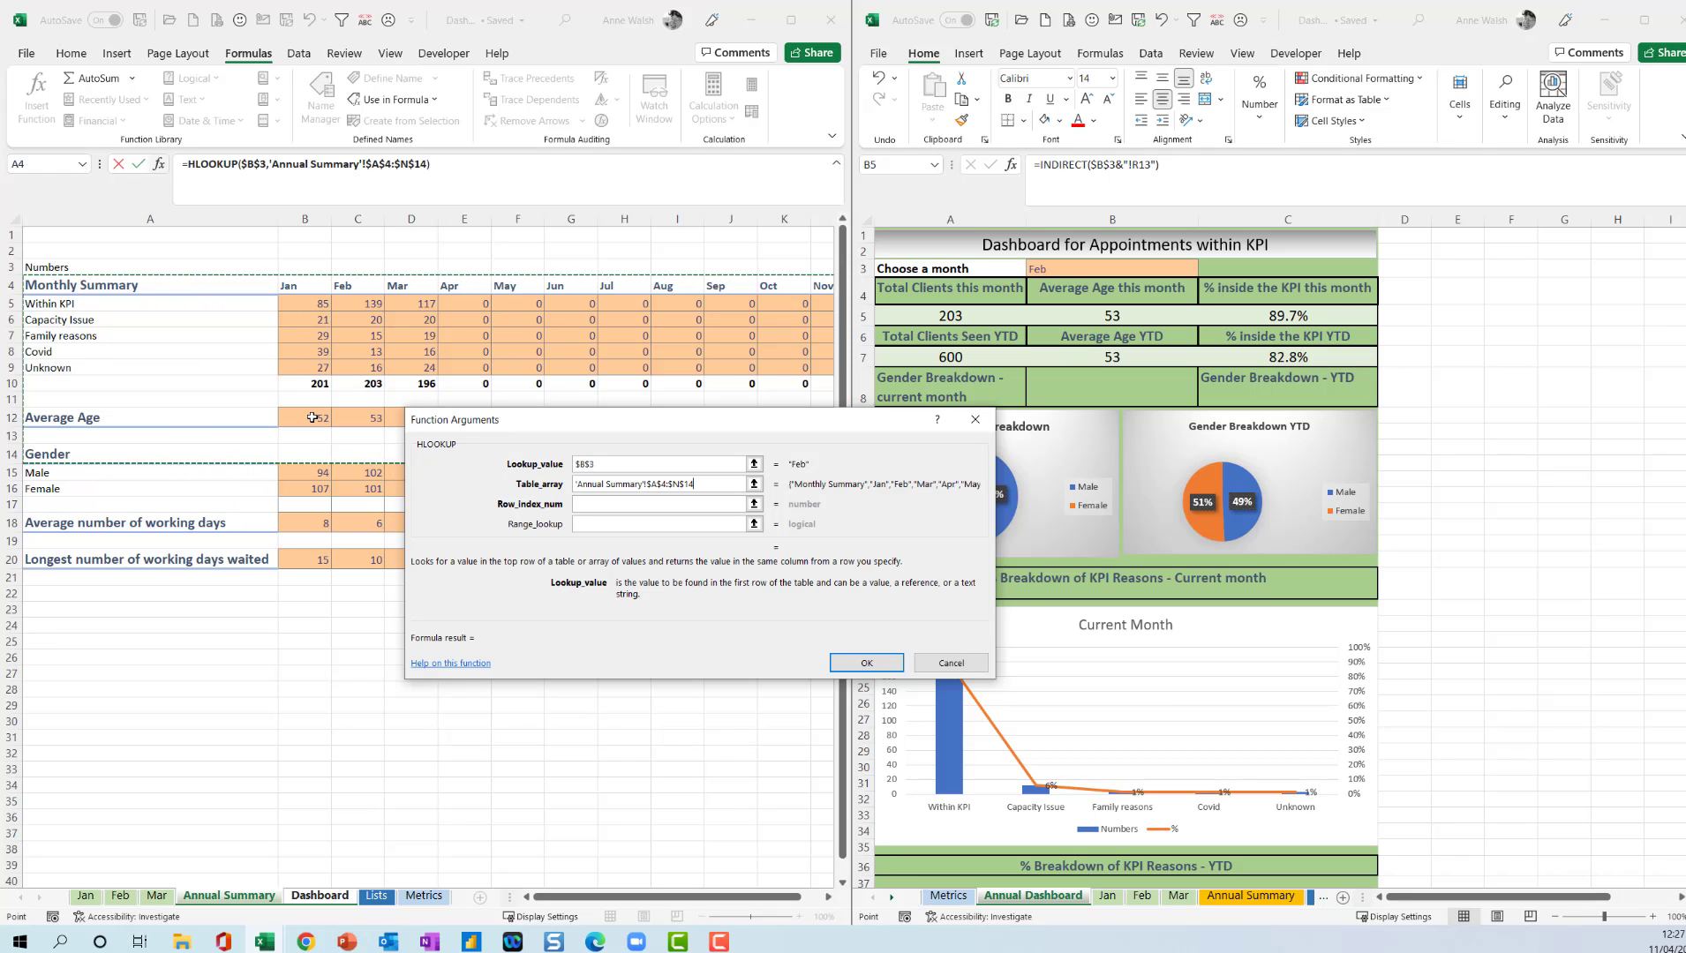
Complete the HLOOKUP in B5 with row index number 9 and range lookup 0.
{"action": "left_click", "coordinate": [639, 506]}
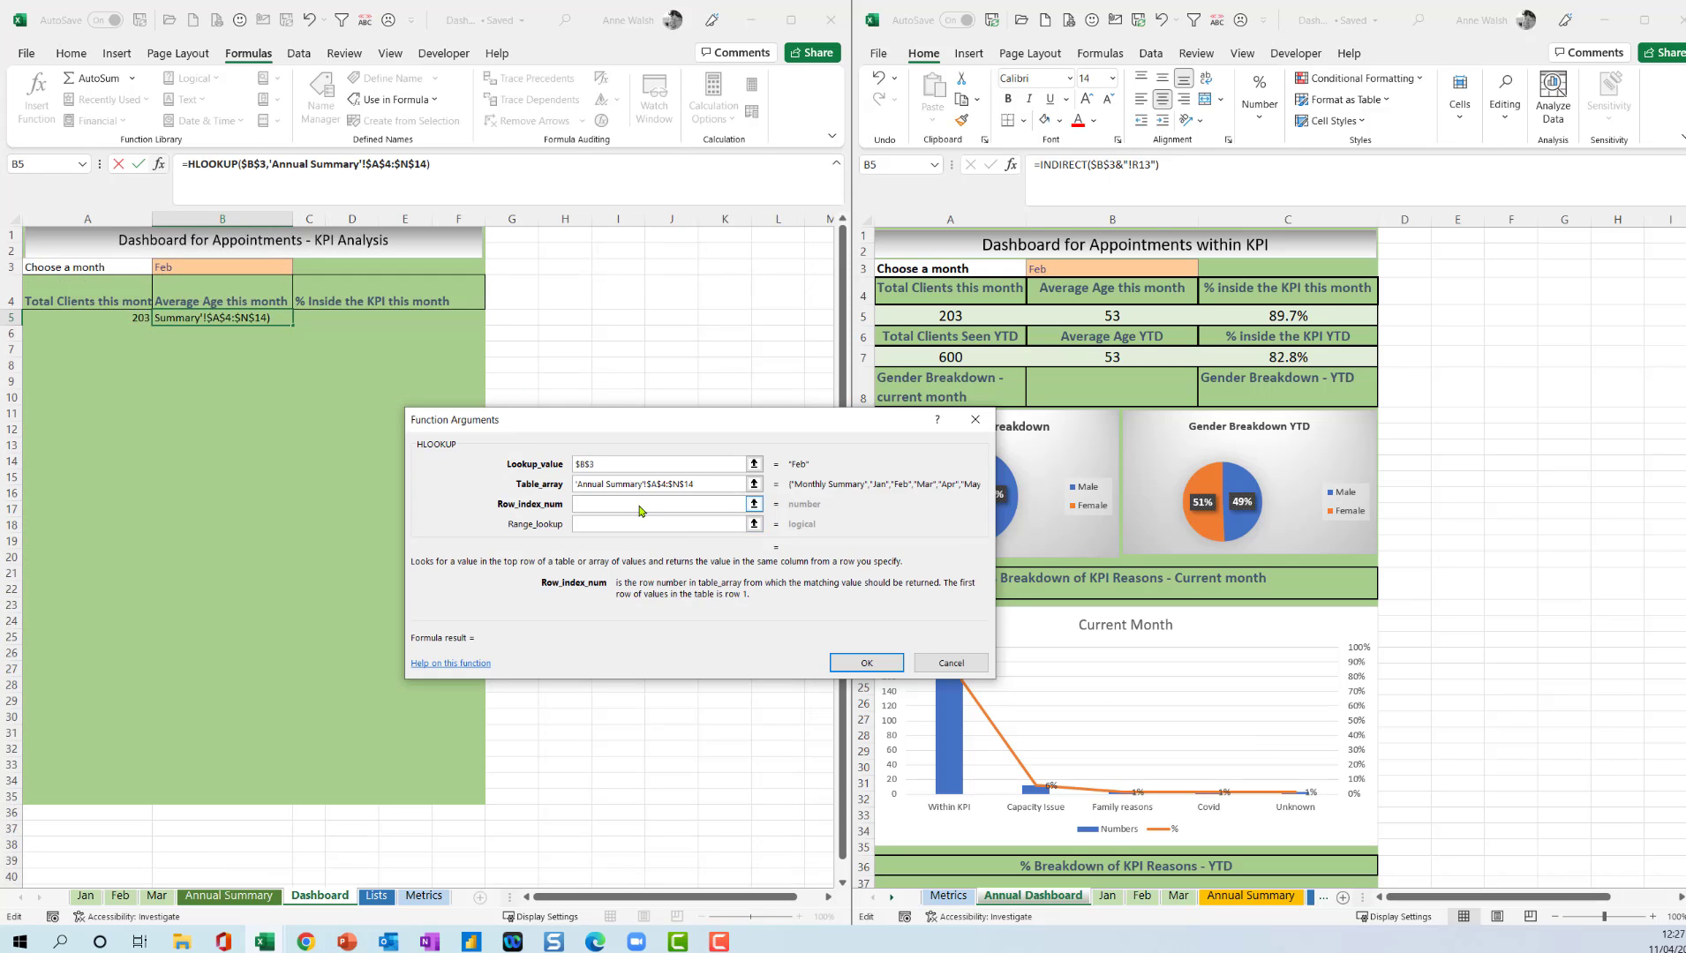
{"action": "type", "text": "9"}
{"action": "left_click", "coordinate": [643, 523]}
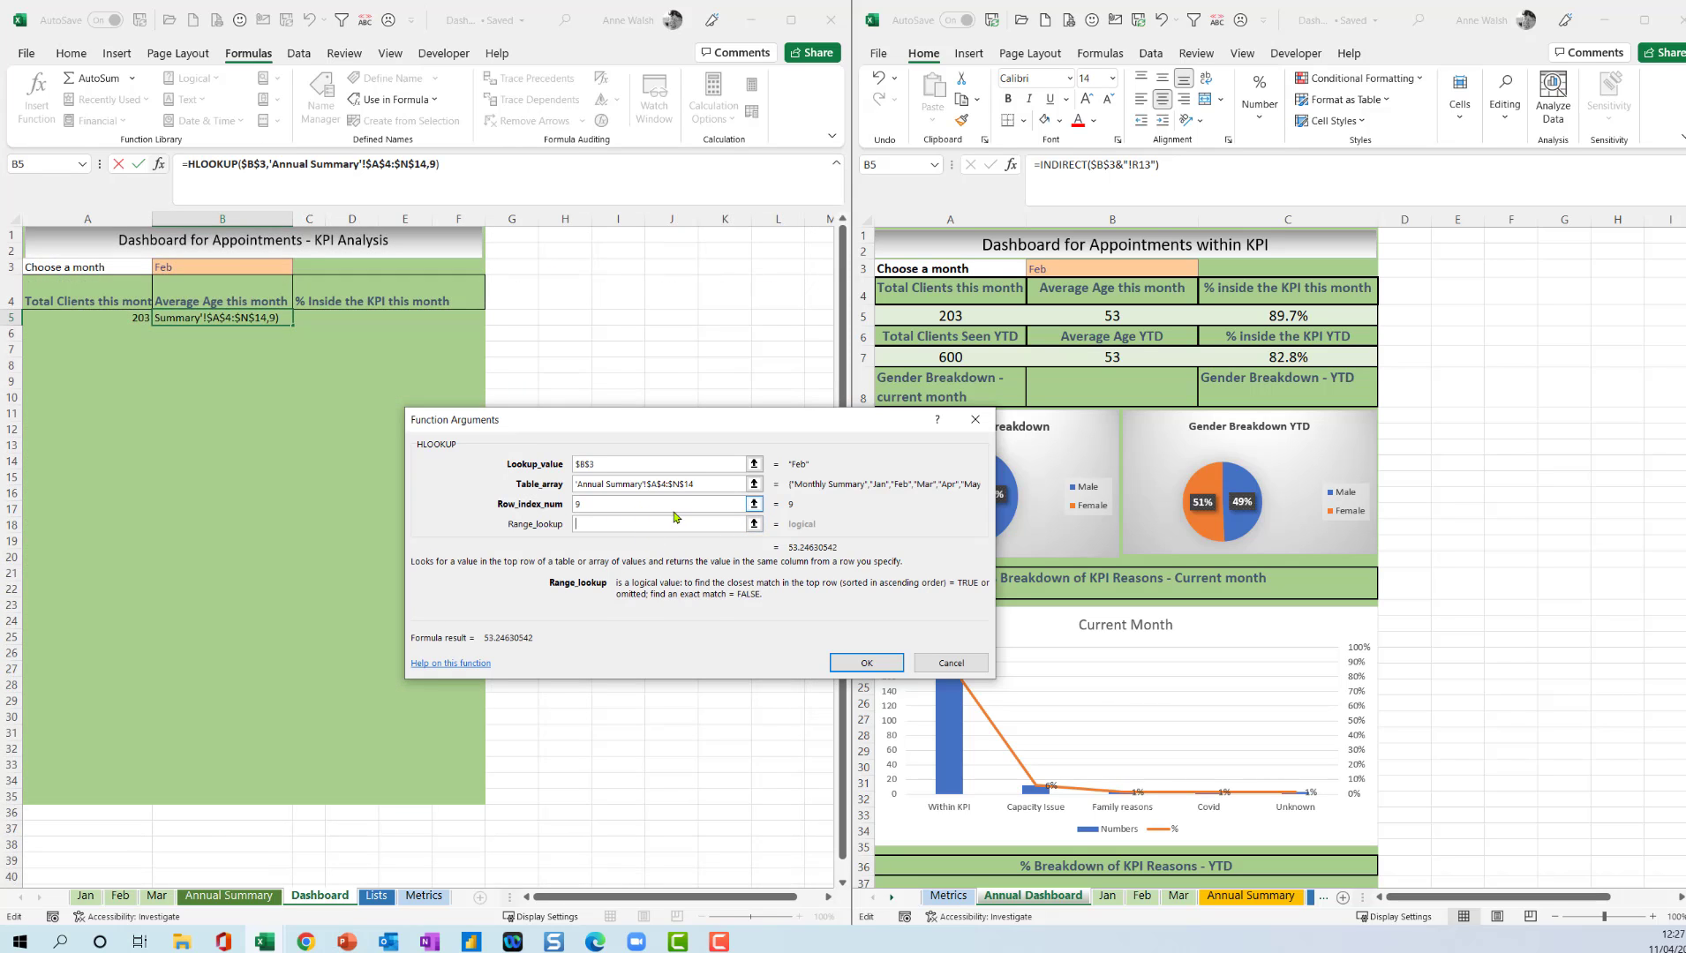
{"action": "type", "text": "0"}
{"action": "left_click", "coordinate": [867, 670]}
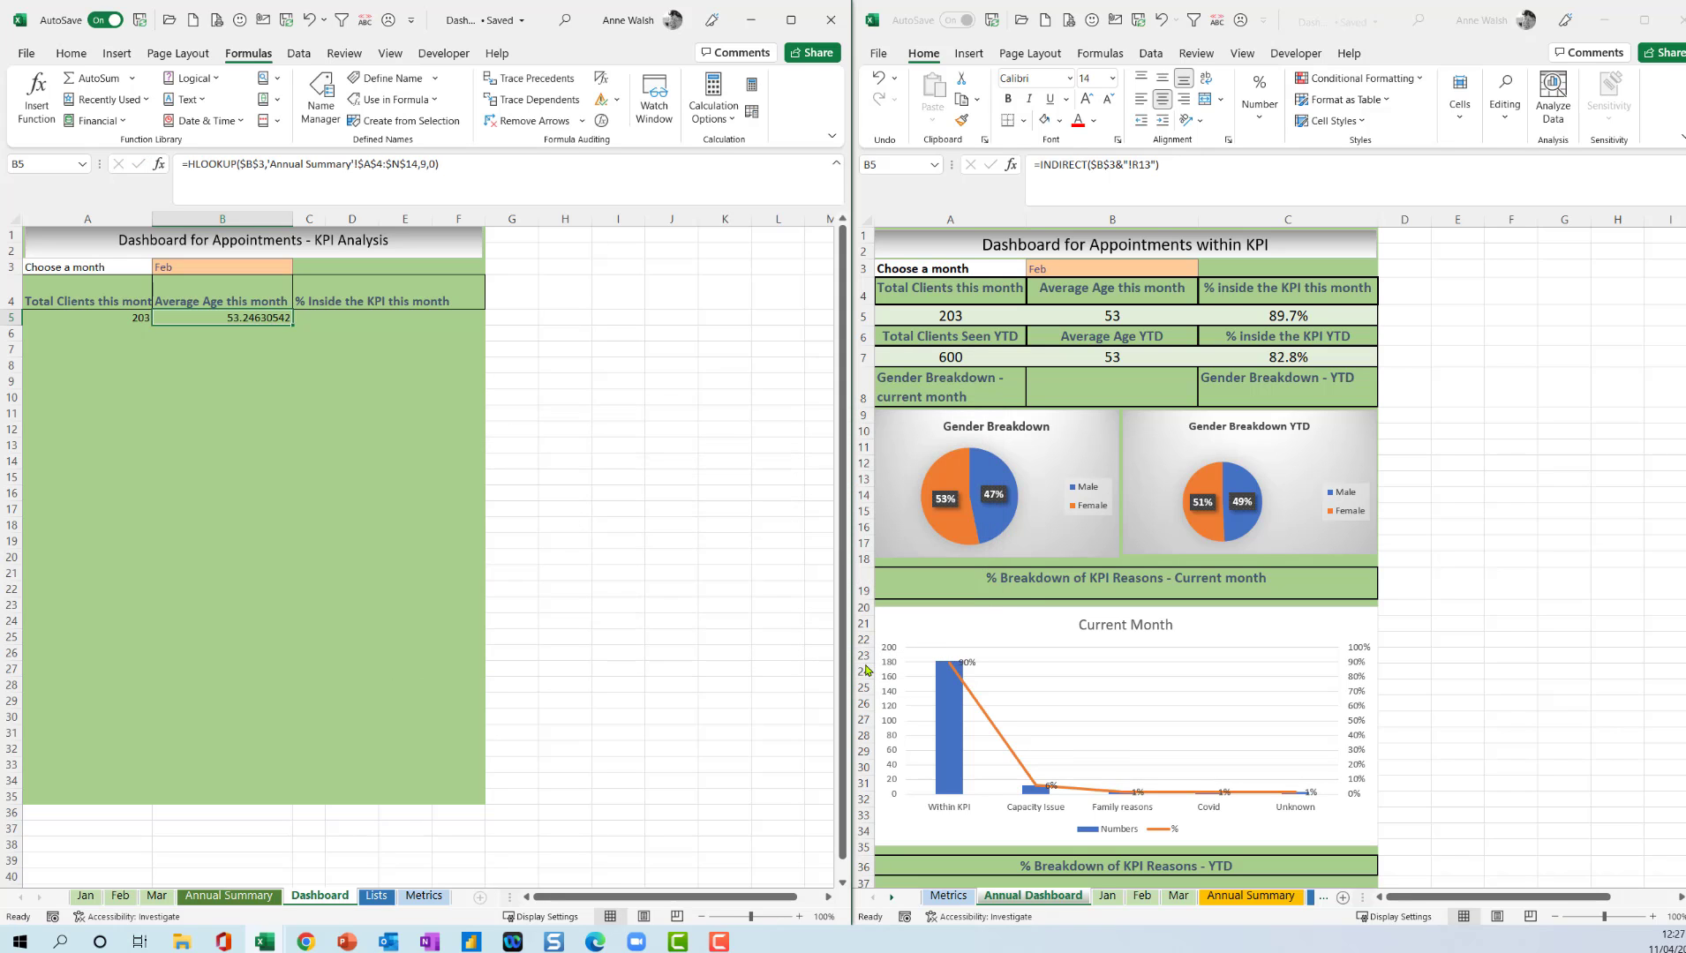
Format the average age in B5 as a number without decimal places.
{"action": "left_click", "coordinate": [89, 56]}
{"action": "left_click", "coordinate": [409, 126]}
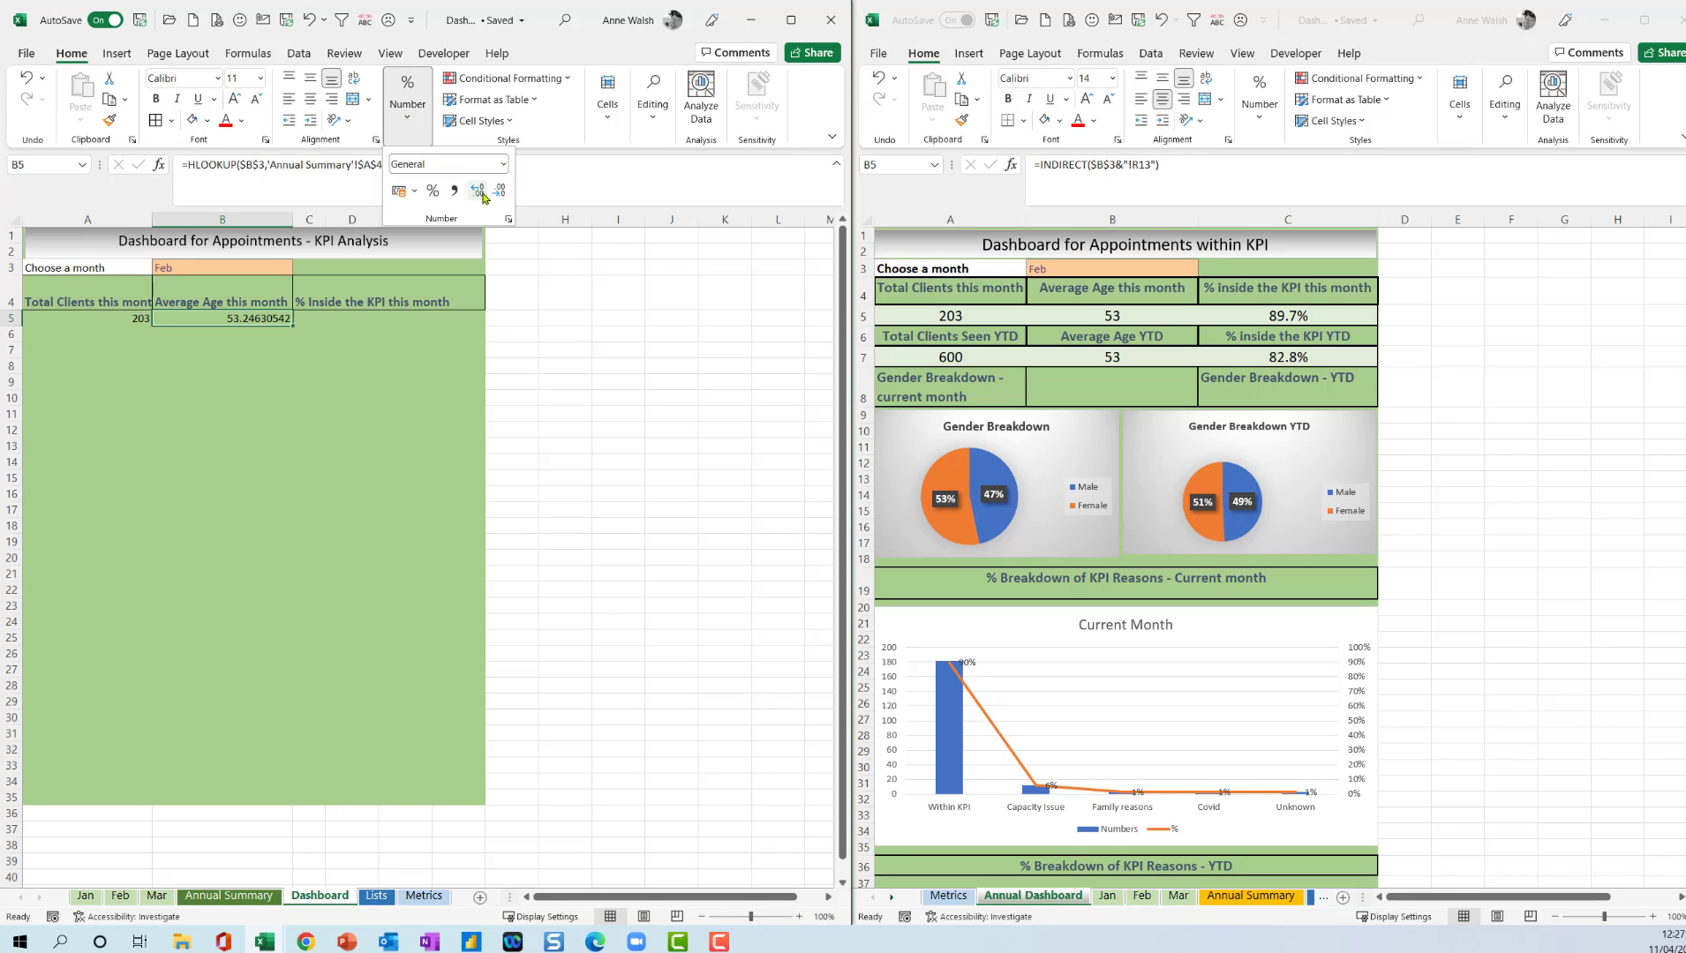
{"action": "left_click", "coordinate": [477, 191]}
{"action": "left_click", "coordinate": [478, 190]}
{"action": "left_click", "coordinate": [499, 191]}
{"action": "left_click", "coordinate": [500, 190]}
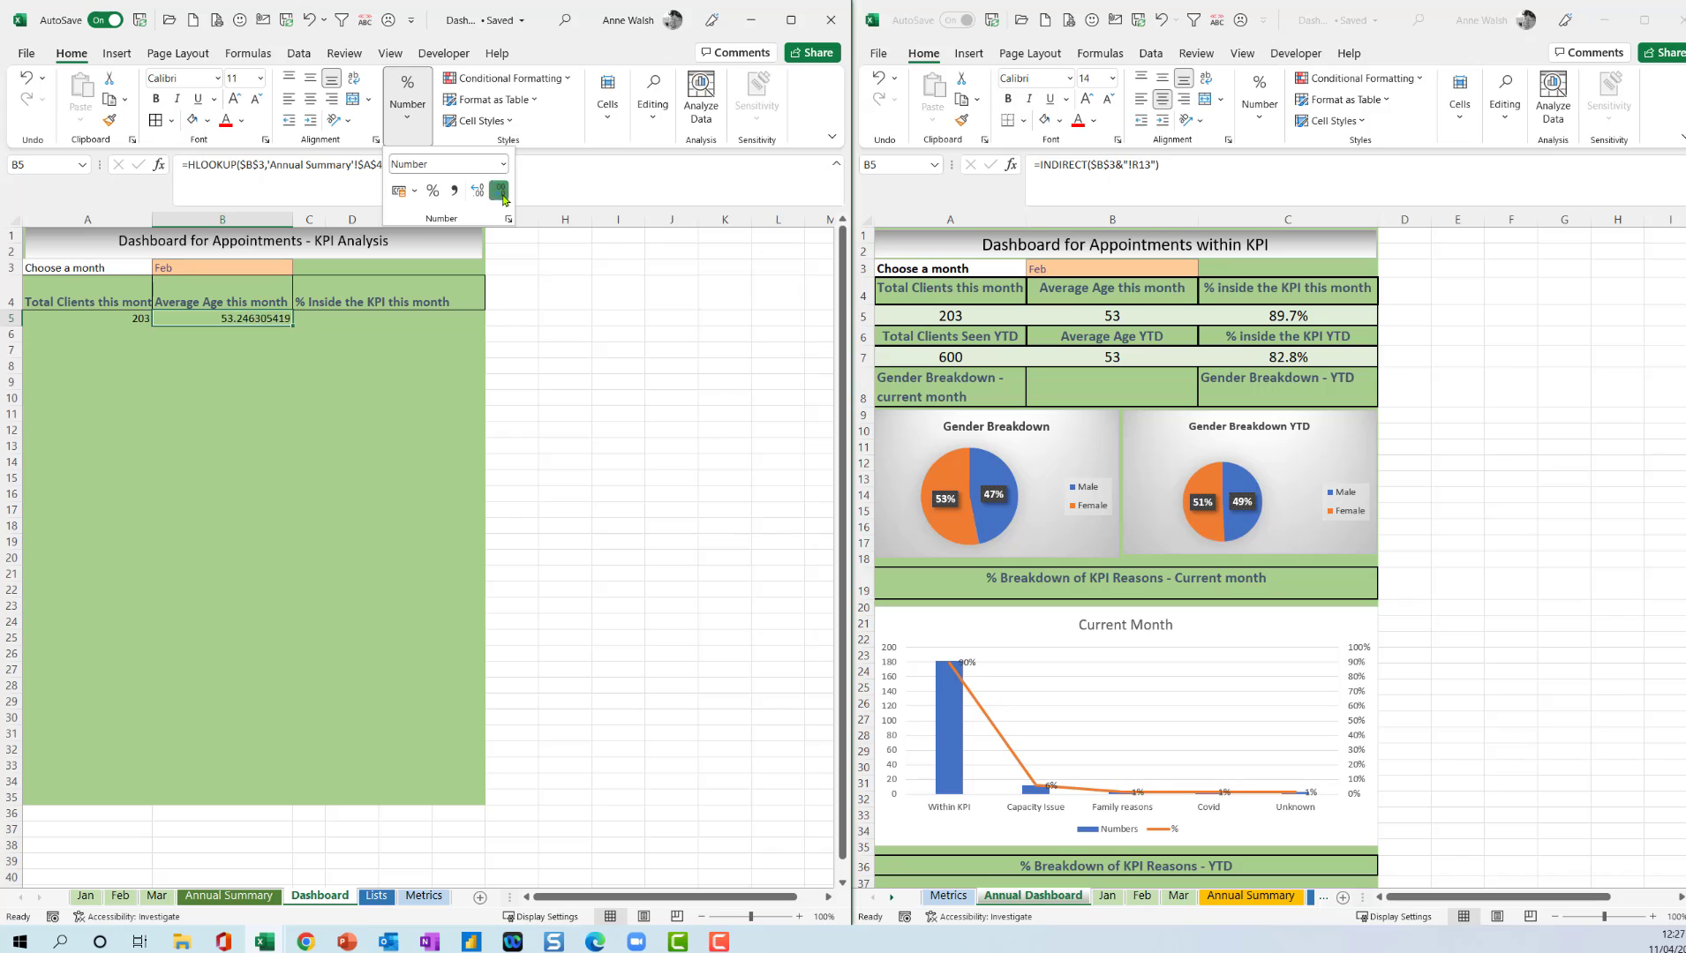
{"action": "left_click", "coordinate": [500, 191]}
{"action": "left_click", "coordinate": [499, 191]}
{"action": "left_click", "coordinate": [500, 191]}
{"action": "left_click", "coordinate": [499, 191]}
{"action": "left_click", "coordinate": [503, 198]}
{"action": "left_click", "coordinate": [503, 198]}
{"action": "left_click", "coordinate": [503, 198]}
{"action": "left_click", "coordinate": [336, 182]}
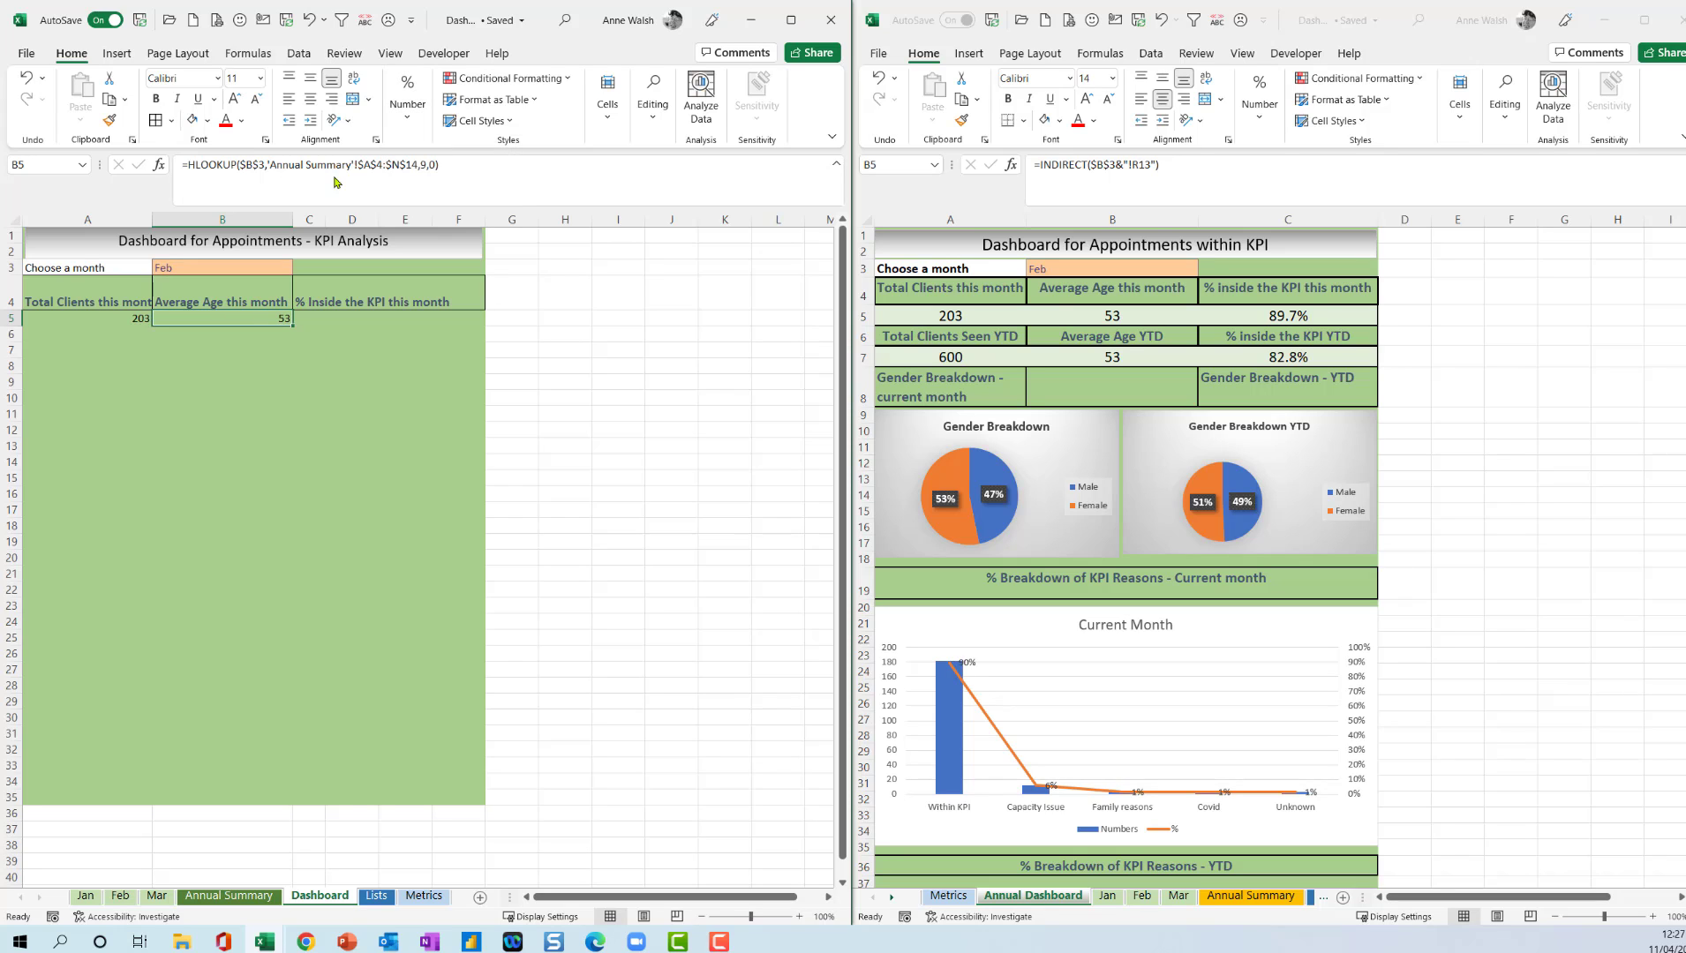
Wrap the HLOOKUP formula in B5 in IFERROR with 0 as the error value.
{"action": "left_click", "coordinate": [184, 162]}
{"action": "type", "text": "iferror("}
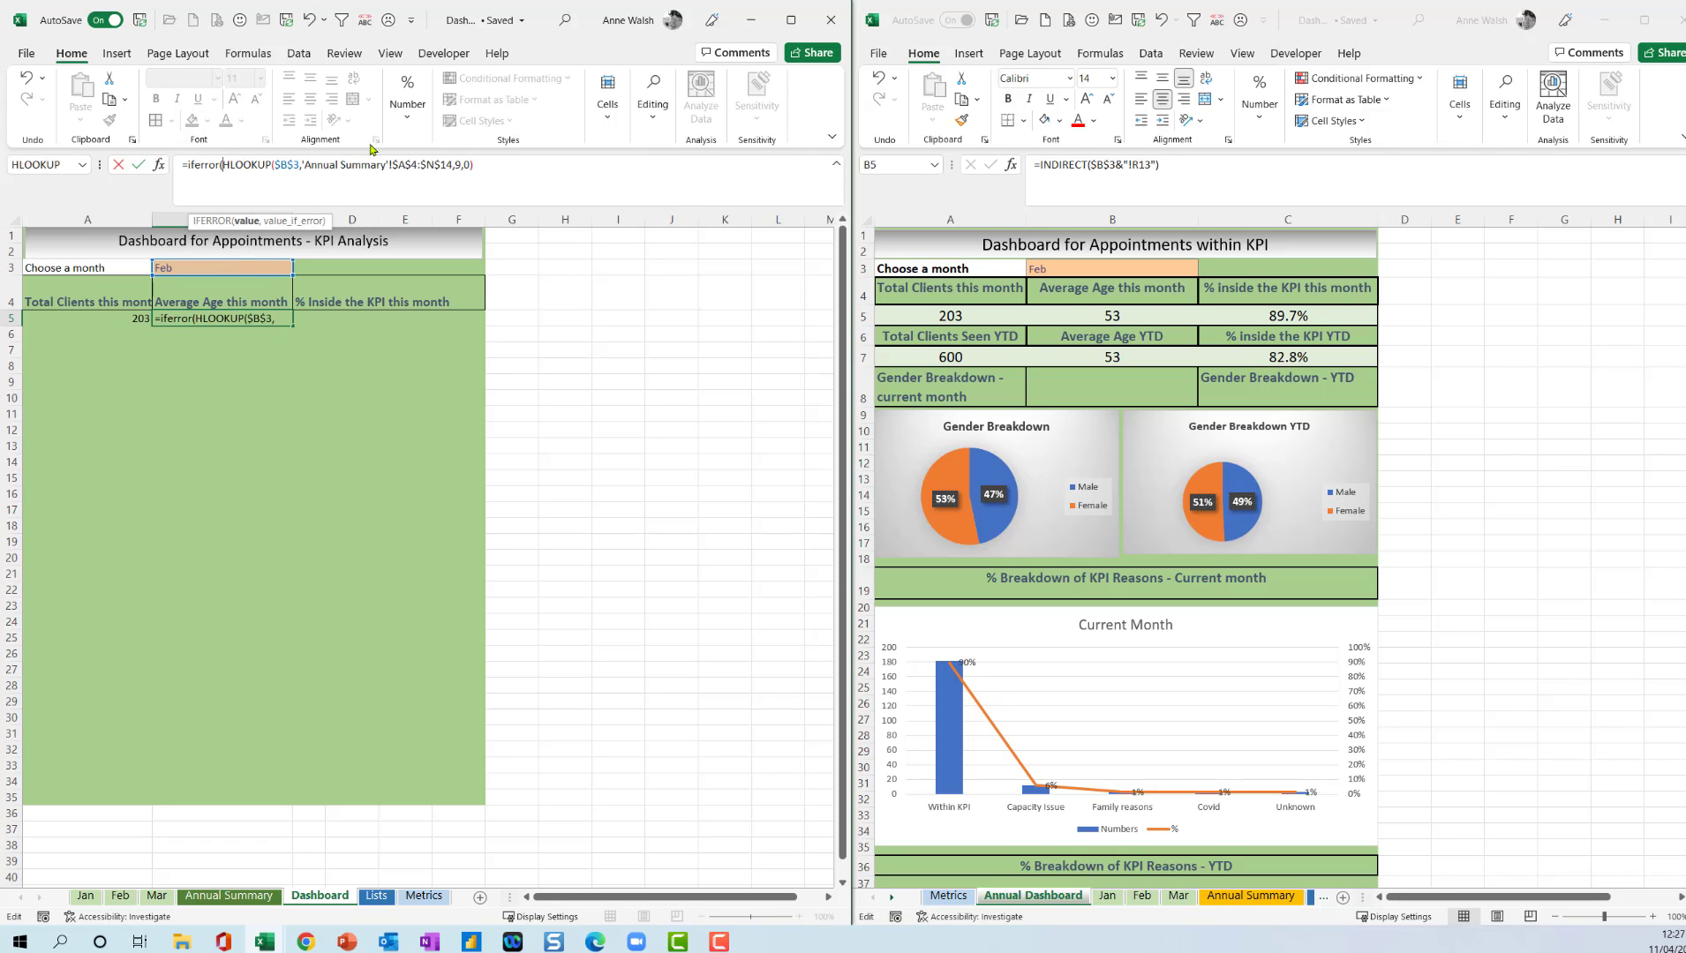
{"action": "left_click", "coordinate": [505, 168]}
{"action": "type", "text": ","}
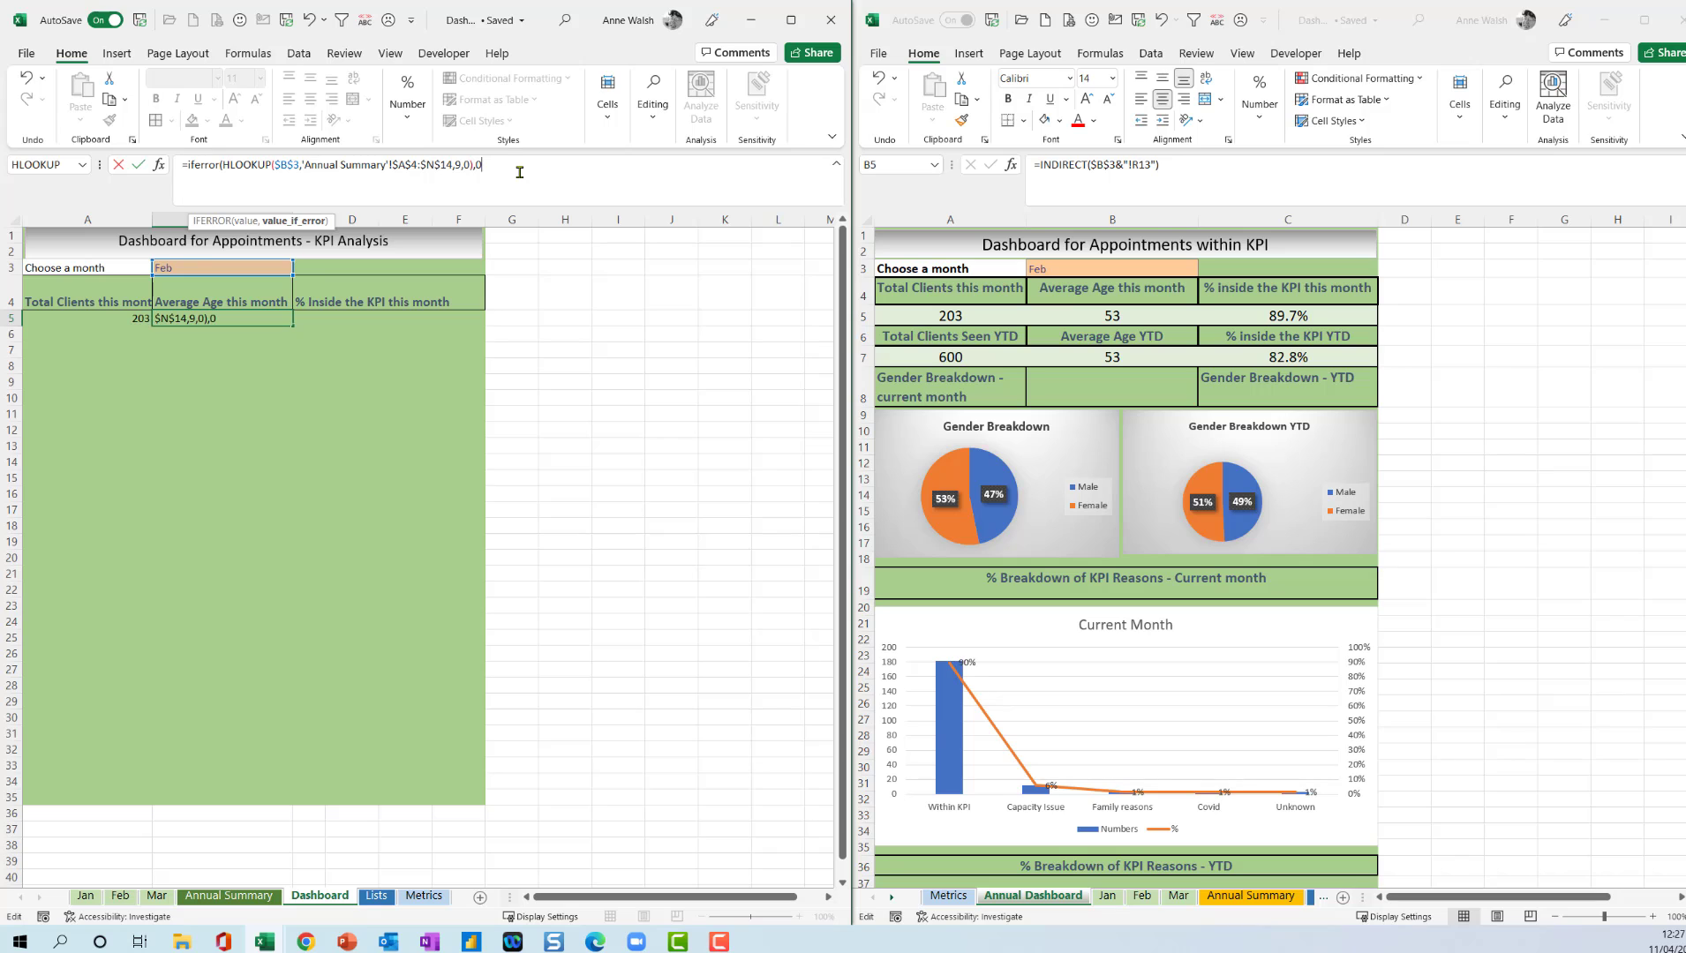
{"action": "type", "text": "0)"}
{"action": "key", "text": "Return"}
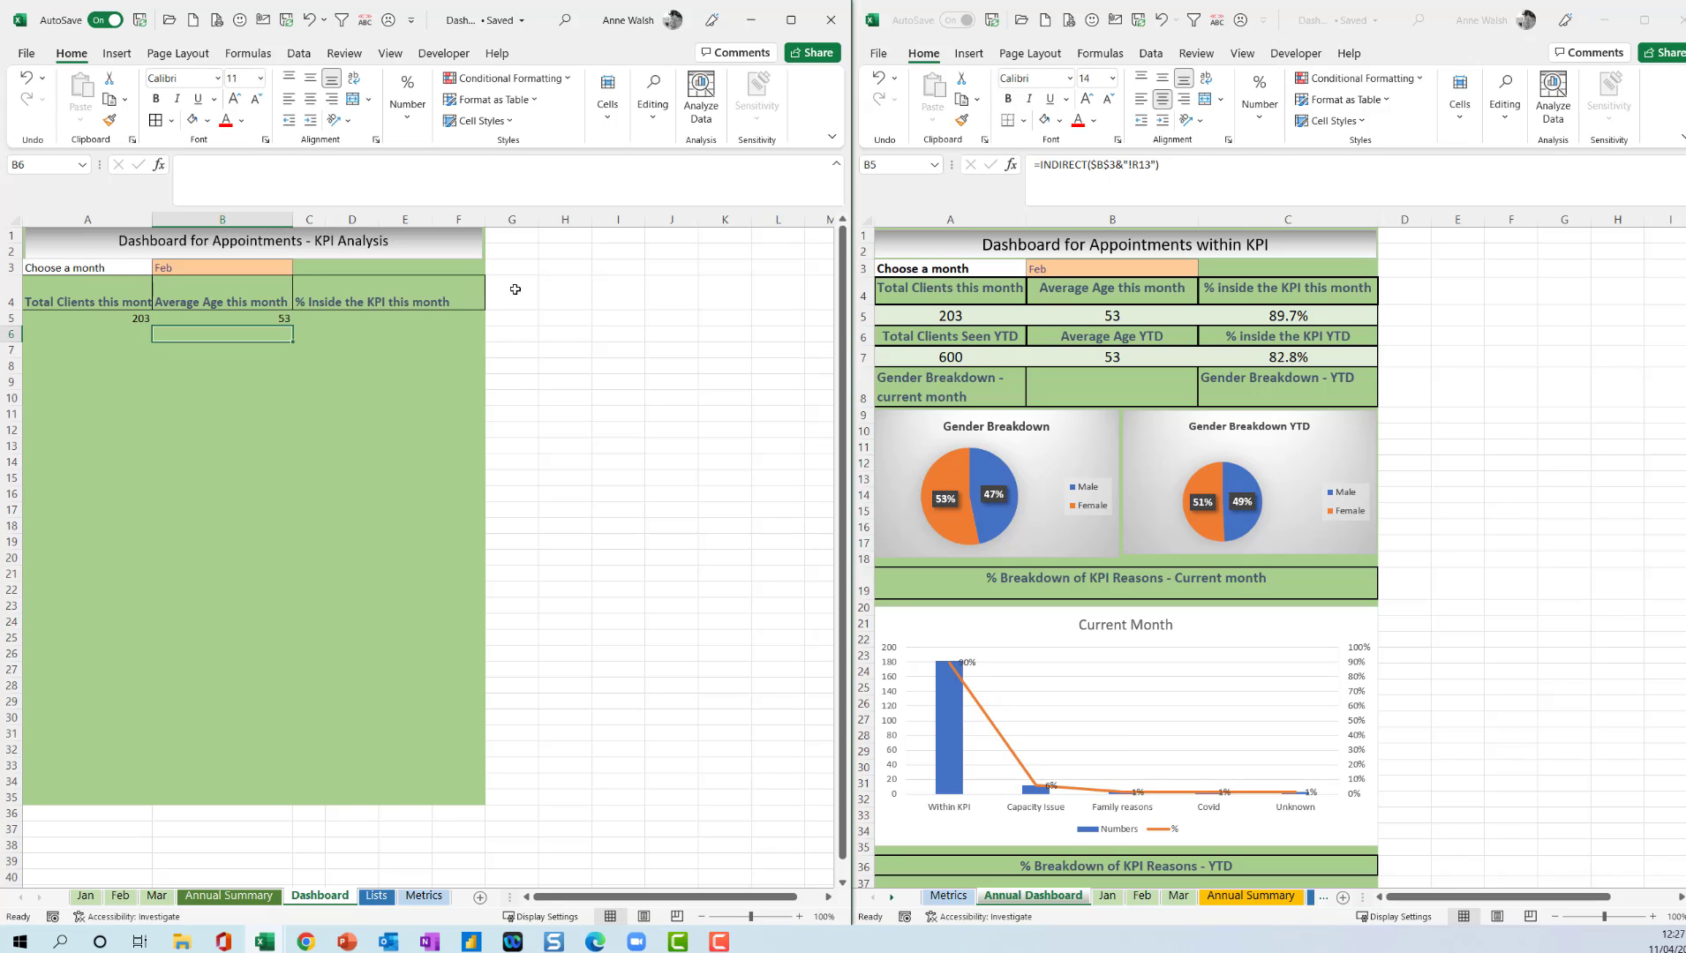
{"action": "left_click", "coordinate": [243, 318]}
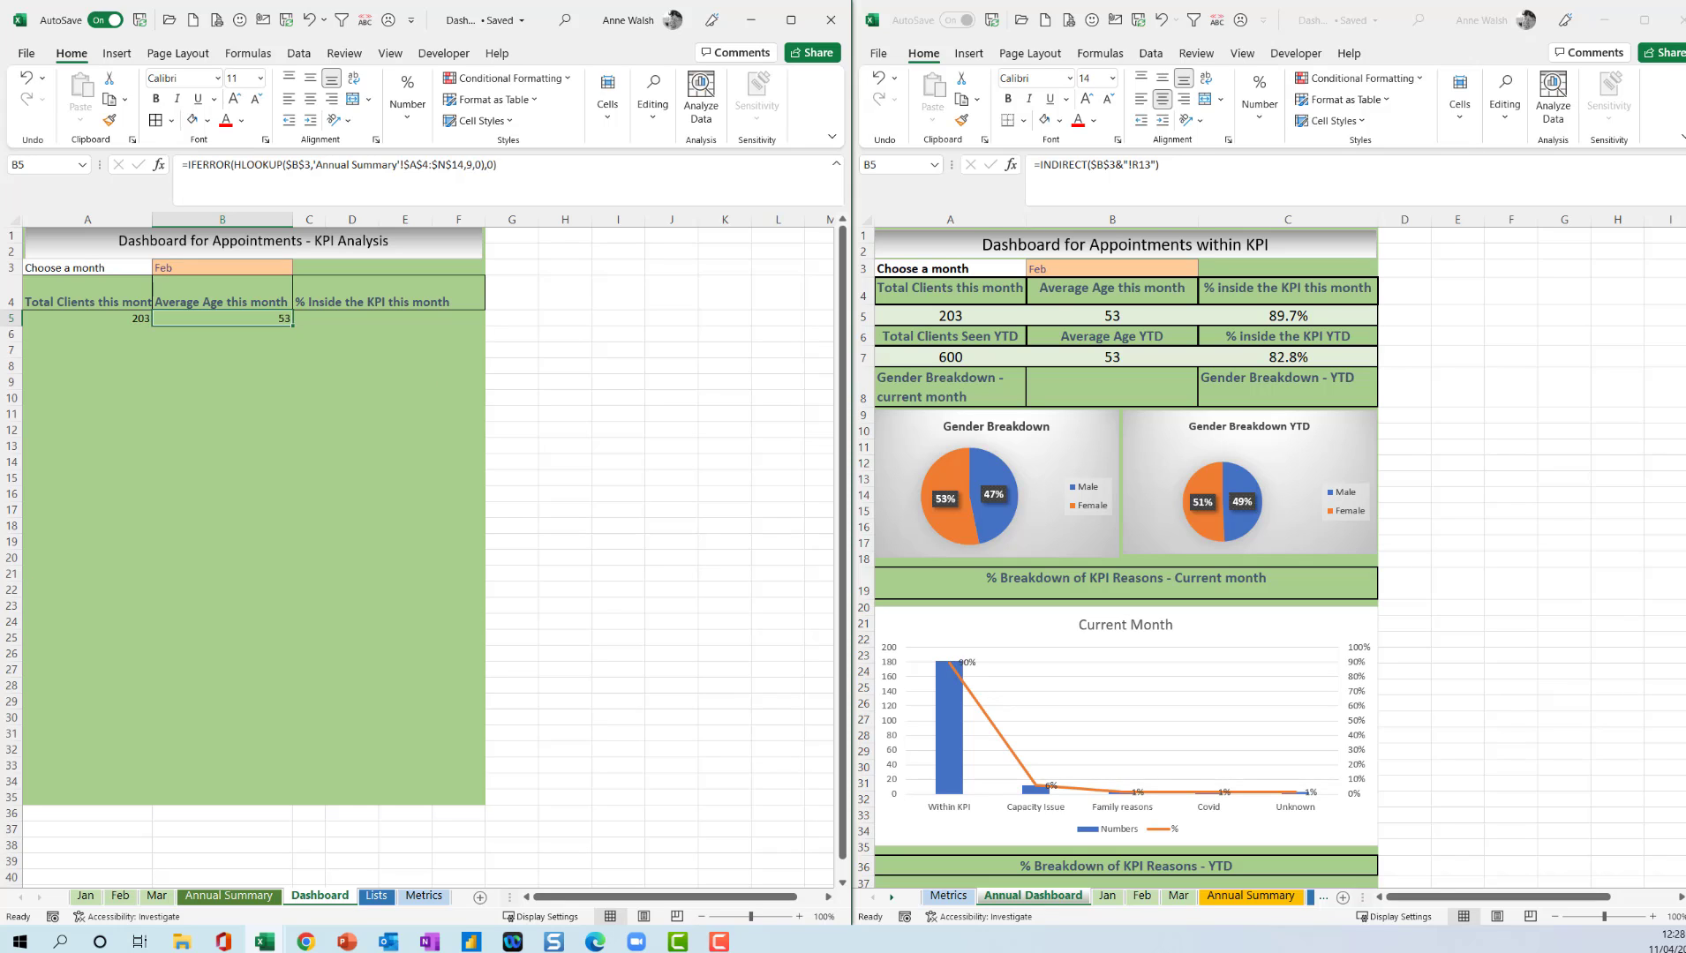
Enter the heading % in S4 beside the Monthly Summary, with the Jan, Feb and Mar sheets grouped.
{"action": "key", "text": "Right"}
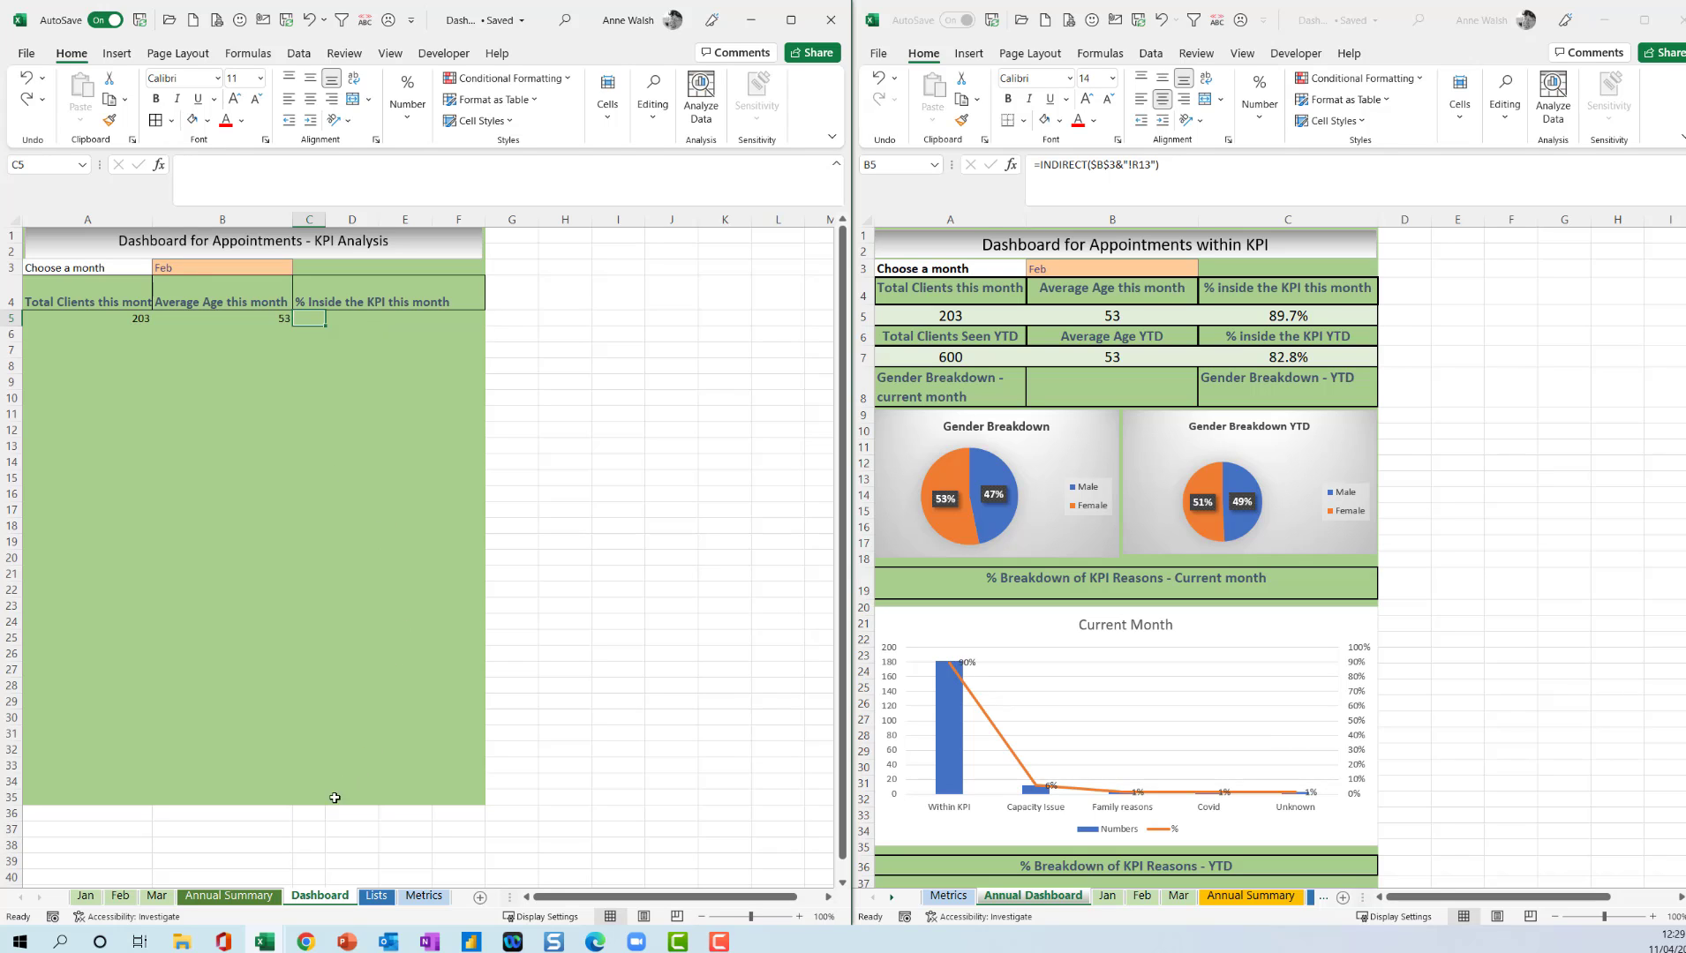
{"action": "left_click", "coordinate": [86, 897]}
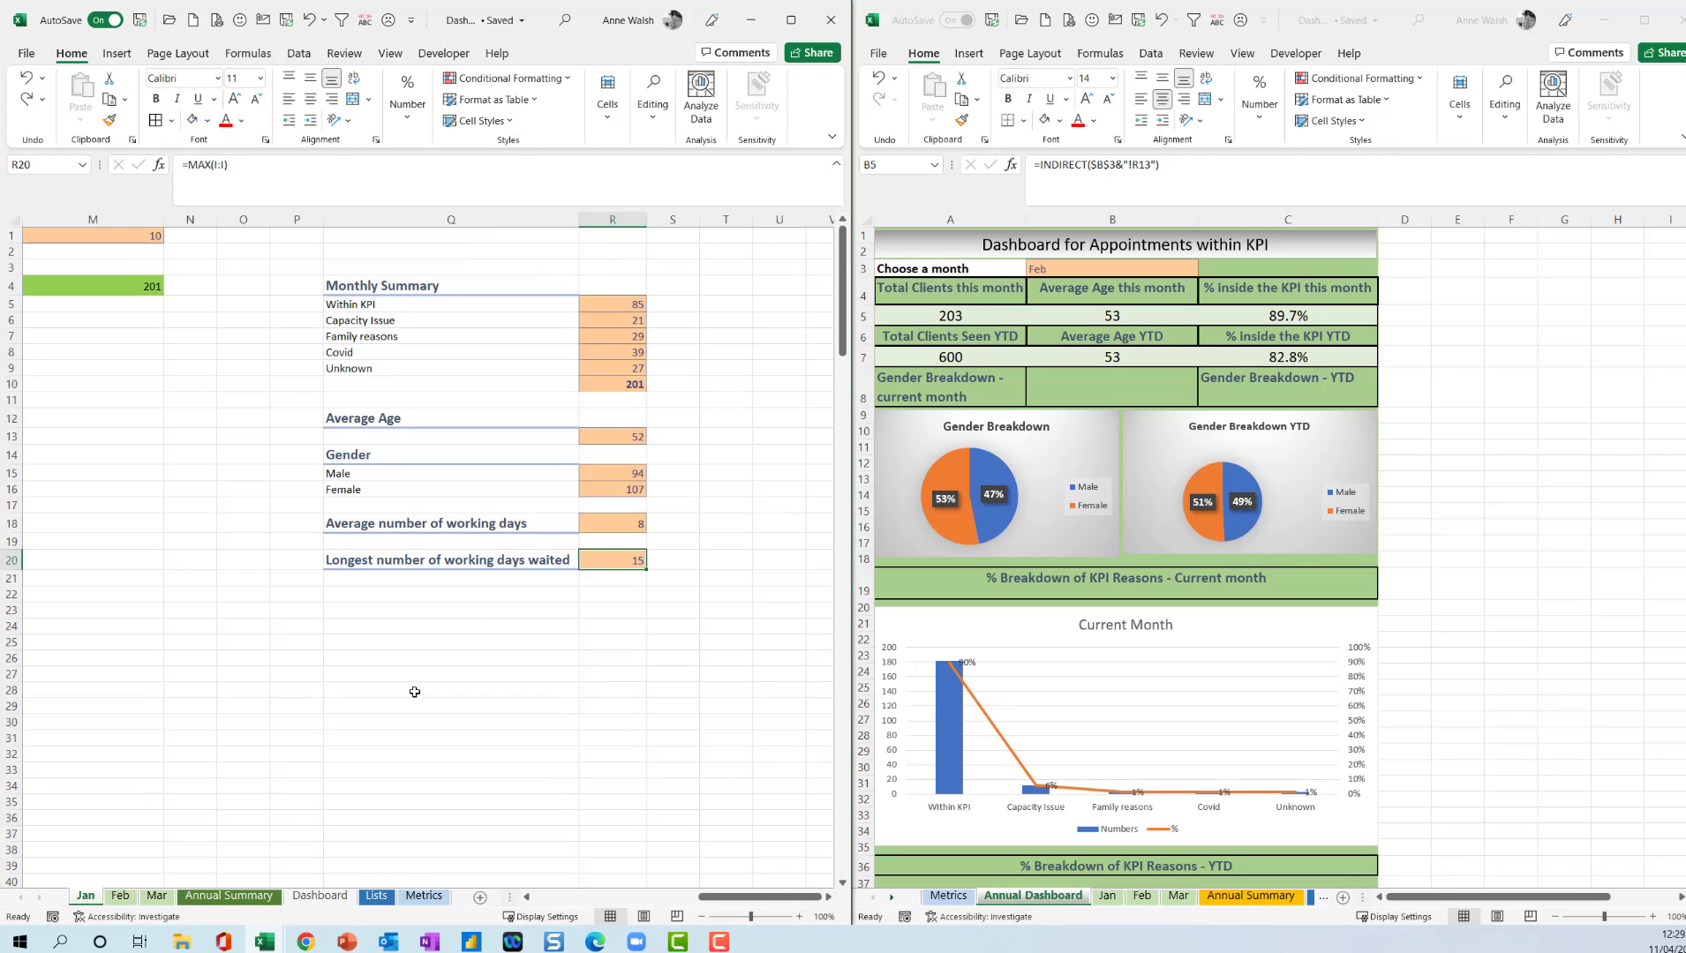
{"action": "left_click", "coordinate": [683, 290]}
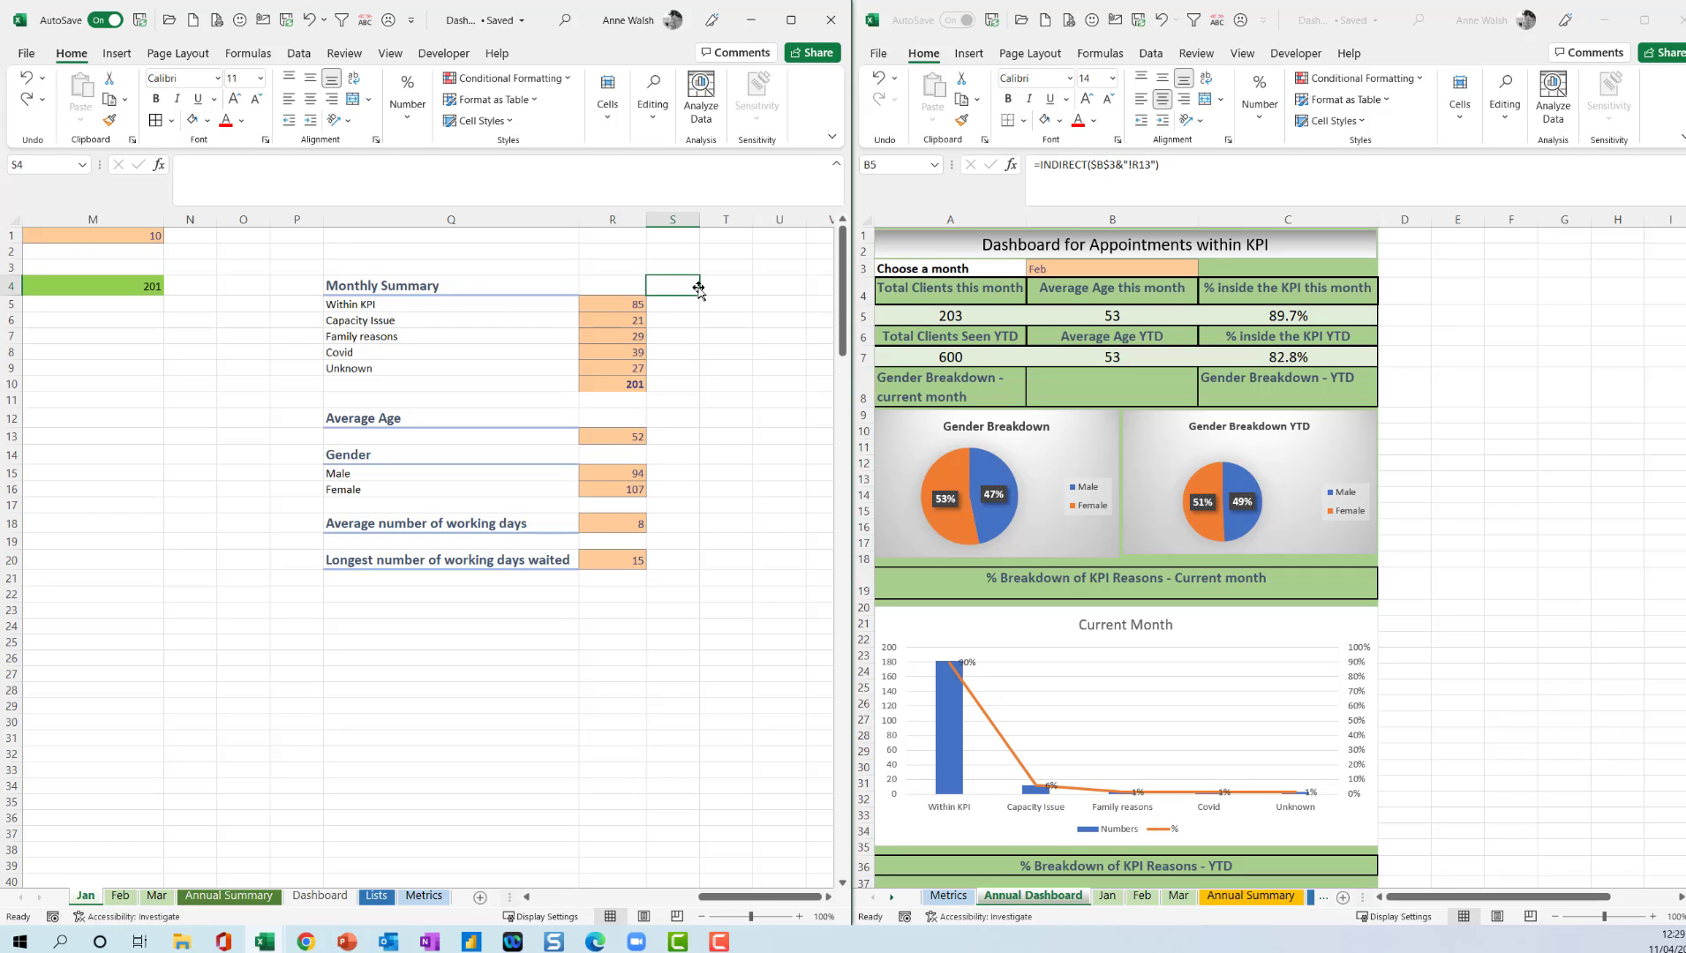
{"action": "type", "text": "%"}
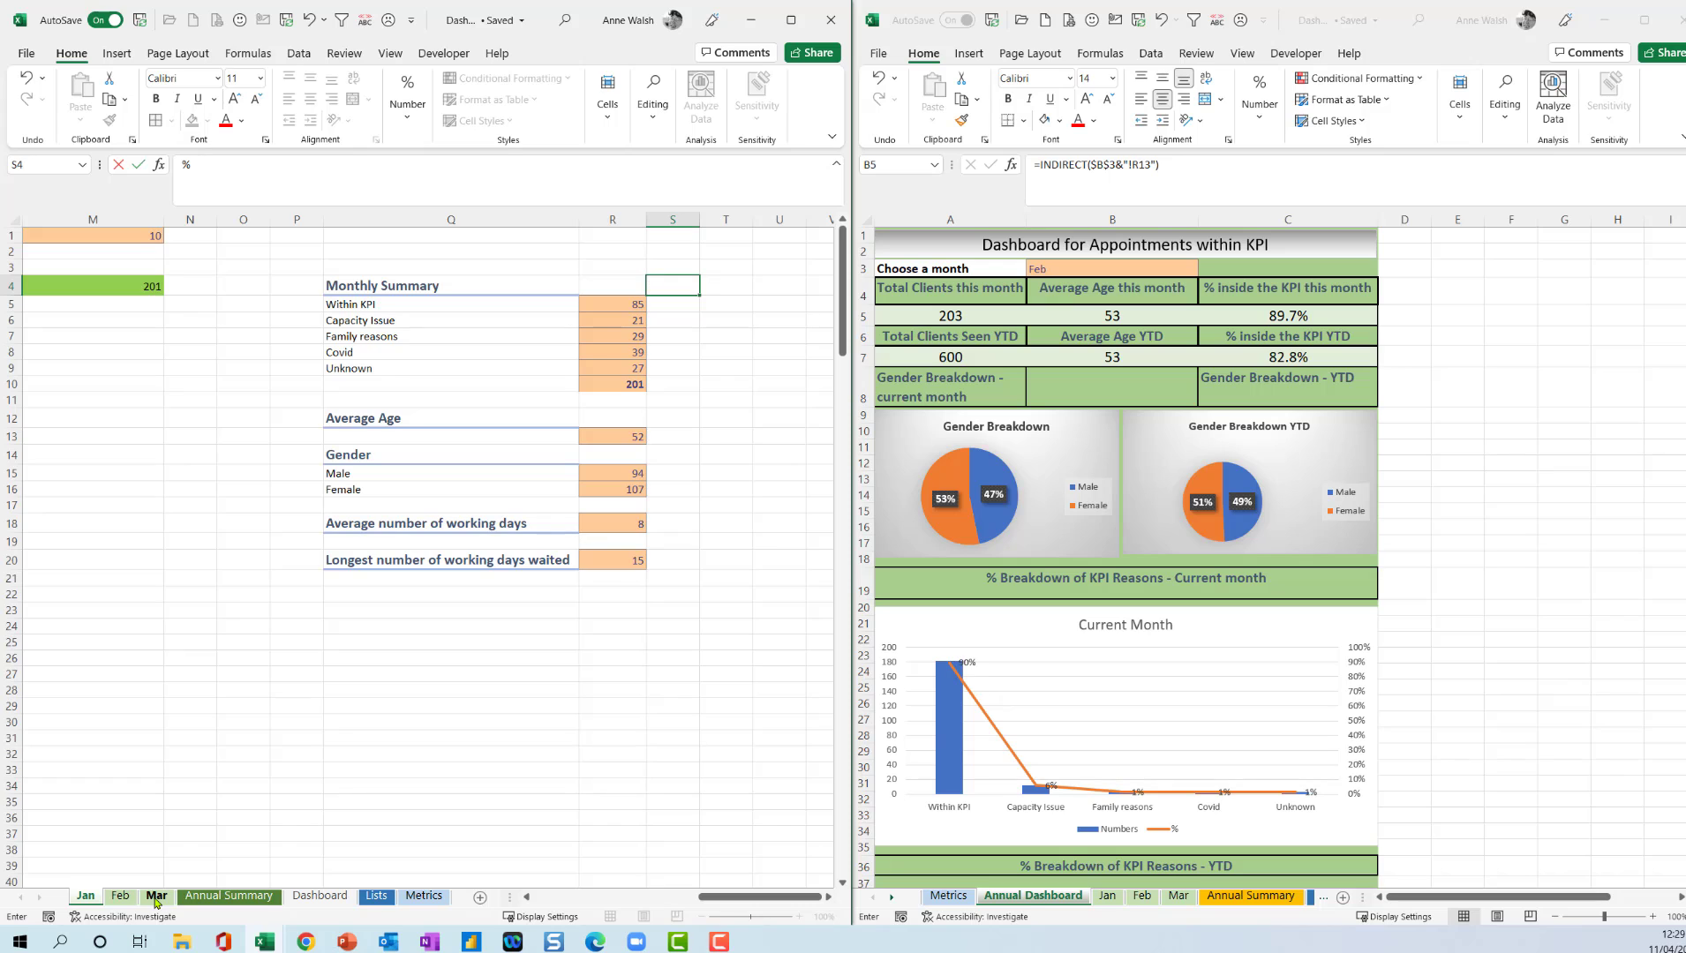
{"action": "key", "text": "Return"}
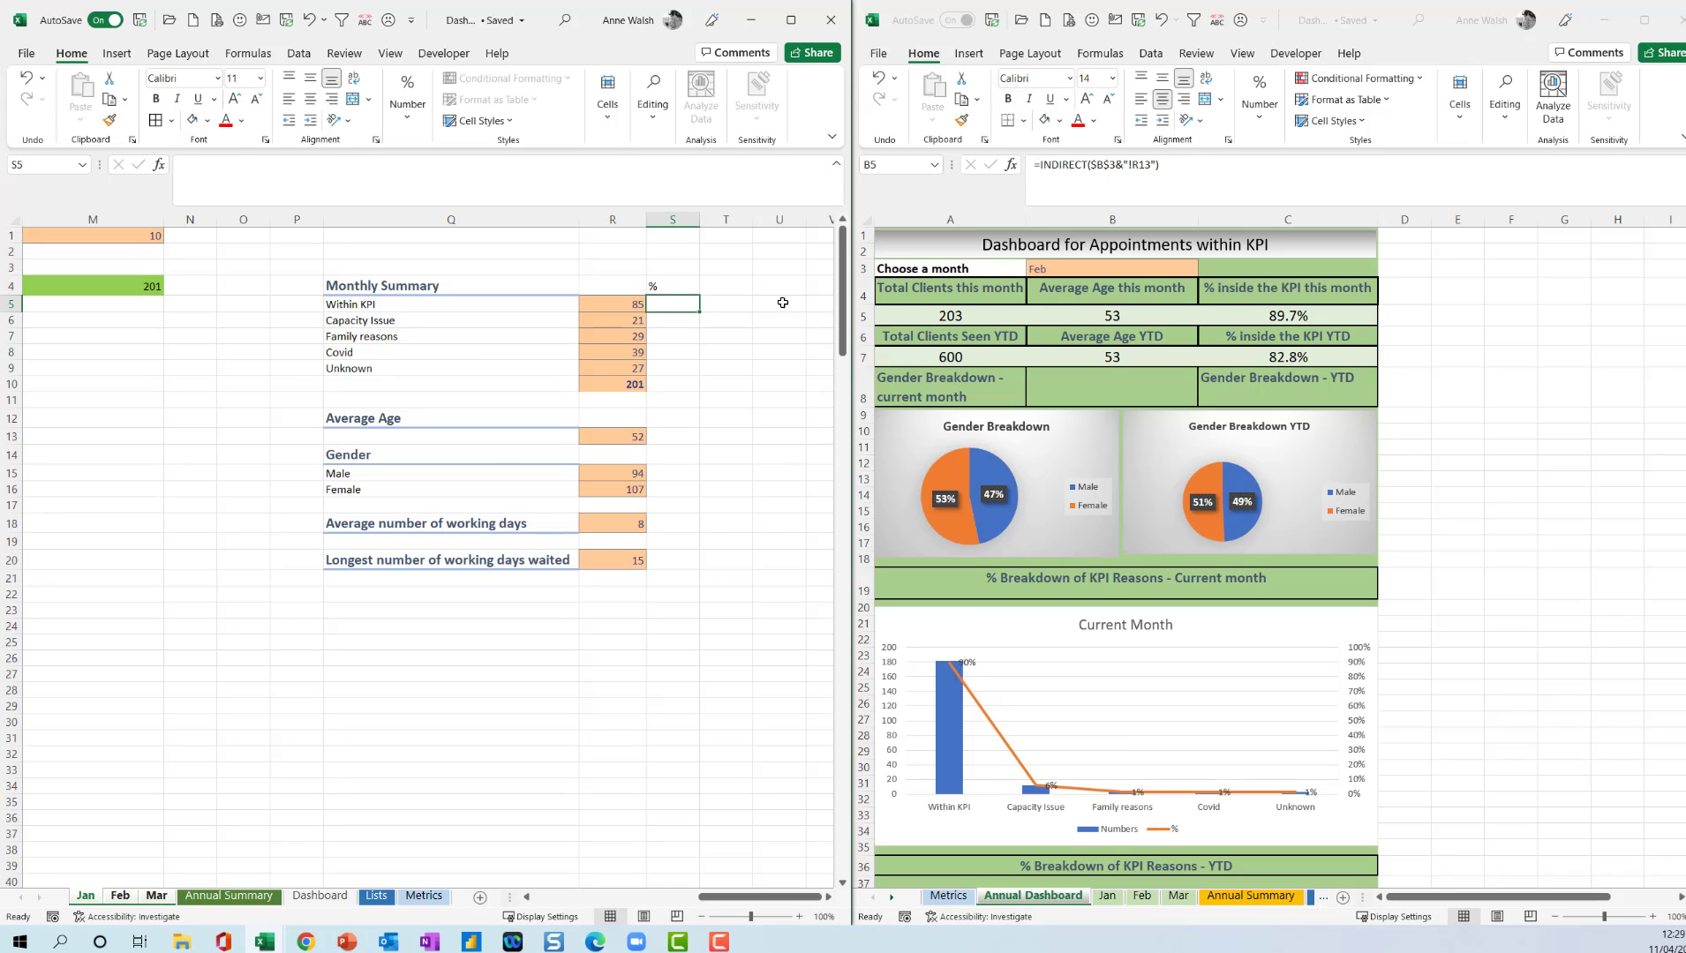
Enter the formula =R5/$R$10 in S5 of the grouped month sheets to calculate the Within KPI share.
{"action": "type", "text": "="}
{"action": "left_click", "coordinate": [630, 305]}
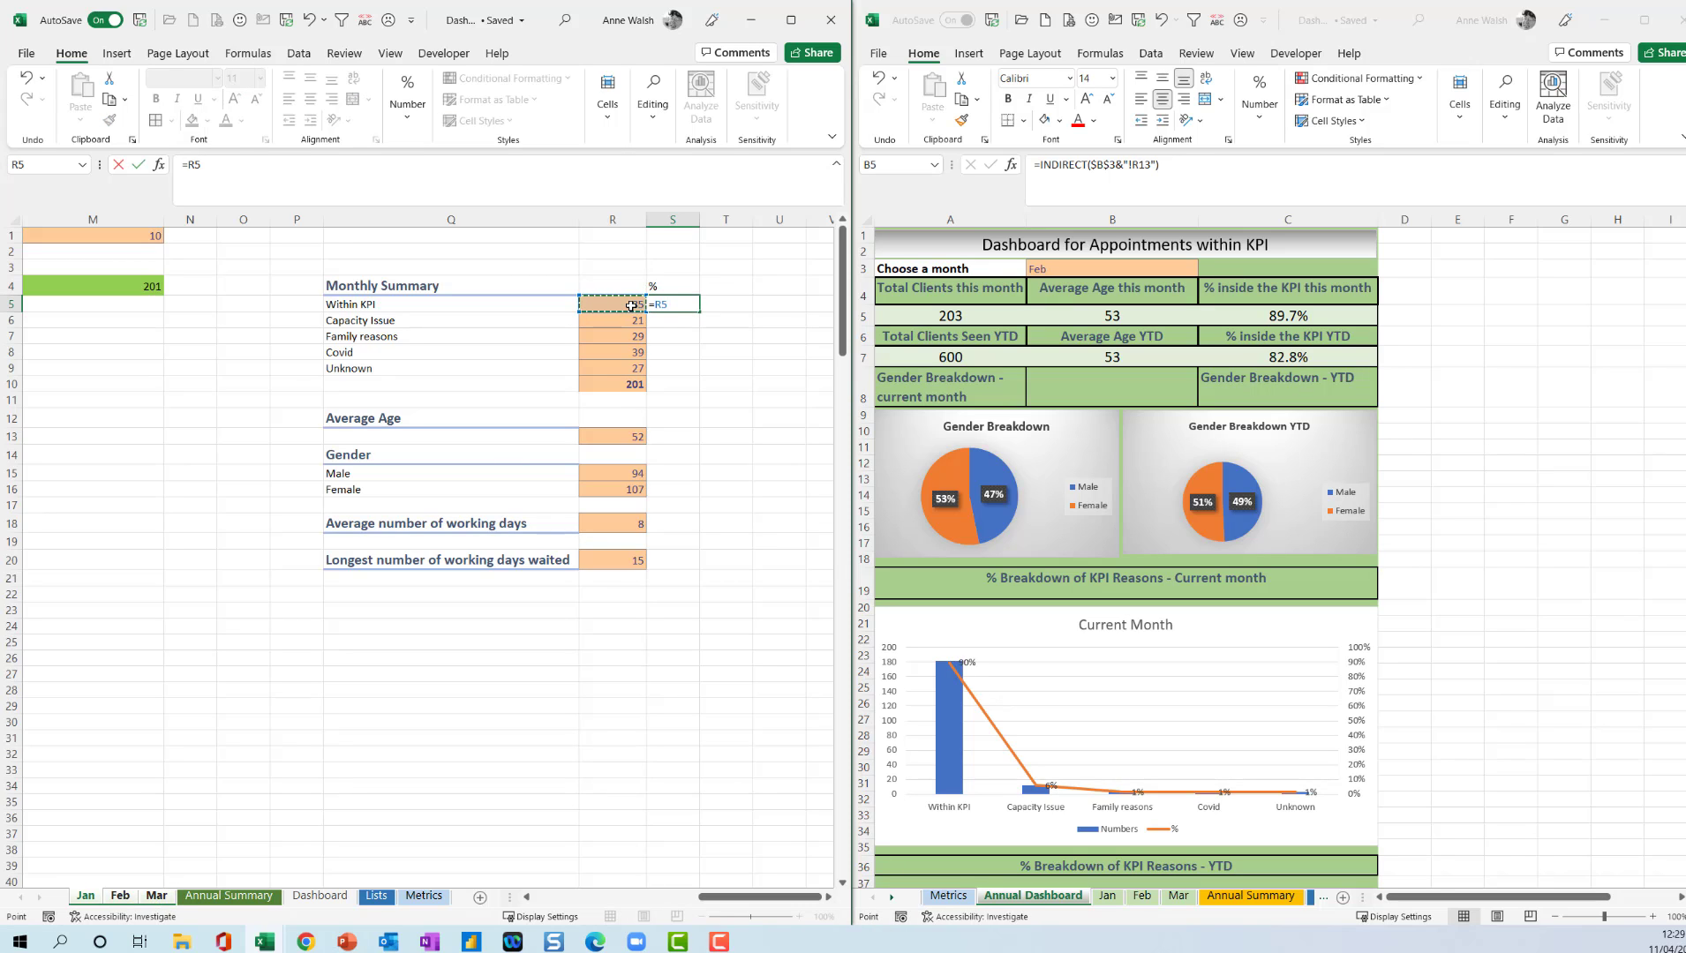
{"action": "type", "text": "/"}
{"action": "left_click", "coordinate": [613, 384]}
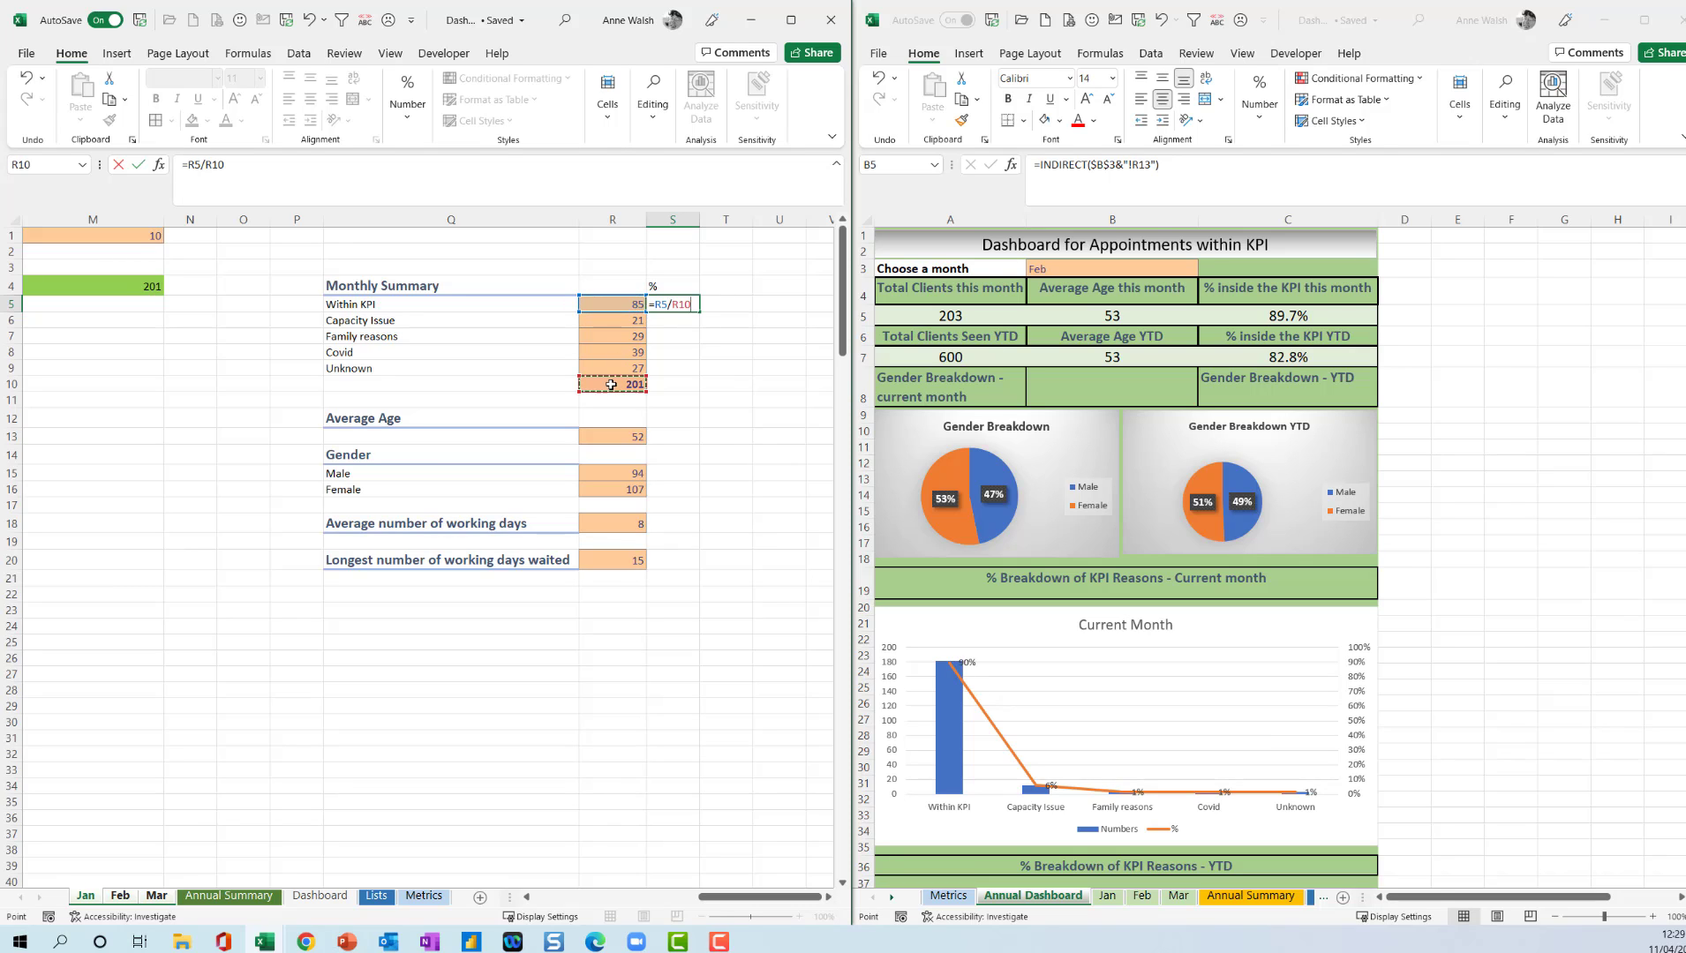
{"action": "key", "text": "Return"}
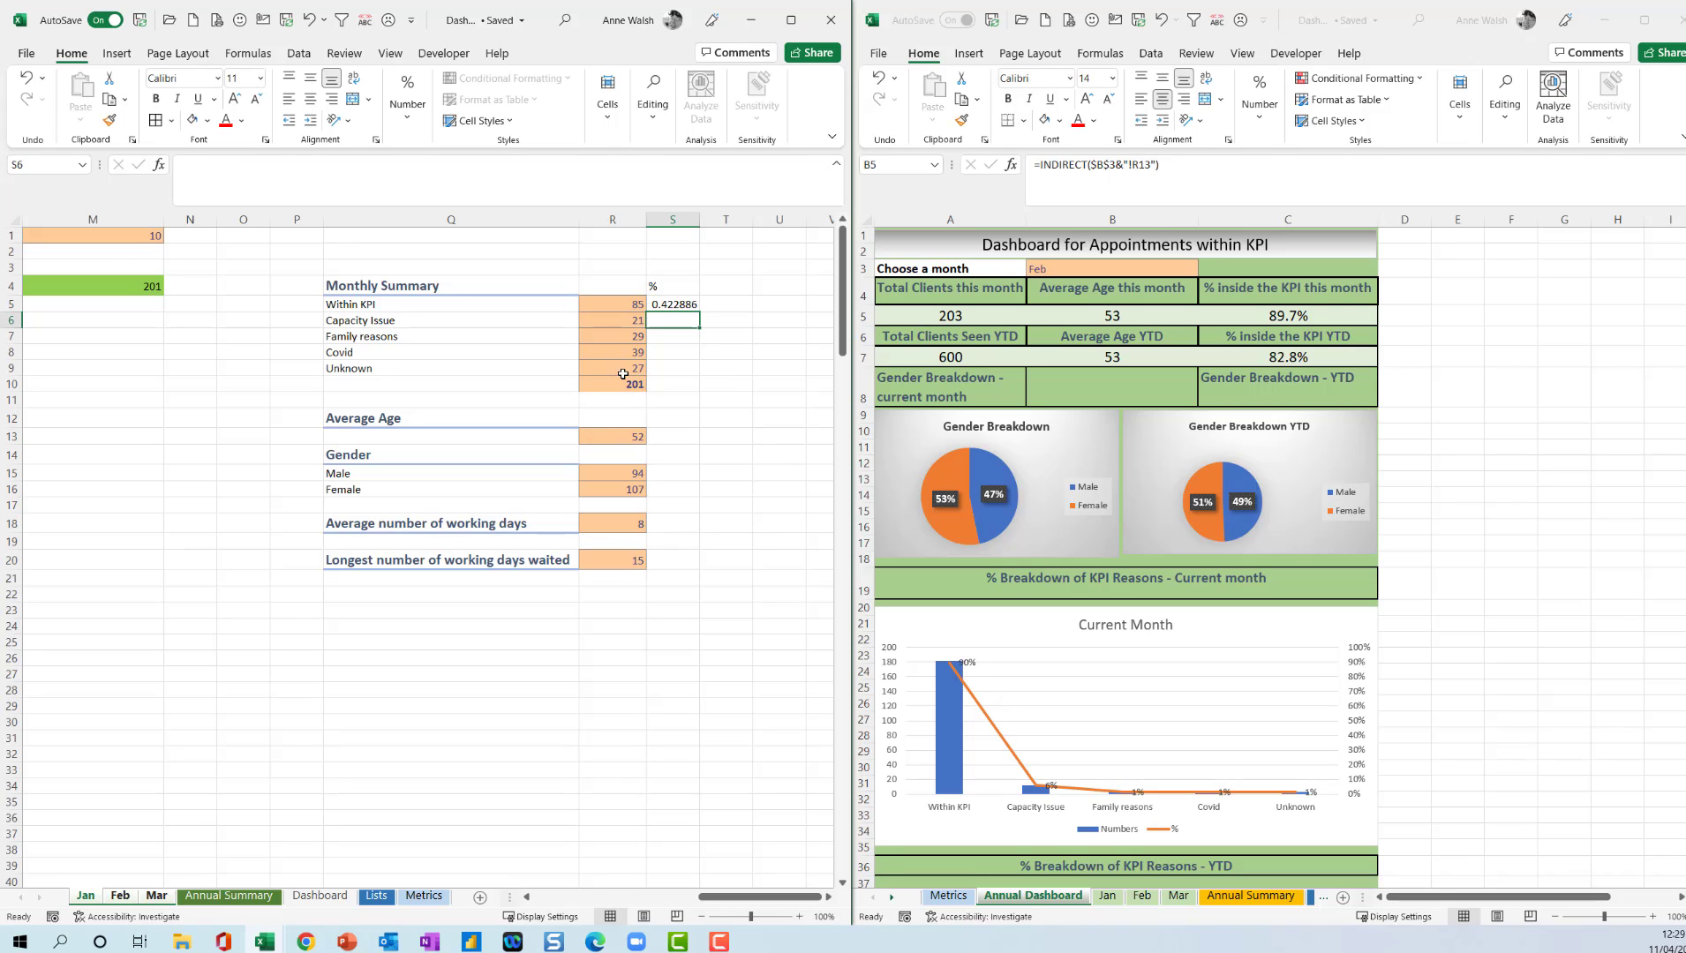
Format S5 as a percentage and fill the formula down to S9 for the remaining reasons.
{"action": "left_click", "coordinate": [677, 309]}
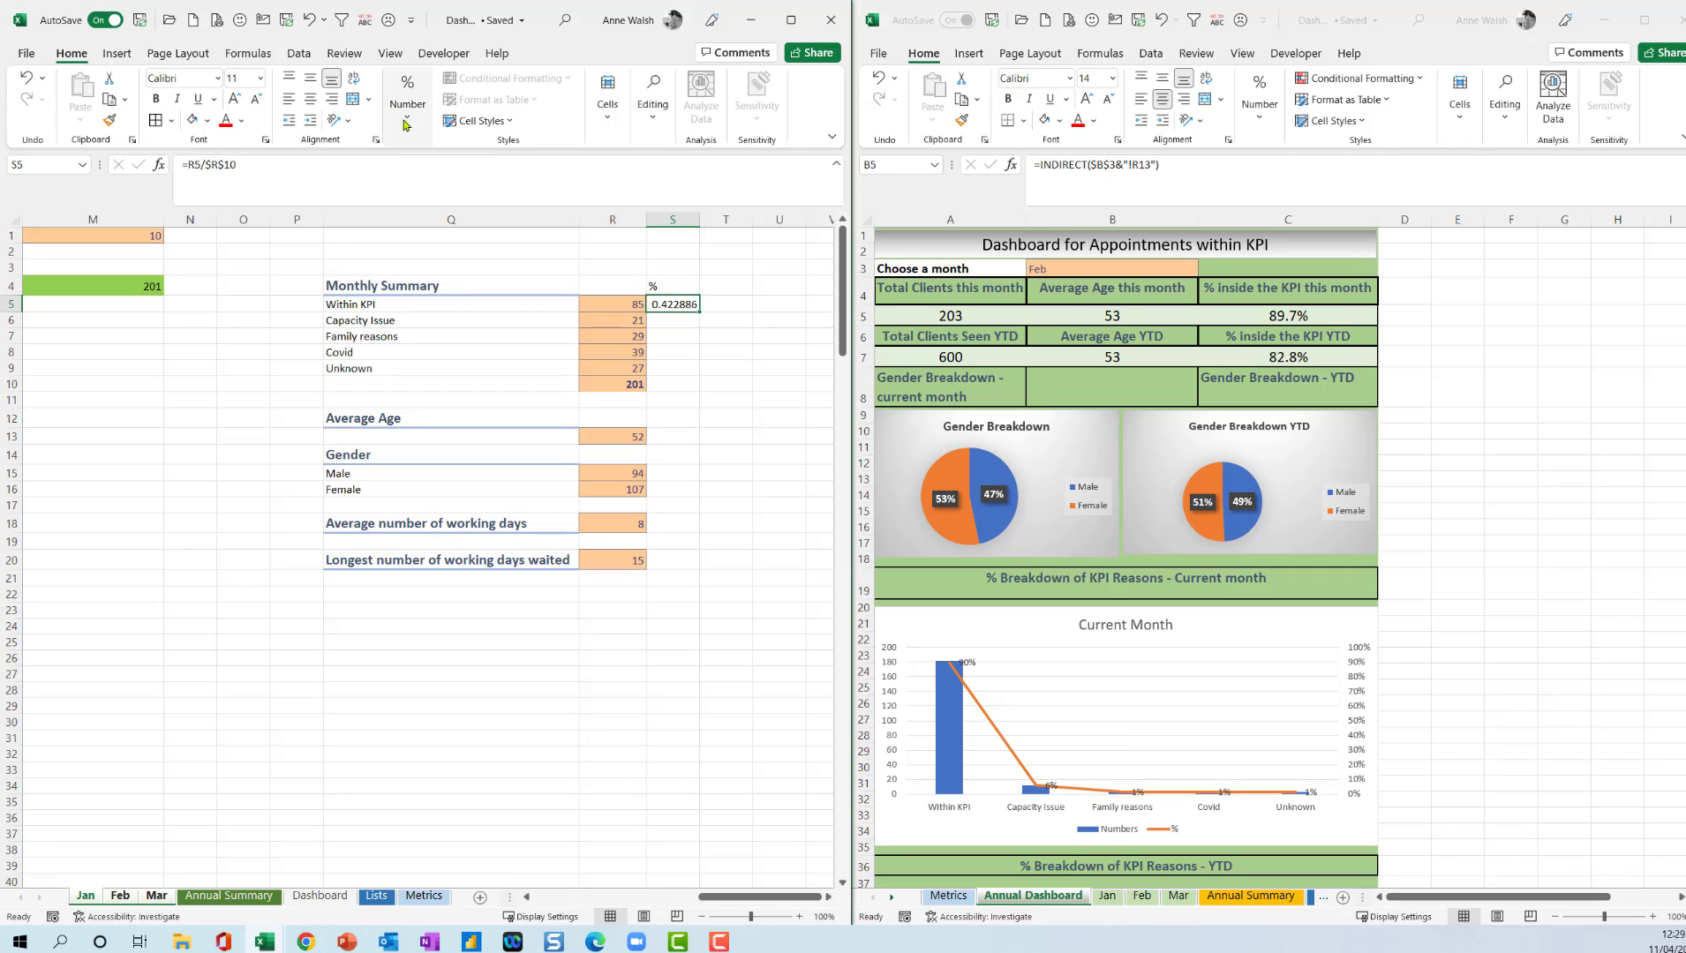
{"action": "left_click", "coordinate": [406, 123]}
{"action": "left_click", "coordinate": [432, 191]}
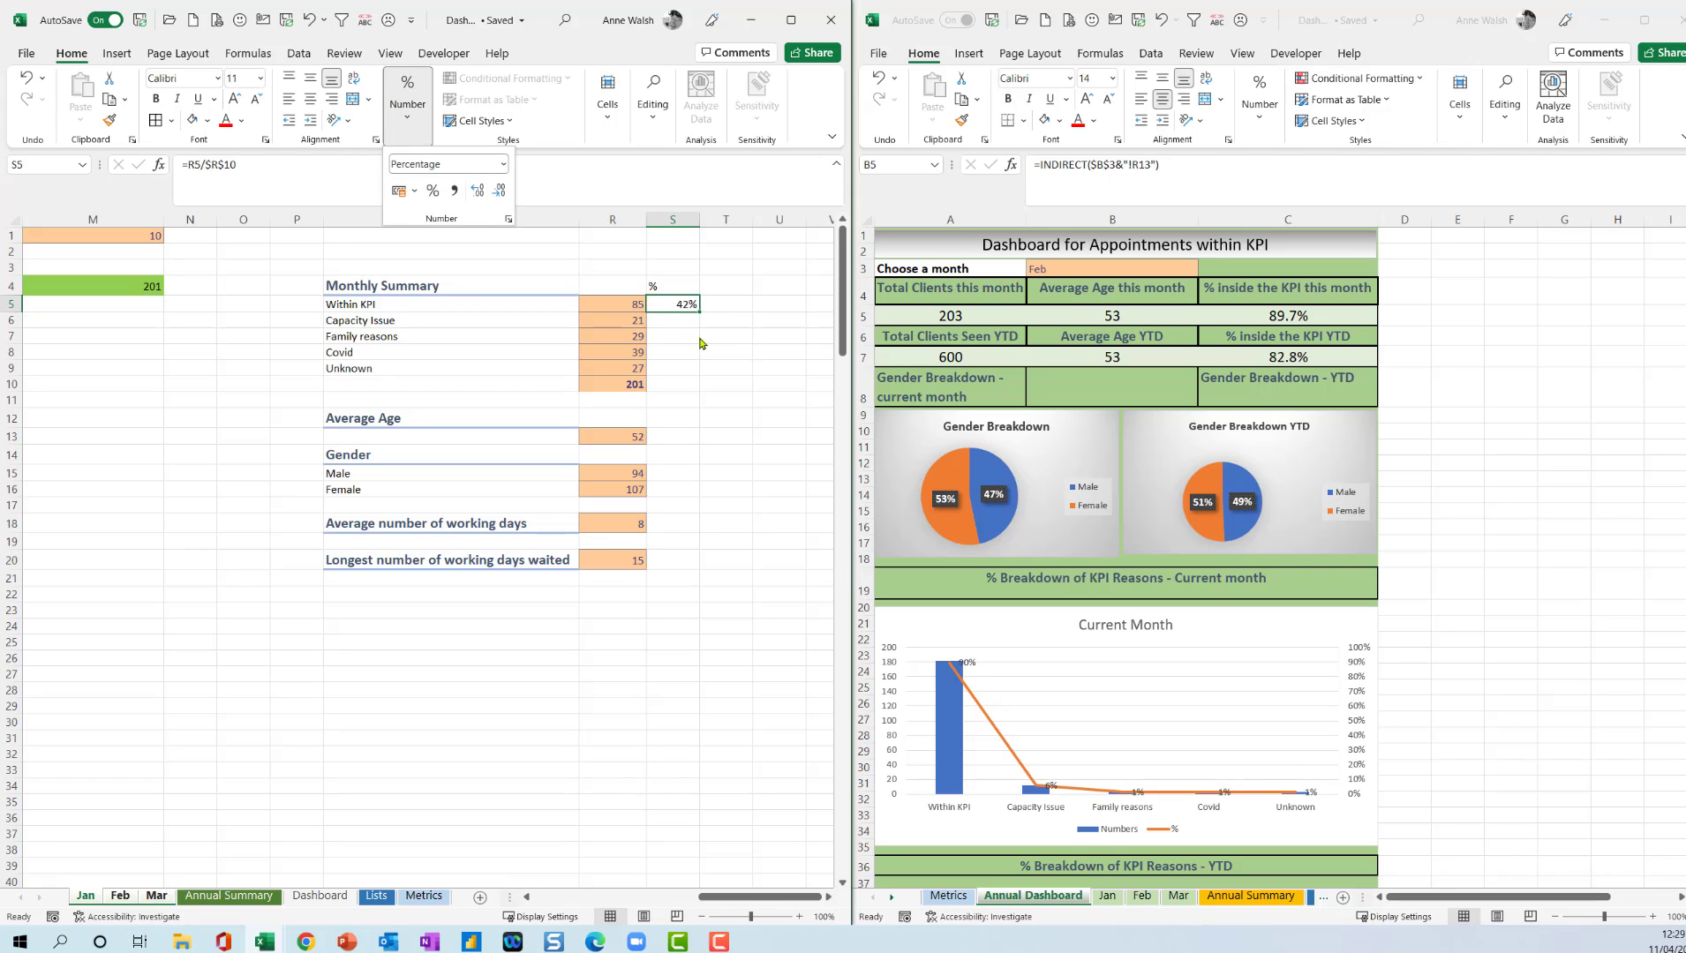
{"action": "left_click", "coordinate": [698, 310]}
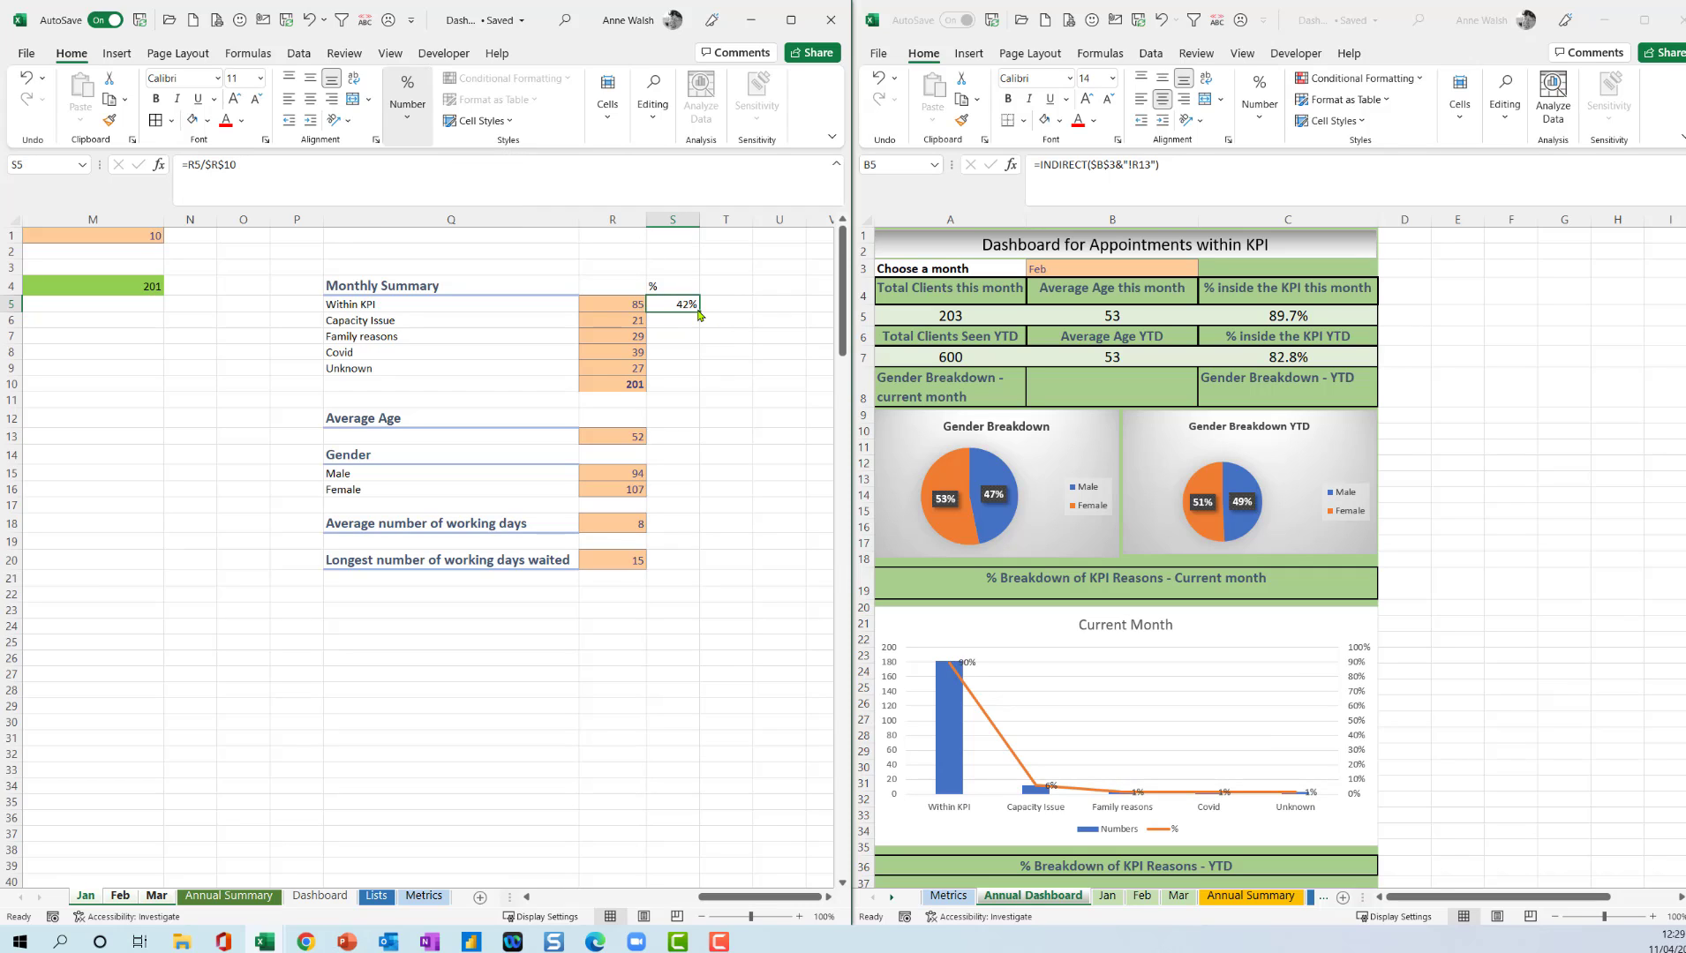
{"action": "left_click_drag", "start_coordinate": [698, 309], "coordinate": [704, 371]}
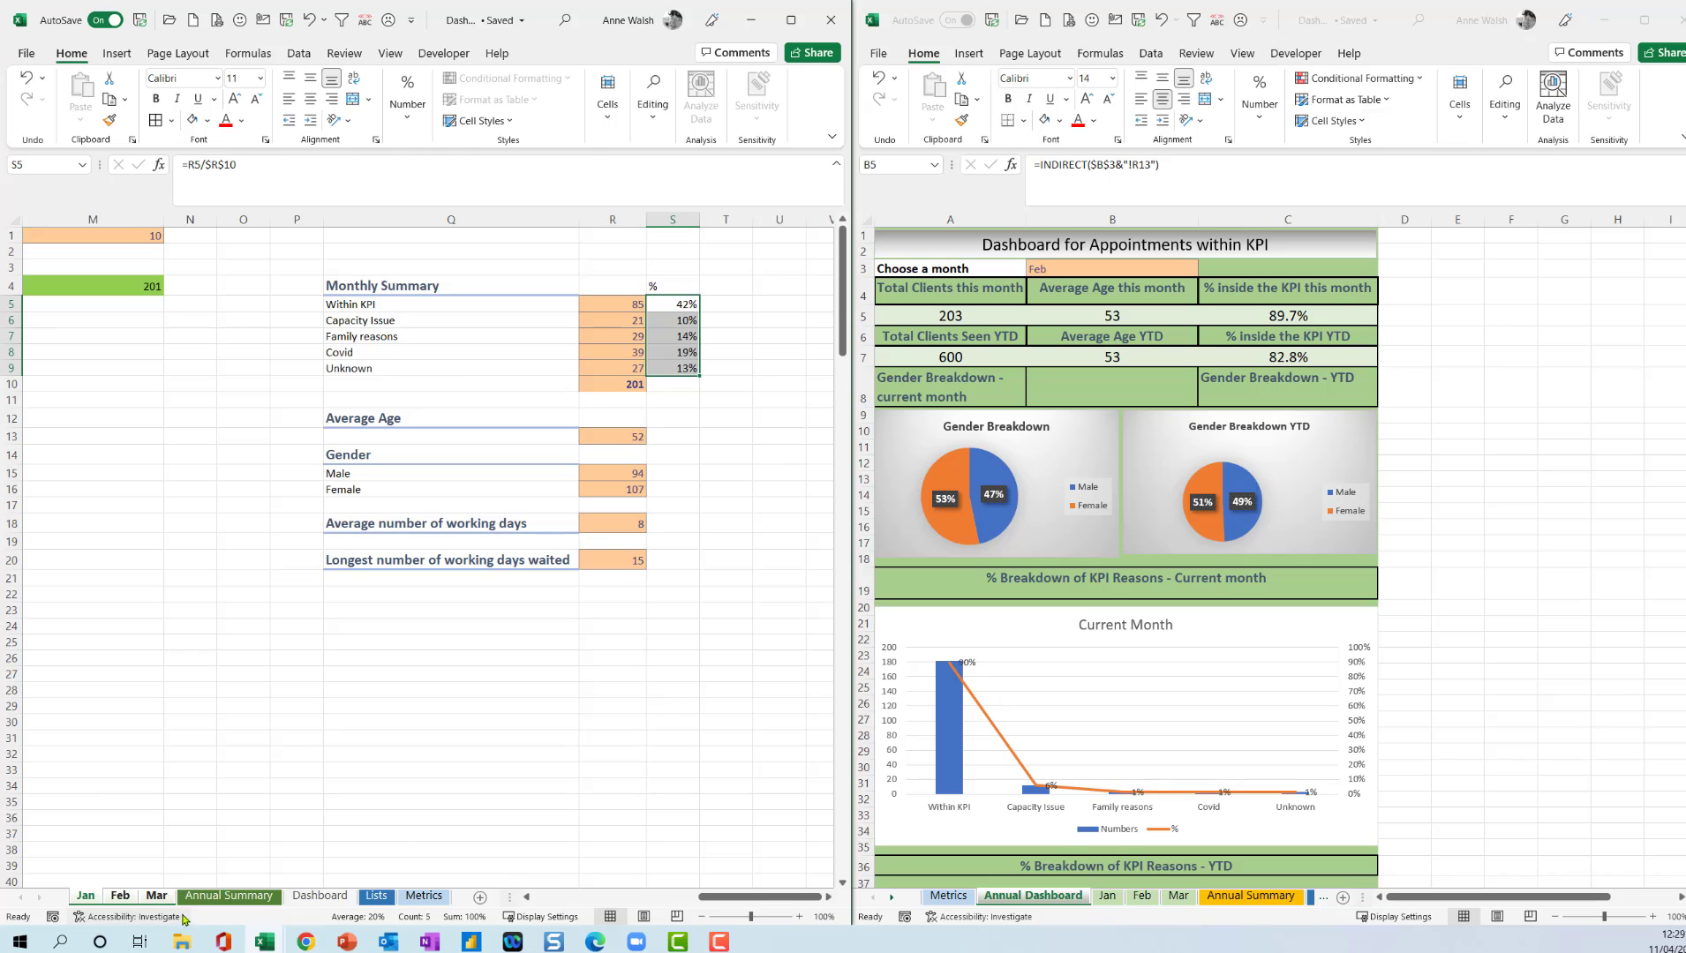
Ungroup the month sheets and check the new % column beside the Monthly Summary on the Feb sheet.
{"action": "right_click", "coordinate": [153, 896]}
{"action": "key", "text": "Escape"}
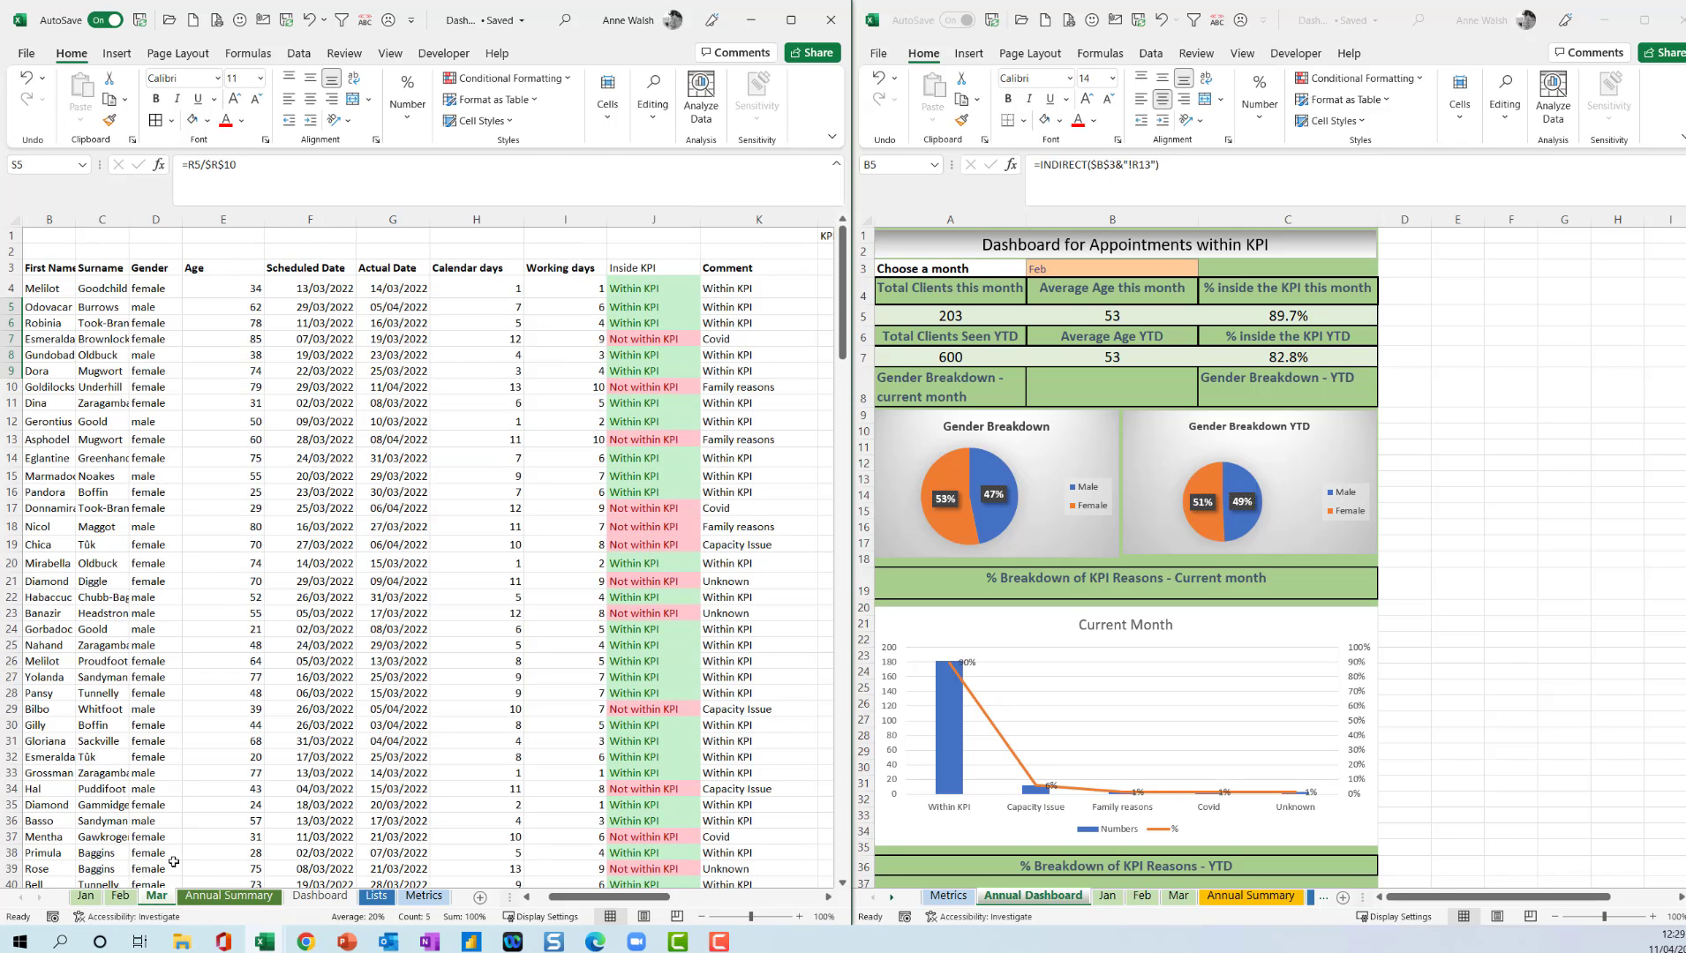
{"action": "left_click", "coordinate": [86, 899]}
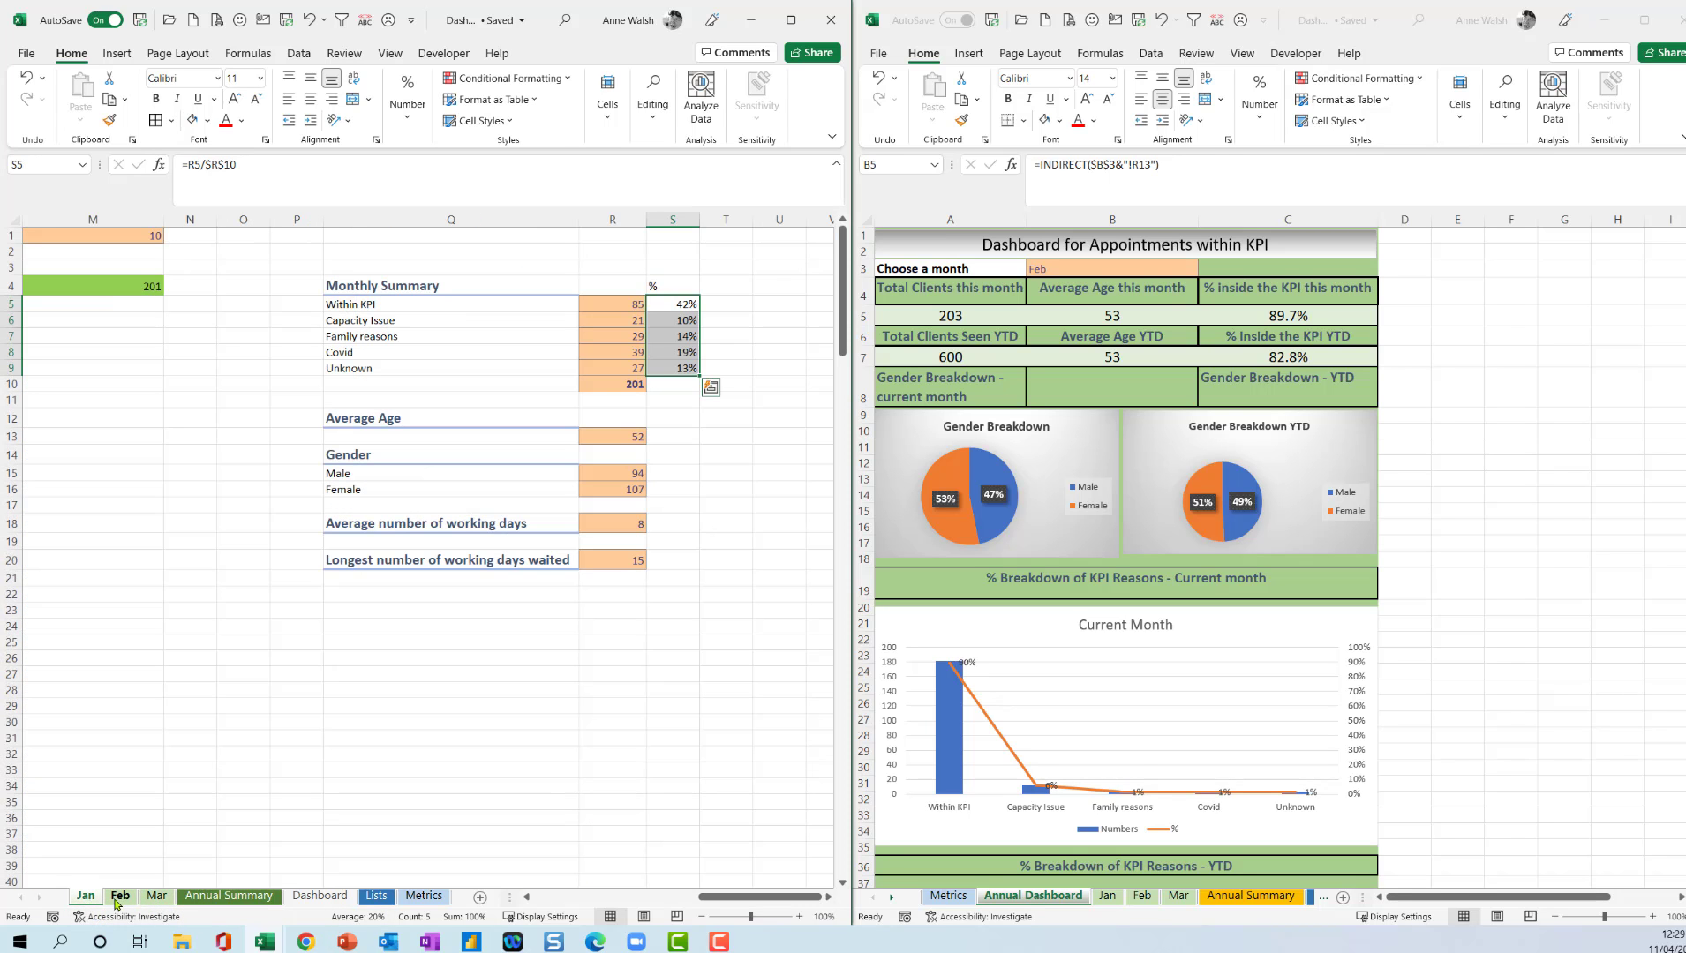
{"action": "left_click", "coordinate": [118, 899]}
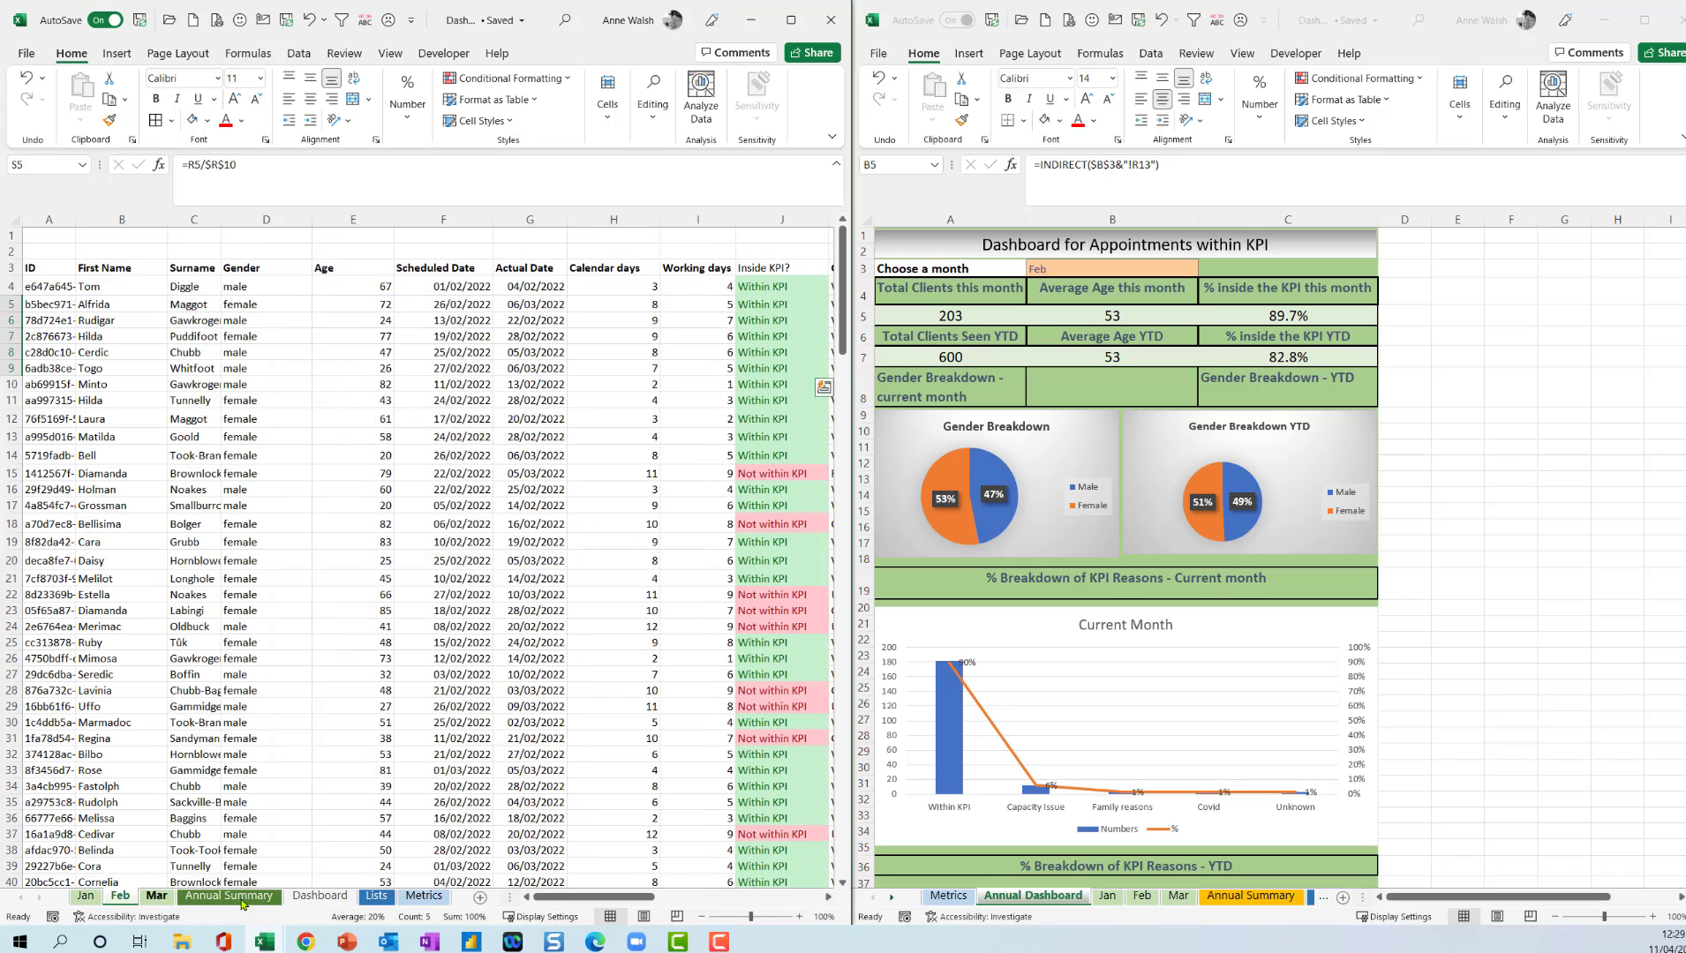
{"action": "left_click", "coordinate": [828, 897]}
{"action": "left_click_drag", "start_coordinate": [828, 897], "coordinate": [828, 897]}
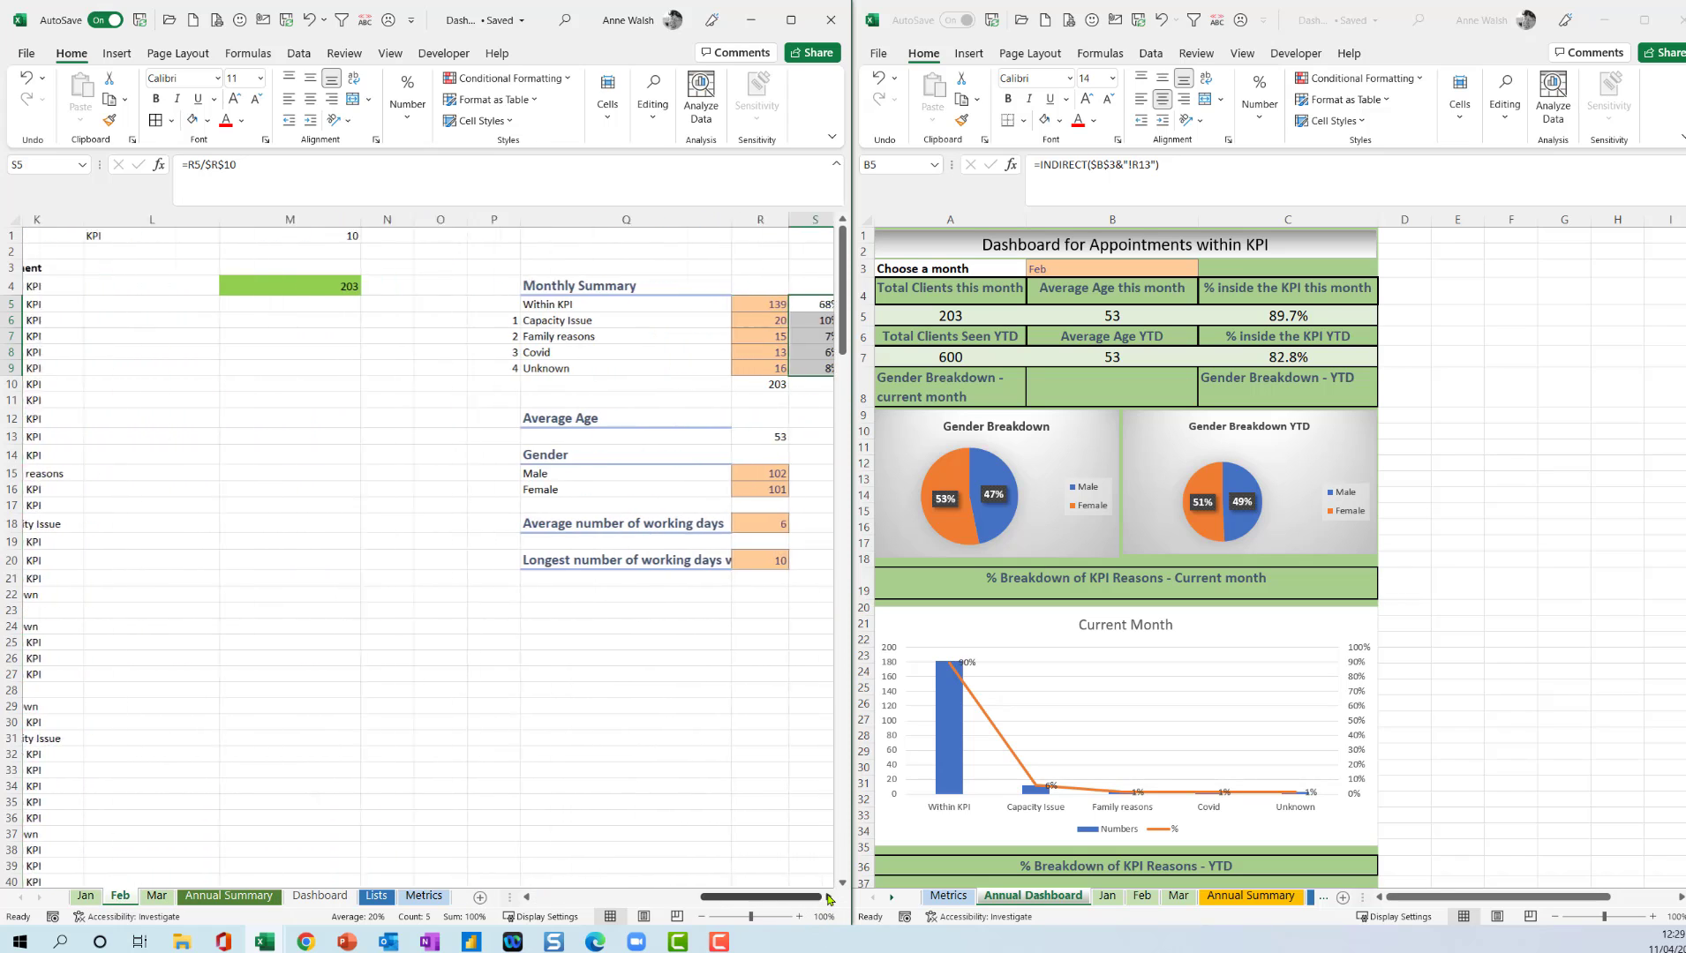
Review the % column on the Mar and Jan sheets and the Annual Summary, and return to the Dashboard sheet.
{"action": "left_click", "coordinate": [156, 896]}
{"action": "left_click_drag", "start_coordinate": [828, 898], "coordinate": [828, 899]}
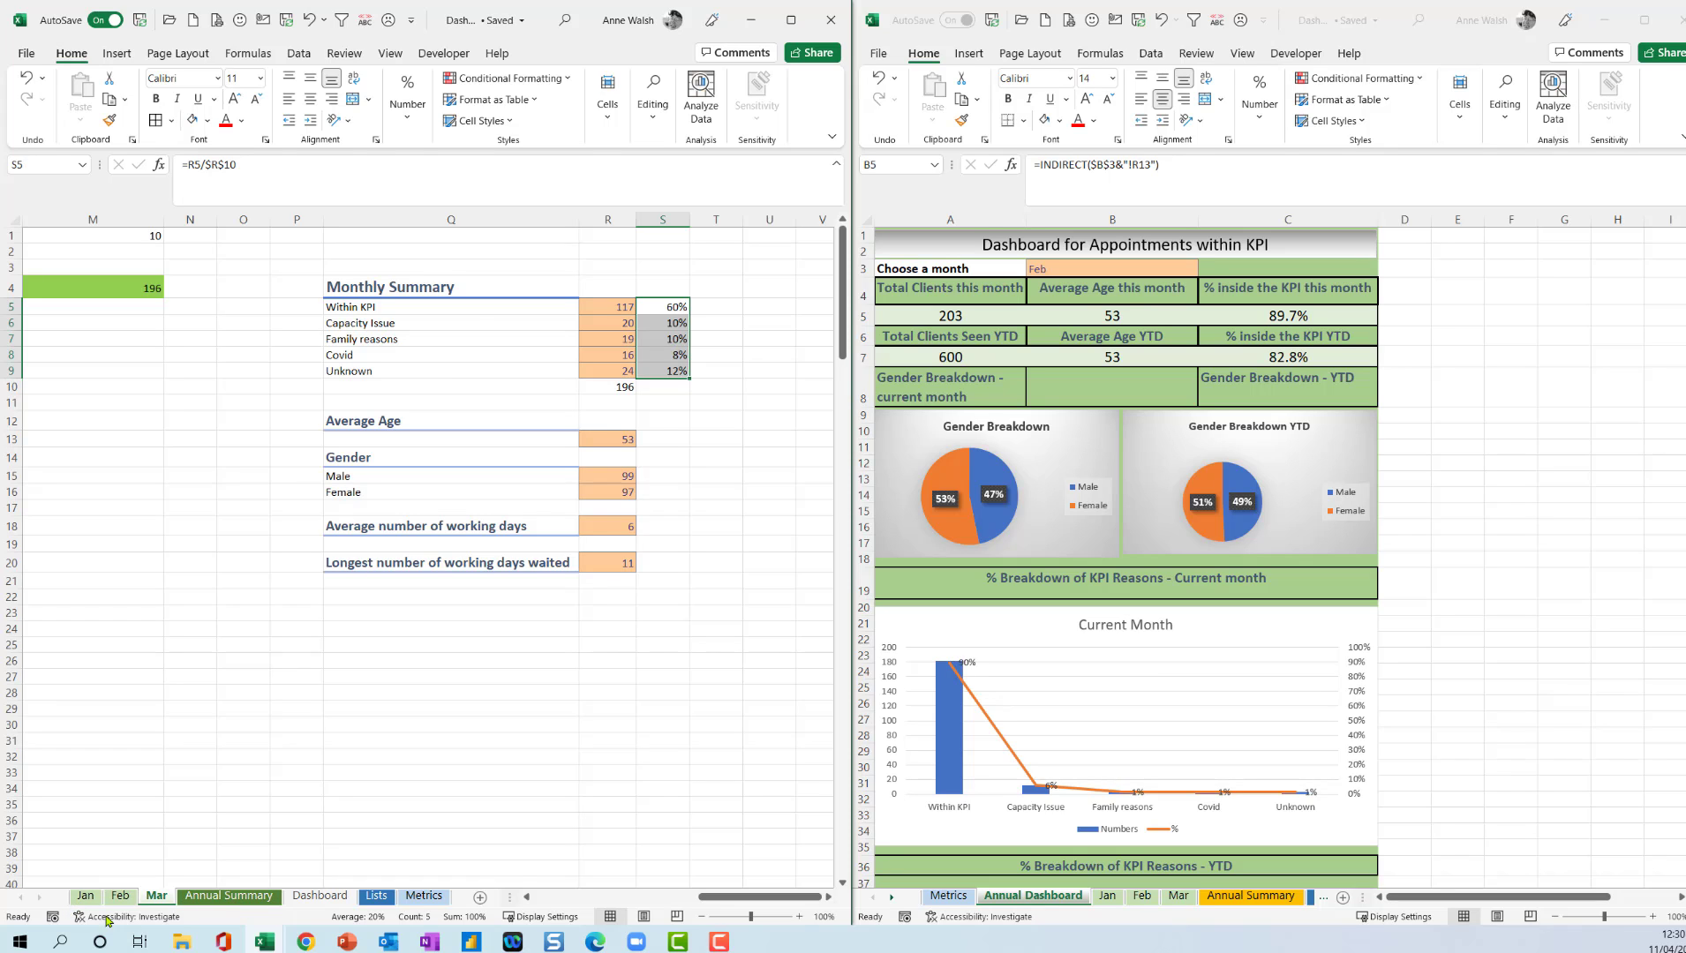
{"action": "left_click", "coordinate": [320, 897]}
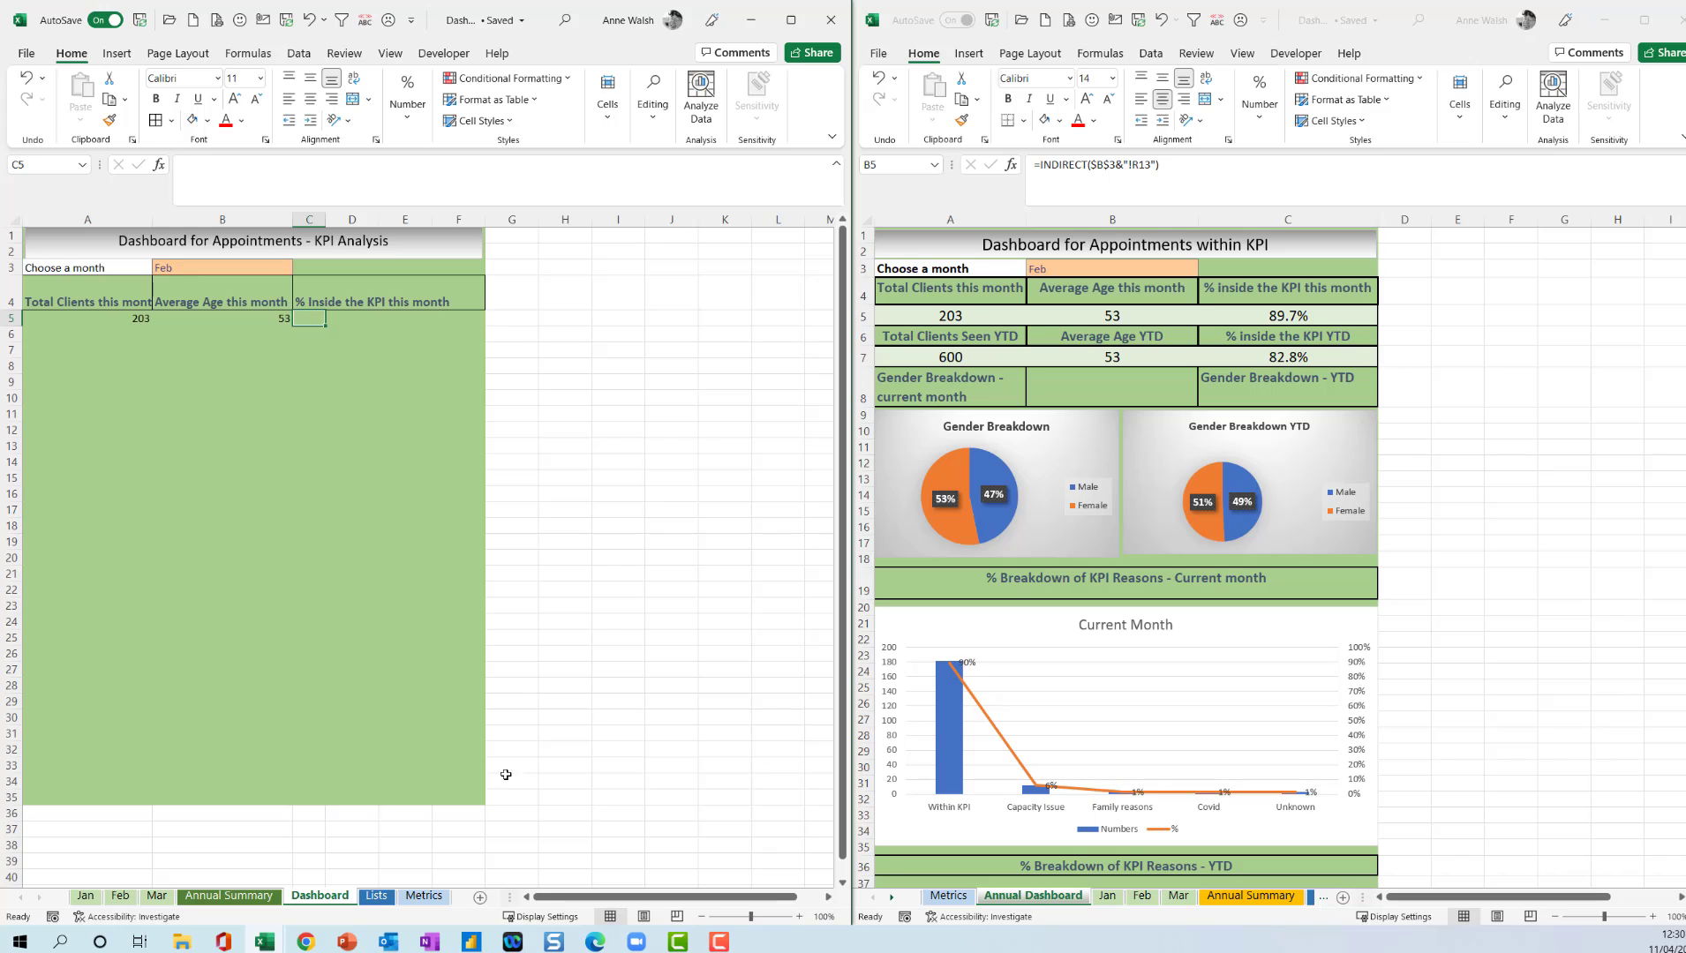
{"action": "left_click", "coordinate": [86, 897]}
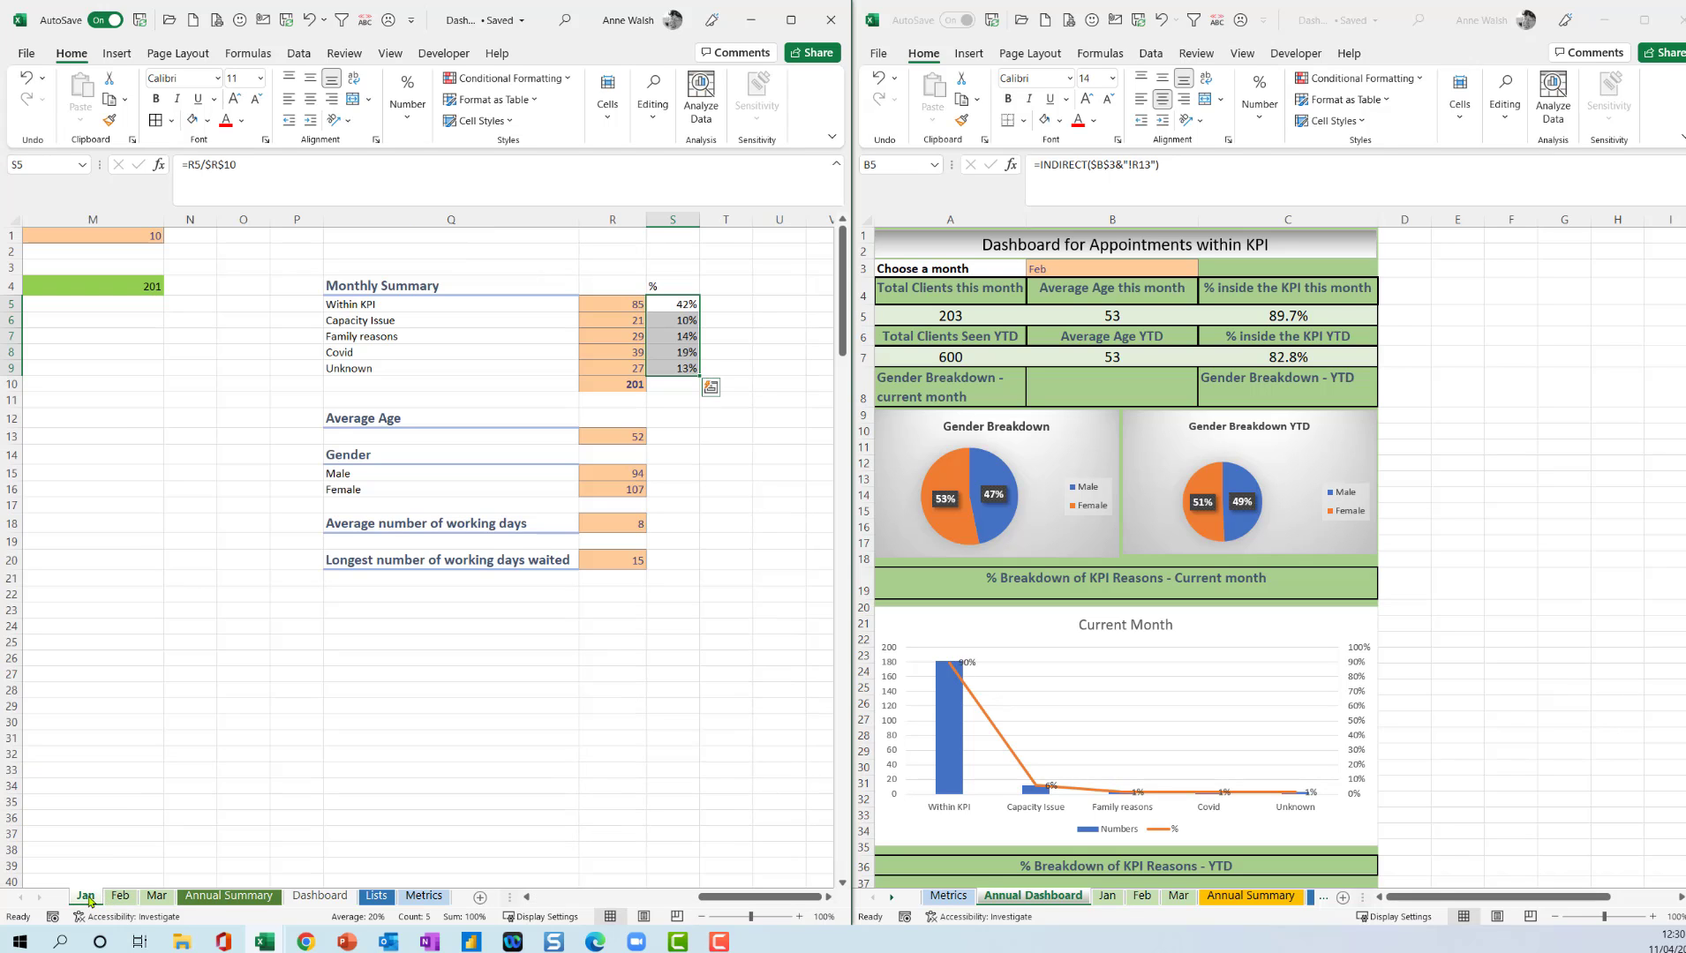
{"action": "left_click", "coordinate": [688, 304]}
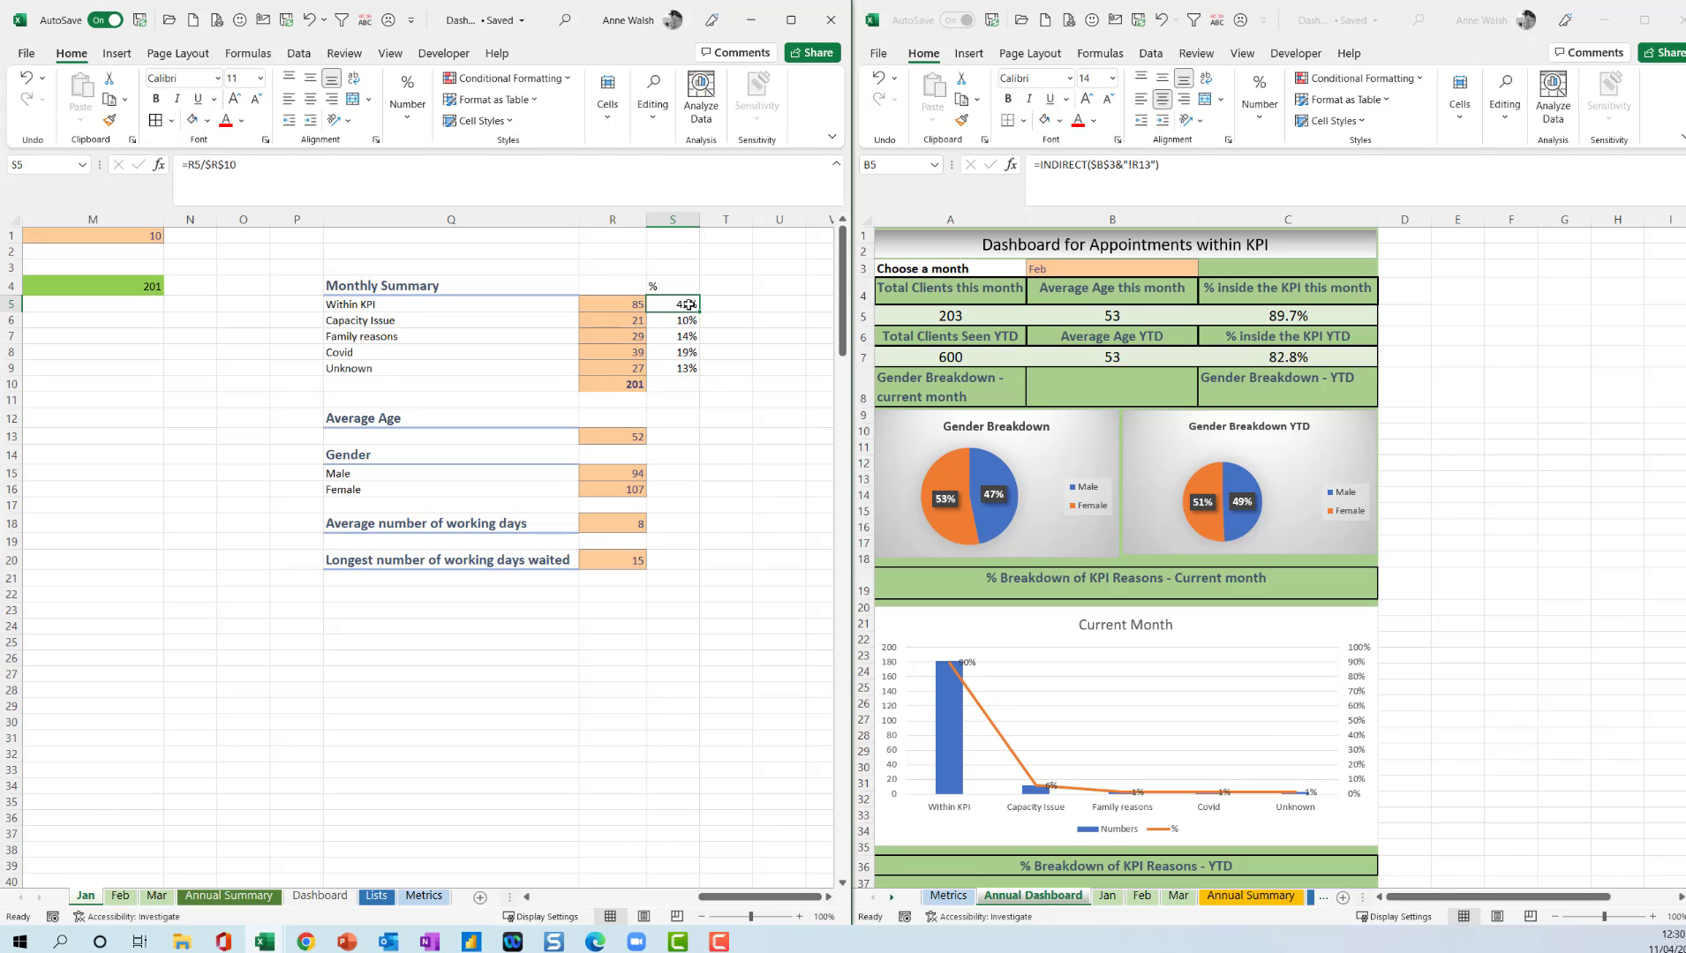
{"action": "left_click", "coordinate": [241, 900]}
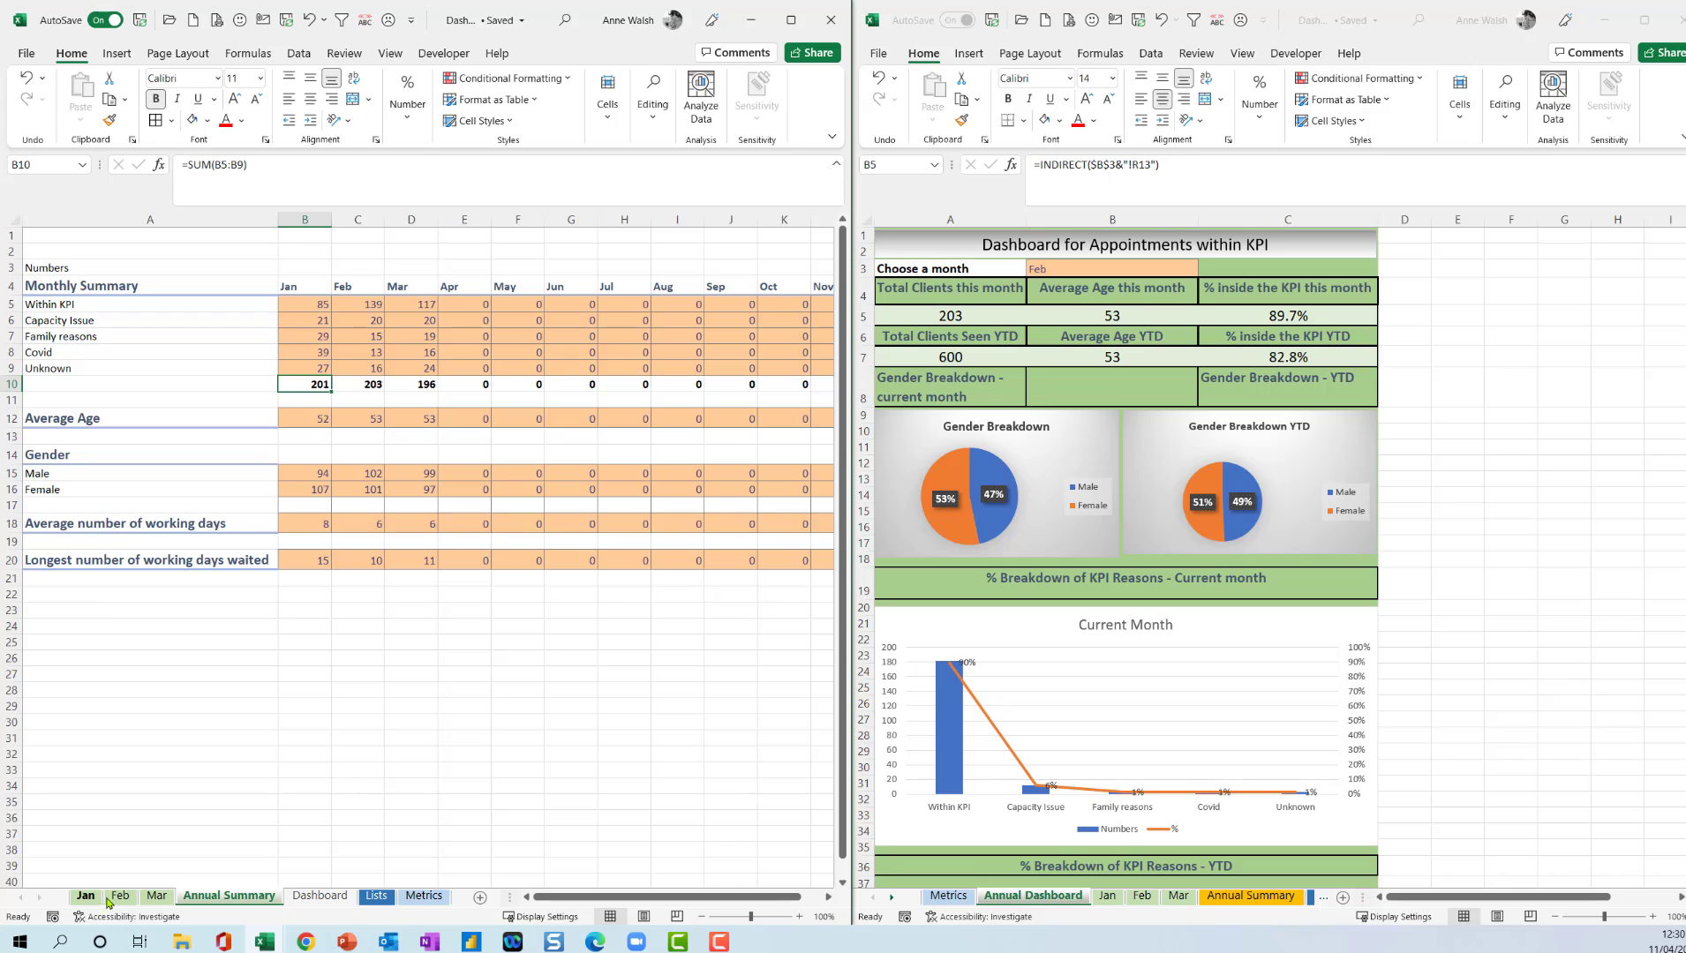
{"action": "left_click", "coordinate": [336, 898]}
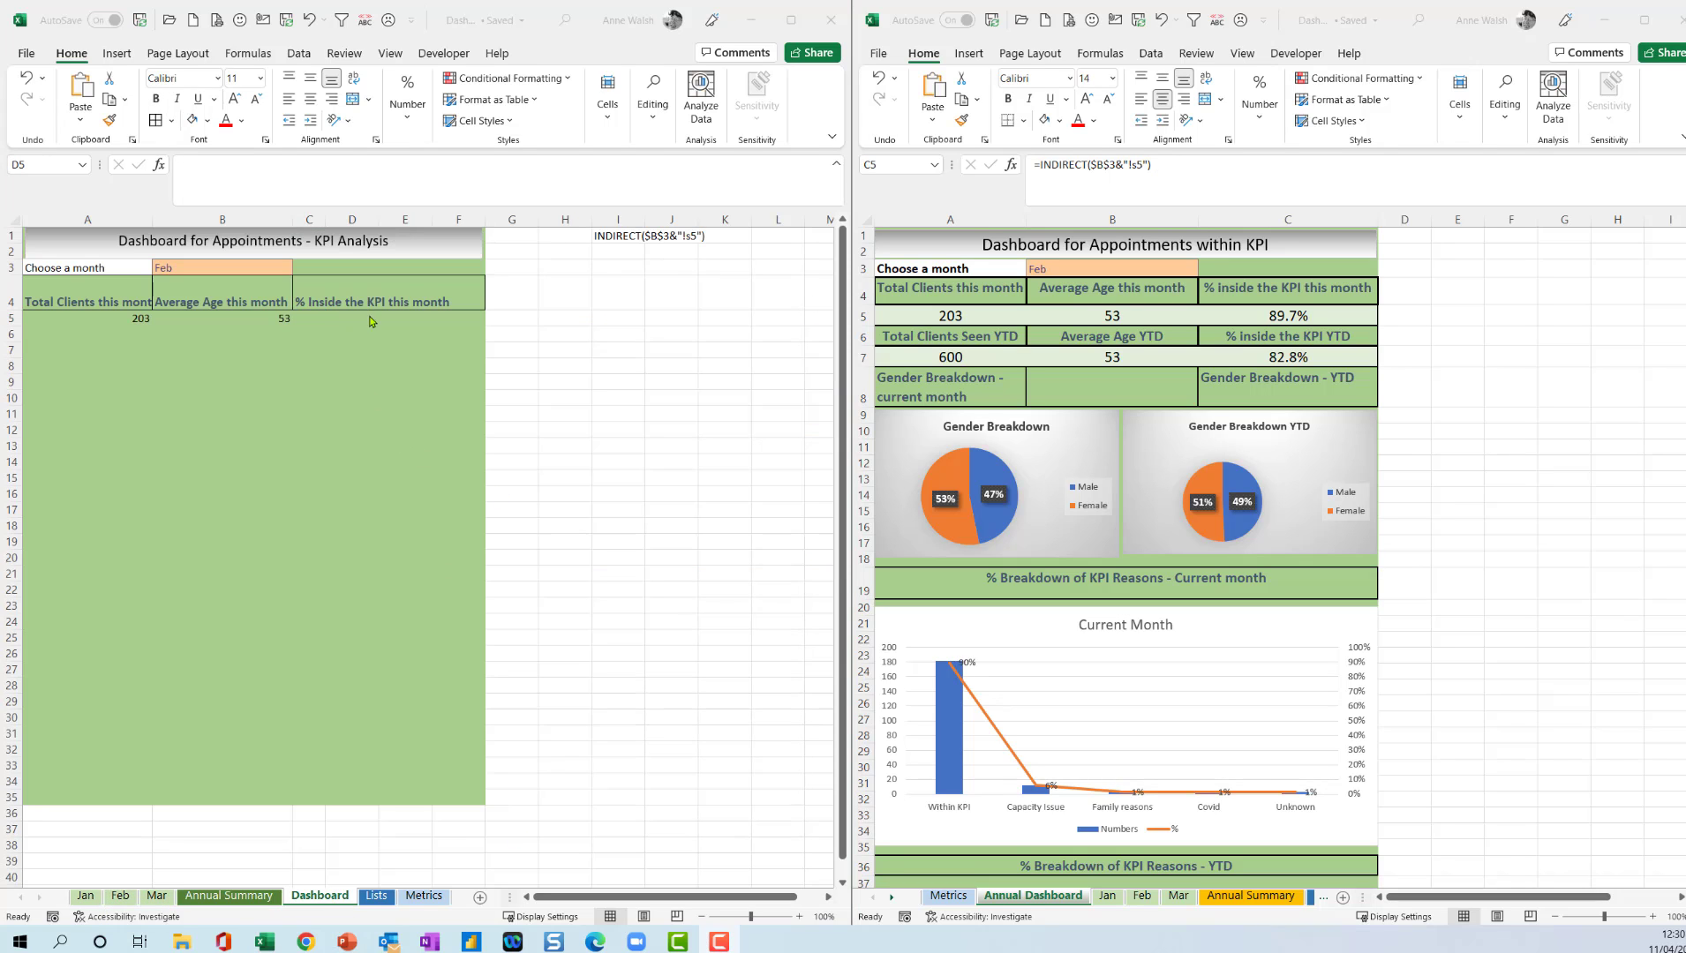
Try to enter an INDIRECT formula in Dashboard cell D5 that reads s5 from the month sheet named in $B$3.
{"action": "left_click", "coordinate": [369, 322]}
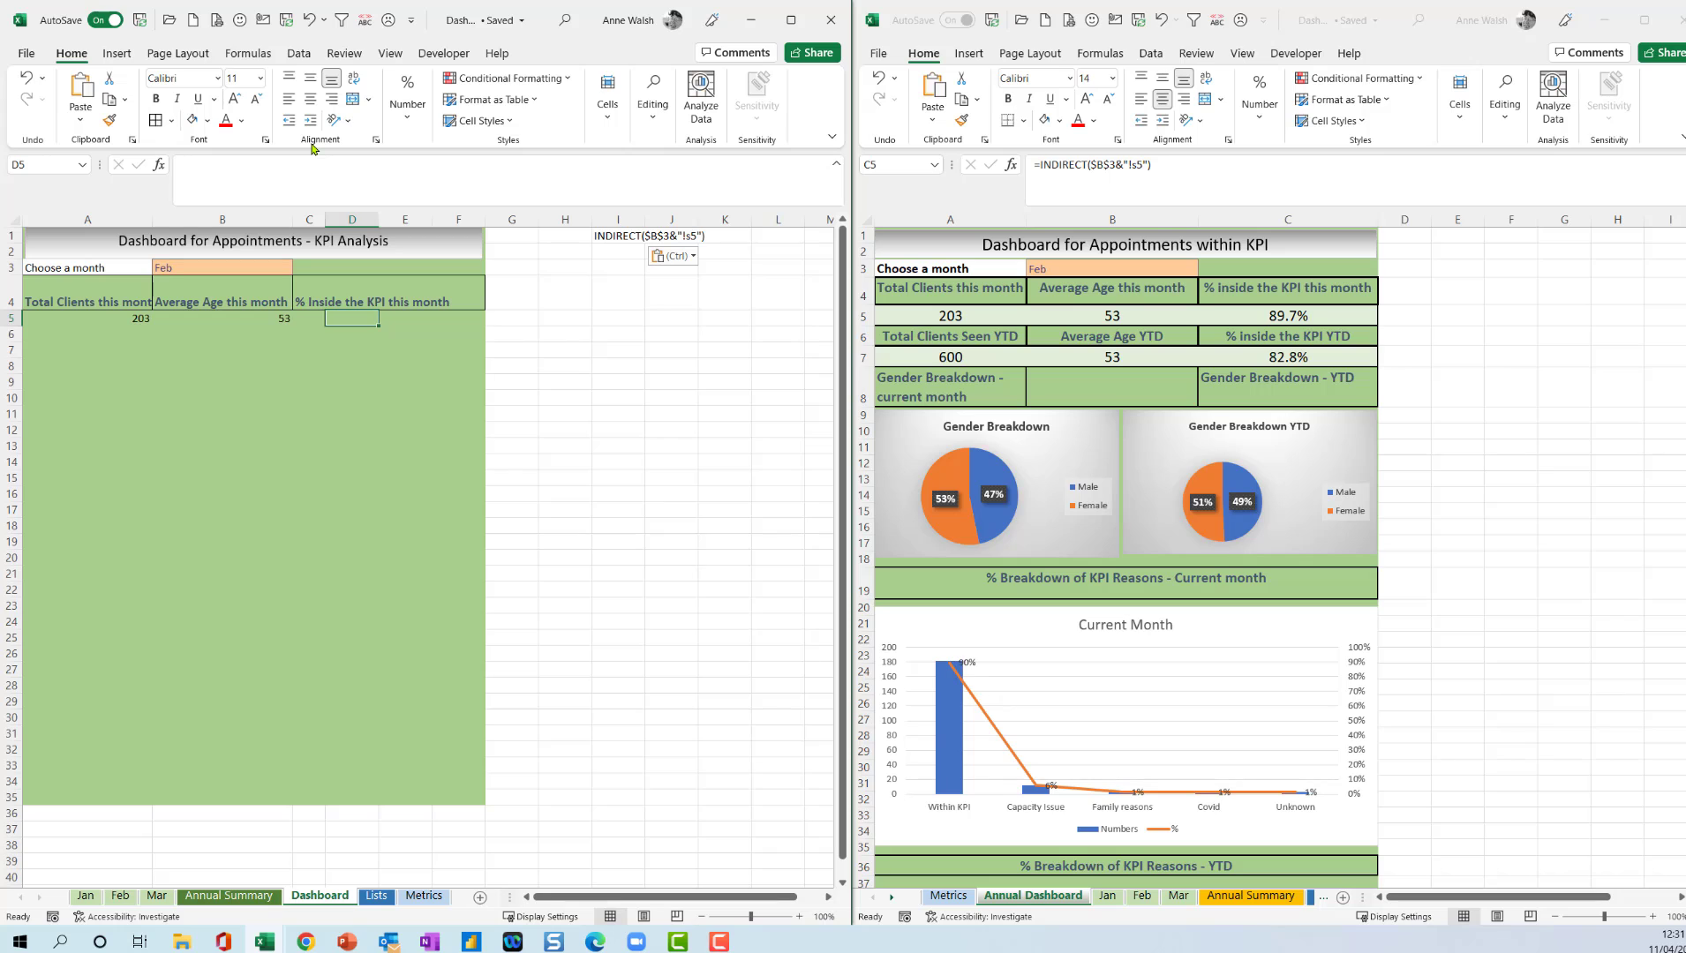
{"action": "type", "text": "="}
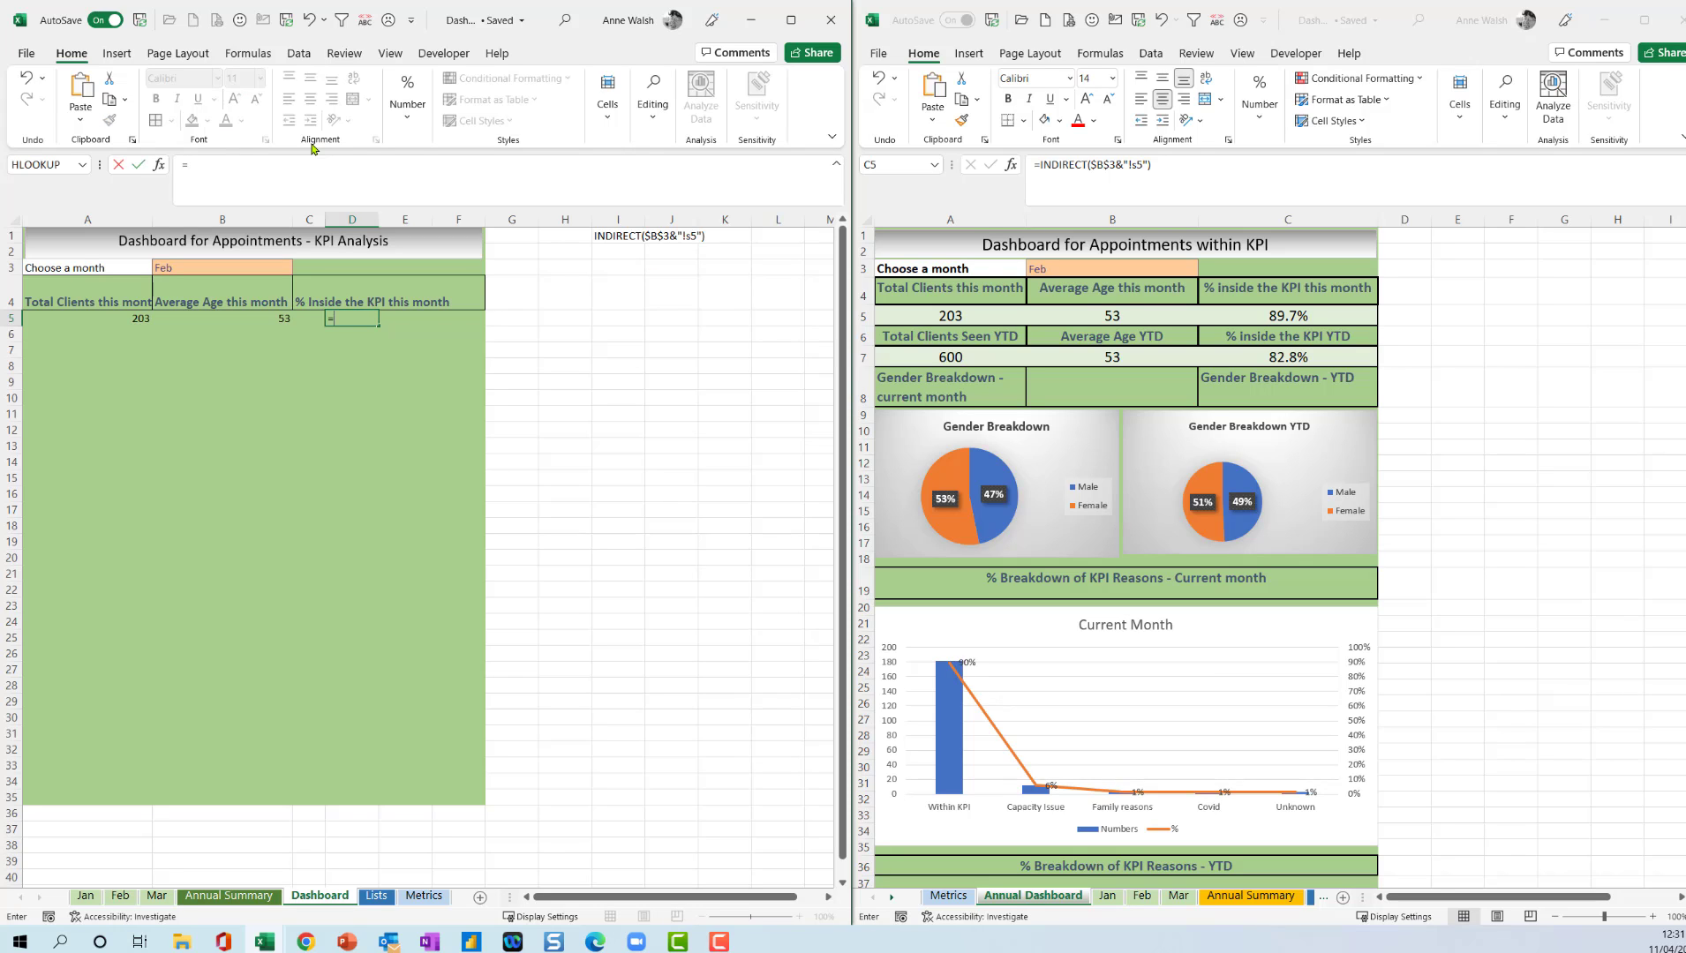
{"action": "type", "text": "indreic"}
{"action": "type", "text": "irec"}
{"action": "type", "text": "t"}
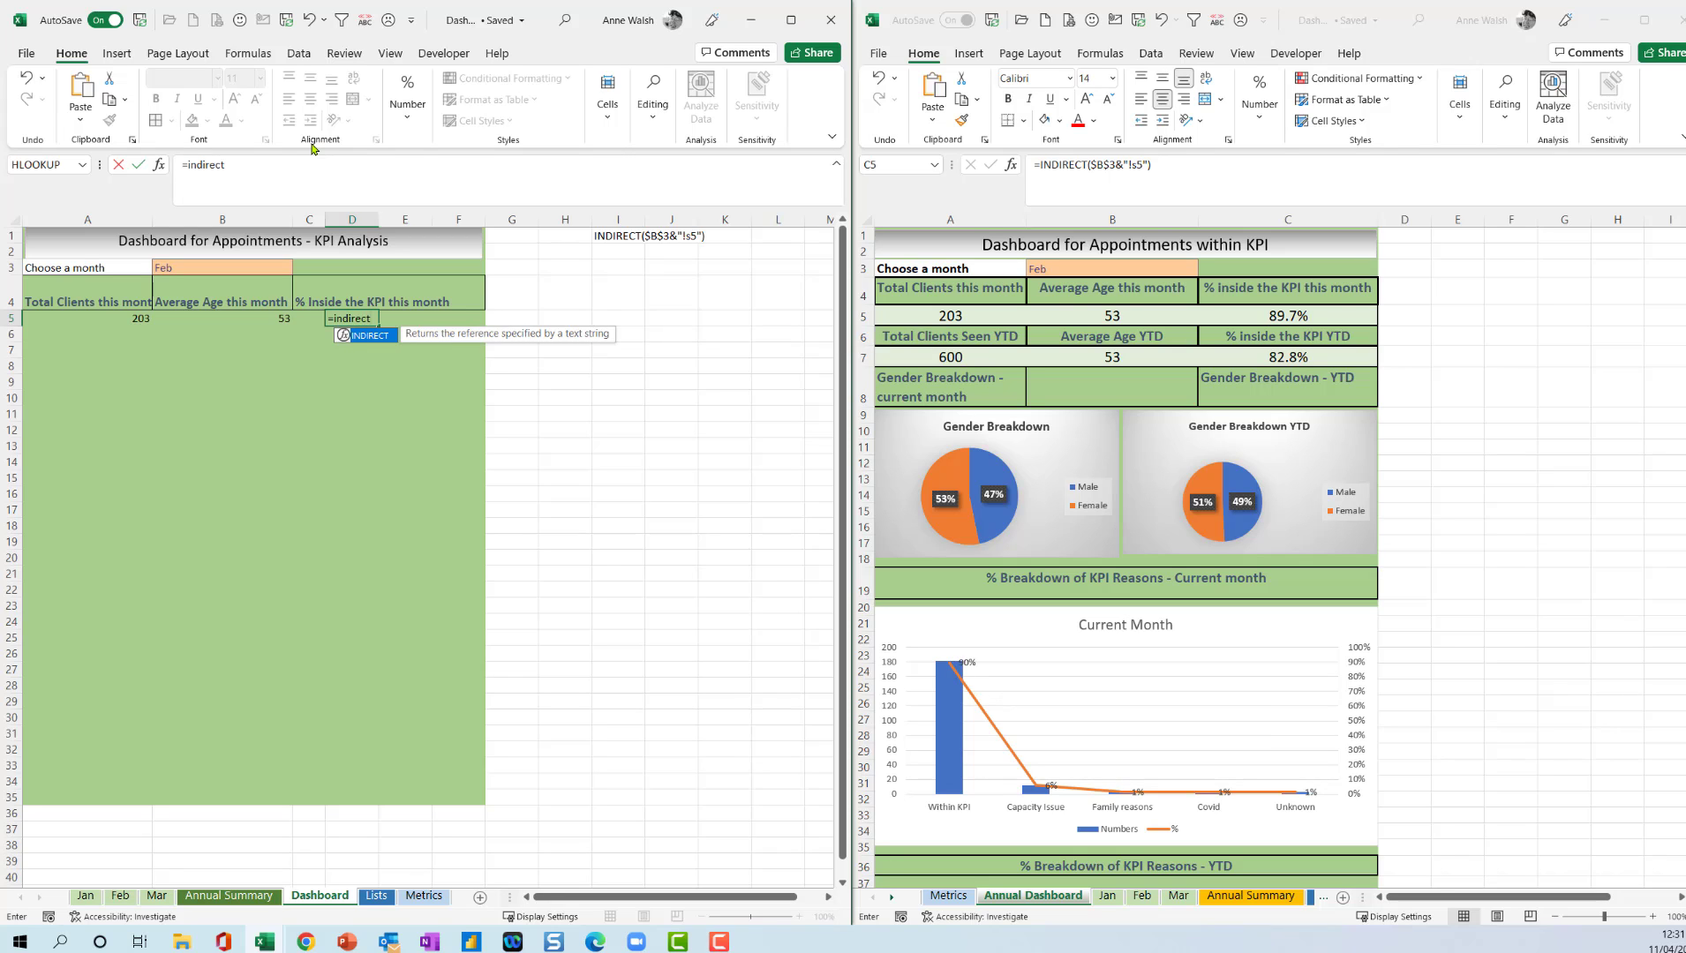
{"action": "type", "text": "("}
{"action": "left_click", "coordinate": [214, 266]}
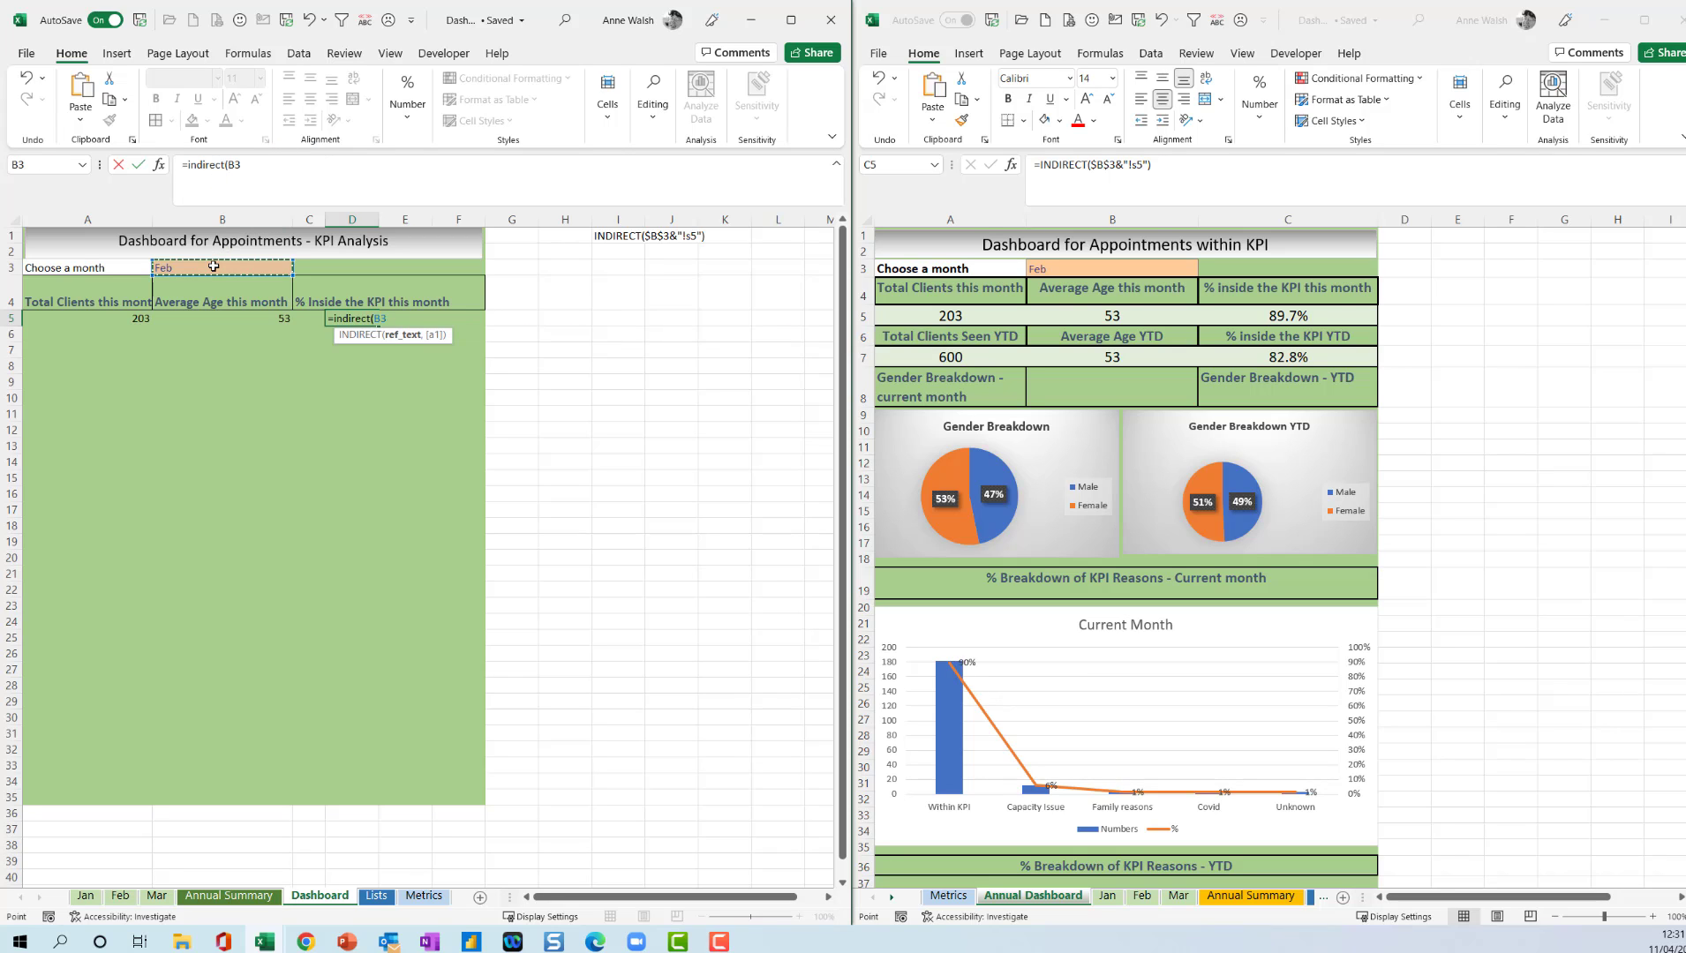
{"action": "key", "text": "F4"}
{"action": "type", "text": "&\"!"}
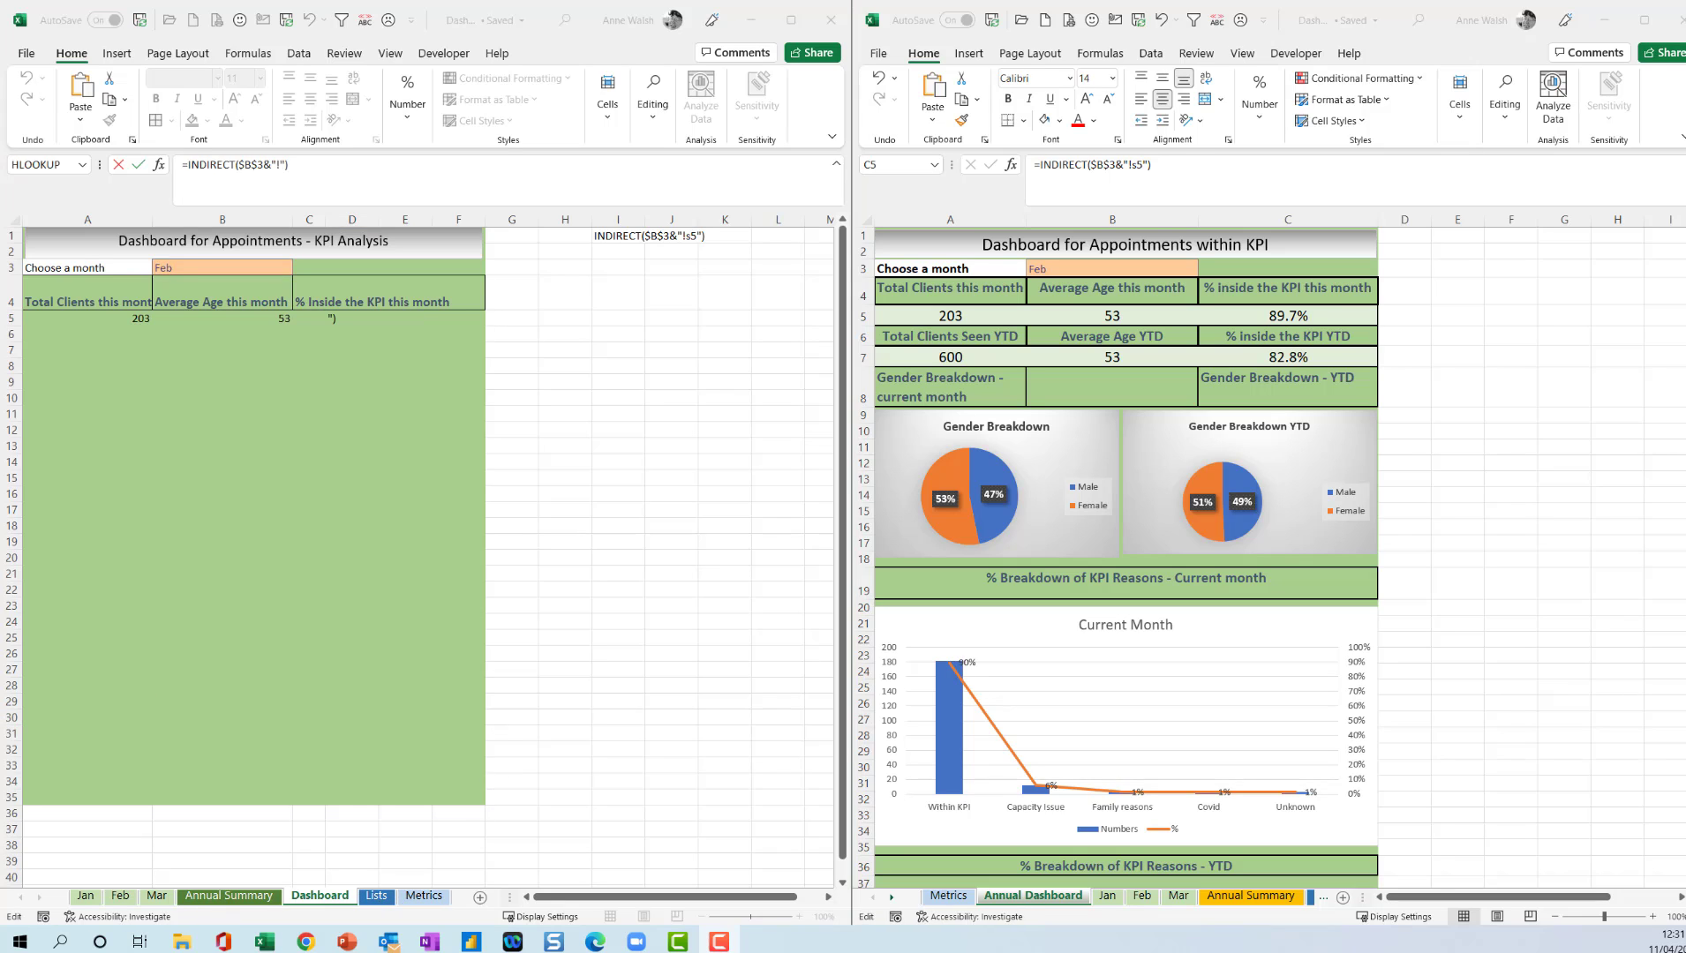
{"action": "left_click", "coordinate": [329, 316]}
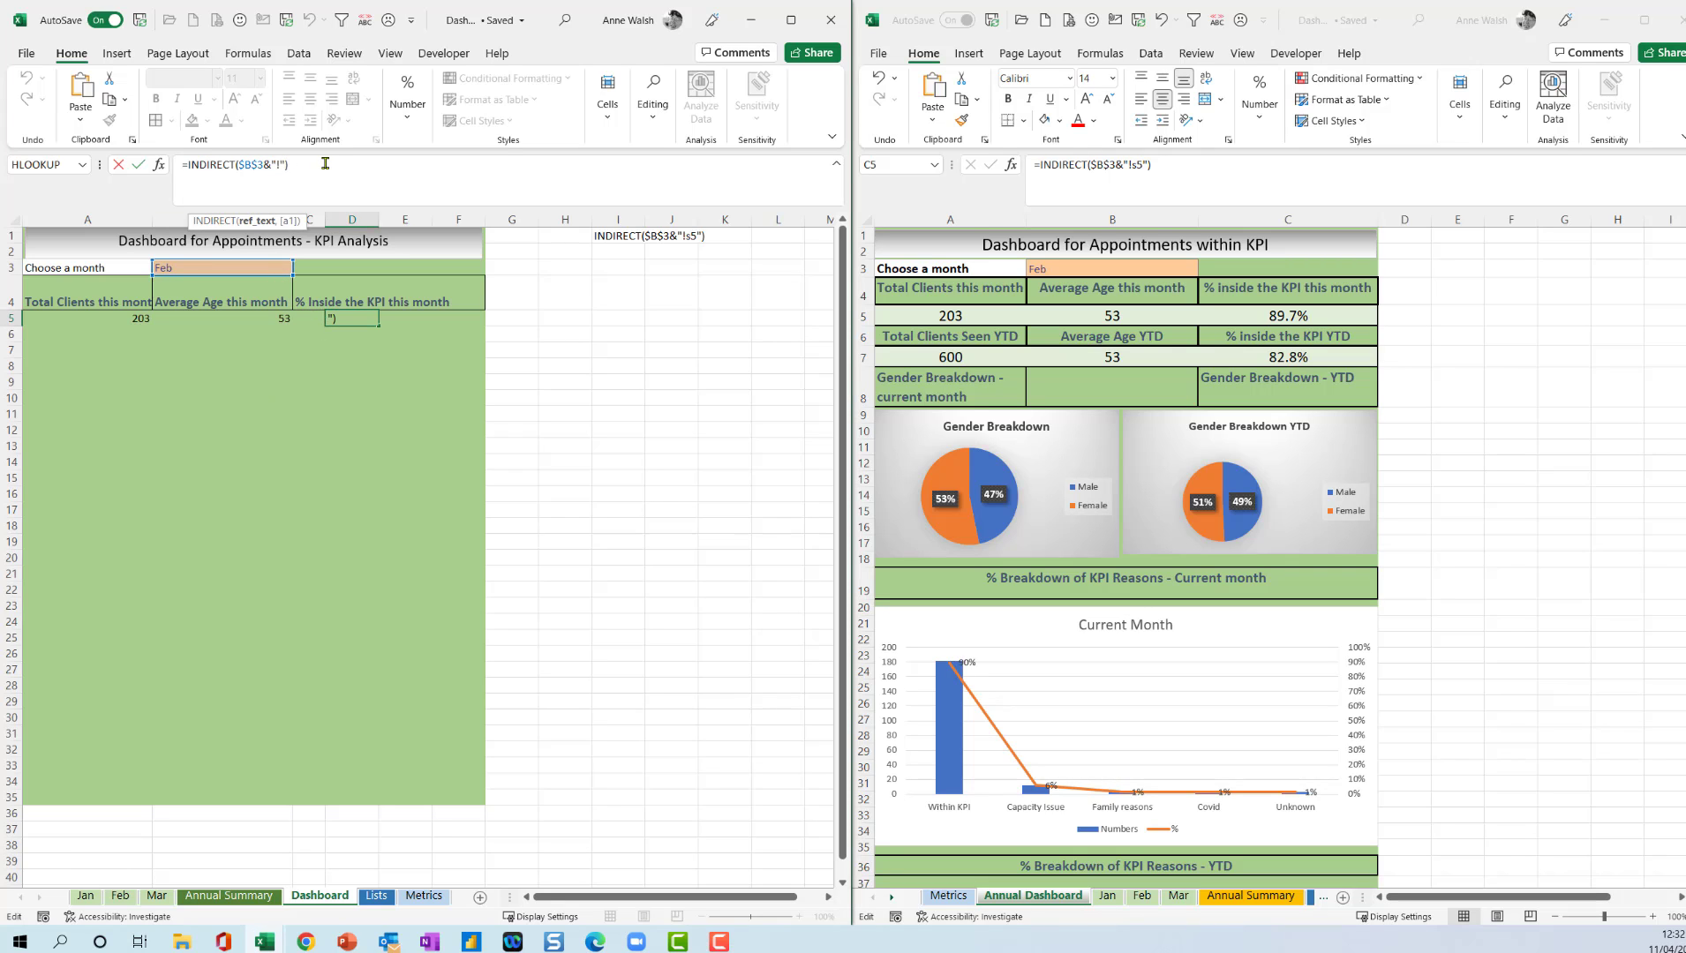
{"action": "type", "text": "s"}
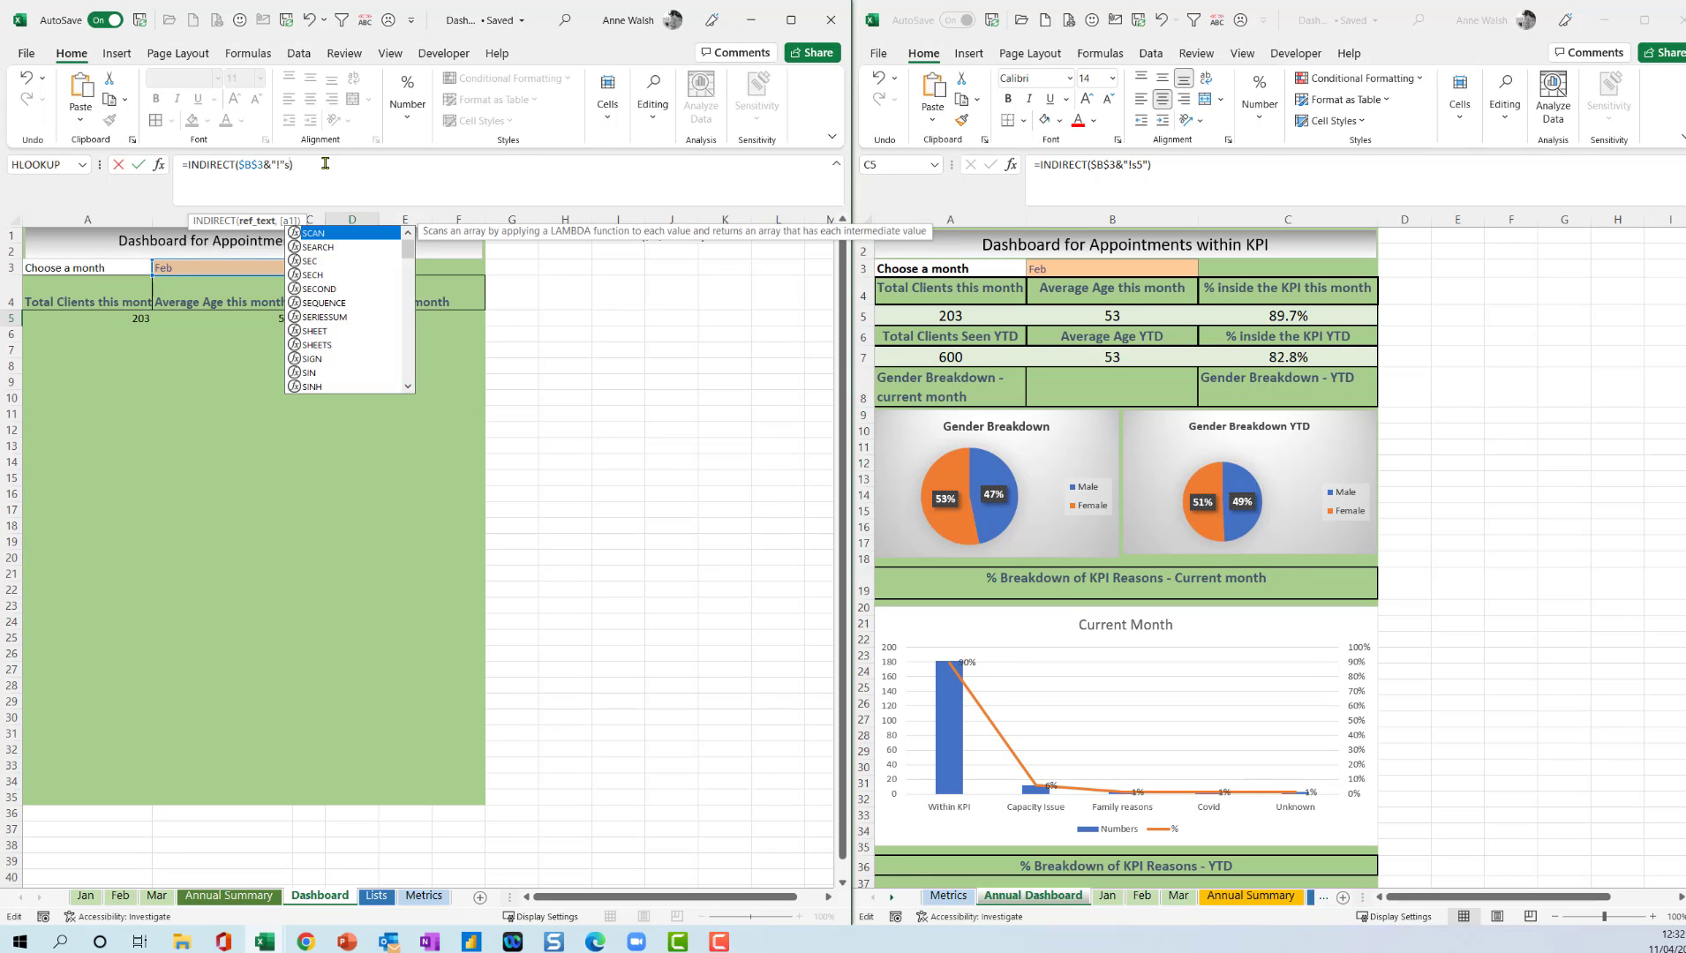
{"action": "type", "text": "5\""}
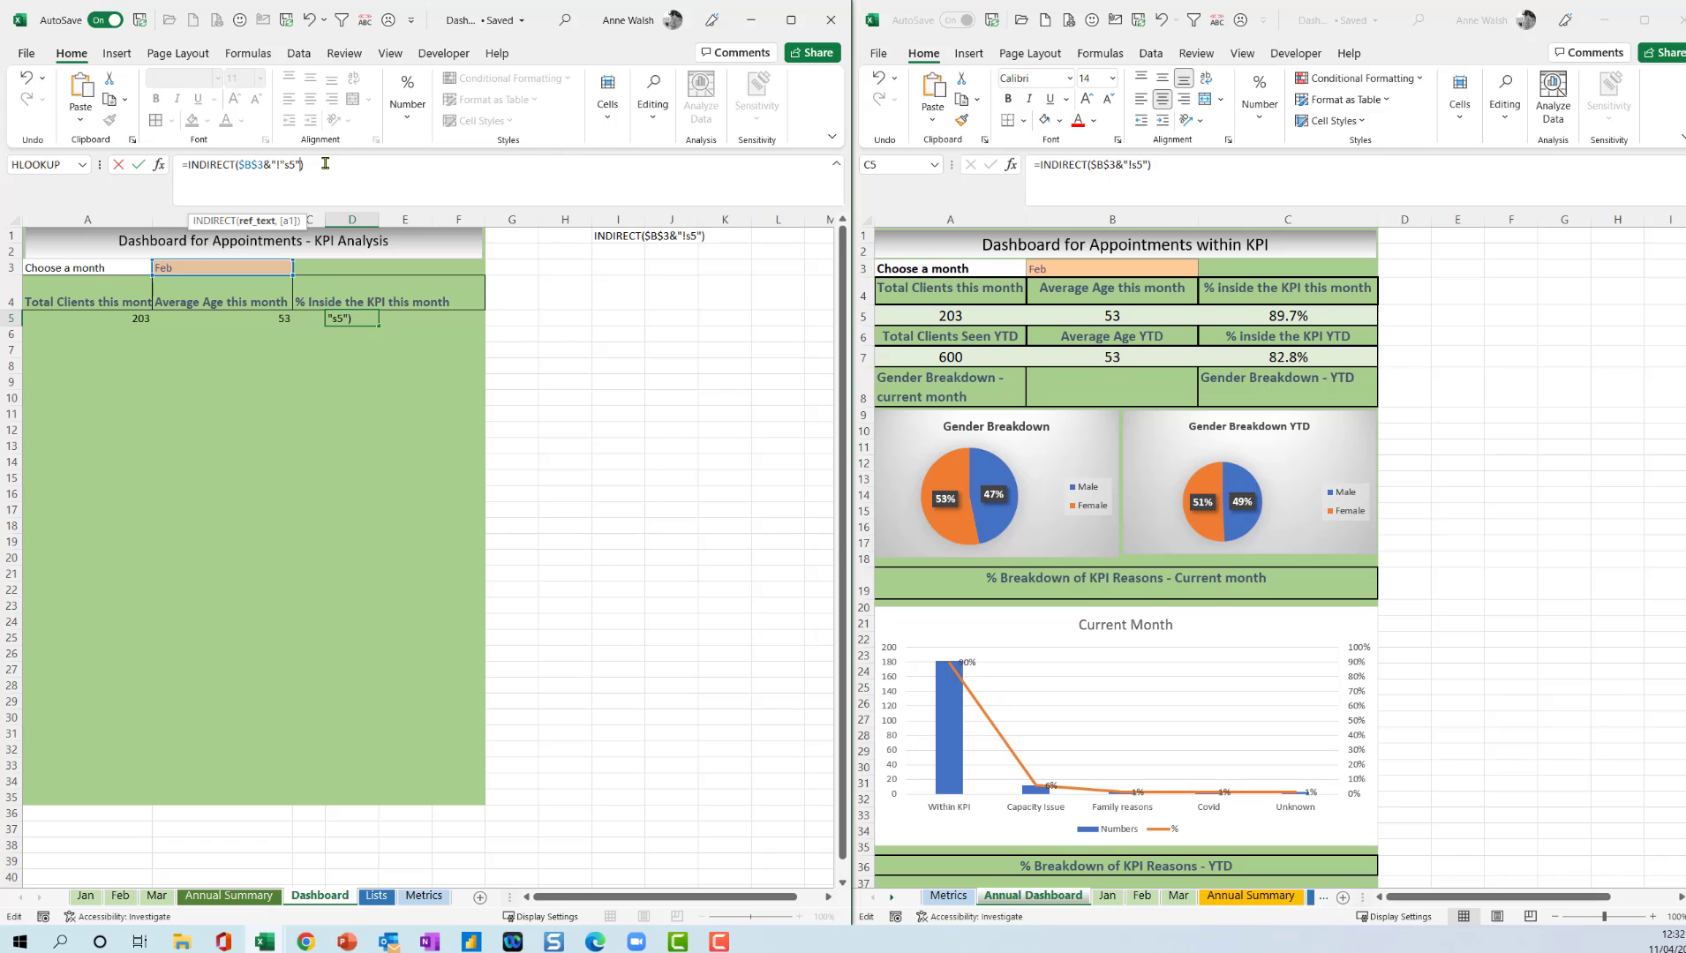
{"action": "key", "text": "Return"}
{"action": "left_click", "coordinate": [824, 533]}
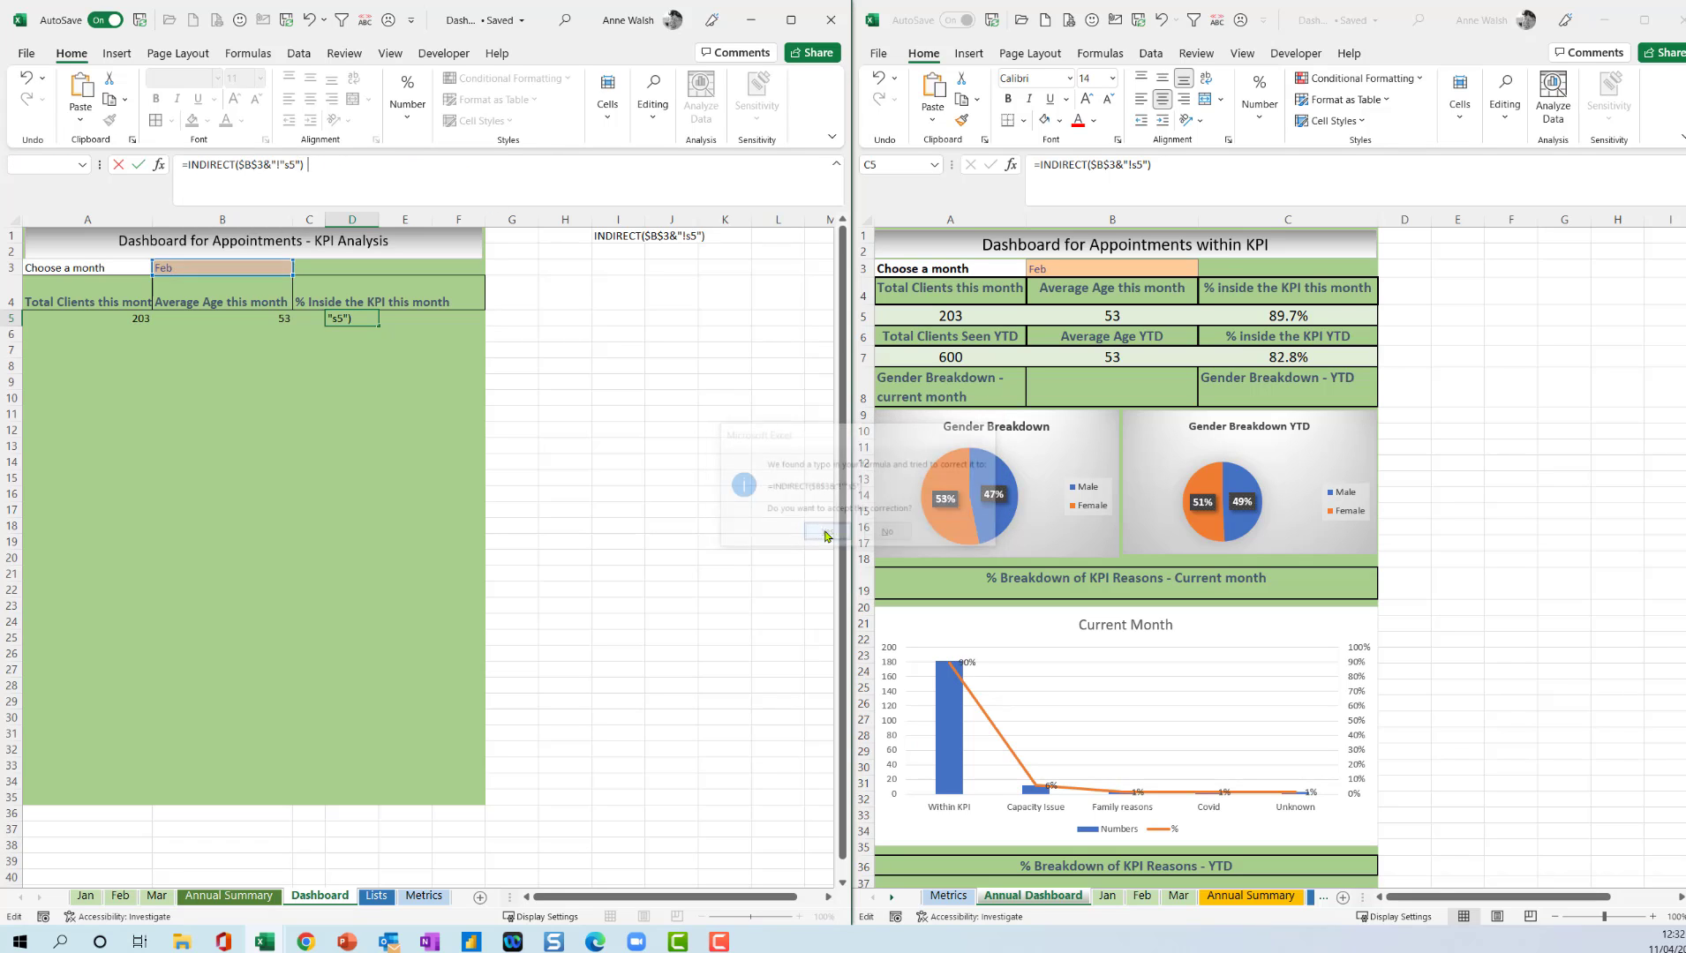
Try to repair the quotation marks around s5 in the D5 INDIRECT formula.
{"action": "left_click", "coordinate": [362, 323]}
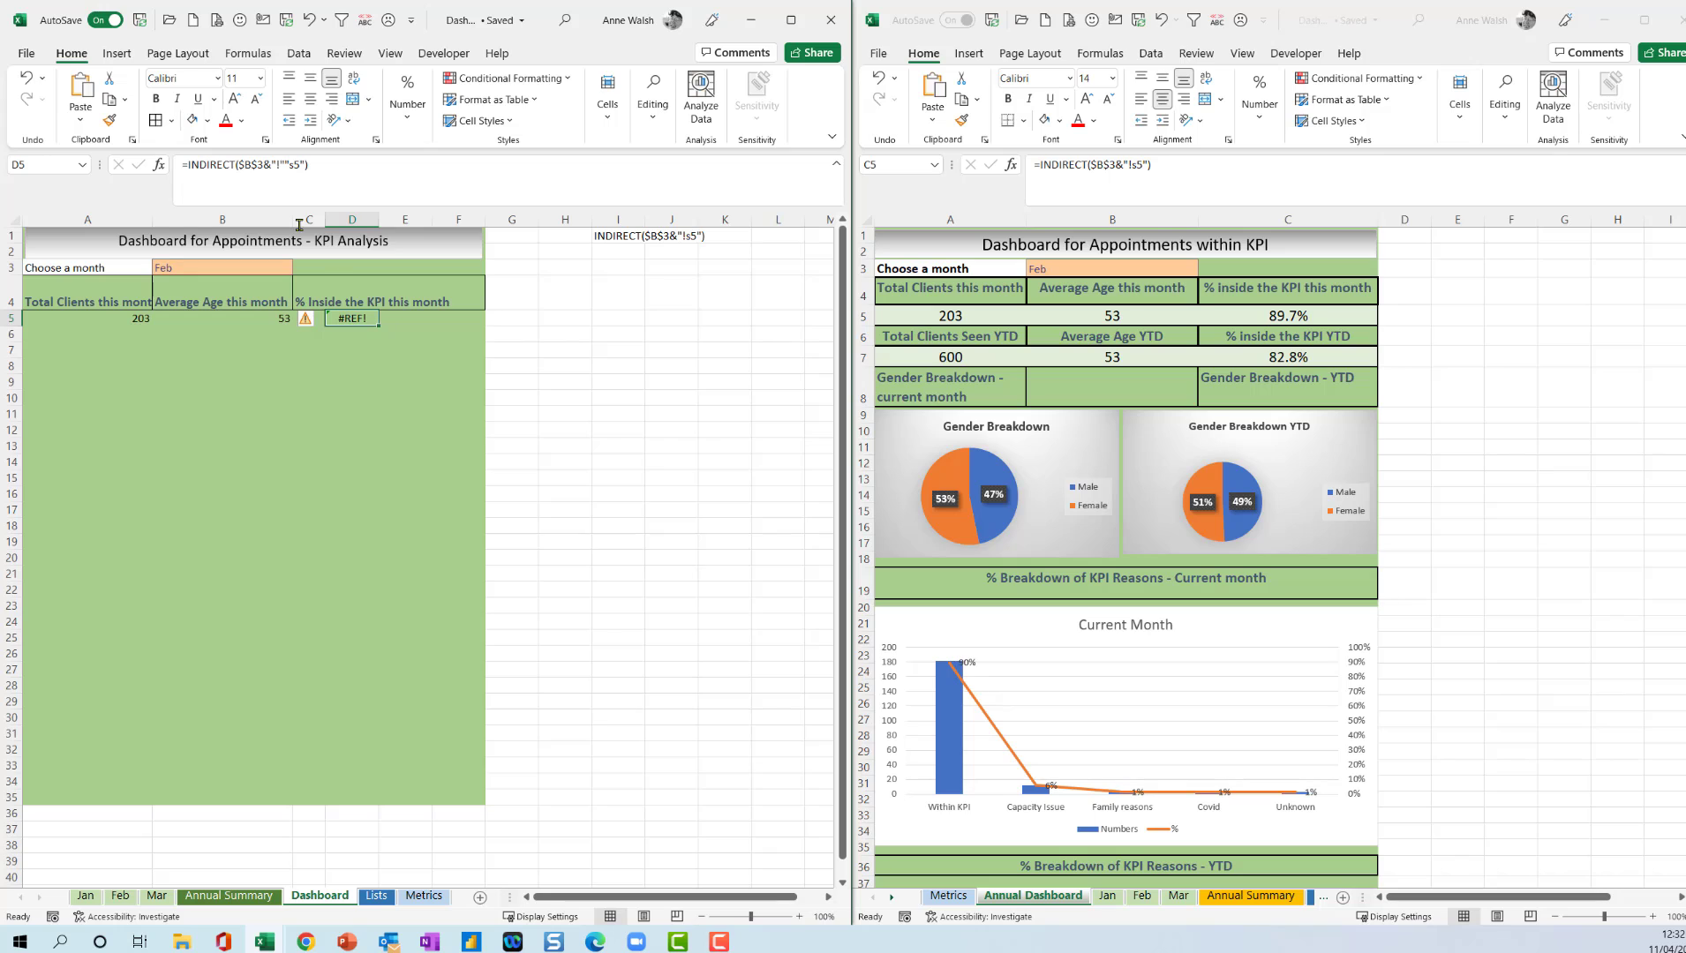
{"action": "left_click", "coordinate": [289, 165]}
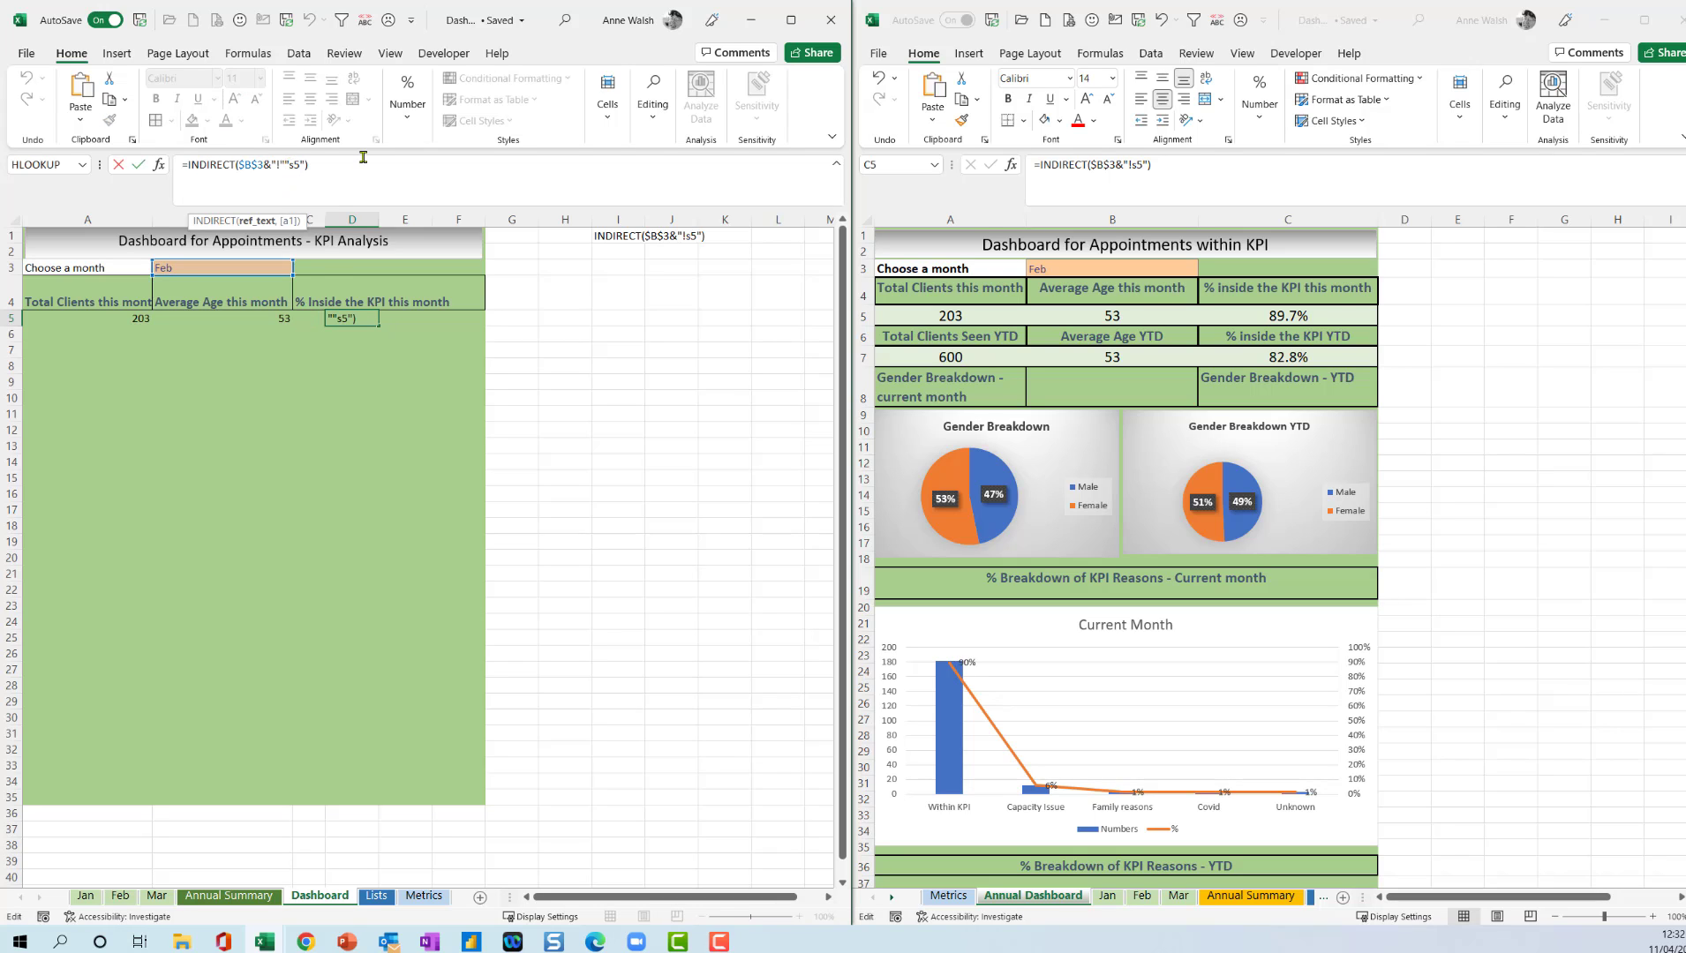
{"action": "key", "text": "Return"}
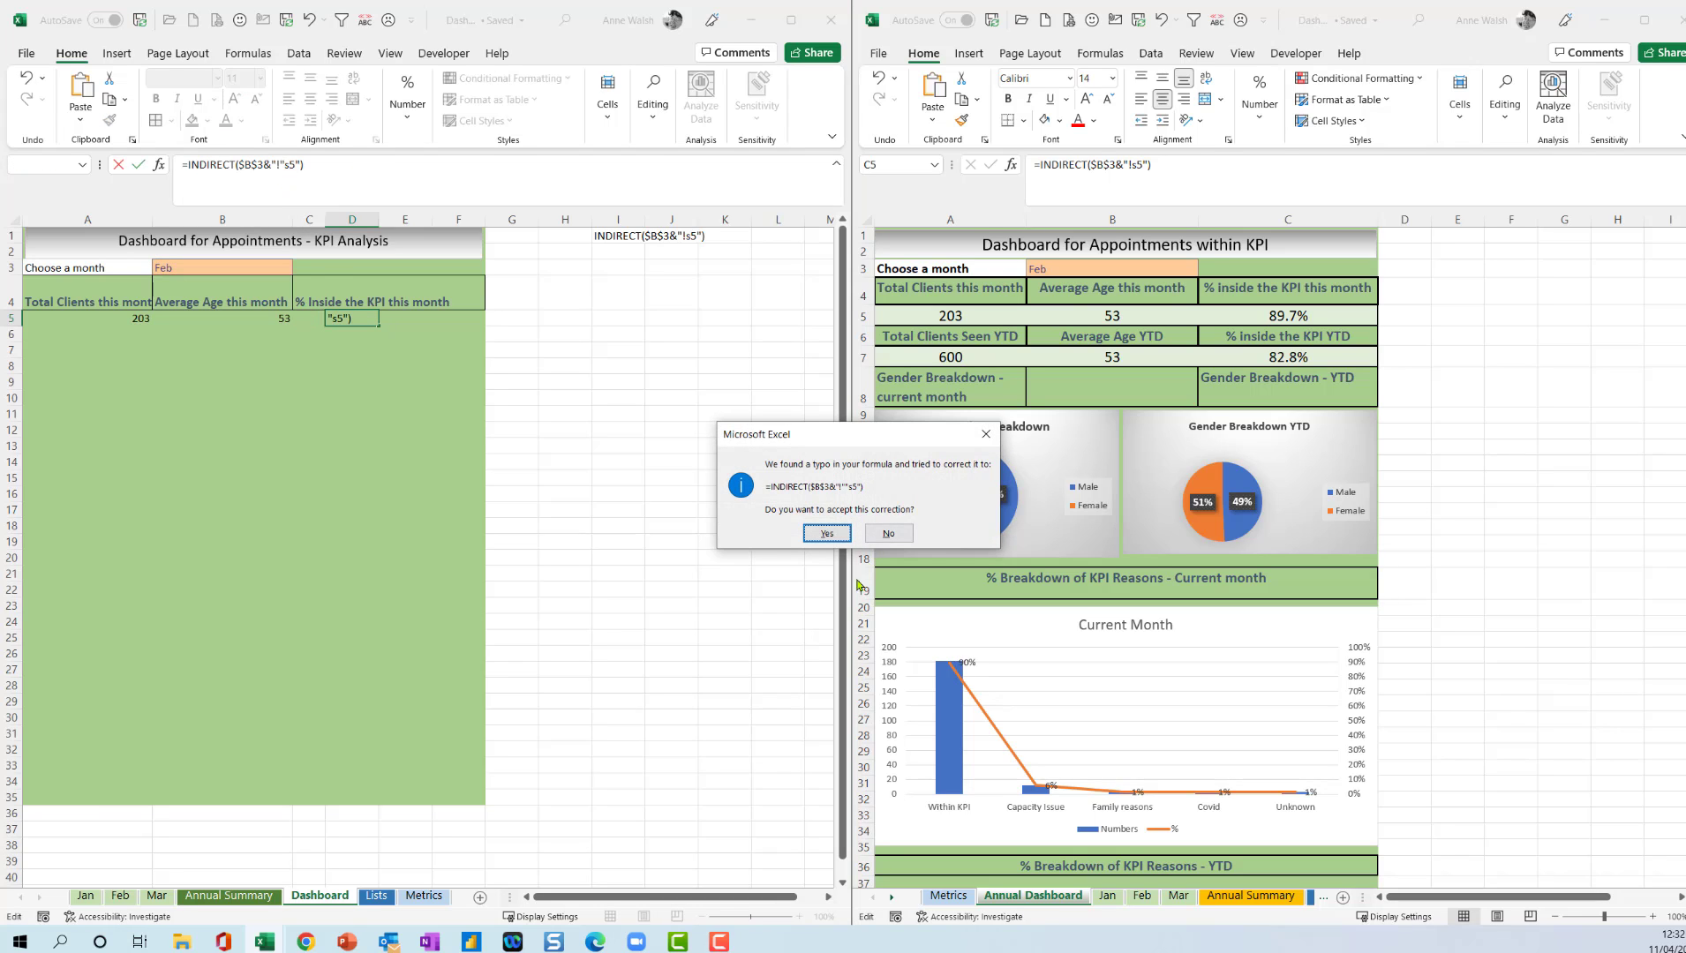
{"action": "left_click", "coordinate": [822, 534]}
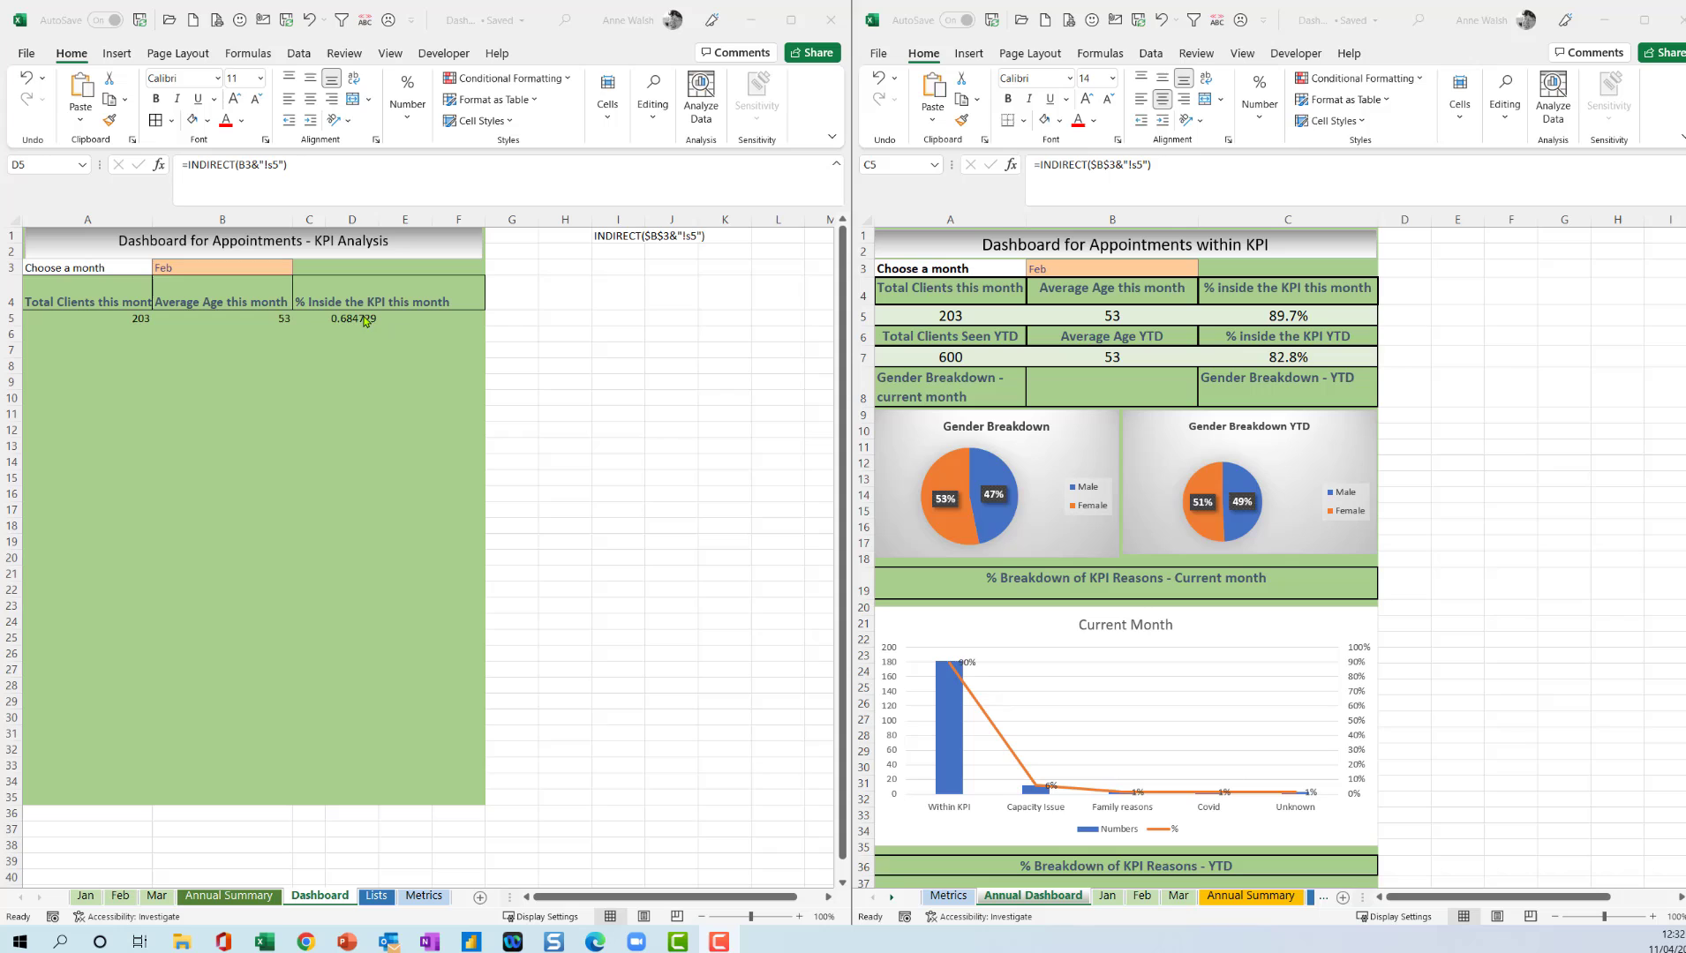
Correct the D5 formula to =INDIRECT(B3&"!s5") and format the cell as a percentage.
{"action": "left_click", "coordinate": [366, 318]}
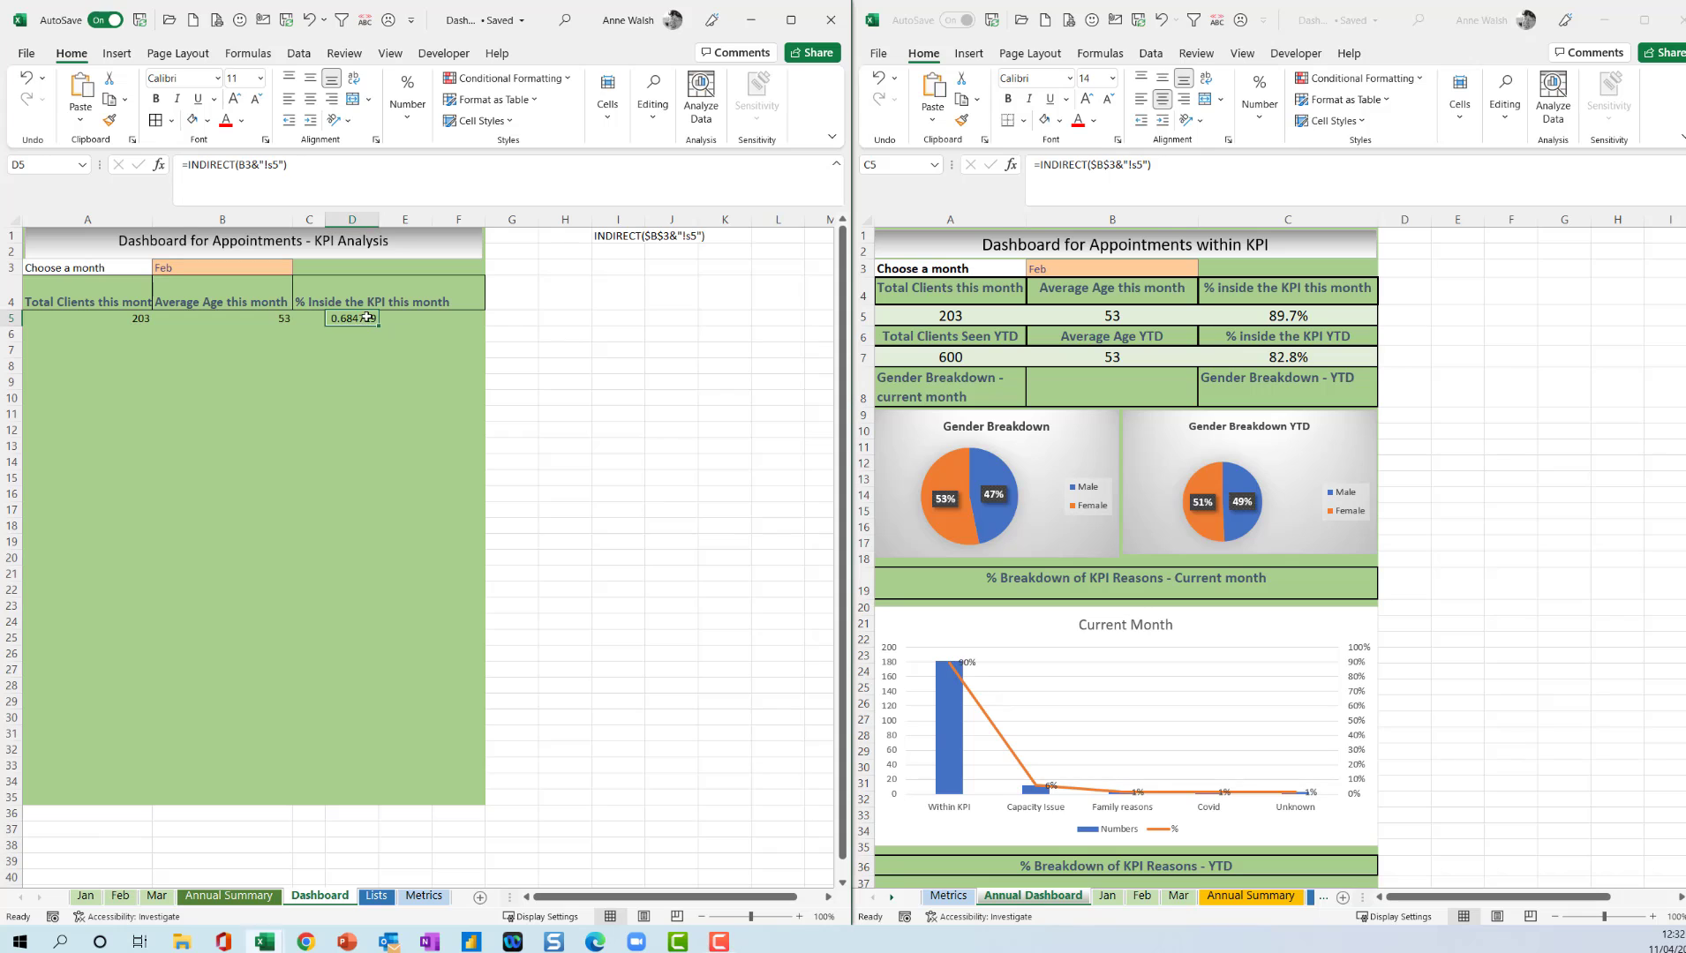
{"action": "left_click", "coordinate": [407, 127]}
{"action": "left_click", "coordinate": [432, 190]}
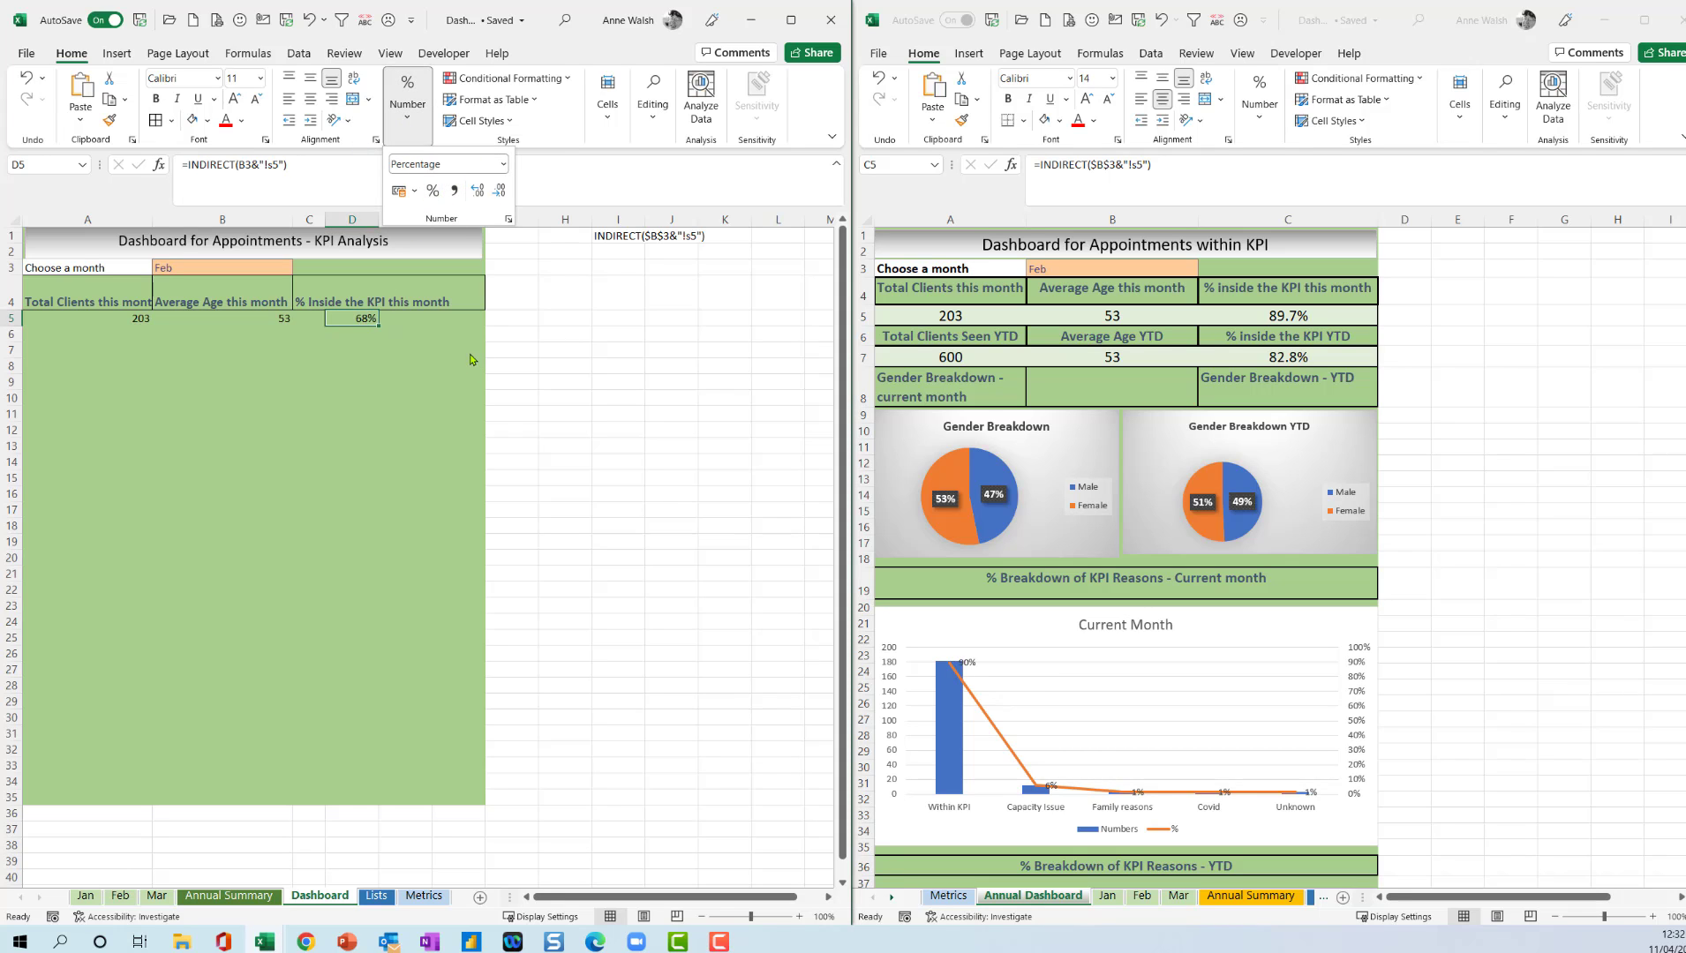
{"action": "left_click", "coordinate": [456, 255]}
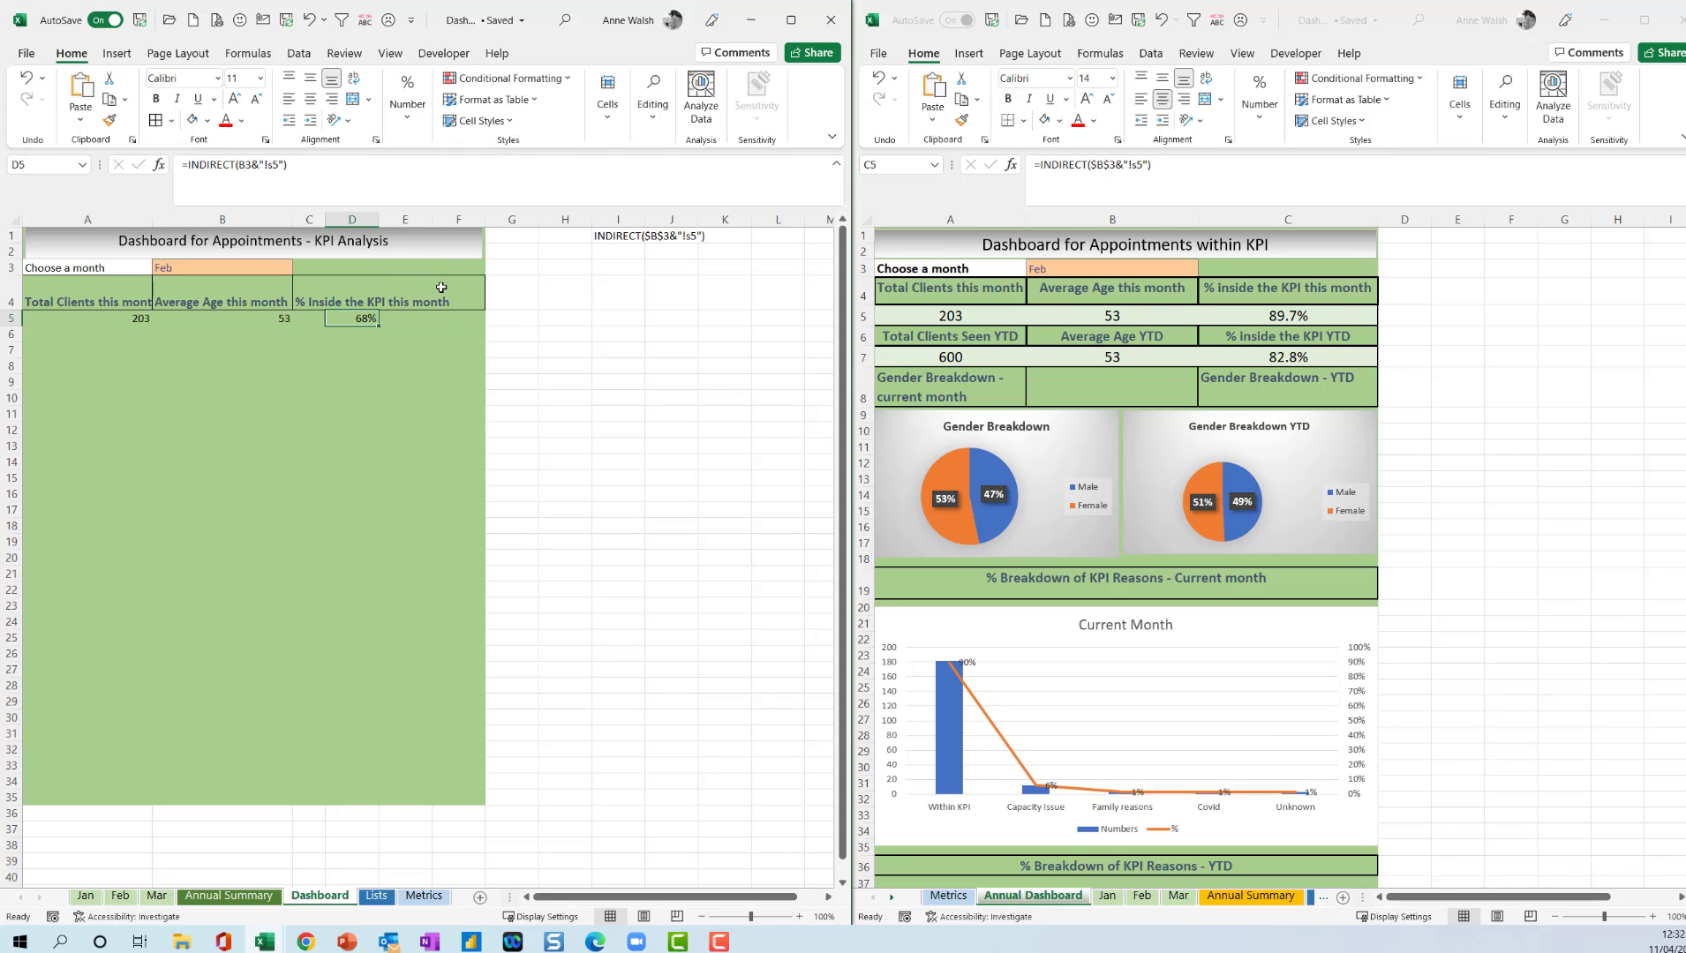
Test the KPI percentage formula by setting the month selector in B3 to Mar and to Jan.
{"action": "left_click", "coordinate": [214, 267]}
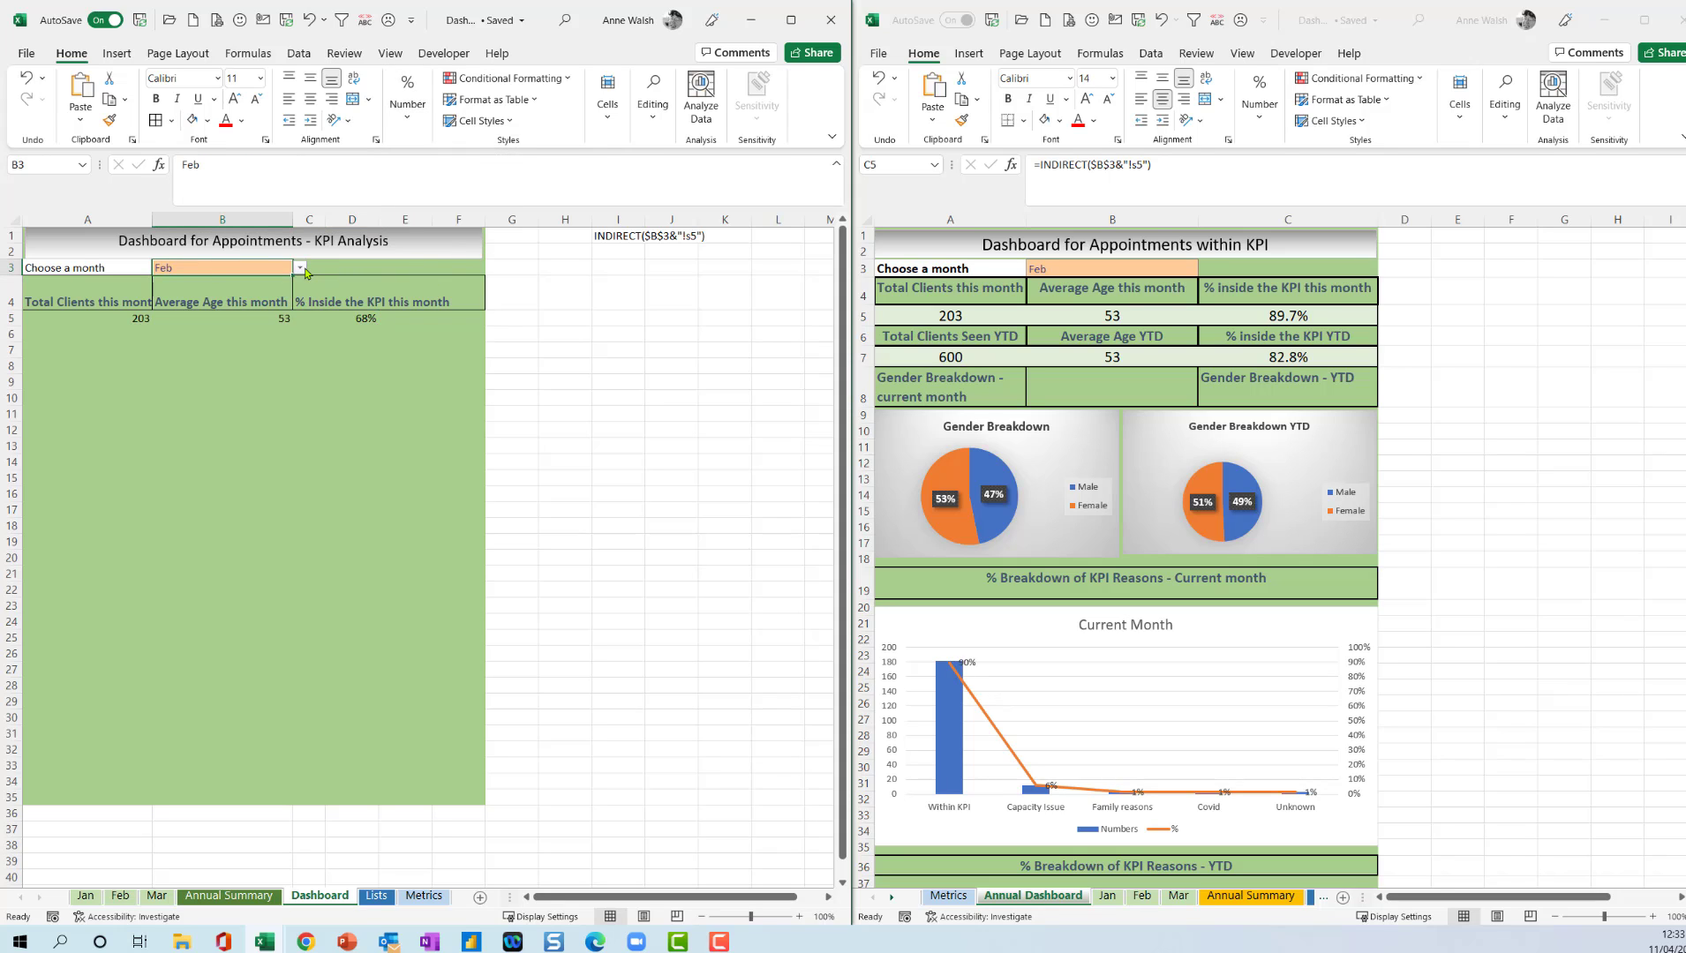
{"action": "left_click", "coordinate": [300, 267]}
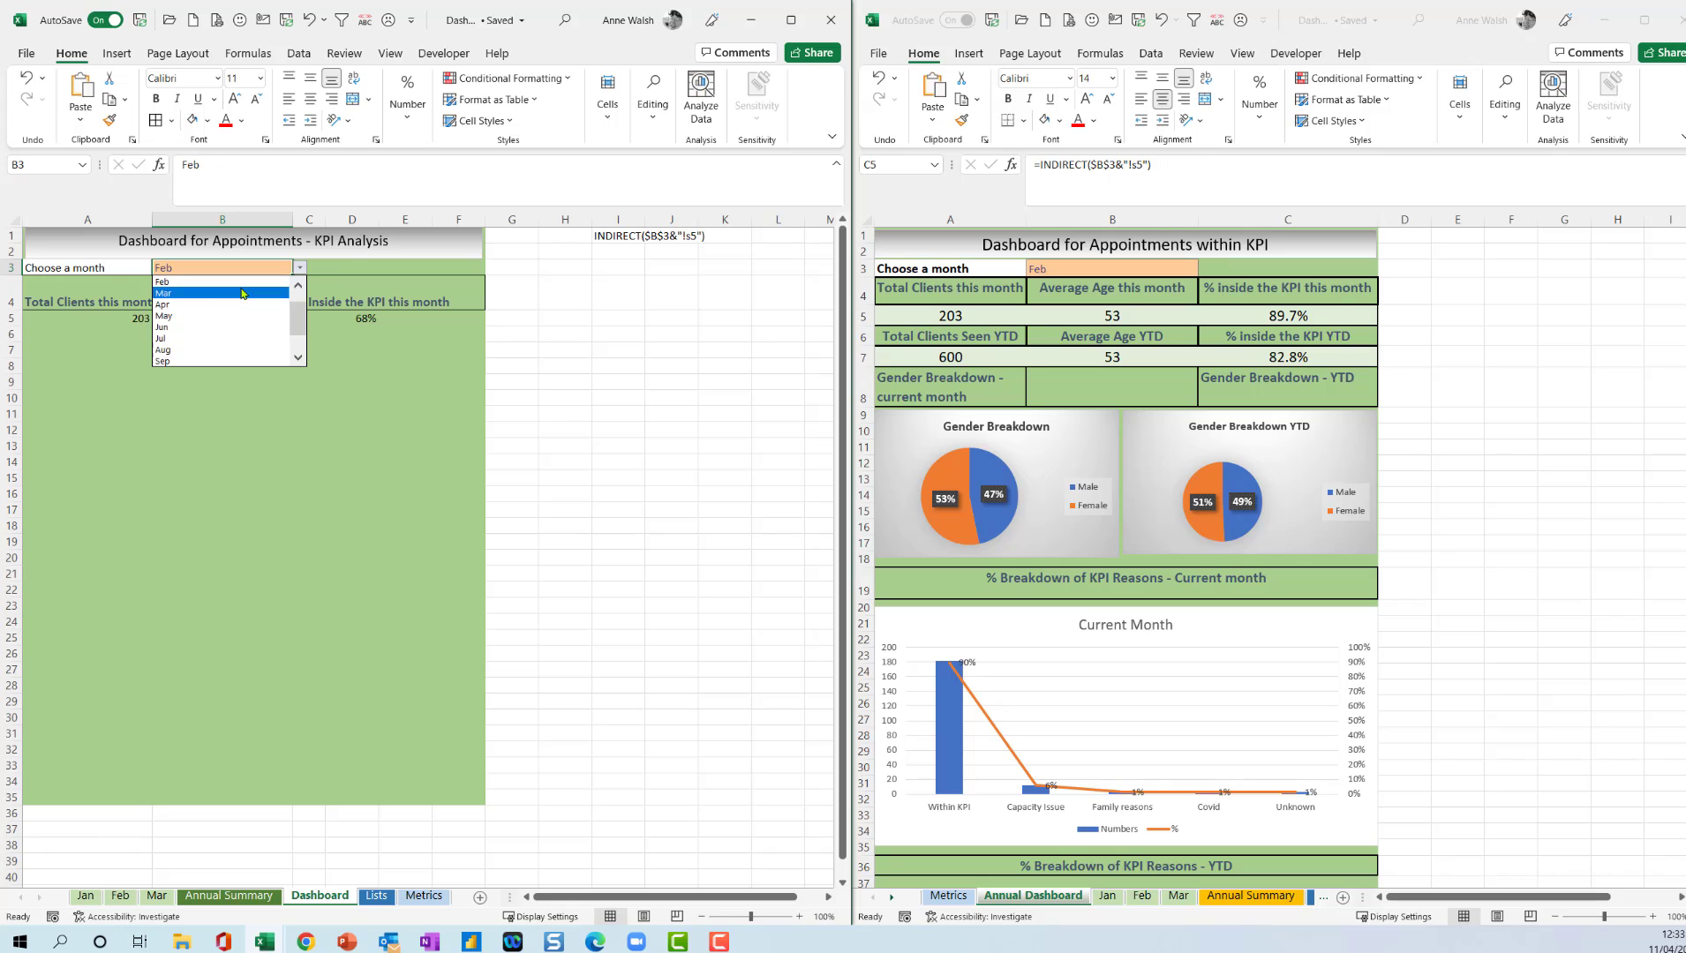
{"action": "left_click", "coordinate": [243, 292]}
{"action": "left_click", "coordinate": [308, 271]}
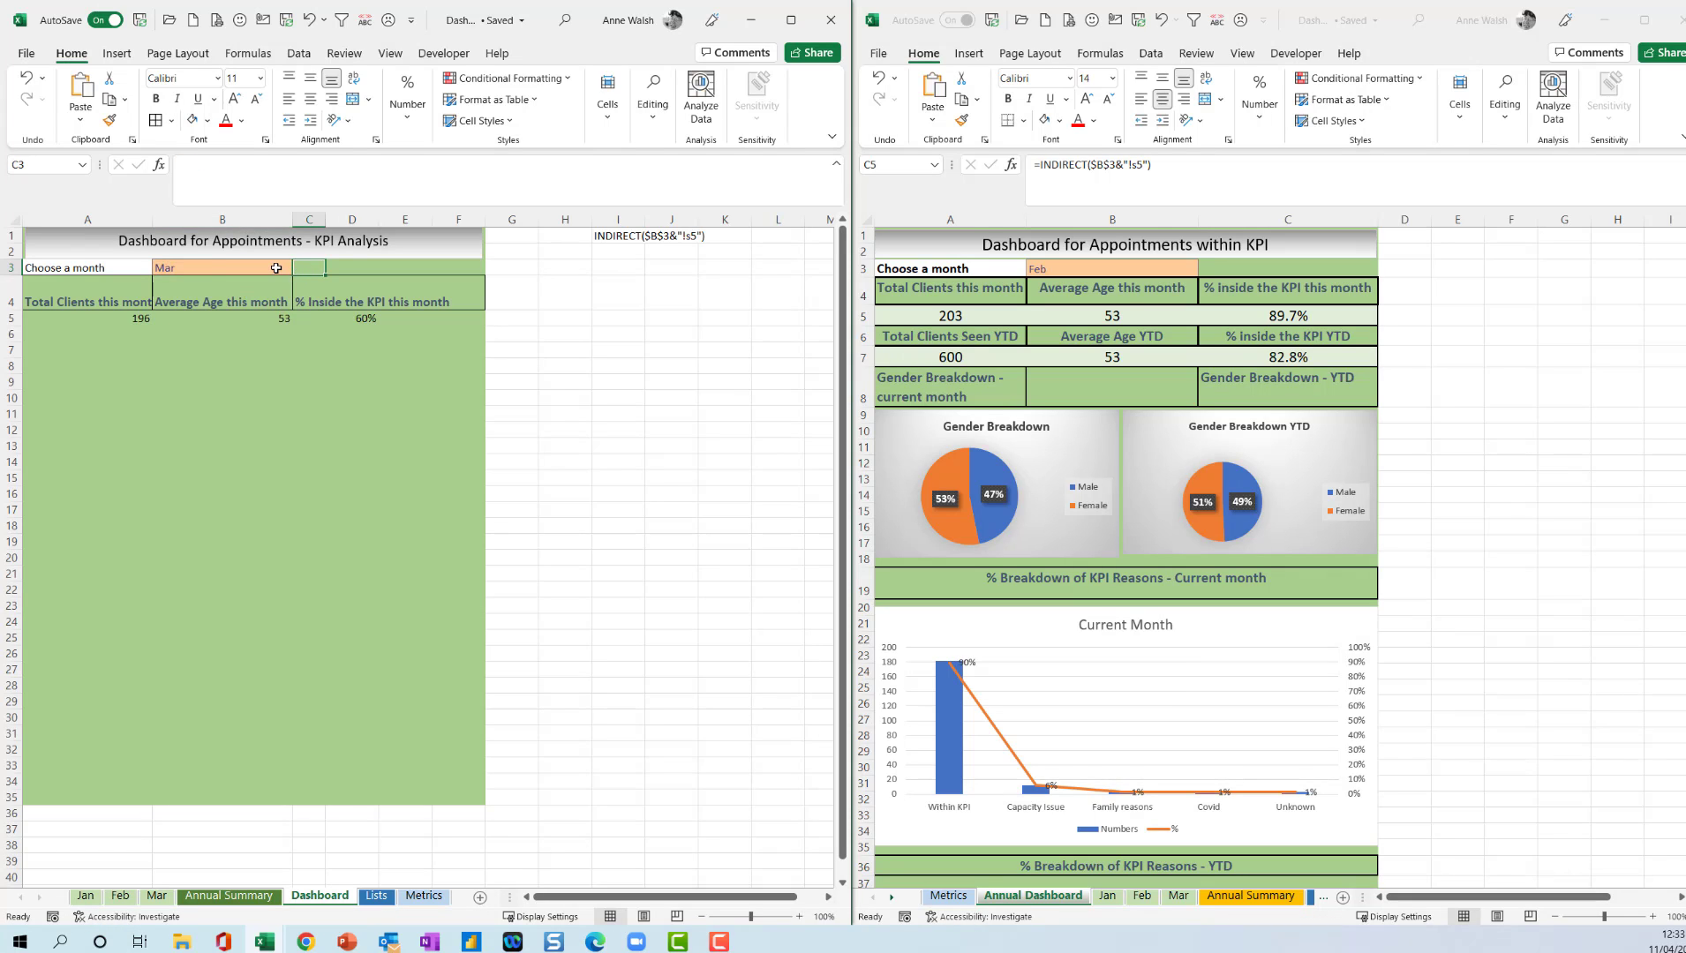
{"action": "left_click", "coordinate": [275, 267]}
{"action": "left_click", "coordinate": [301, 268]}
{"action": "scroll", "coordinate": [295, 317], "scroll_direction": "down", "scroll_amount": 1}
{"action": "scroll", "coordinate": [295, 318], "scroll_direction": "up", "scroll_amount": 1}
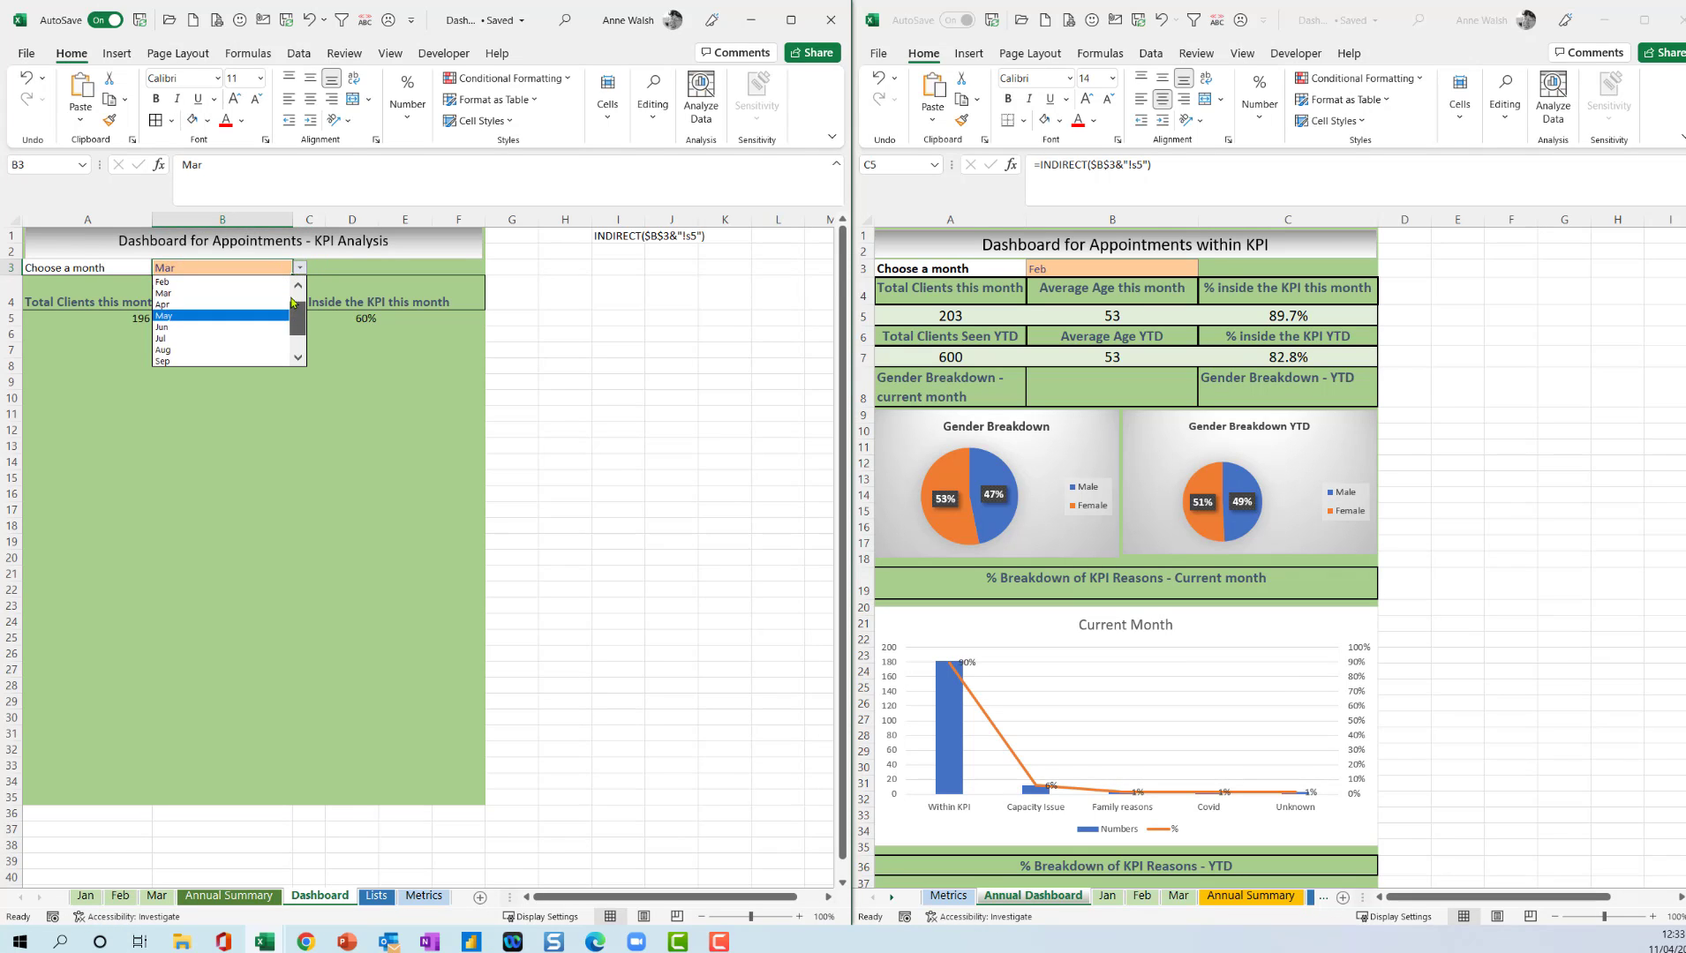
{"action": "left_click", "coordinate": [177, 282]}
Wrap the D5 formula in IFERROR with 0 as the fallback: =IFERROR(INDIRECT(B3&"!s5"),0).
{"action": "left_click", "coordinate": [362, 318]}
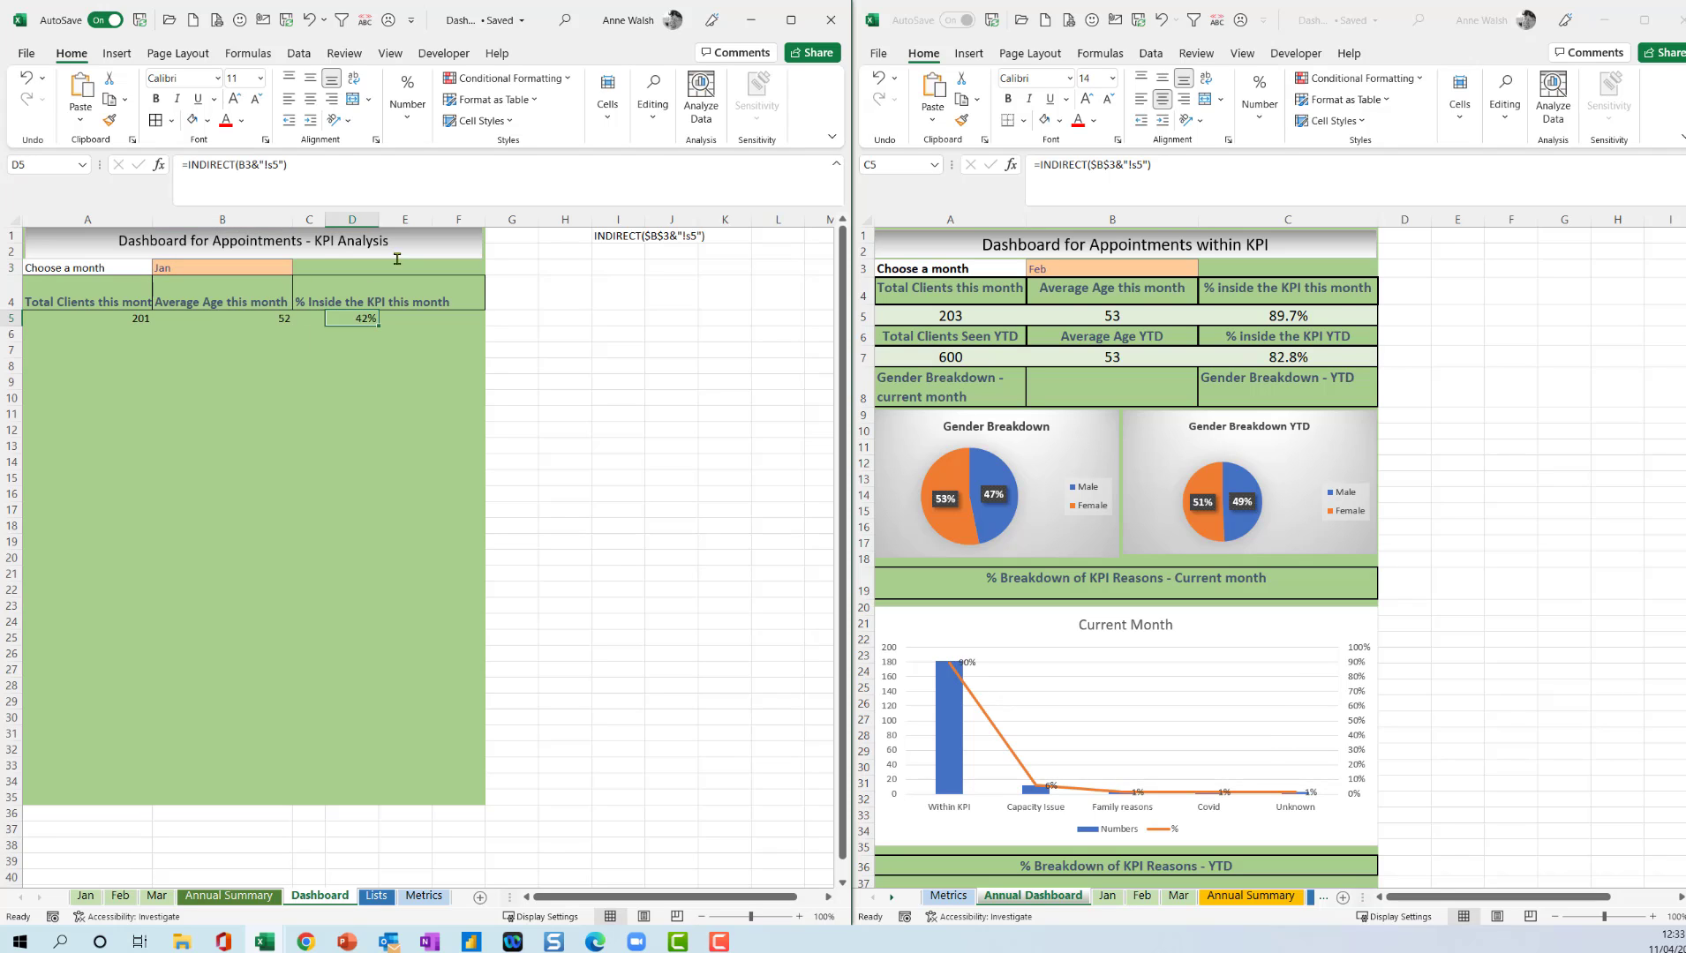
{"action": "left_click", "coordinate": [185, 164]}
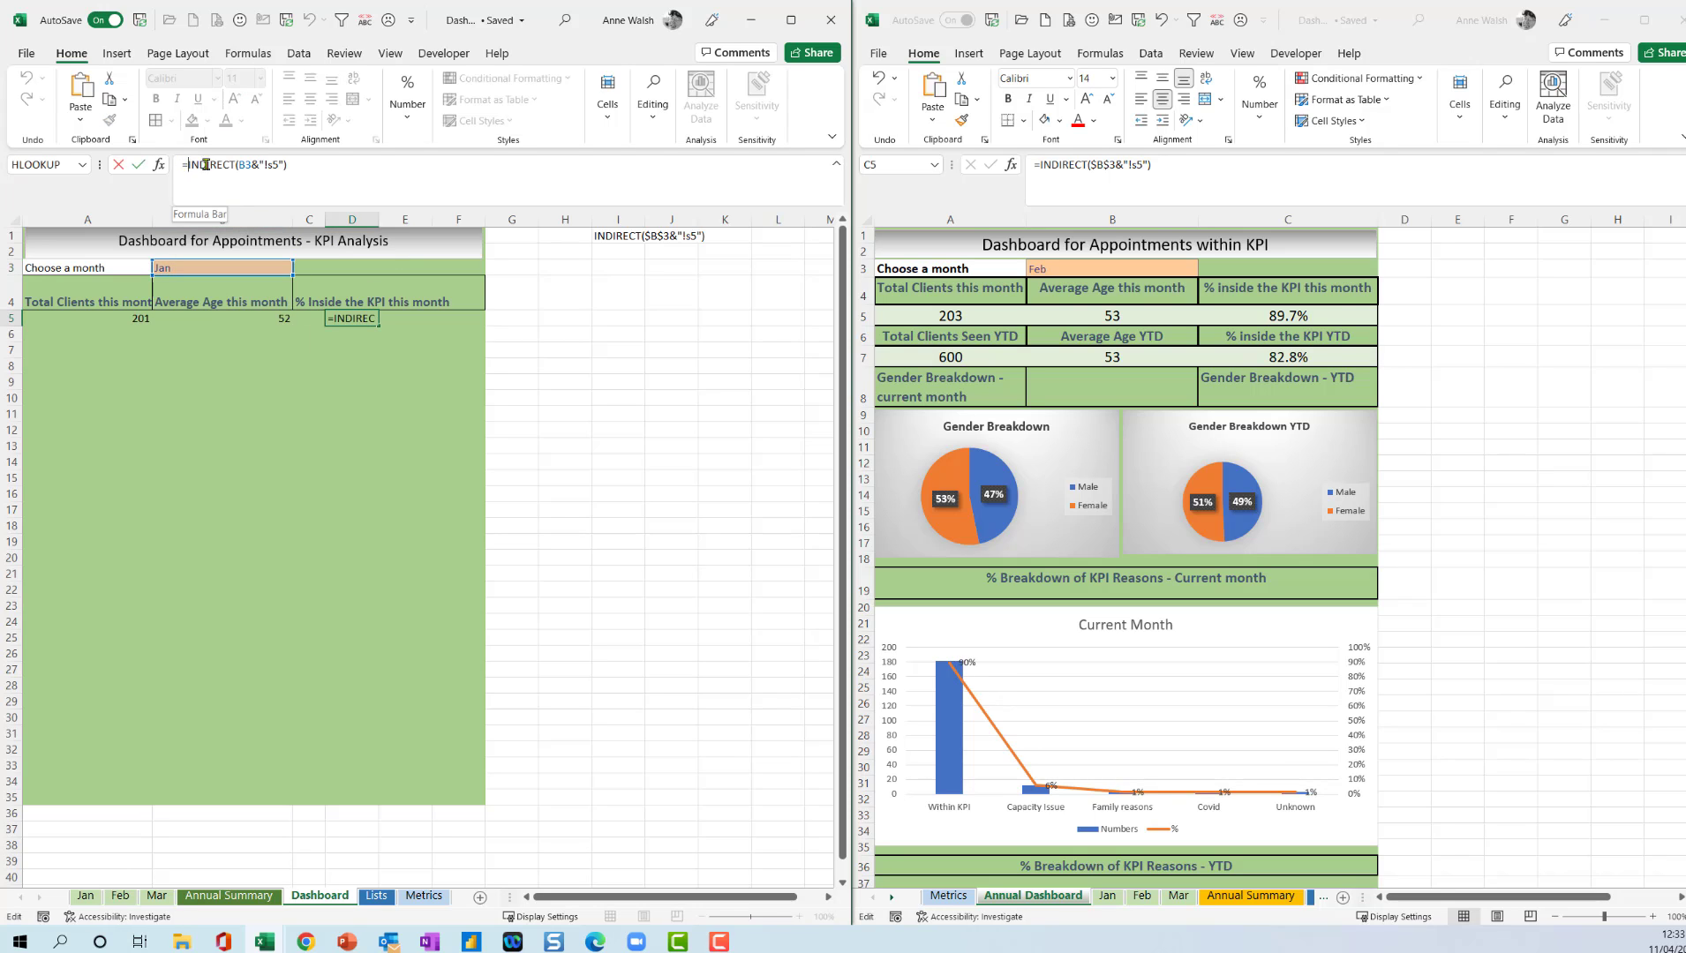
{"action": "type", "text": "iferror("}
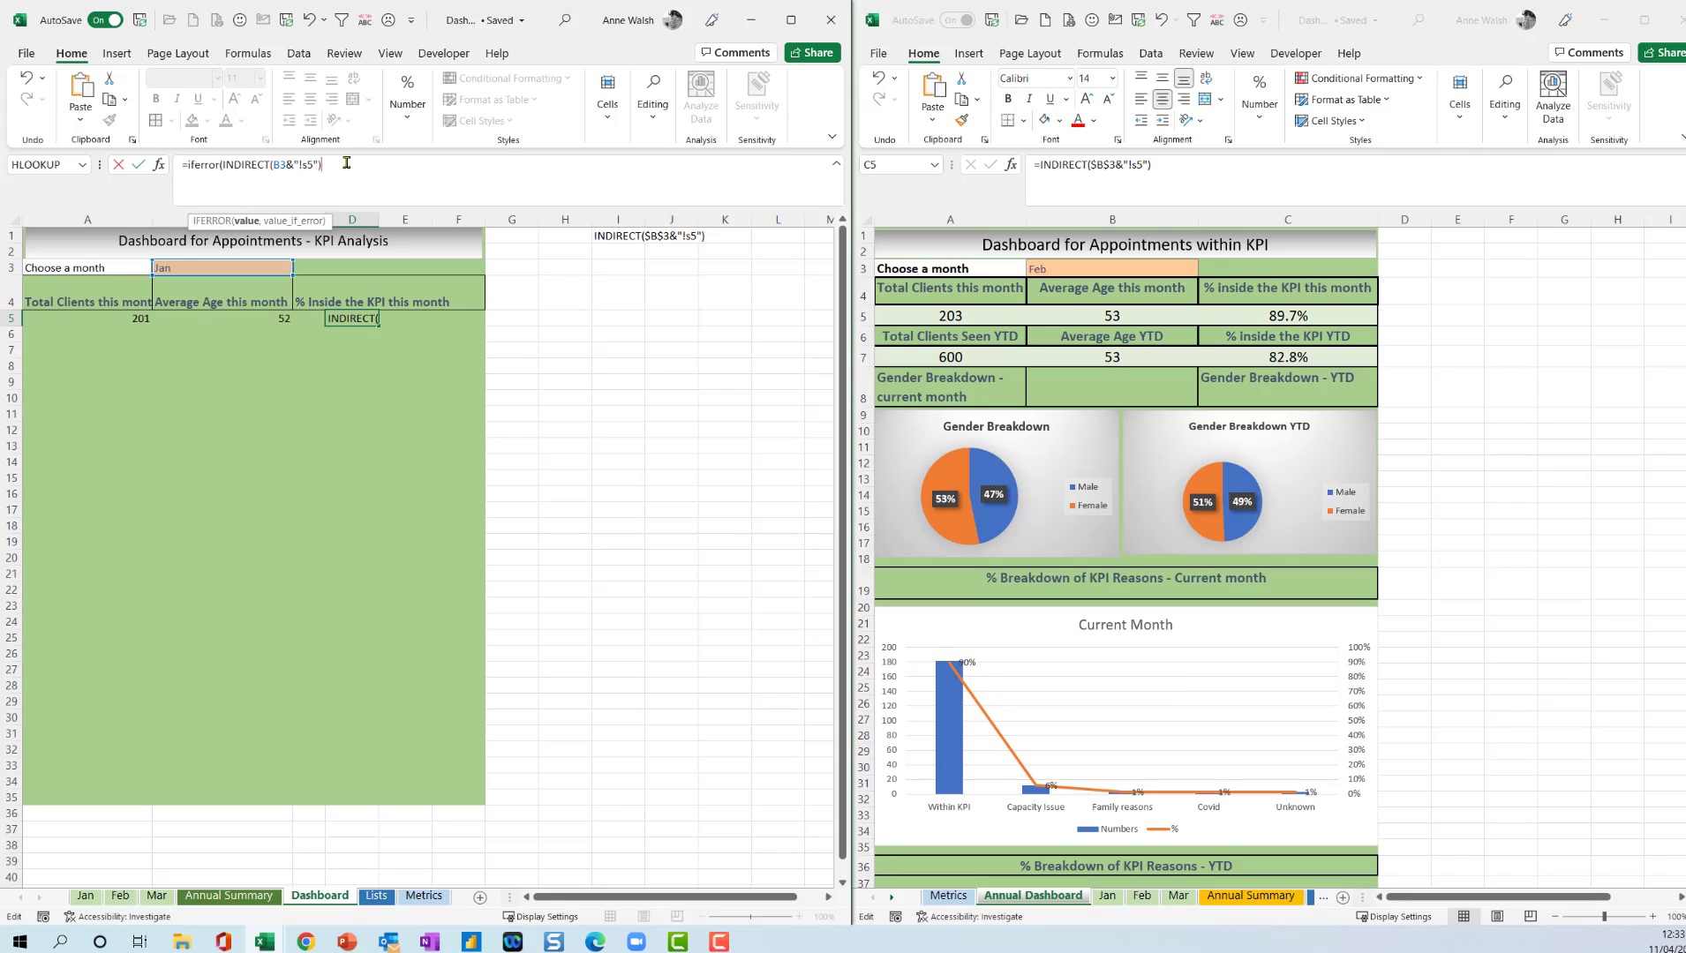
{"action": "type", "text": ",0"}
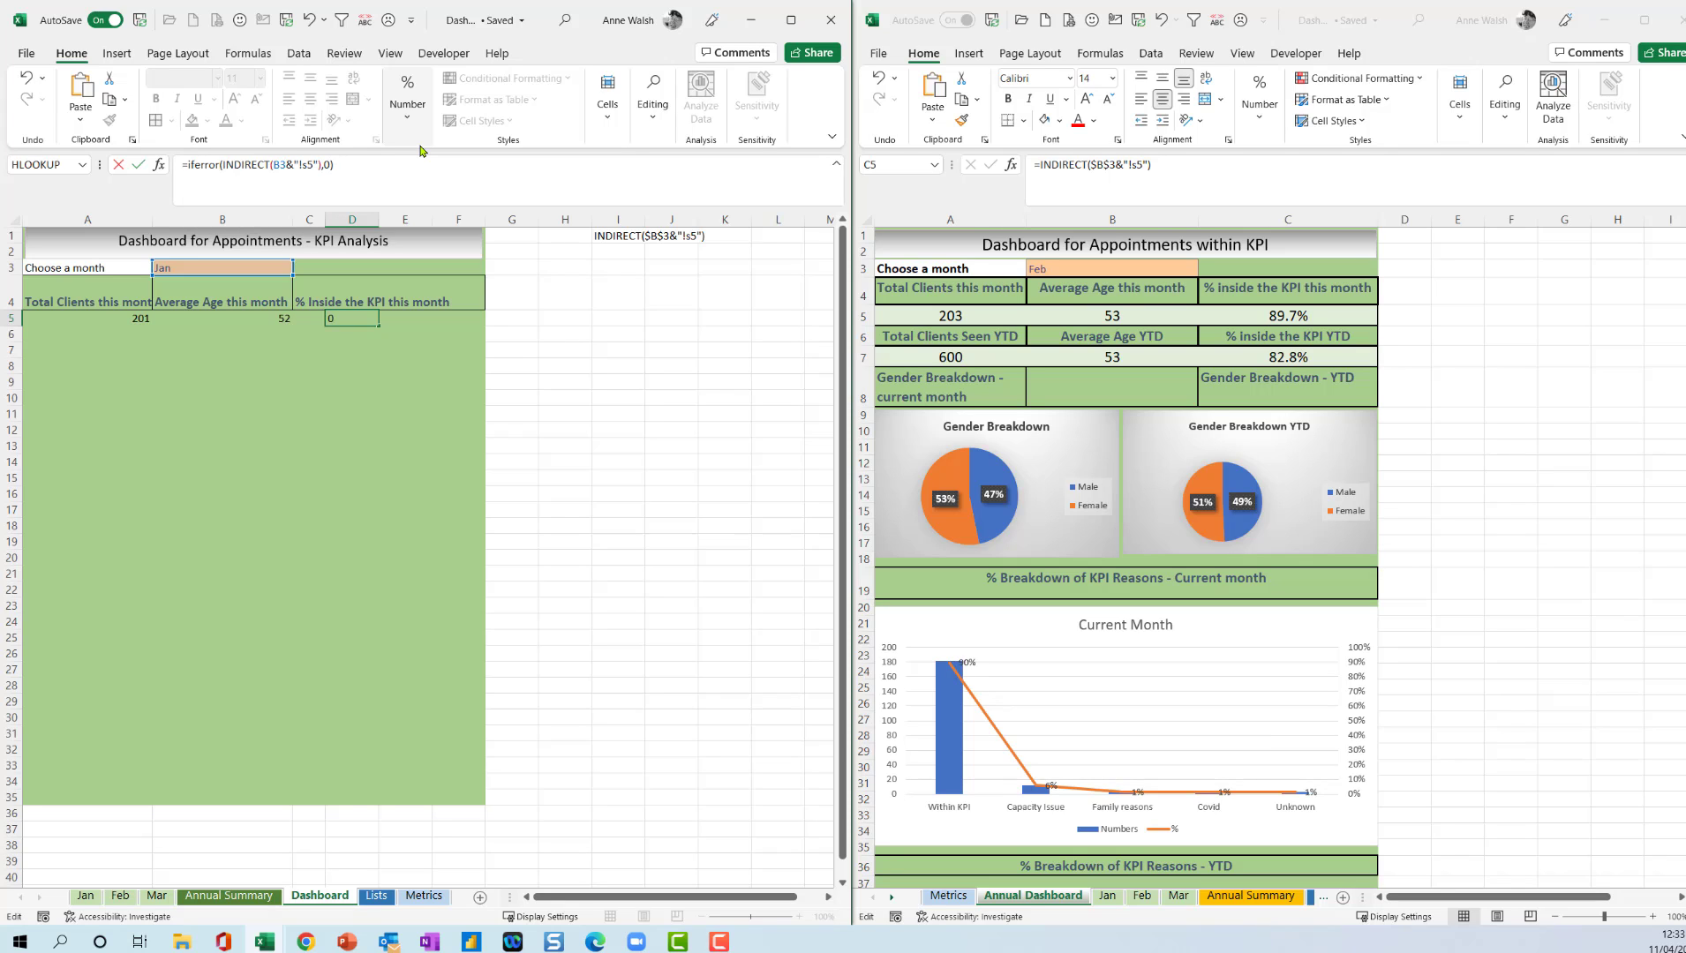
{"action": "key", "text": "Return"}
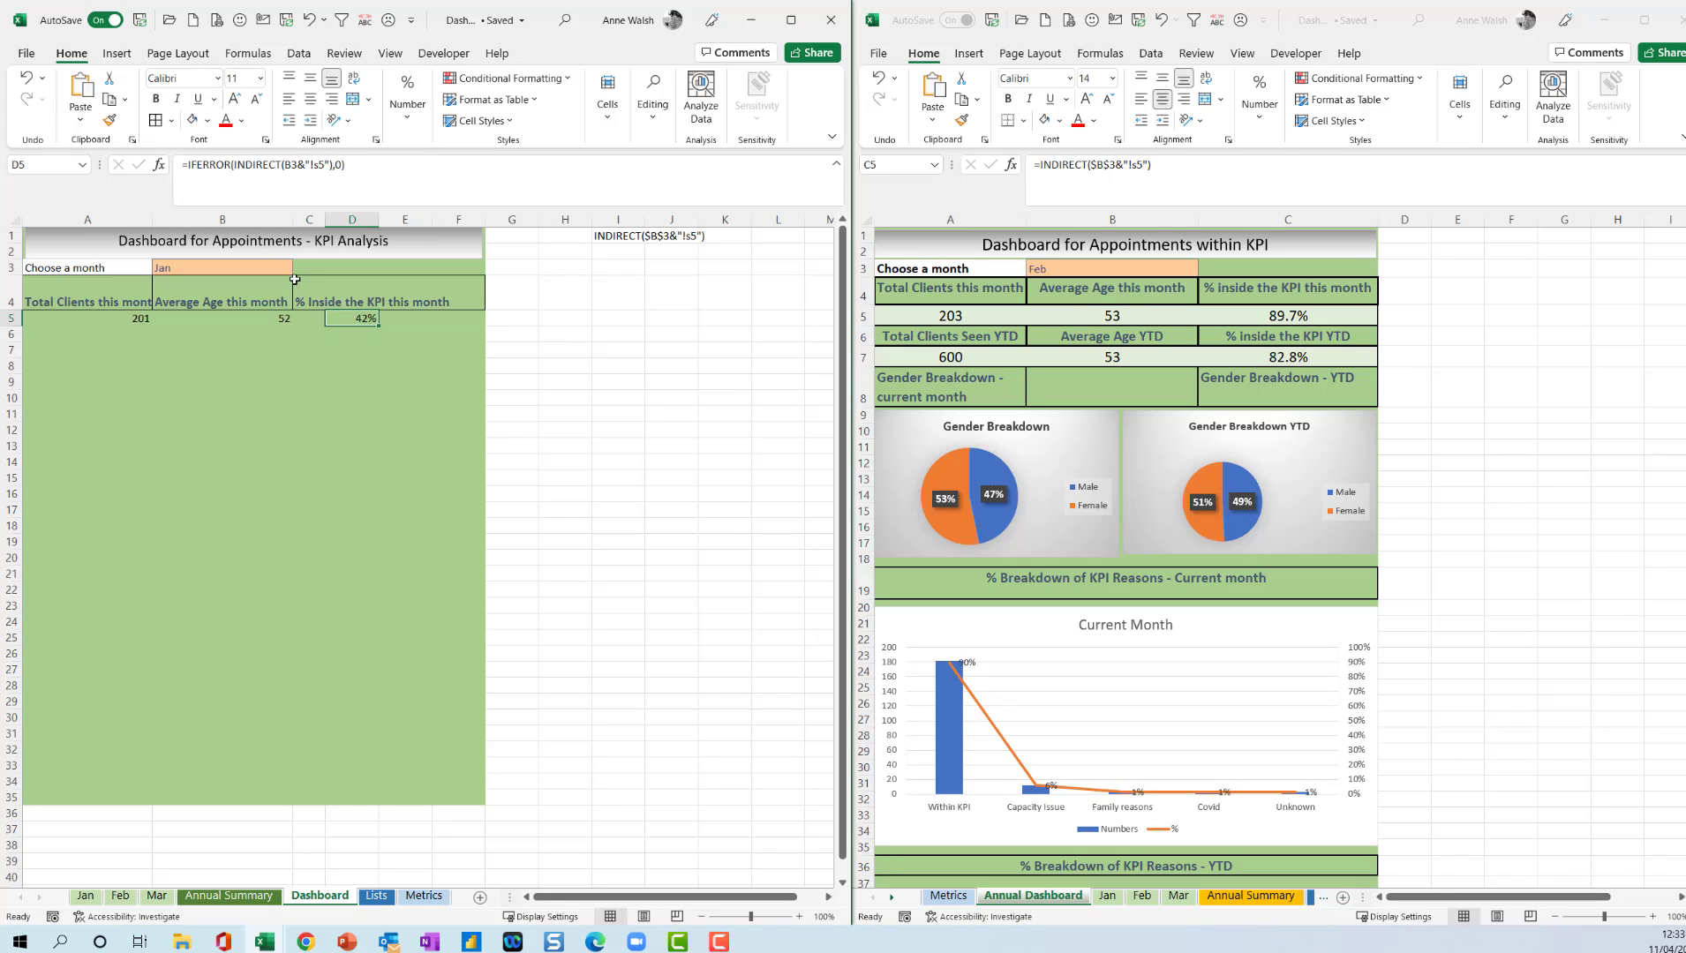
Set the month selector in B3 to Apr to test the error handling.
{"action": "left_click", "coordinate": [261, 268]}
{"action": "left_click", "coordinate": [299, 270]}
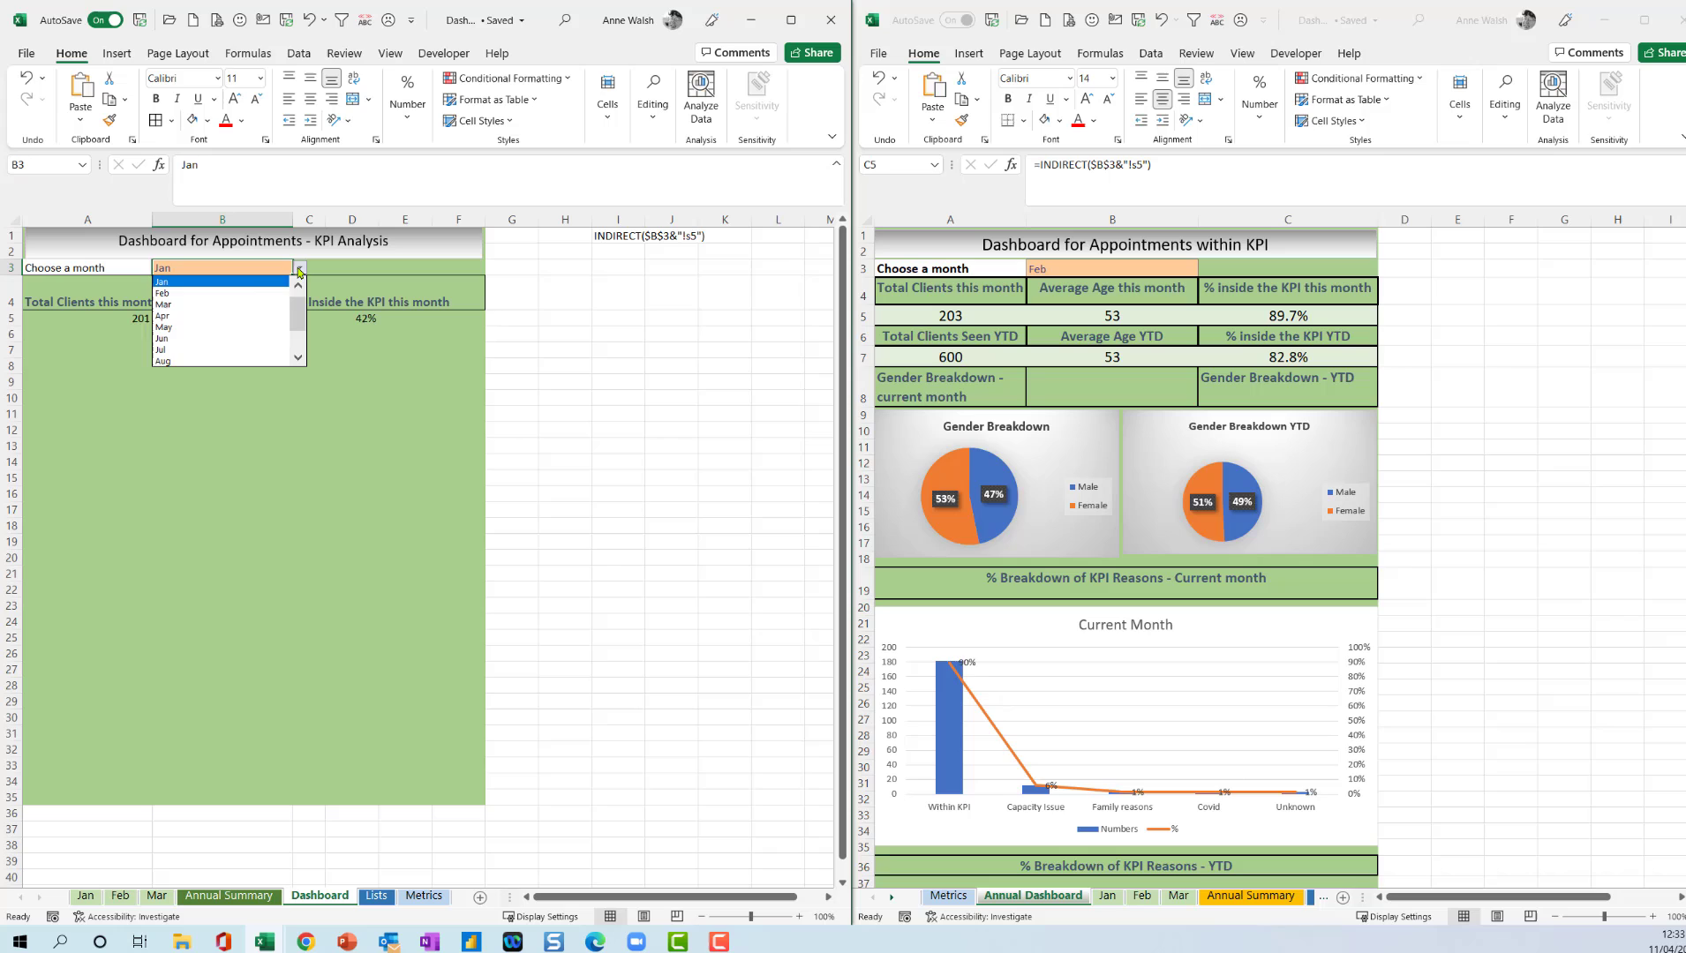
{"action": "left_click", "coordinate": [247, 315]}
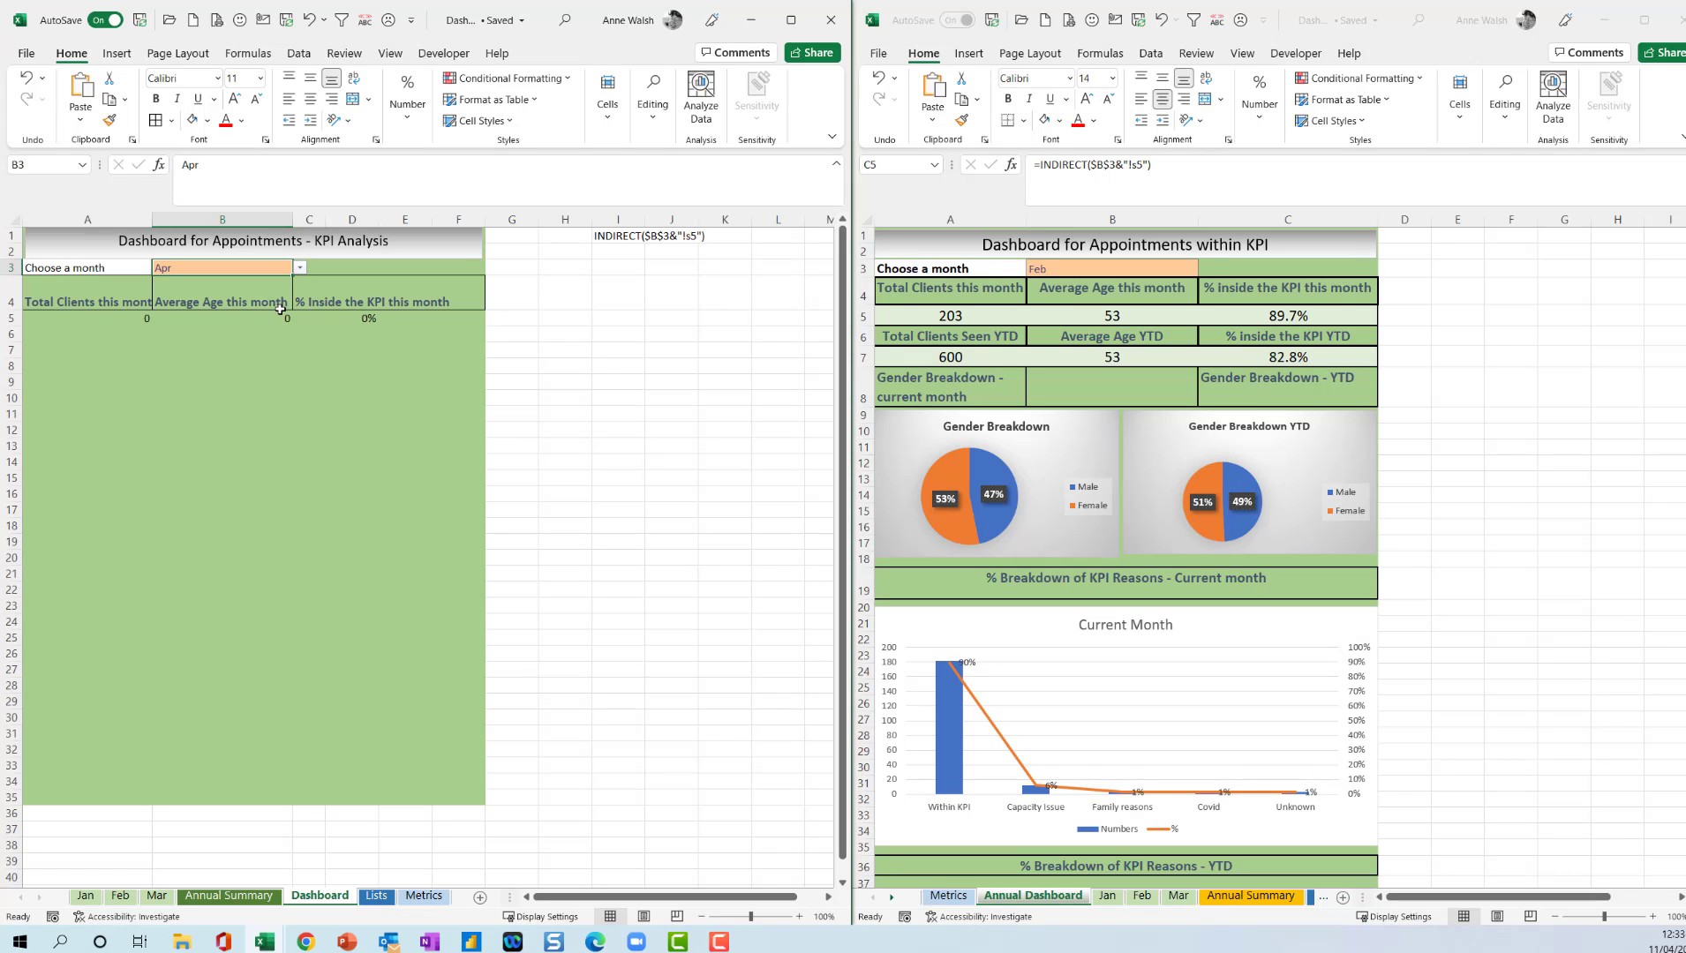